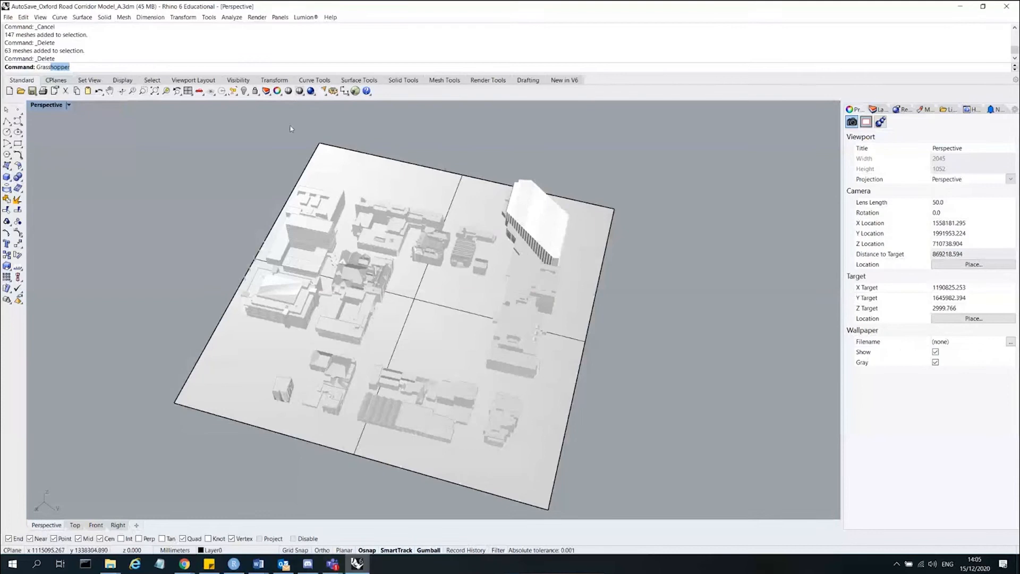
Launch Grasshopper and close the loading errors dialog.
{"action": "left_click", "coordinate": [355, 90]}
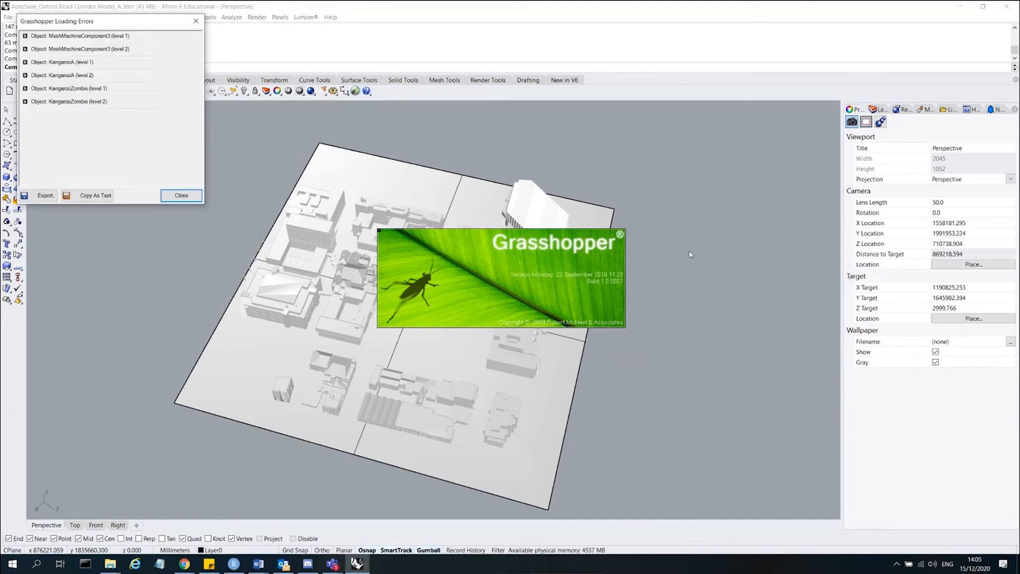
{"action": "left_click", "coordinate": [184, 199]}
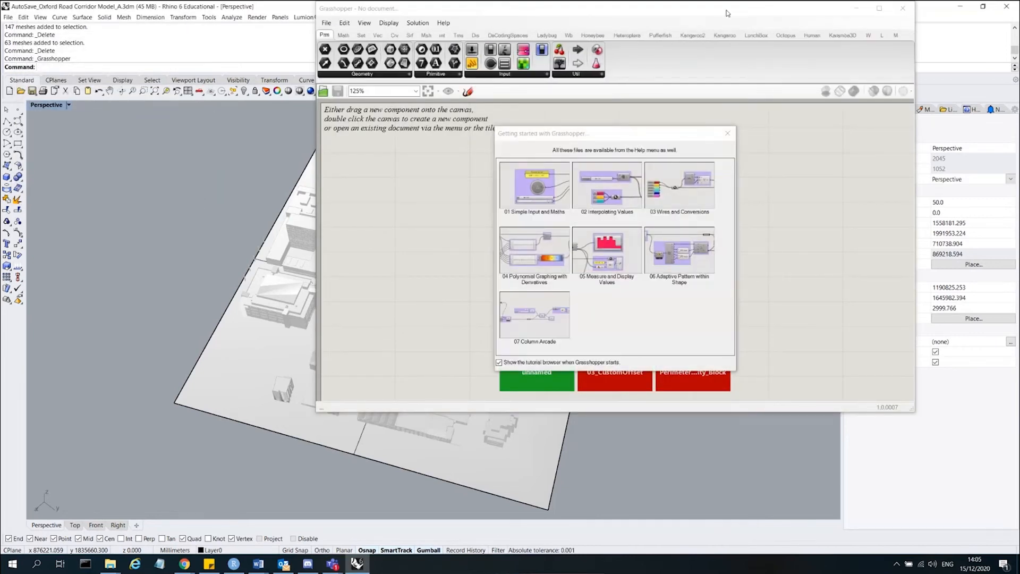
Reposition the Grasshopper window beside the viewport and close the getting-started tutorial browser.
{"action": "left_click_drag", "start_coordinate": [727, 13], "coordinate": [816, 95]}
{"action": "scroll", "coordinate": [129, 281], "scroll_direction": "down", "scroll_amount": 5}
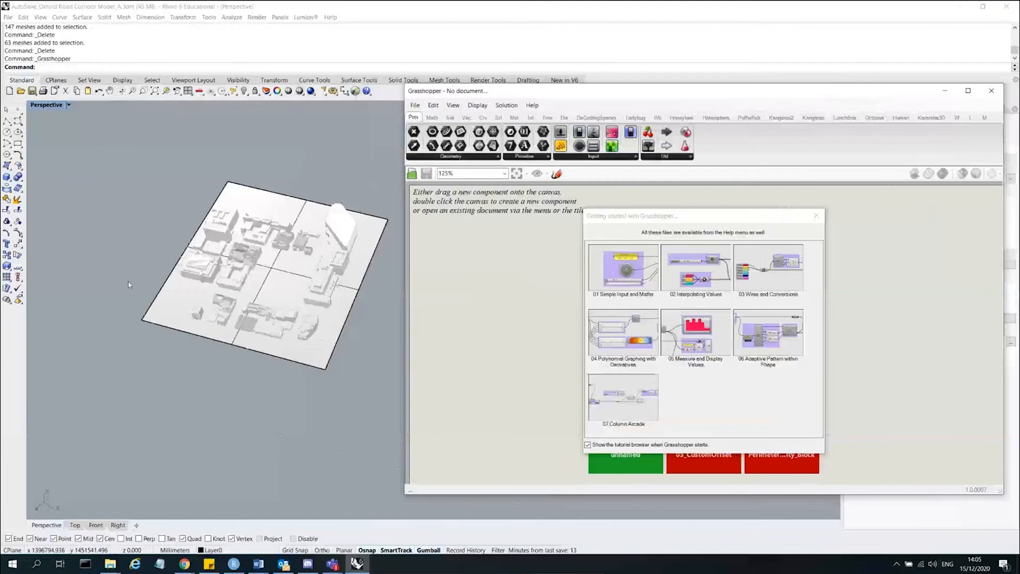
{"action": "scroll", "coordinate": [299, 259], "scroll_direction": "up", "scroll_amount": 4}
{"action": "right_click_drag", "start_coordinate": [299, 260], "coordinate": [298, 225]}
{"action": "left_click", "coordinate": [816, 216]}
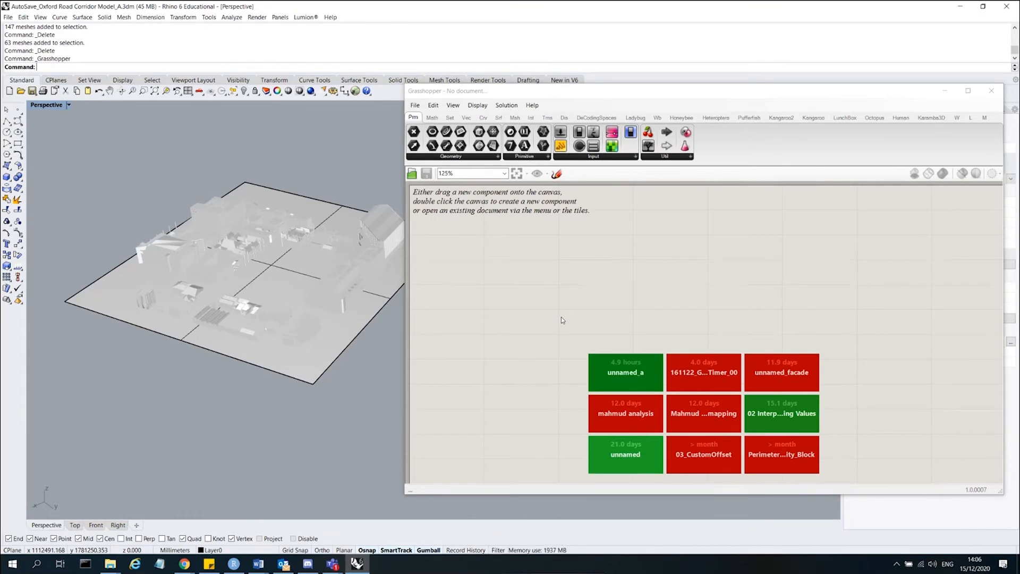
Browse the Grasshopper component tabs, including Maths, Sets, Vector and DeCodingSpaces.
{"action": "left_click", "coordinate": [659, 287]}
{"action": "scroll", "coordinate": [658, 287], "scroll_direction": "down", "scroll_amount": 4}
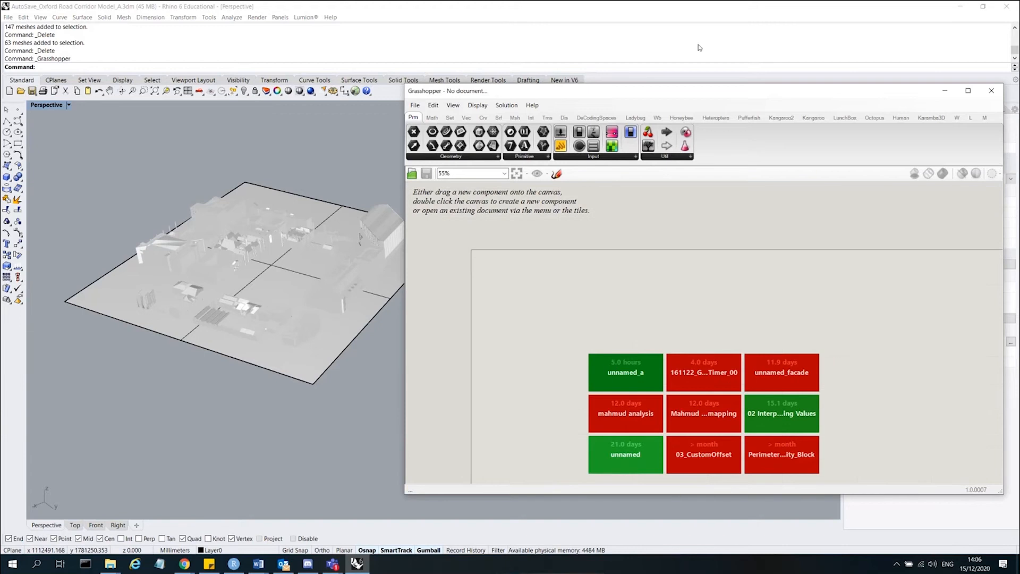
{"action": "left_click", "coordinate": [432, 118]}
{"action": "left_click", "coordinate": [449, 117]}
{"action": "left_click", "coordinate": [466, 117]}
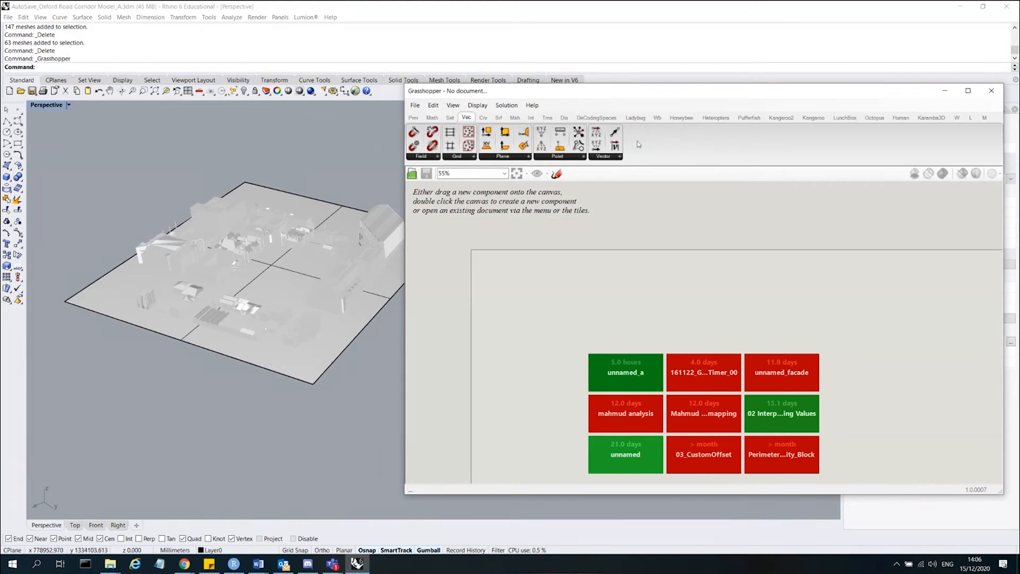
{"action": "left_click", "coordinate": [590, 117]}
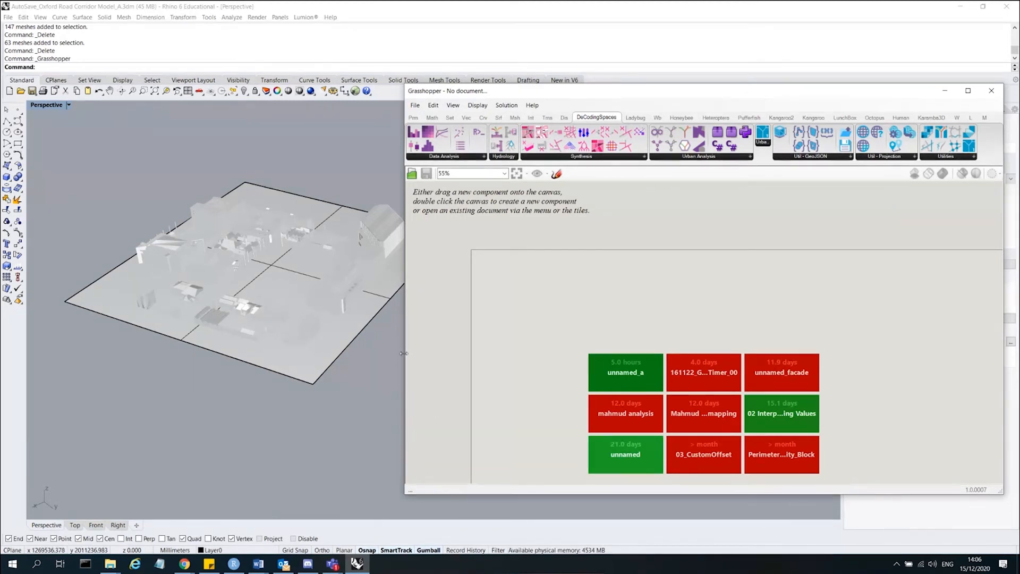
Switch to Chrome, search Google for food4rhino in a new tab and open the food4rhino site.
{"action": "left_click", "coordinate": [184, 563]}
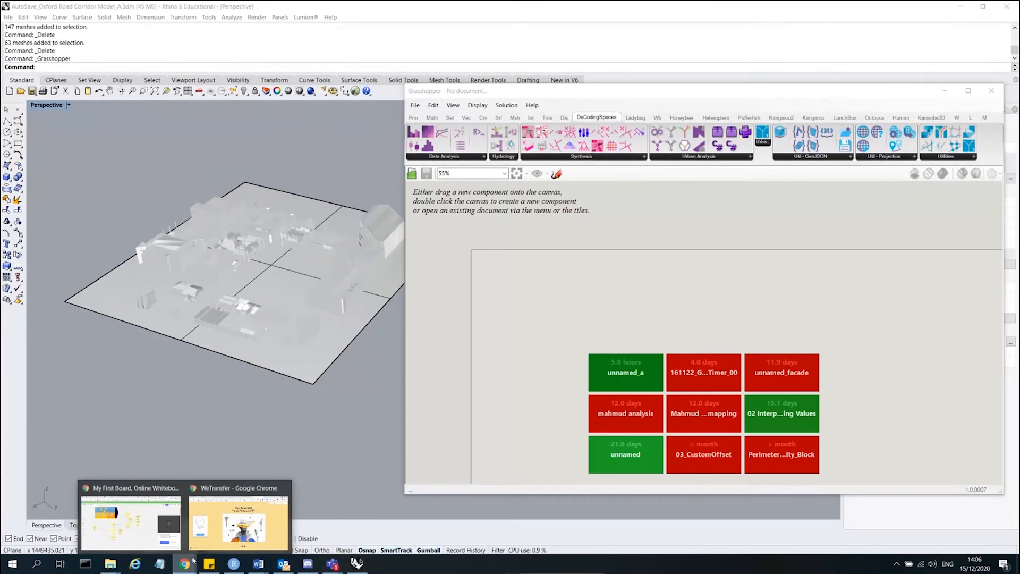
{"action": "mouse_move", "coordinate": [243, 515]}
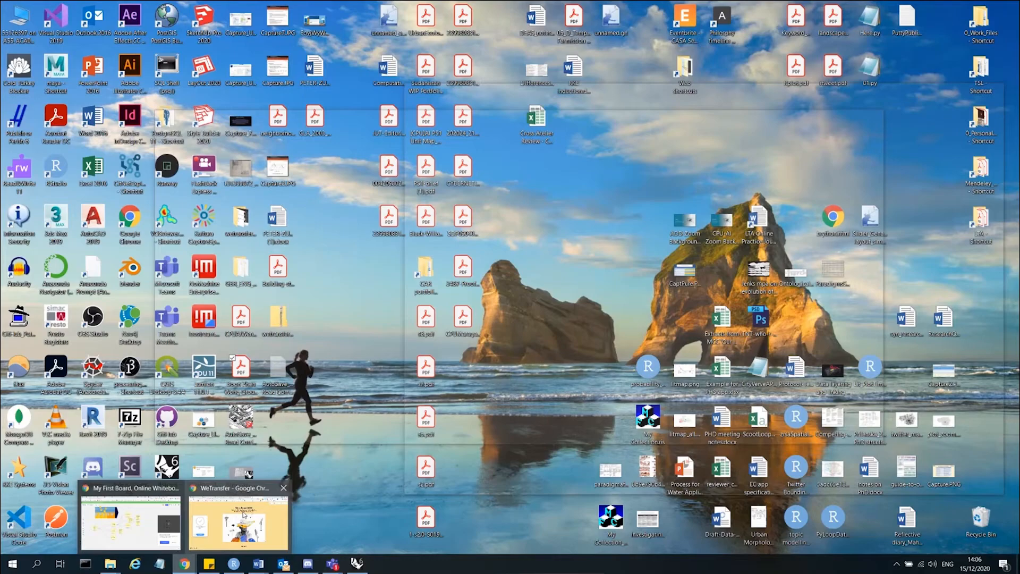
{"action": "left_click", "coordinate": [243, 514]}
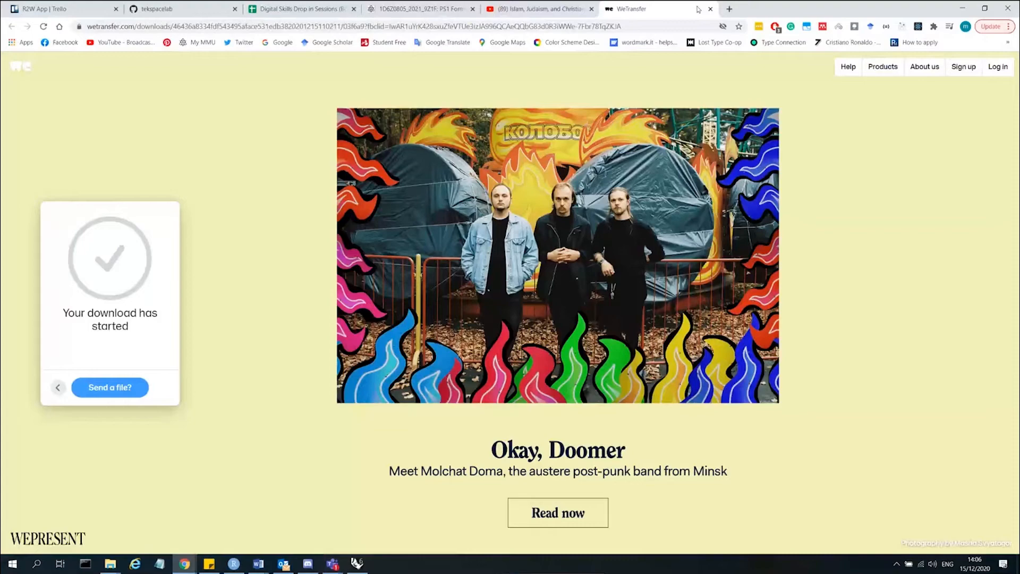
{"action": "left_click", "coordinate": [730, 10]}
{"action": "type", "text": "food"}
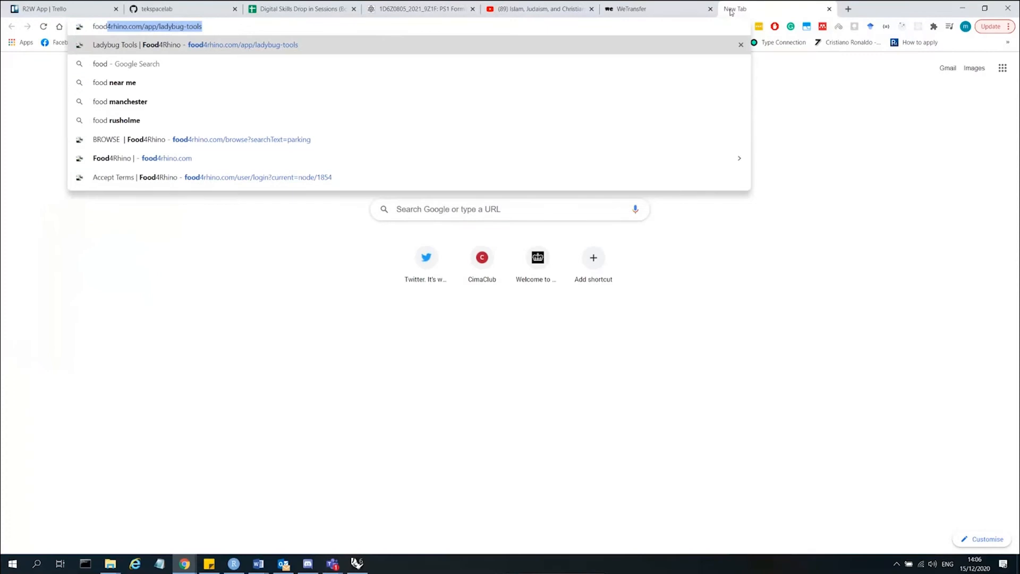
{"action": "type", "text": "4rhino"}
{"action": "key", "text": "Return"}
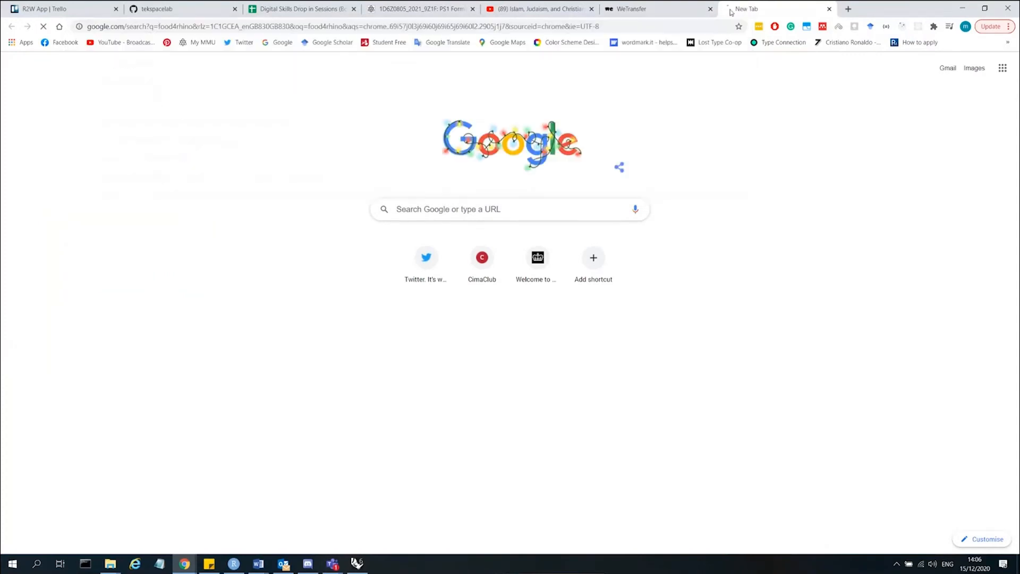
{"action": "left_click", "coordinate": [121, 157]}
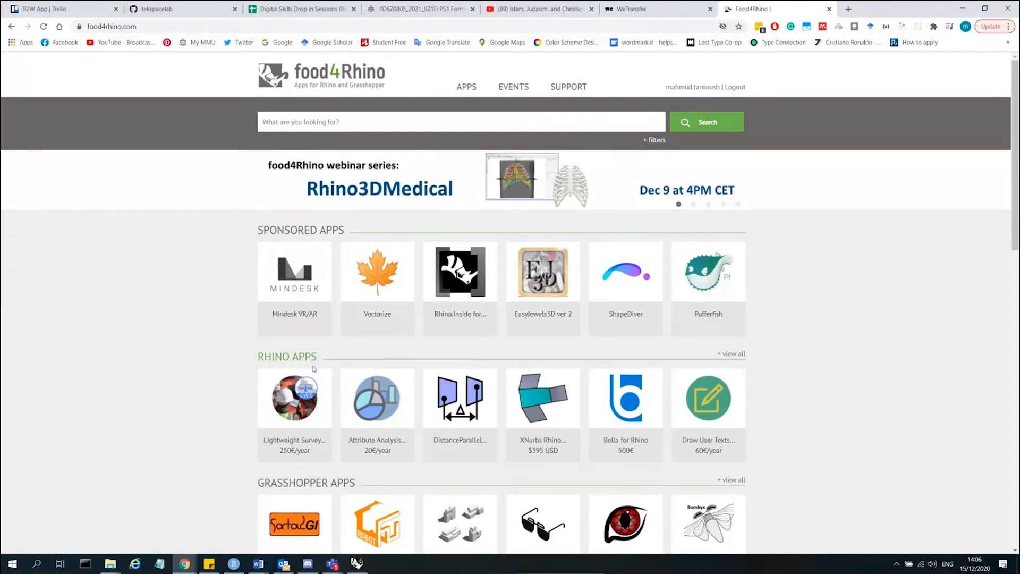
Open the Grasshopper apps listing on food4rhino and scroll through it.
{"action": "scroll", "coordinate": [289, 365], "scroll_direction": "down", "scroll_amount": 3}
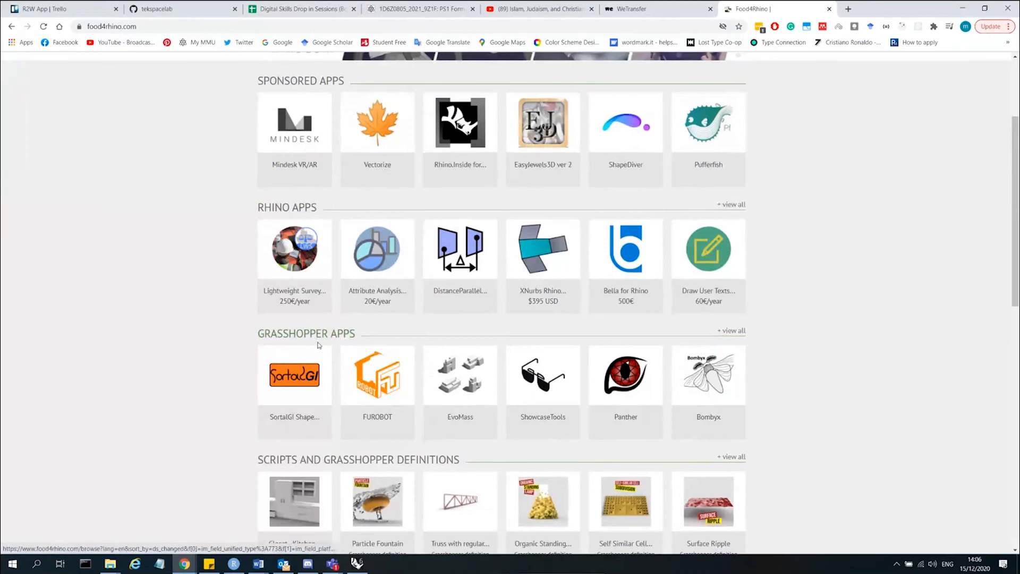
{"action": "left_click", "coordinate": [321, 340]}
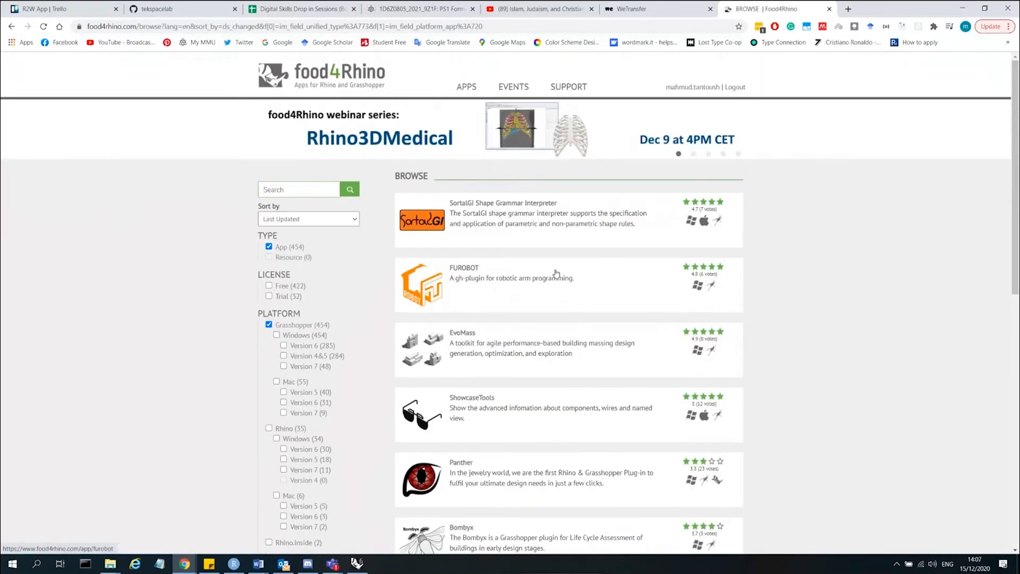
{"action": "scroll", "coordinate": [586, 322], "scroll_direction": "down", "scroll_amount": 8}
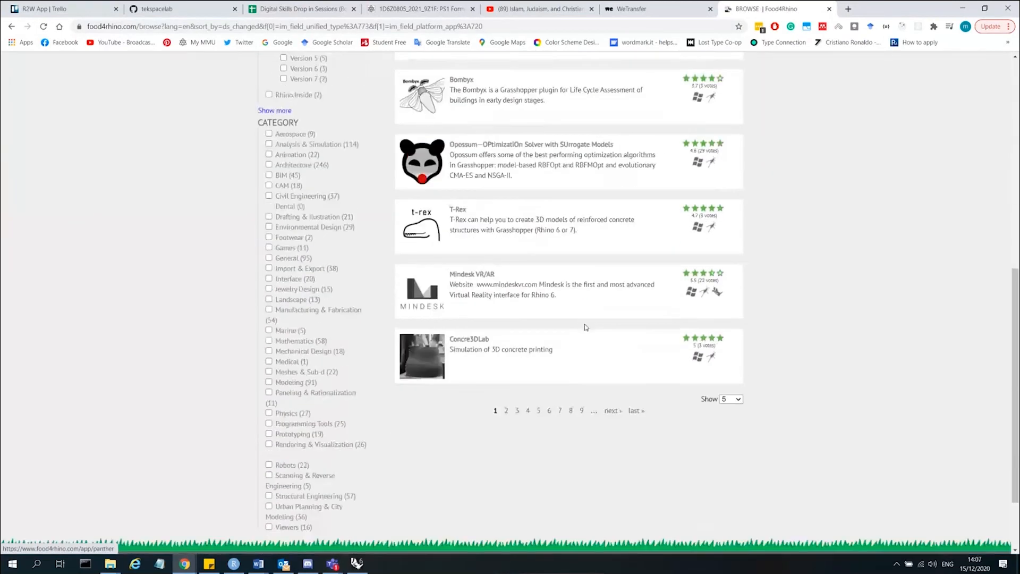
{"action": "scroll", "coordinate": [586, 327], "scroll_direction": "up", "scroll_amount": 8}
Search food4rhino for ladybug and open the Ladybug Tools page.
{"action": "left_click", "coordinate": [298, 190]}
{"action": "type", "text": "l"}
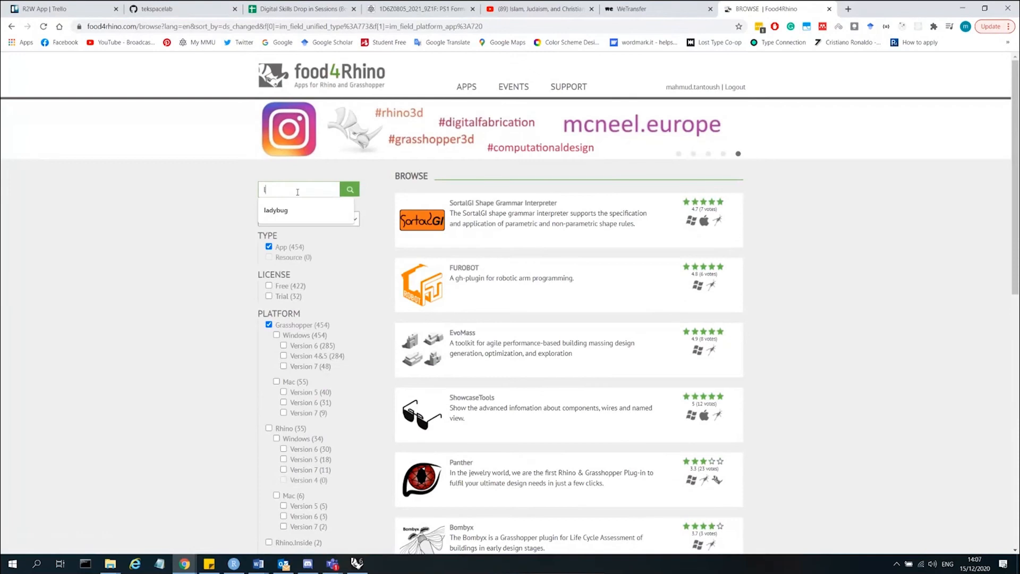
{"action": "type", "text": "adybug"}
{"action": "key", "text": "Return"}
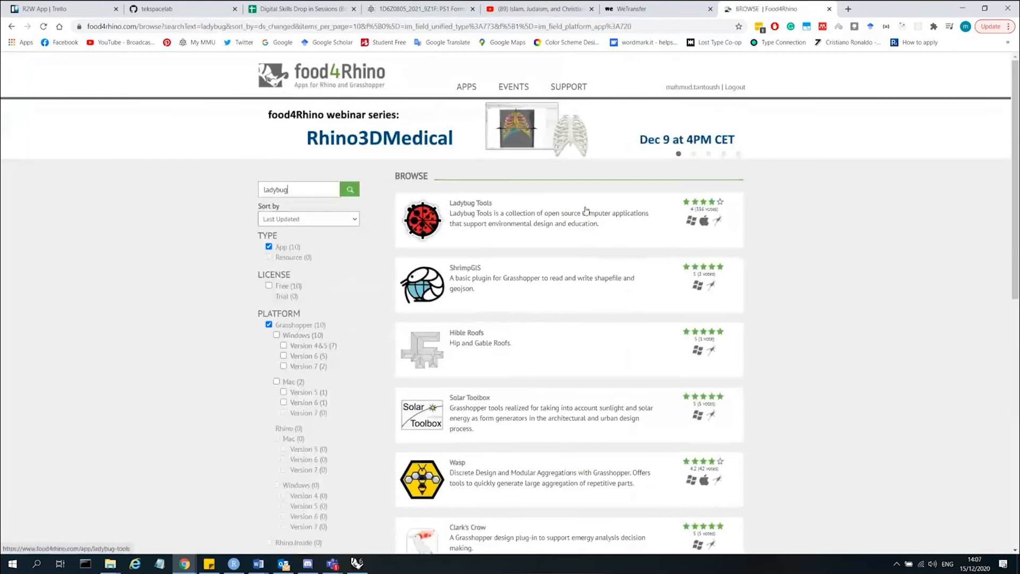
{"action": "left_click", "coordinate": [489, 210]}
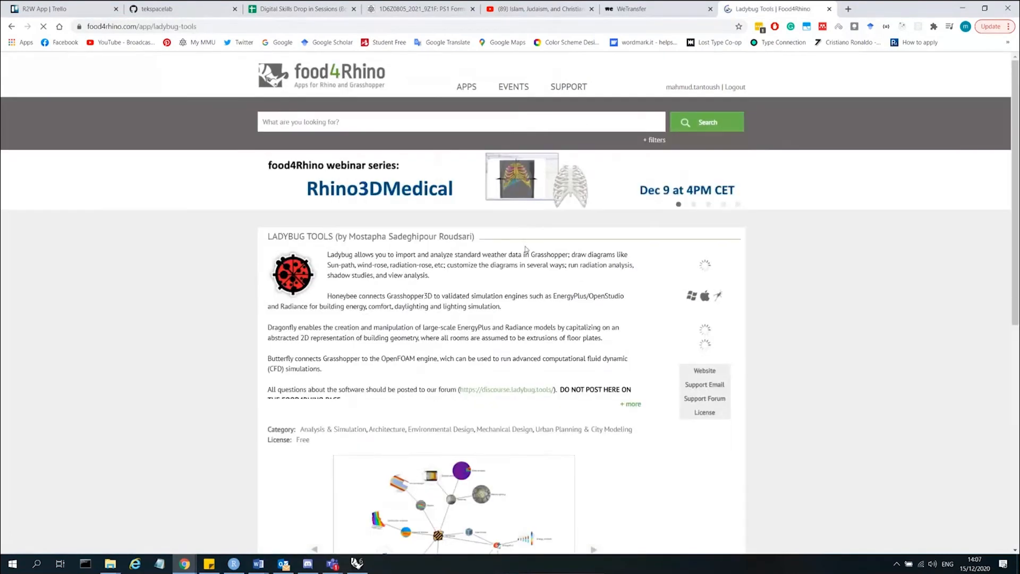
Examine the Ladybug Tools description and the downloads table's versions and supported Grasshopper platforms.
{"action": "scroll", "coordinate": [525, 249], "scroll_direction": "down", "scroll_amount": 5}
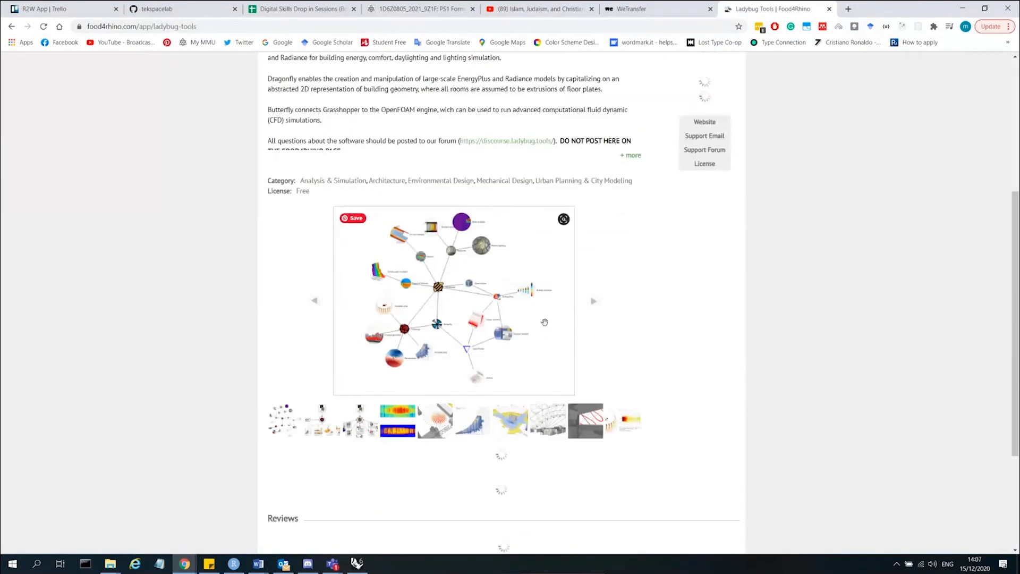
{"action": "left_click", "coordinate": [640, 154]}
{"action": "scroll", "coordinate": [499, 132], "scroll_direction": "down", "scroll_amount": 1}
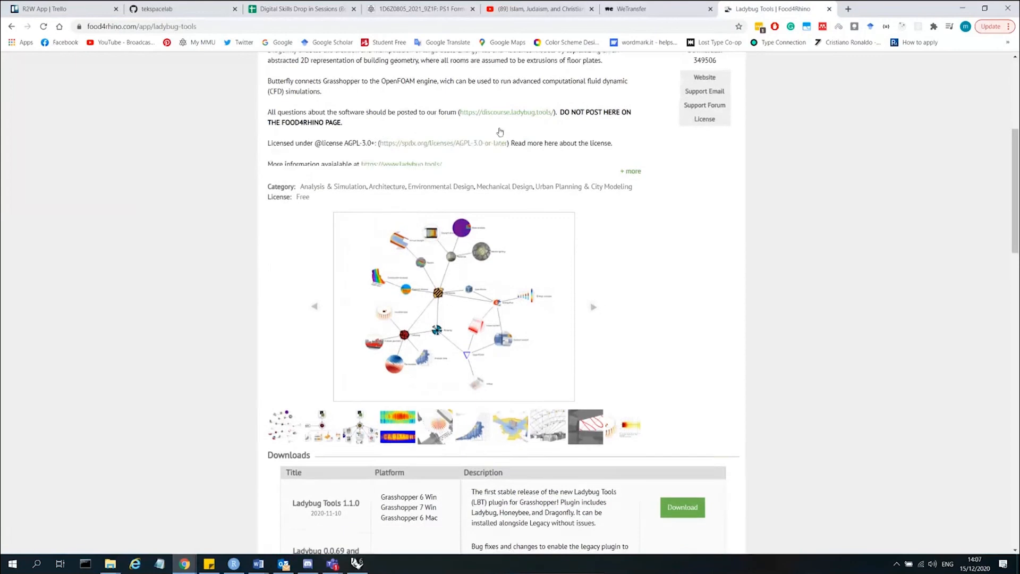
{"action": "scroll", "coordinate": [384, 287], "scroll_direction": "down", "scroll_amount": 4}
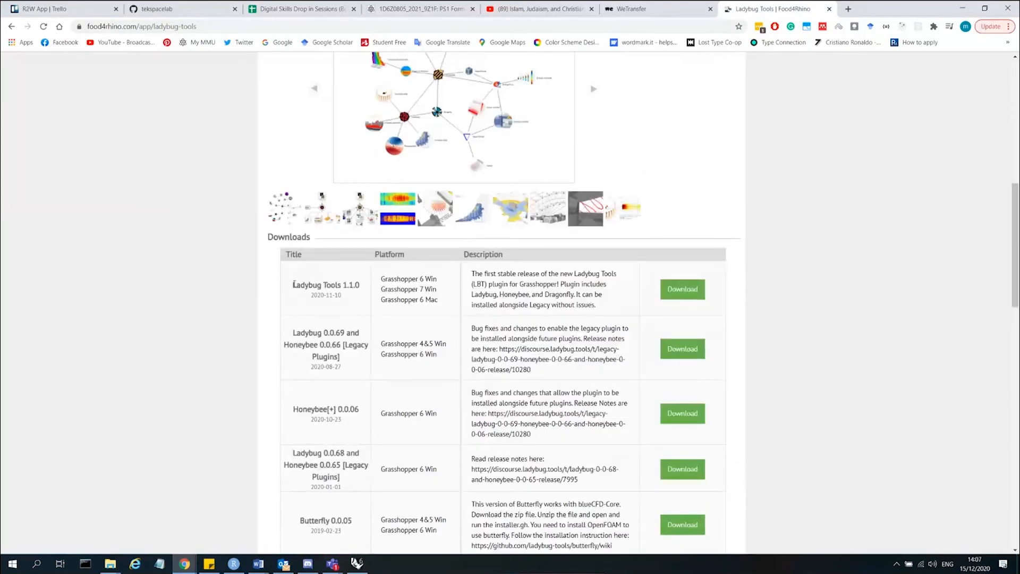
{"action": "left_click_drag", "start_coordinate": [294, 284], "coordinate": [366, 285]}
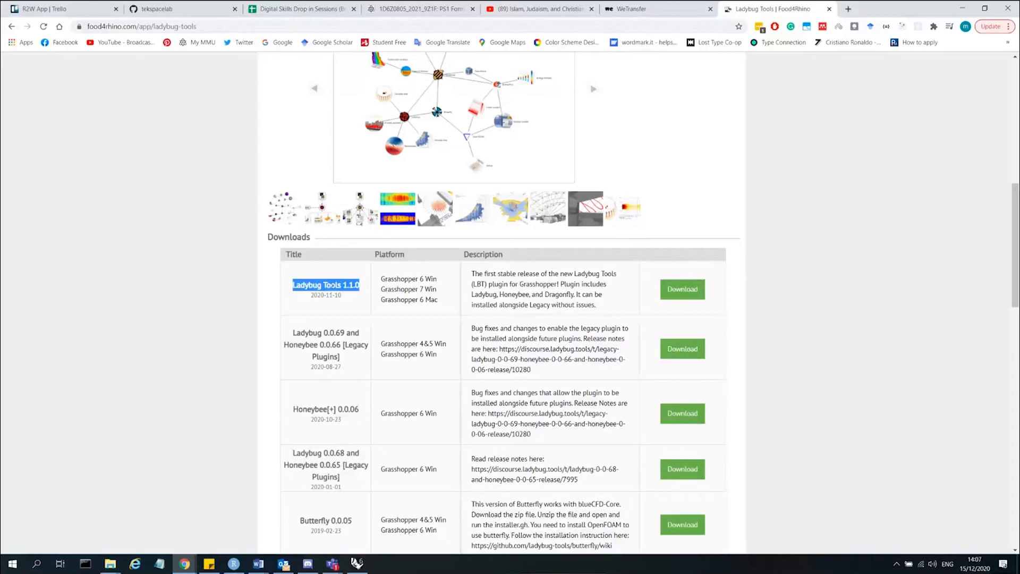
{"action": "left_click_drag", "start_coordinate": [382, 289], "coordinate": [436, 286]}
{"action": "scroll", "coordinate": [435, 297], "scroll_direction": "down", "scroll_amount": 2}
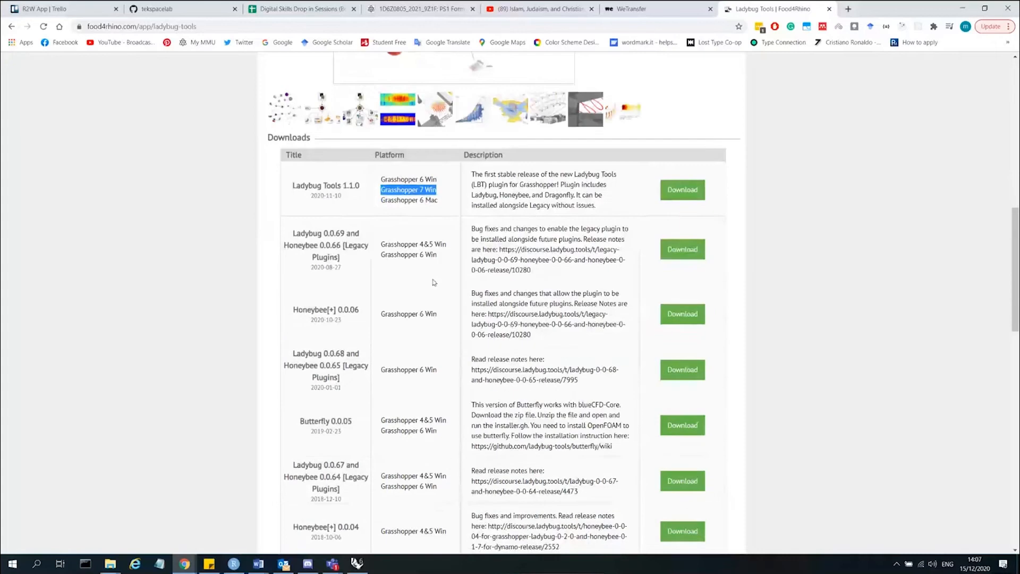
{"action": "left_click_drag", "start_coordinate": [421, 244], "coordinate": [430, 243]}
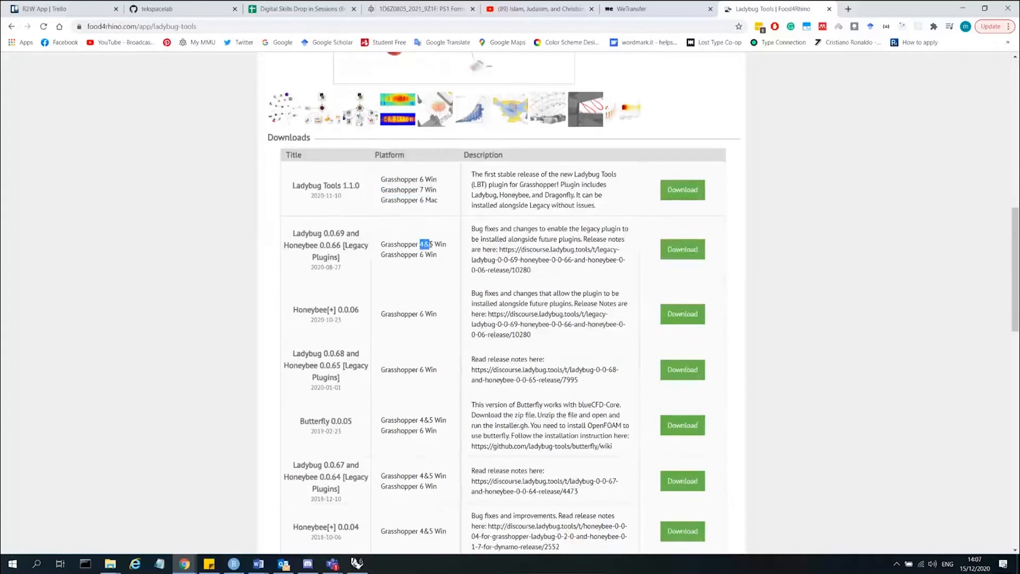
{"action": "left_click", "coordinate": [494, 180]}
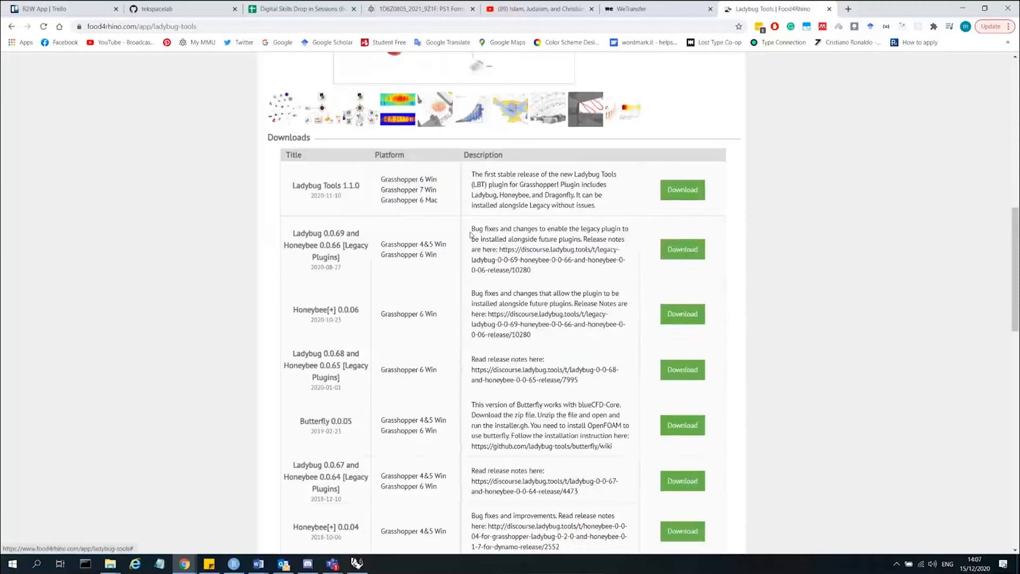
{"action": "scroll", "coordinate": [470, 234], "scroll_direction": "up", "scroll_amount": 15}
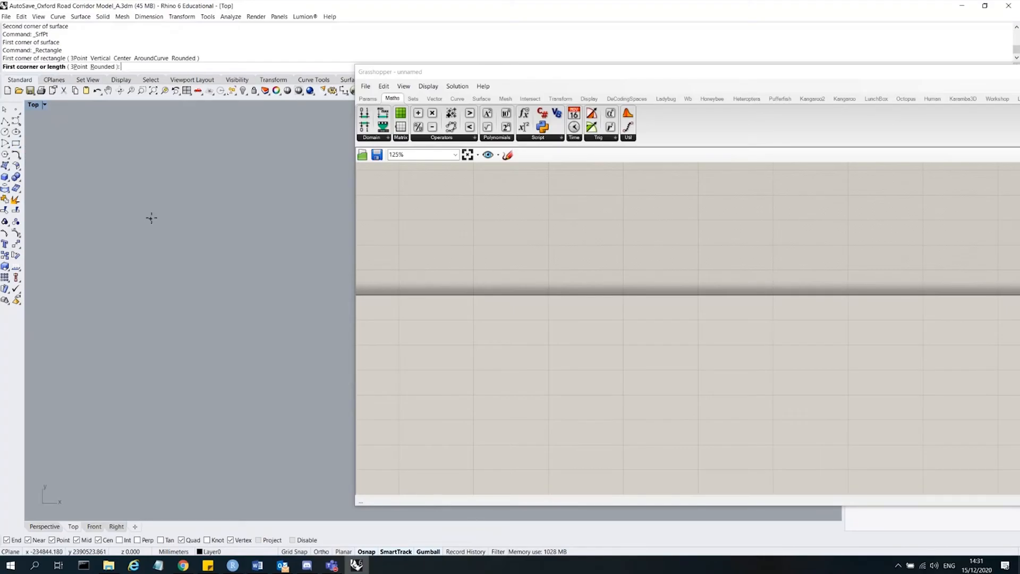
Draw a small square rectangle in the Top viewport and select it.
{"action": "left_click", "coordinate": [151, 218]}
{"action": "left_click", "coordinate": [189, 256]}
{"action": "left_click", "coordinate": [189, 242]}
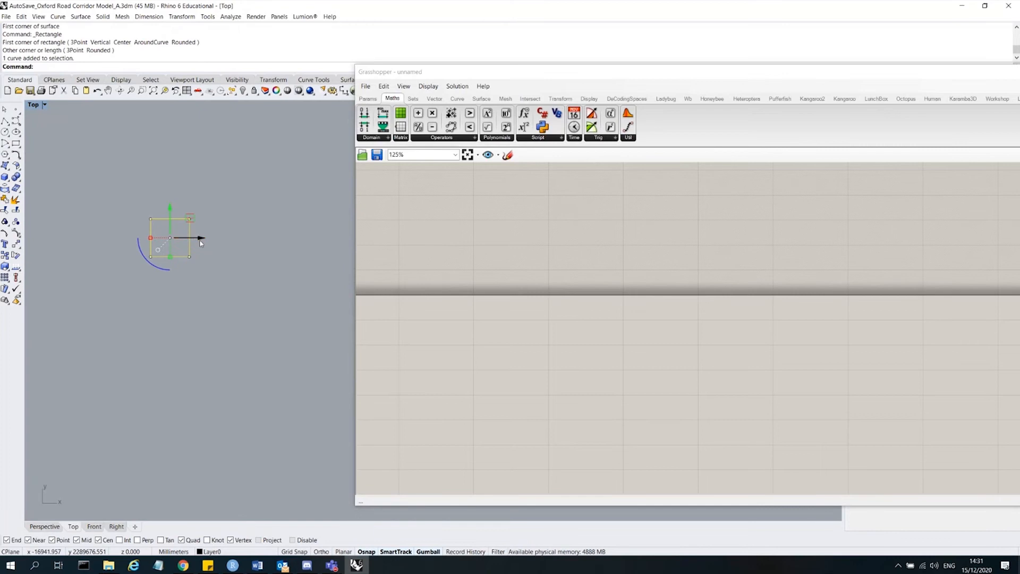
Duplicate the square with the gumball into a three-by-three grid of squares.
{"action": "left_click_drag", "start_coordinate": [201, 242], "coordinate": [133, 235]}
{"action": "key", "text": "alt"}
{"action": "left_click_drag", "start_coordinate": [262, 301], "coordinate": [108, 226]}
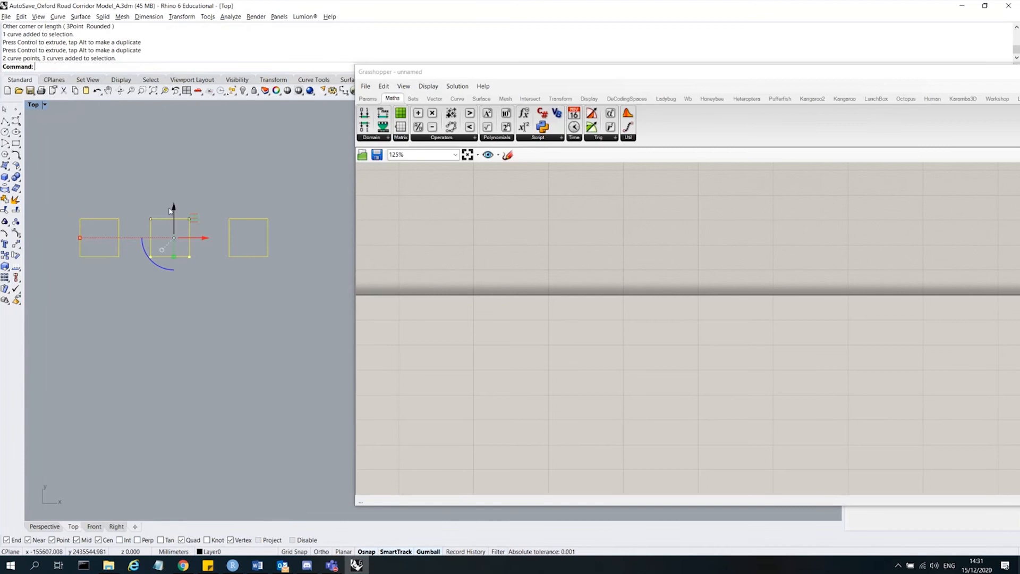
{"action": "left_click_drag", "start_coordinate": [170, 210], "coordinate": [175, 351]}
{"action": "key", "text": "alt"}
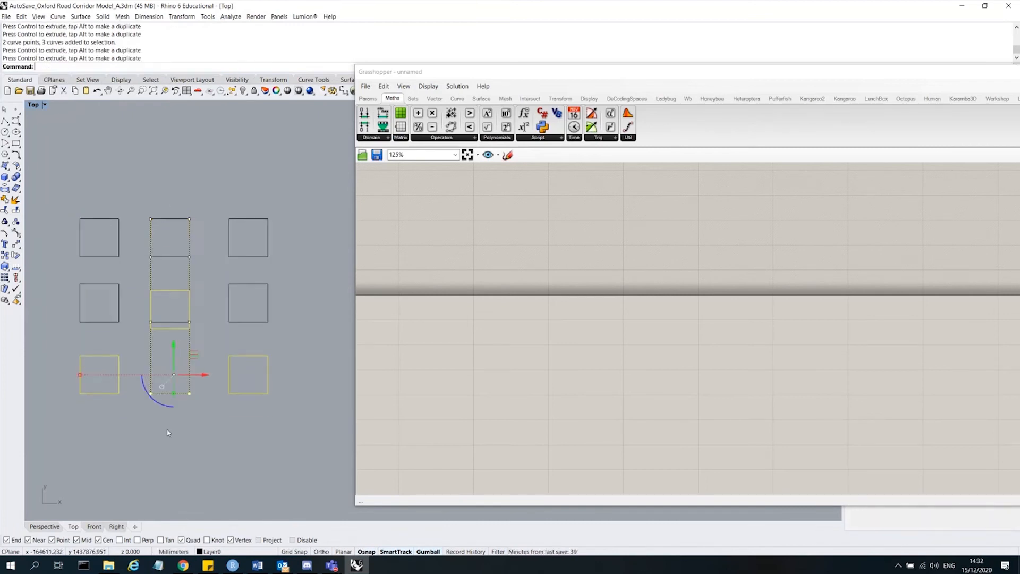
Delete the extra overlapping curves in the middle column of the grid.
{"action": "left_click", "coordinate": [168, 432]}
{"action": "left_click", "coordinate": [171, 294]}
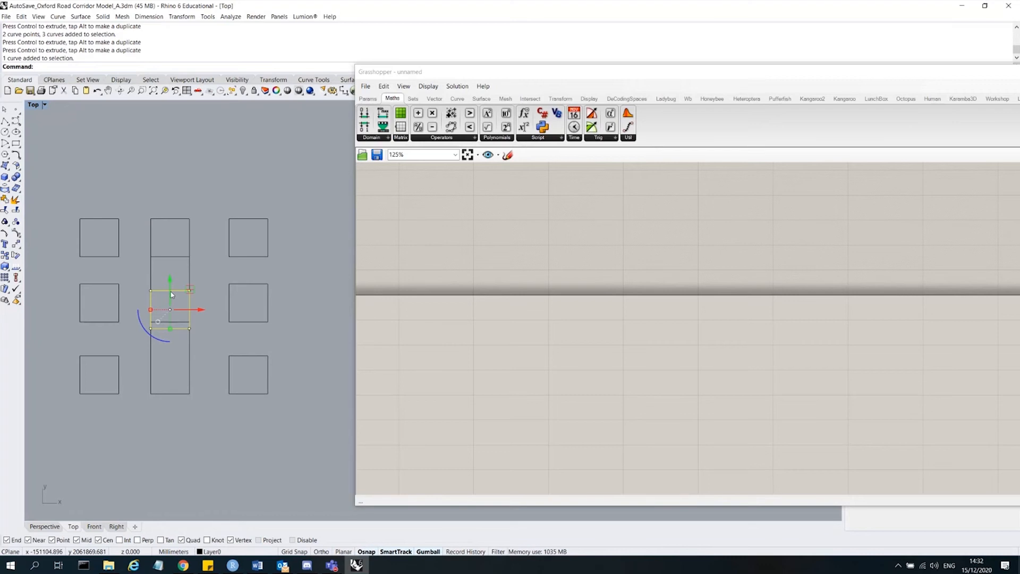
{"action": "key", "text": "Delete"}
{"action": "left_click", "coordinate": [190, 307]}
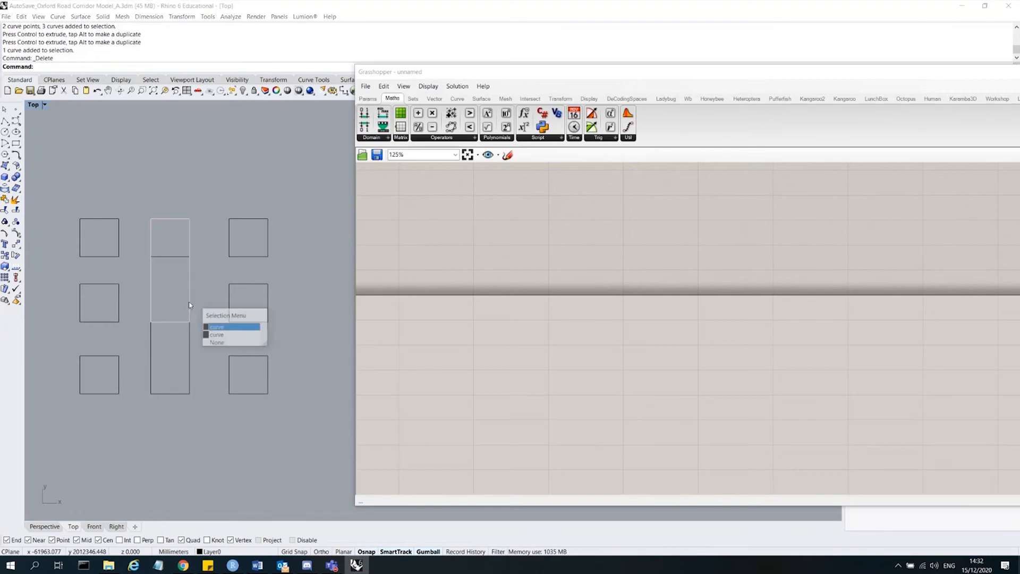
{"action": "left_click", "coordinate": [217, 326]}
{"action": "key", "text": "Delete"}
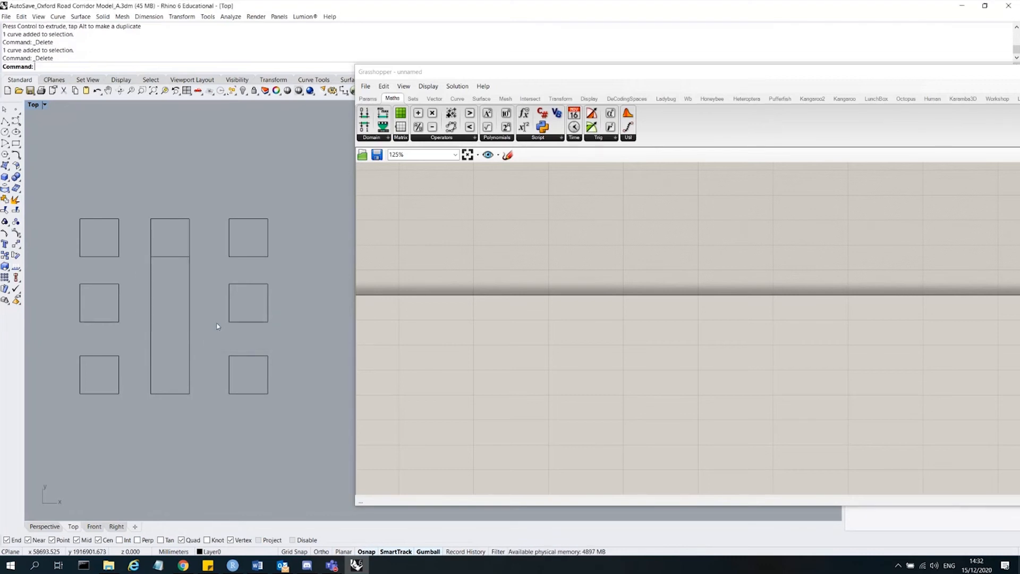
Shrink the middle column's tall rectangle with the gumball into a square at its lower end.
{"action": "left_click", "coordinate": [189, 284]}
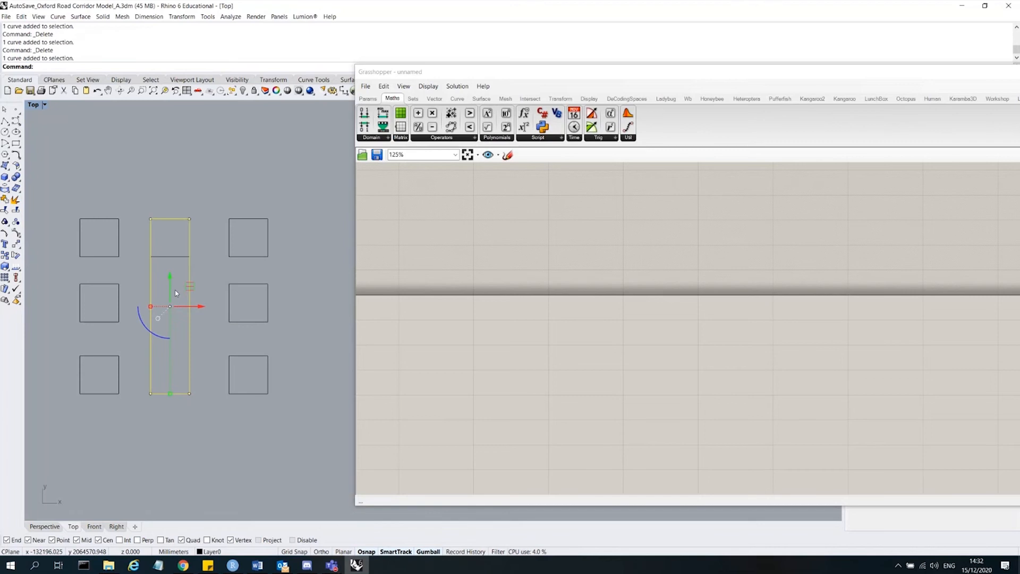
{"action": "left_click_drag", "start_coordinate": [169, 393], "coordinate": [170, 372]}
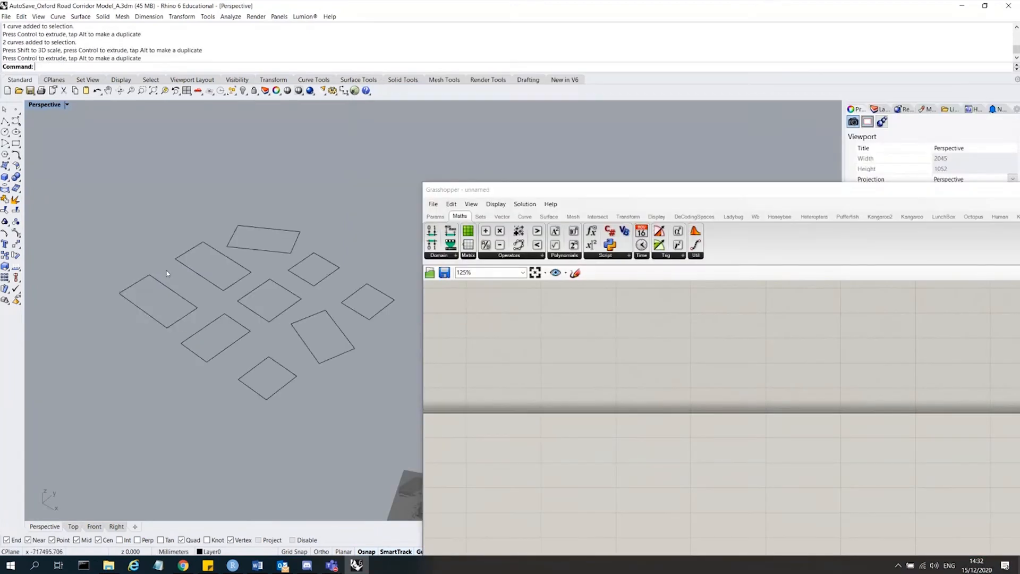
Select four of the footprint squares and extrude them upward as tall building walls with ExtrudeCrv.
{"action": "left_click", "coordinate": [159, 281]}
{"action": "left_click", "coordinate": [299, 279], "text": "shift"}
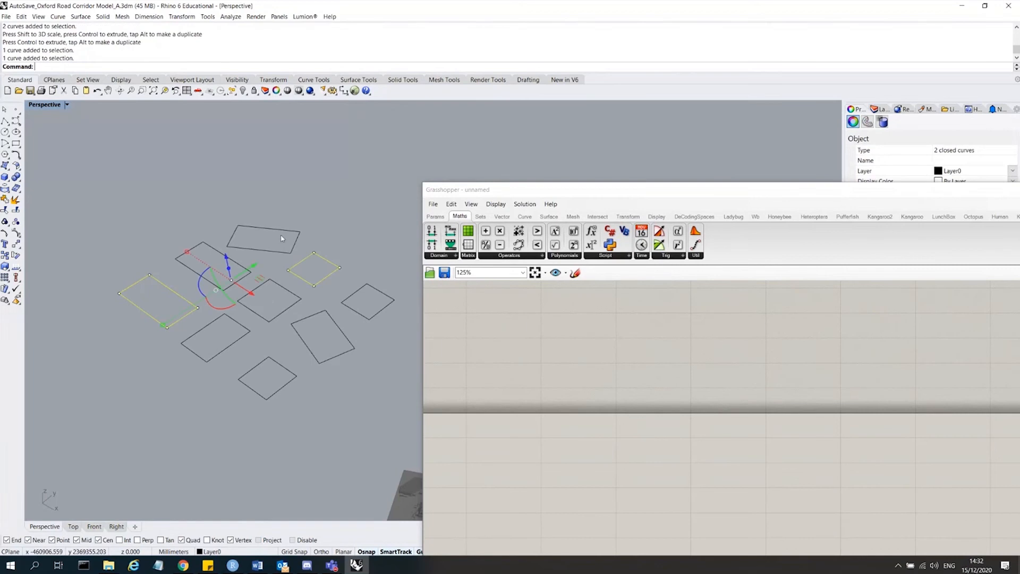
{"action": "left_click", "coordinate": [295, 250], "text": "shift"}
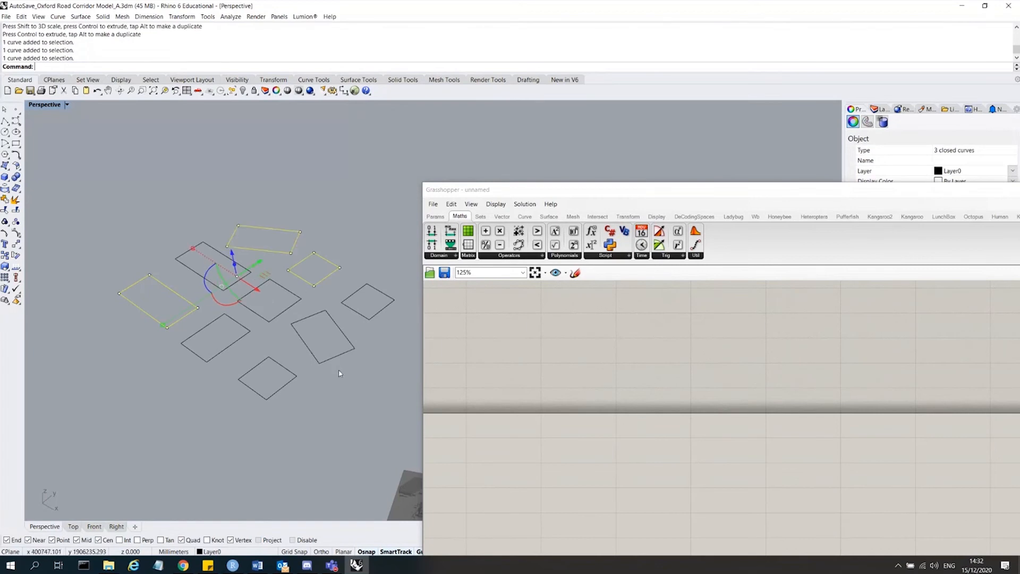
{"action": "left_click", "coordinate": [341, 357], "text": "shift"}
{"action": "type", "text": "ExtrudeCrv"}
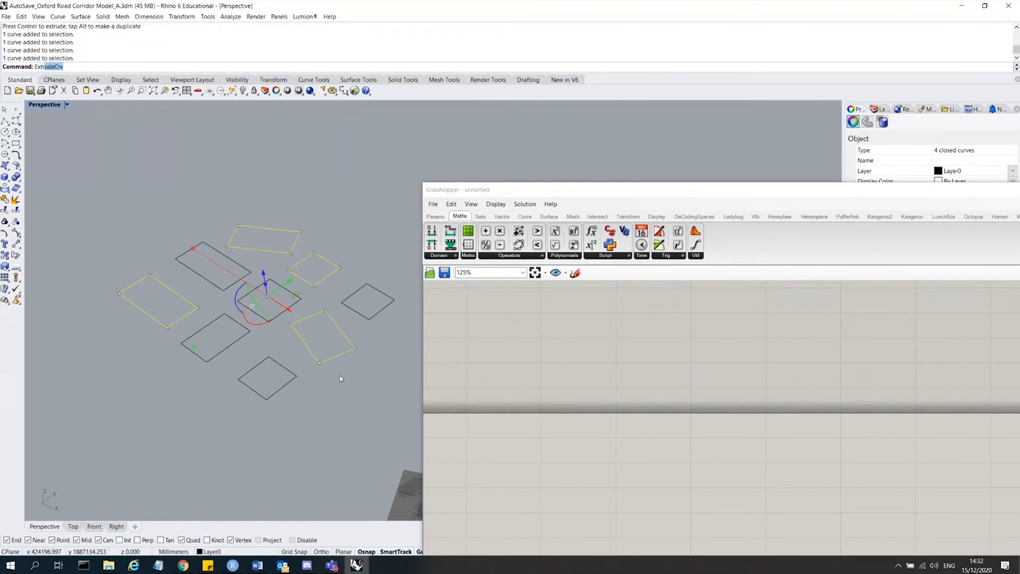
{"action": "key", "text": "Return"}
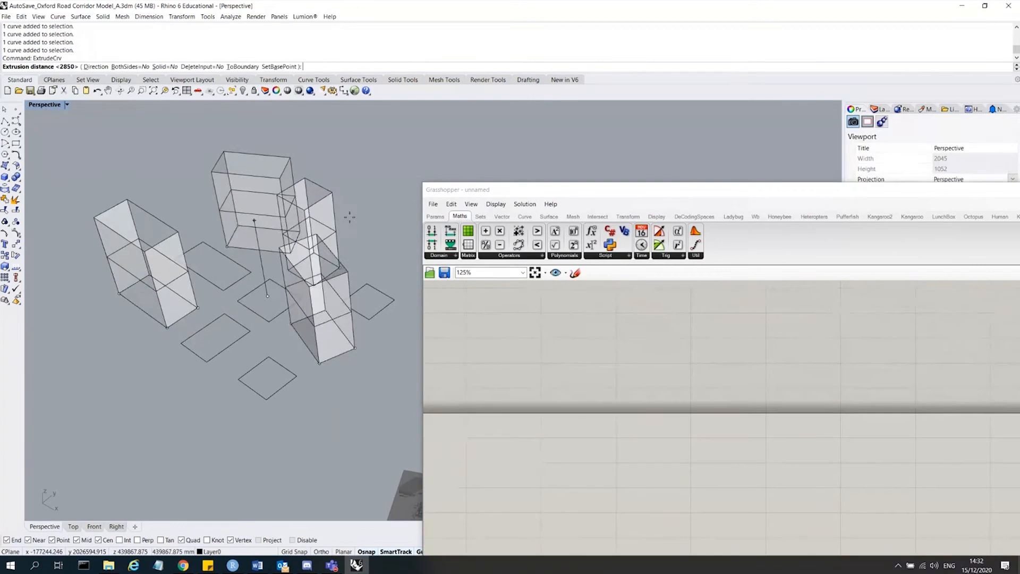
{"action": "left_click", "coordinate": [358, 243]}
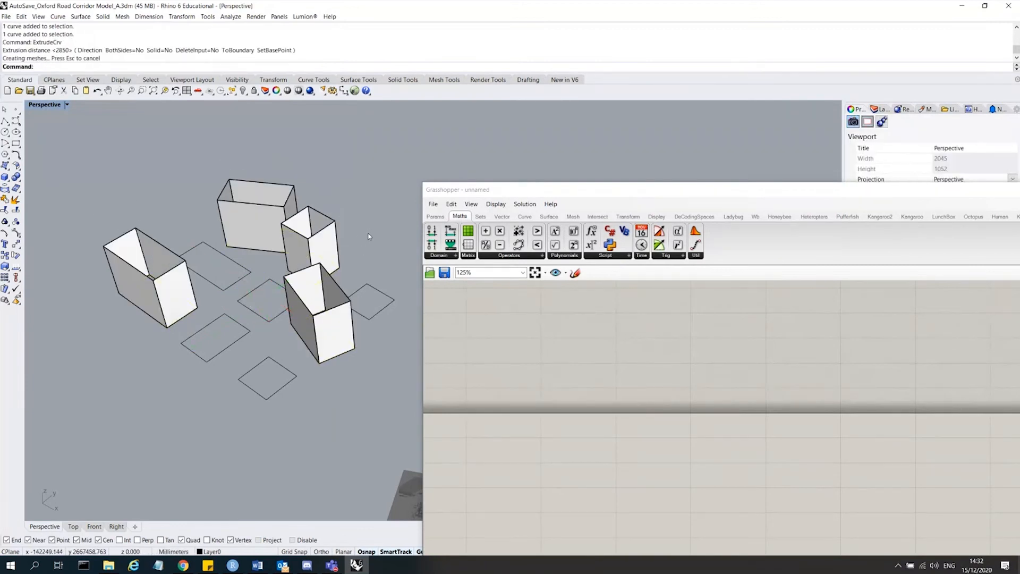
Select four more footprint squares and extrude them upward to a lower building height.
{"action": "left_click", "coordinate": [369, 287]}
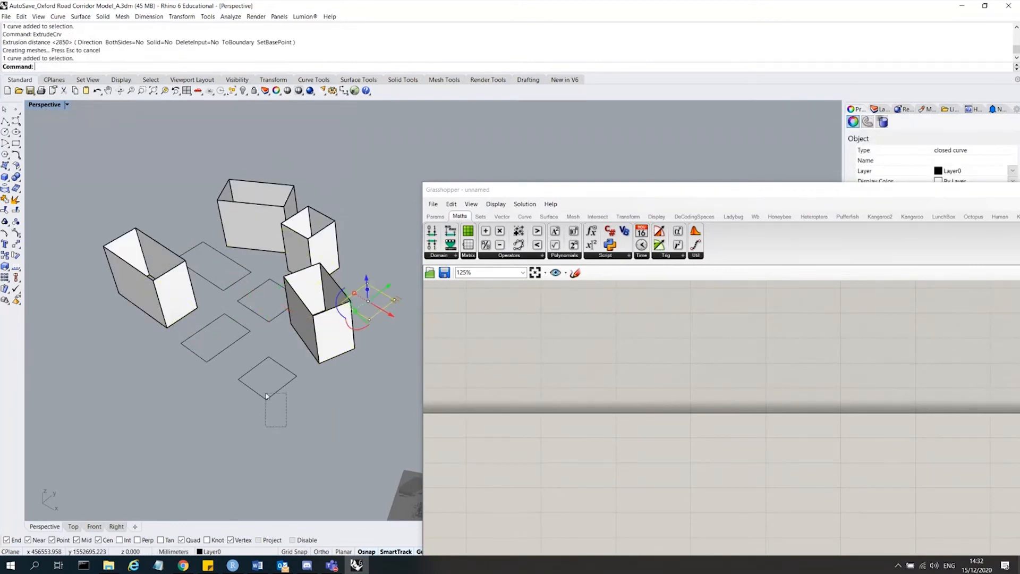
{"action": "left_click", "coordinate": [255, 367], "text": "shift"}
{"action": "left_click", "coordinate": [238, 322], "text": "shift"}
{"action": "left_click", "coordinate": [226, 257], "text": "shift"}
{"action": "right_click_drag", "start_coordinate": [318, 155], "coordinate": [322, 152]}
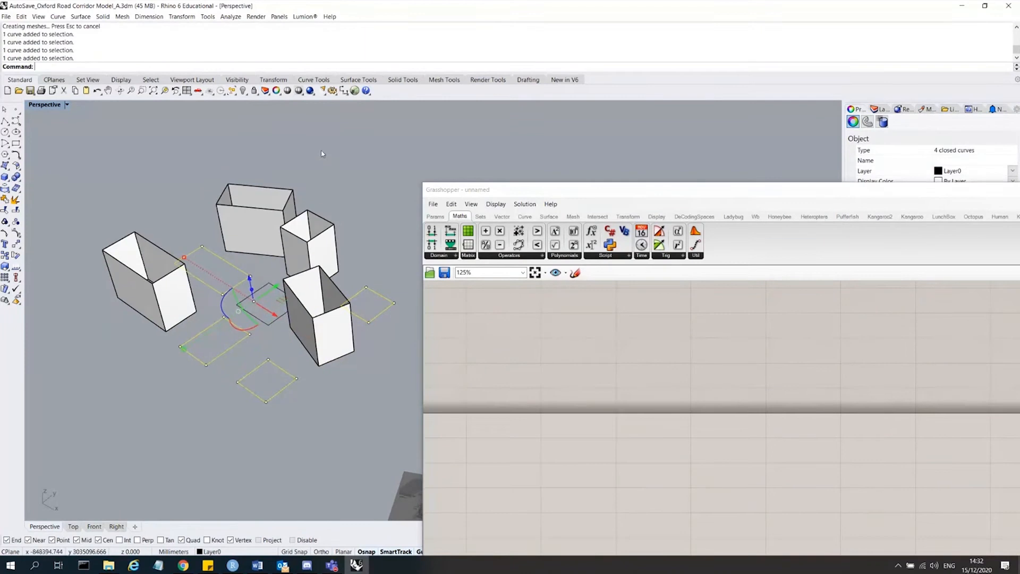
{"action": "right_click", "coordinate": [329, 166]}
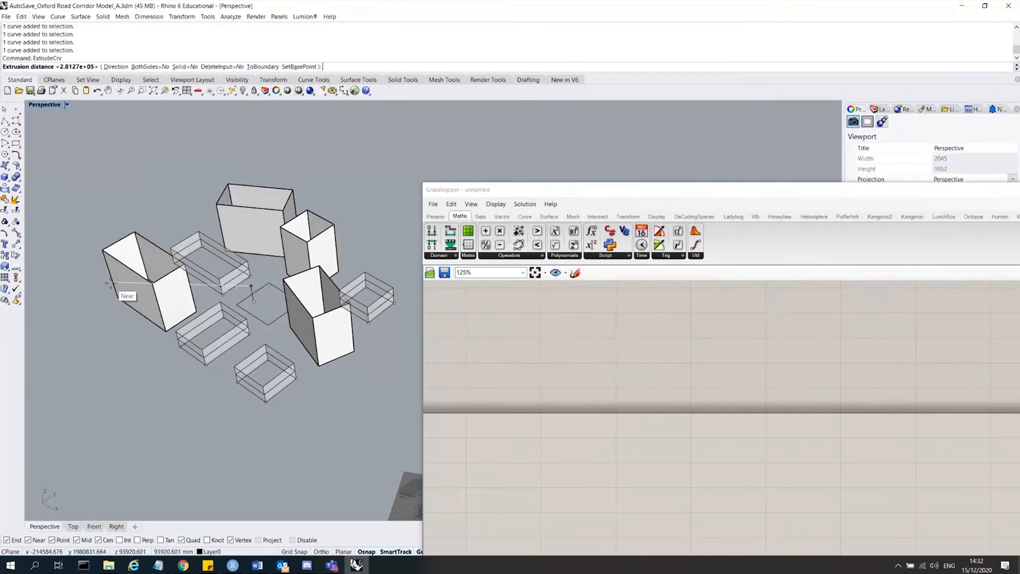
{"action": "left_click", "coordinate": [108, 280]}
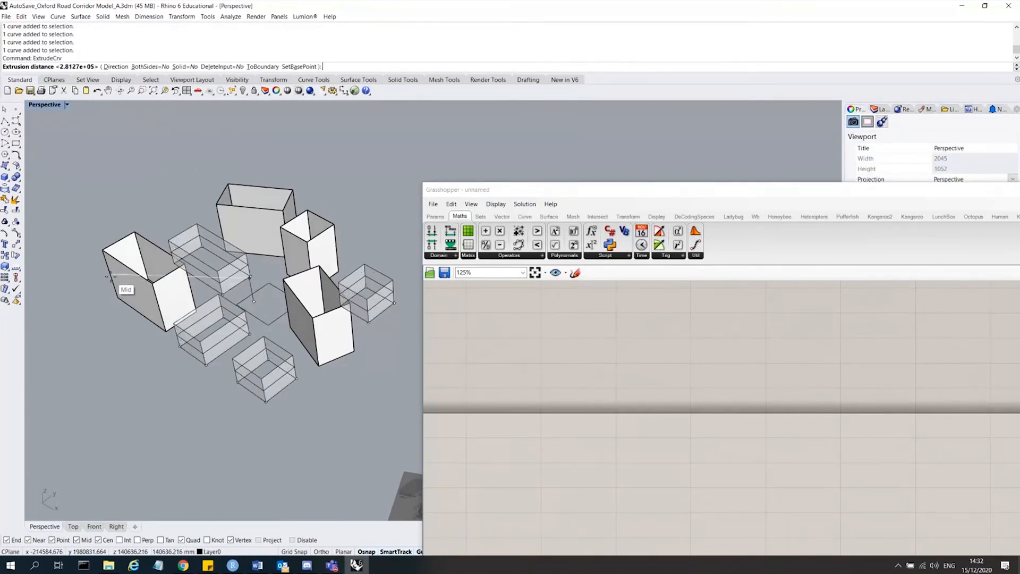
{"action": "left_click", "coordinate": [130, 357]}
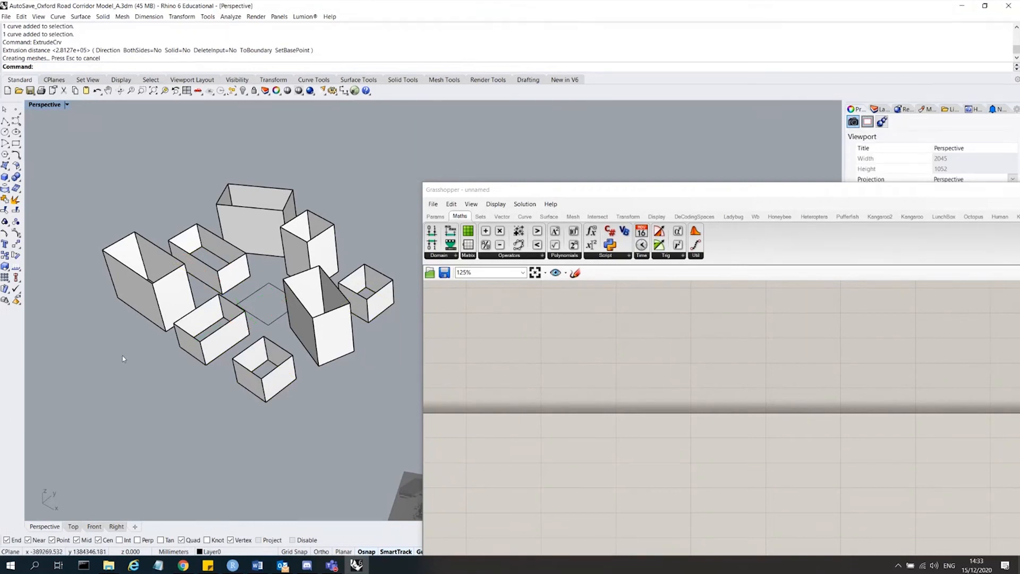
Select all eight open extrusions and Cap them into closed solid blocks.
{"action": "scroll", "coordinate": [157, 358], "scroll_direction": "down", "scroll_amount": 3}
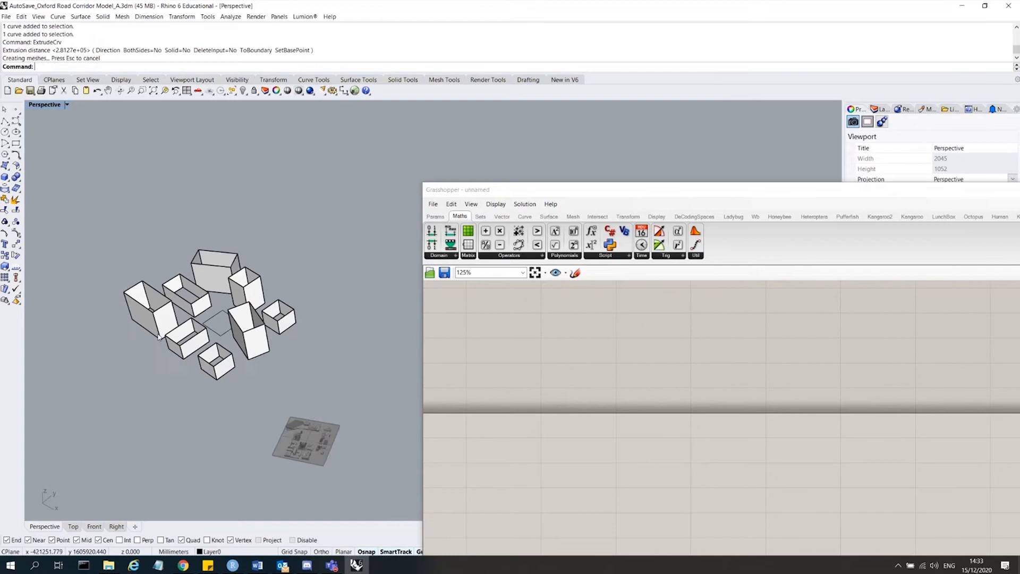
{"action": "scroll", "coordinate": [159, 338], "scroll_direction": "up", "scroll_amount": 2}
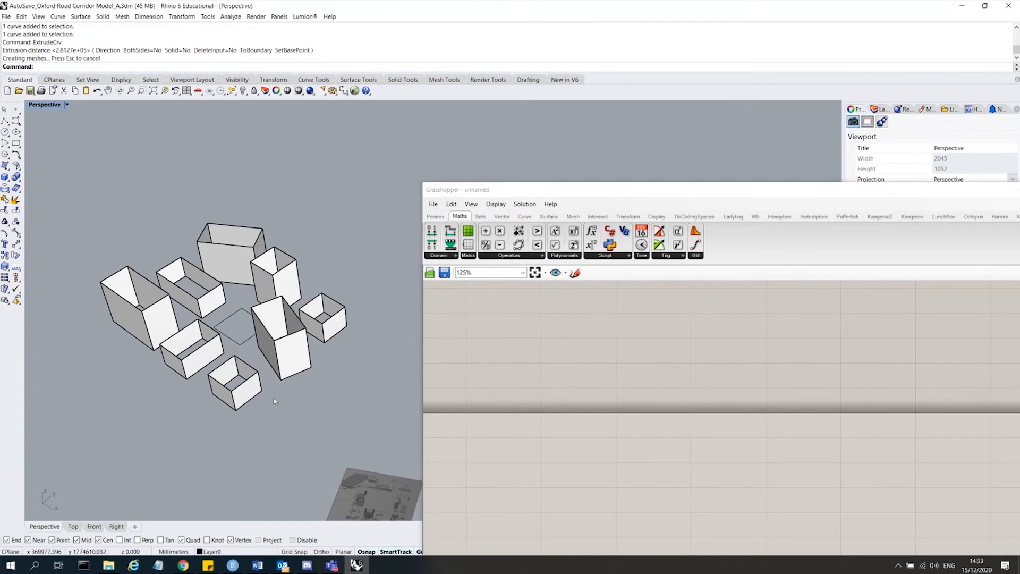
{"action": "left_click", "coordinate": [246, 392]}
{"action": "left_click", "coordinate": [290, 348], "text": "shift"}
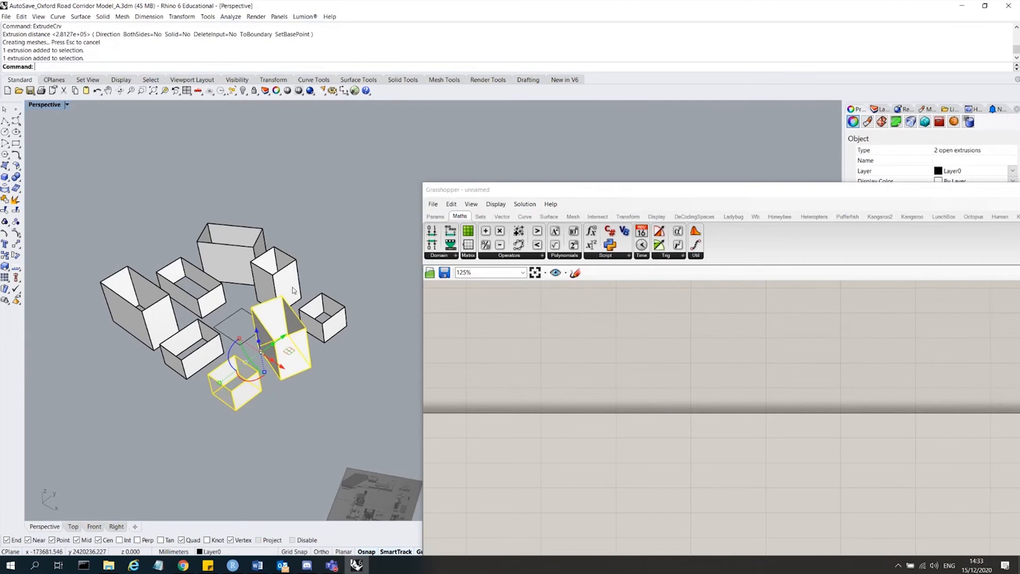
{"action": "left_click", "coordinate": [293, 287], "text": "shift"}
{"action": "left_click", "coordinate": [320, 311]}
{"action": "left_click", "coordinate": [355, 337]}
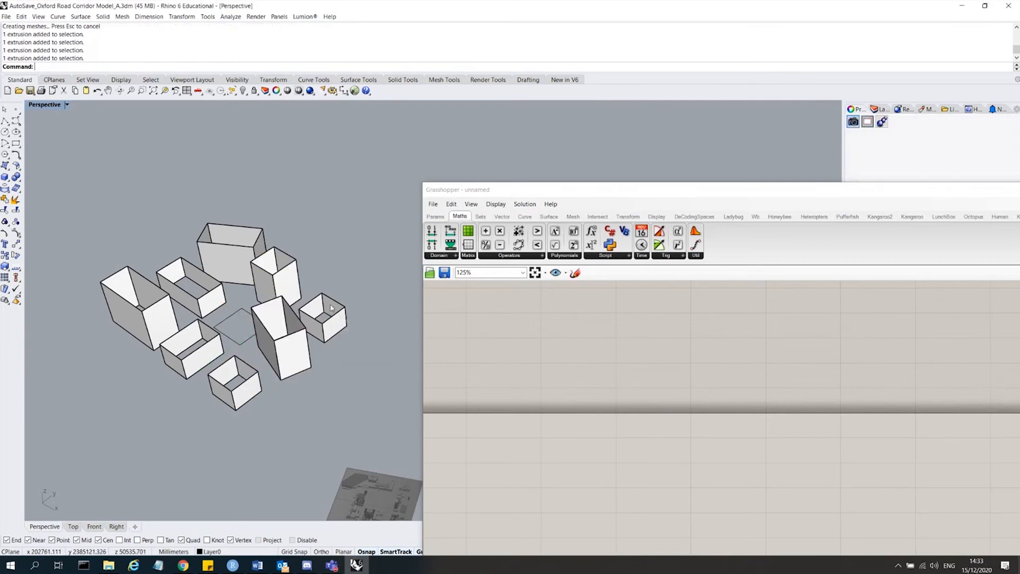
{"action": "left_click", "coordinate": [290, 283], "text": "shift"}
{"action": "left_click", "coordinate": [290, 284], "text": "shift"}
{"action": "left_click", "coordinate": [268, 322], "text": "shift"}
{"action": "left_click", "coordinate": [223, 260], "text": "shift"}
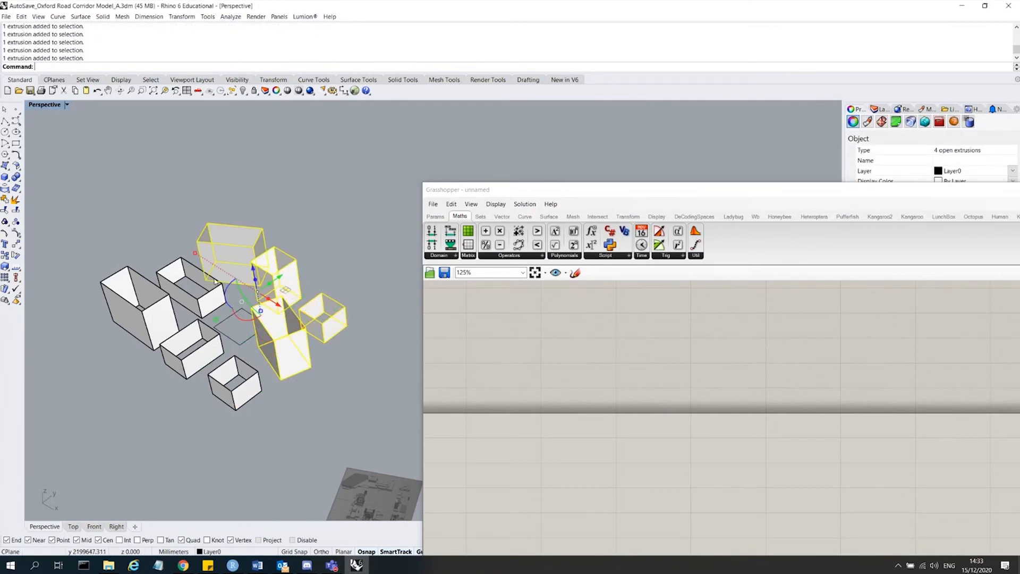
{"action": "left_click", "coordinate": [190, 277], "text": "shift"}
{"action": "left_click", "coordinate": [136, 313], "text": "shift"}
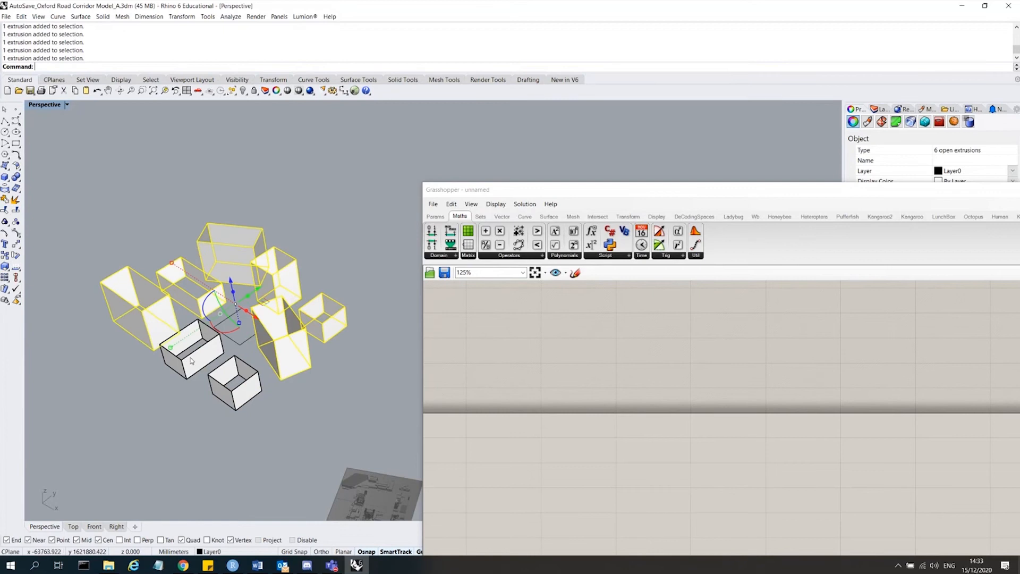
{"action": "left_click", "coordinate": [189, 359], "text": "shift"}
{"action": "left_click", "coordinate": [241, 400], "text": "shift"}
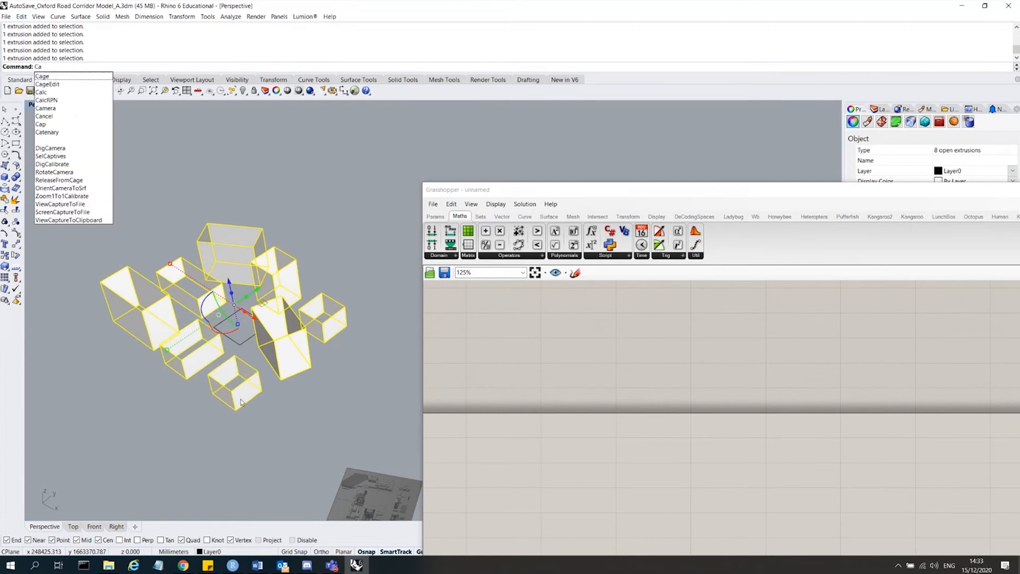
{"action": "key", "text": "Return"}
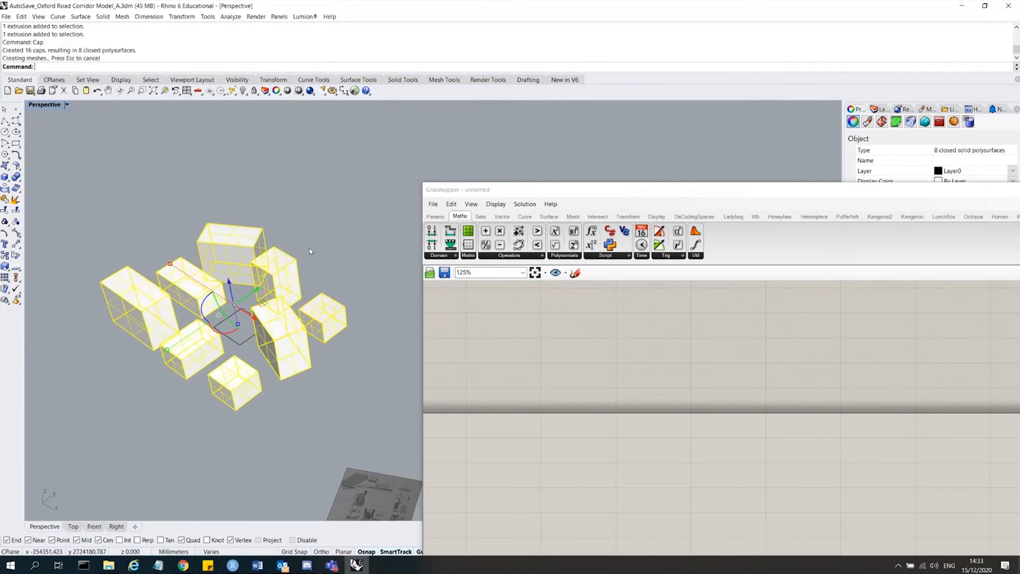
Orbit and zoom around the building blocks to inspect the massing from different angles.
{"action": "left_click", "coordinate": [315, 225]}
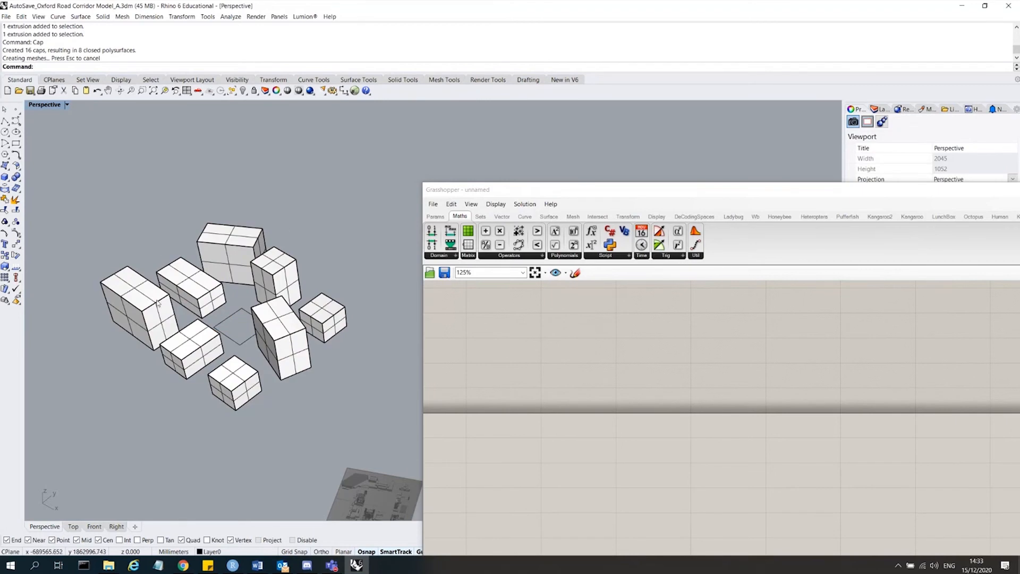
{"action": "scroll", "coordinate": [132, 298], "scroll_direction": "up", "scroll_amount": 5}
{"action": "scroll", "coordinate": [132, 298], "scroll_direction": "down", "scroll_amount": 4}
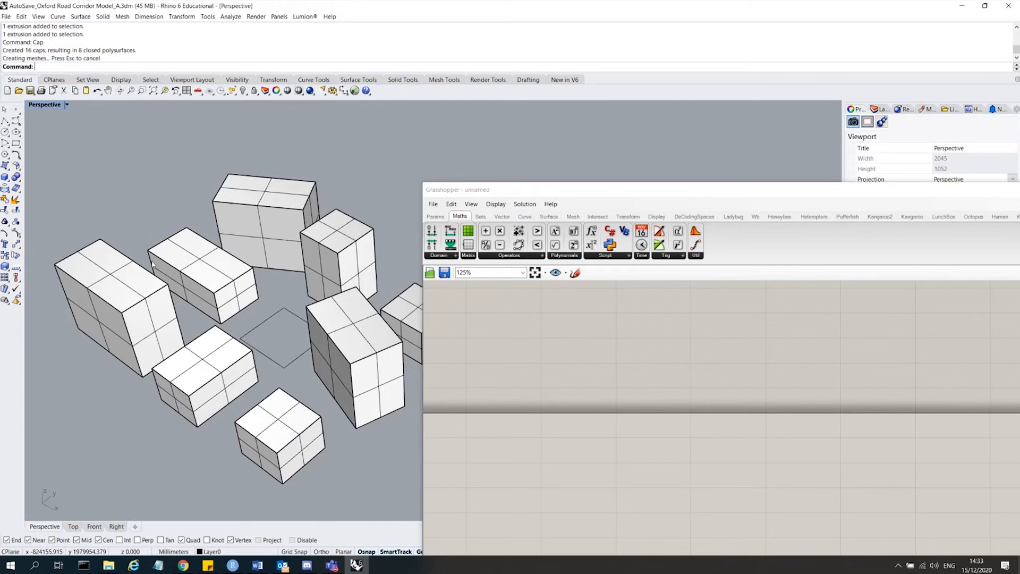
{"action": "scroll", "coordinate": [153, 264], "scroll_direction": "down", "scroll_amount": 3}
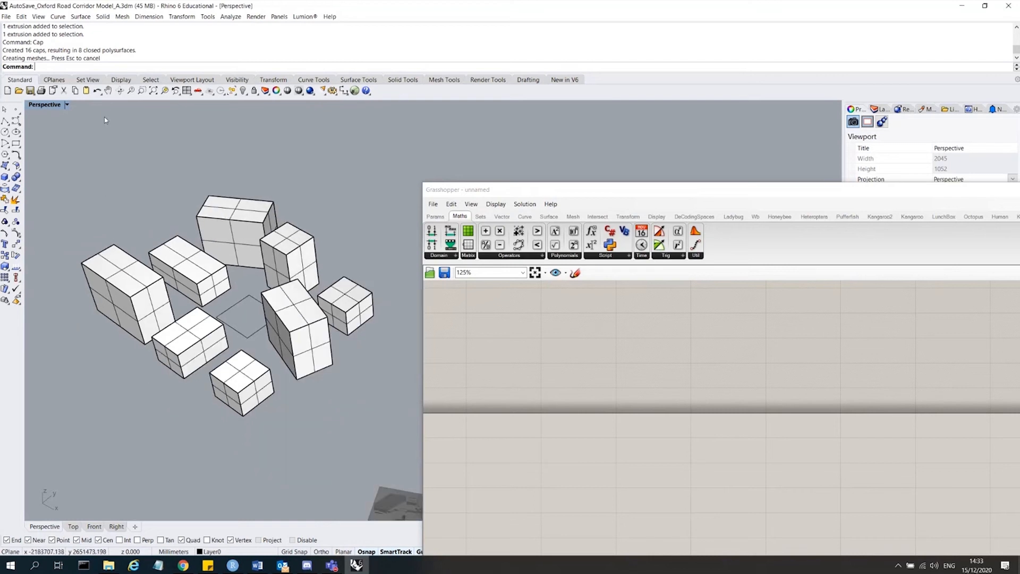
{"action": "right_click_drag", "start_coordinate": [308, 309], "coordinate": [342, 282]}
{"action": "scroll", "coordinate": [330, 284], "scroll_direction": "down", "scroll_amount": 4}
{"action": "scroll", "coordinate": [294, 265], "scroll_direction": "up", "scroll_amount": 6}
{"action": "mouse_move", "coordinate": [292, 260]}
{"action": "right_mouse_down"}
{"action": "mouse_move", "coordinate": [285, 194]}
{"action": "mouse_move", "coordinate": [282, 253]}
{"action": "right_mouse_up"}
{"action": "scroll", "coordinate": [282, 253], "scroll_direction": "down", "scroll_amount": 2}
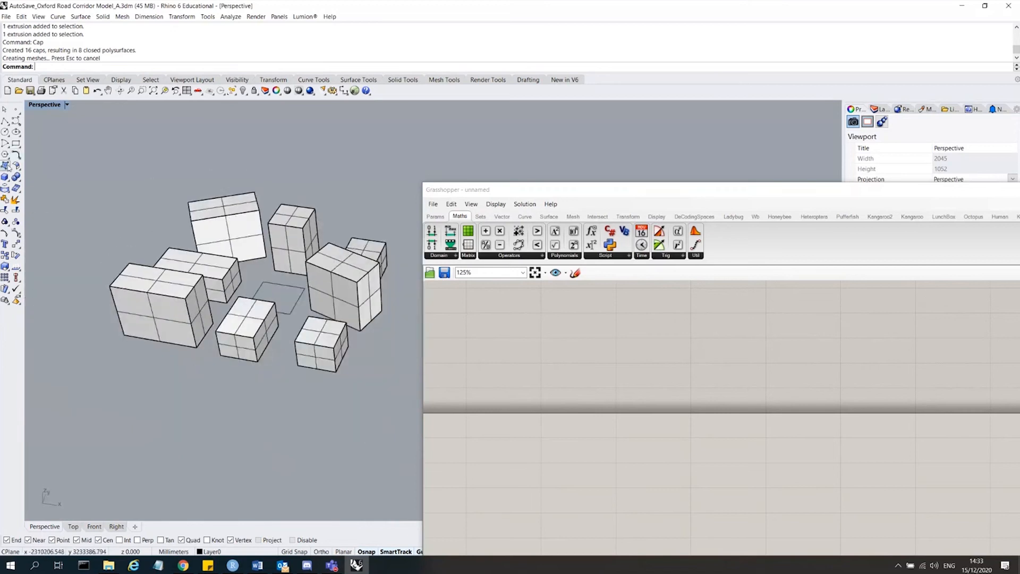
Create a four-corner planar ground surface beneath all the building blocks.
{"action": "left_click", "coordinate": [5, 165]}
{"action": "left_click", "coordinate": [100, 359]}
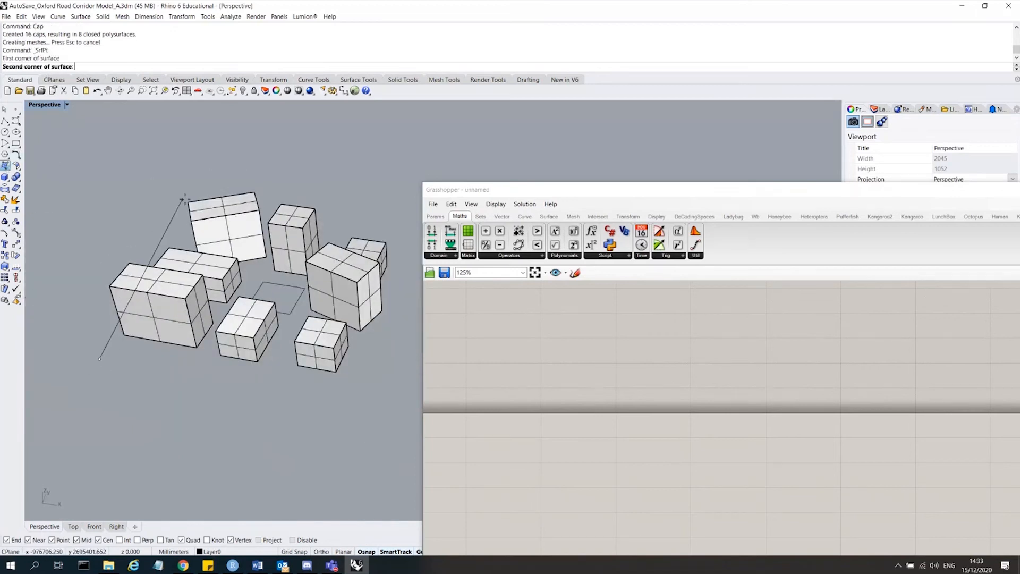
{"action": "left_click", "coordinate": [227, 188]}
{"action": "left_click", "coordinate": [415, 204]}
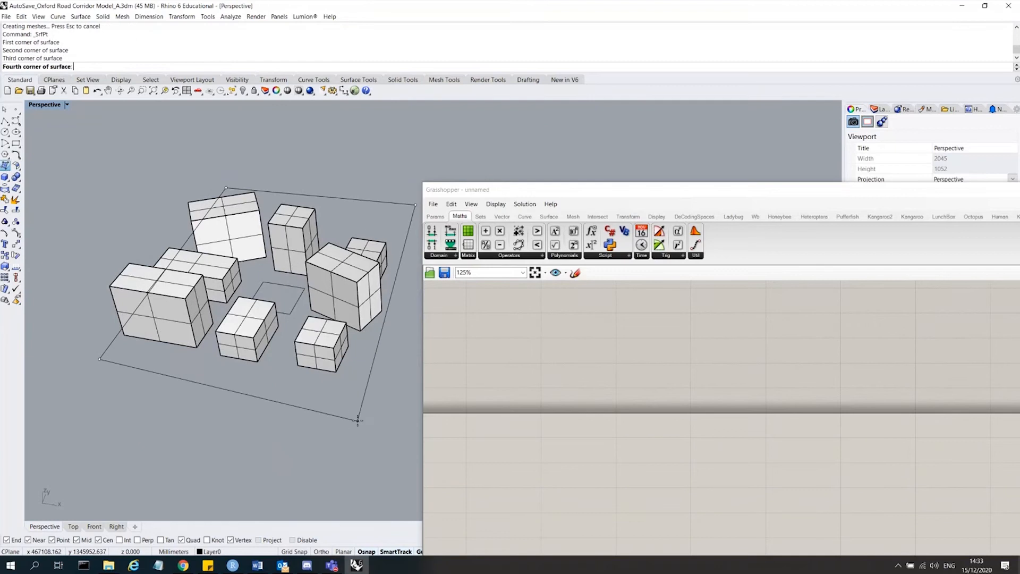
{"action": "left_click", "coordinate": [368, 400]}
{"action": "right_click_drag", "start_coordinate": [287, 378], "coordinate": [310, 407]}
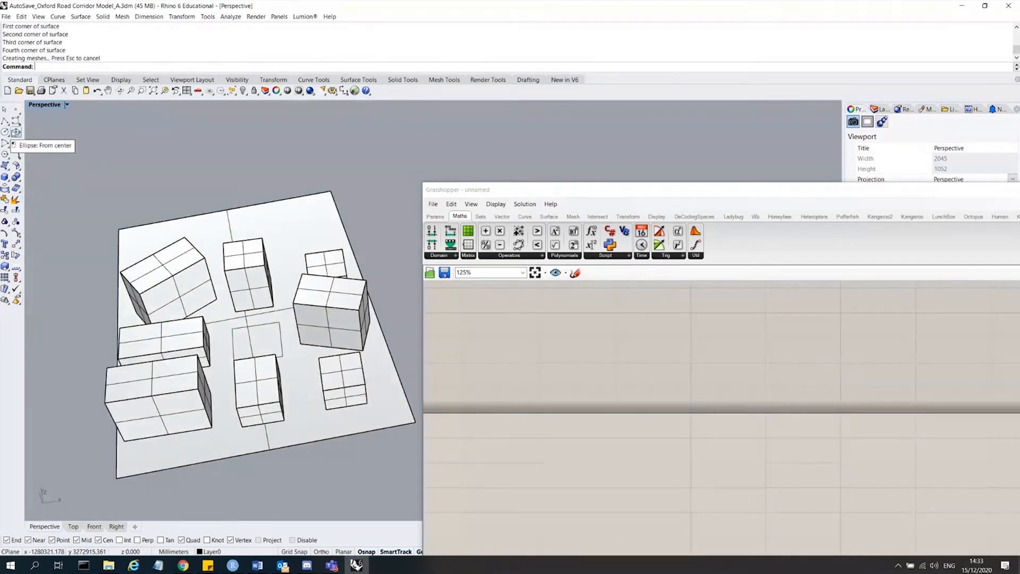
Copy the central square footprint curve upward with the gumball and rotate the copy.
{"action": "left_click", "coordinate": [289, 331]}
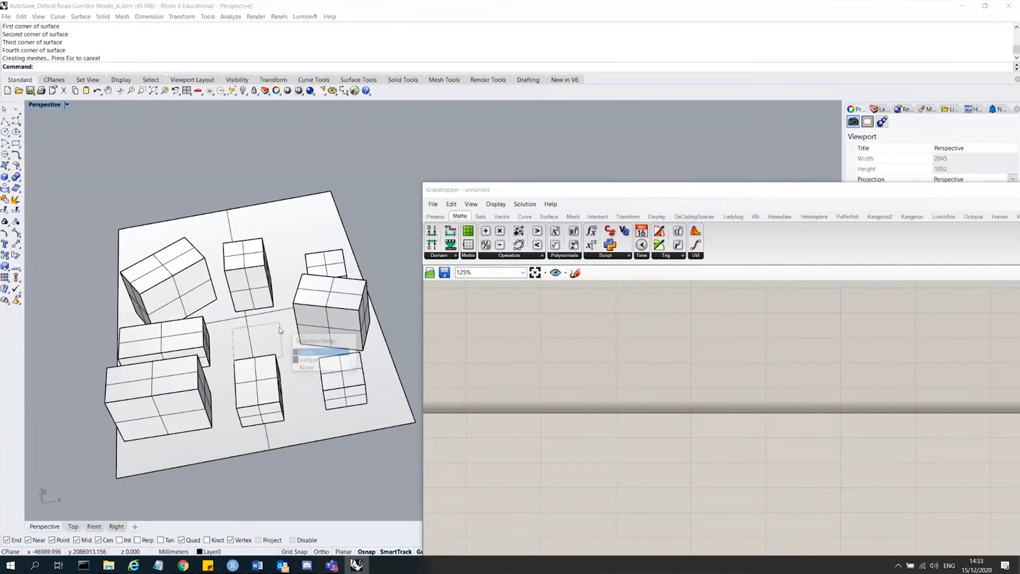
{"action": "left_click", "coordinate": [320, 355]}
{"action": "right_click_drag", "start_coordinate": [254, 329], "coordinate": [256, 295]}
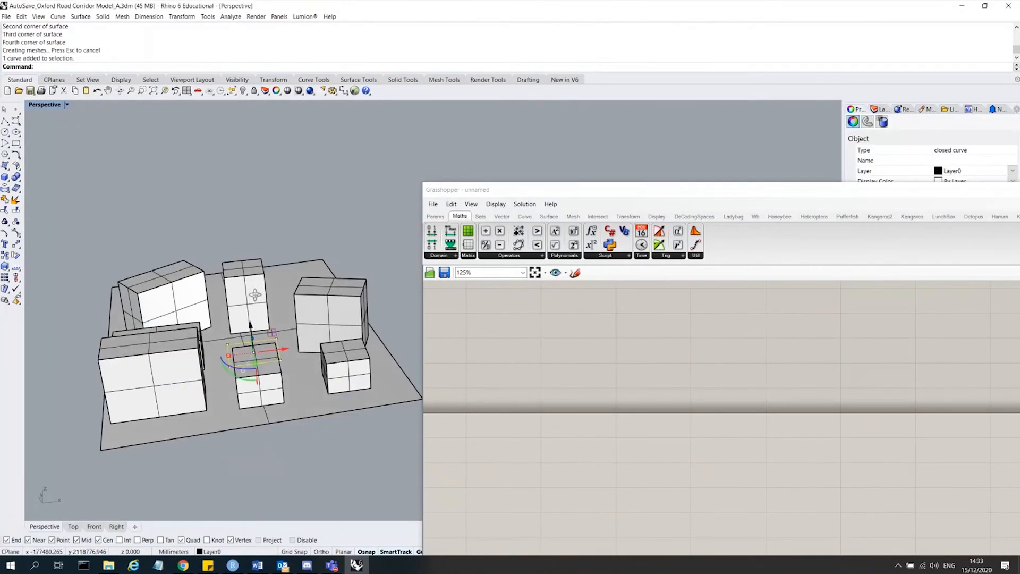
{"action": "left_click_drag", "start_coordinate": [251, 325], "coordinate": [242, 238]}
{"action": "right_click_drag", "start_coordinate": [287, 207], "coordinate": [250, 360]}
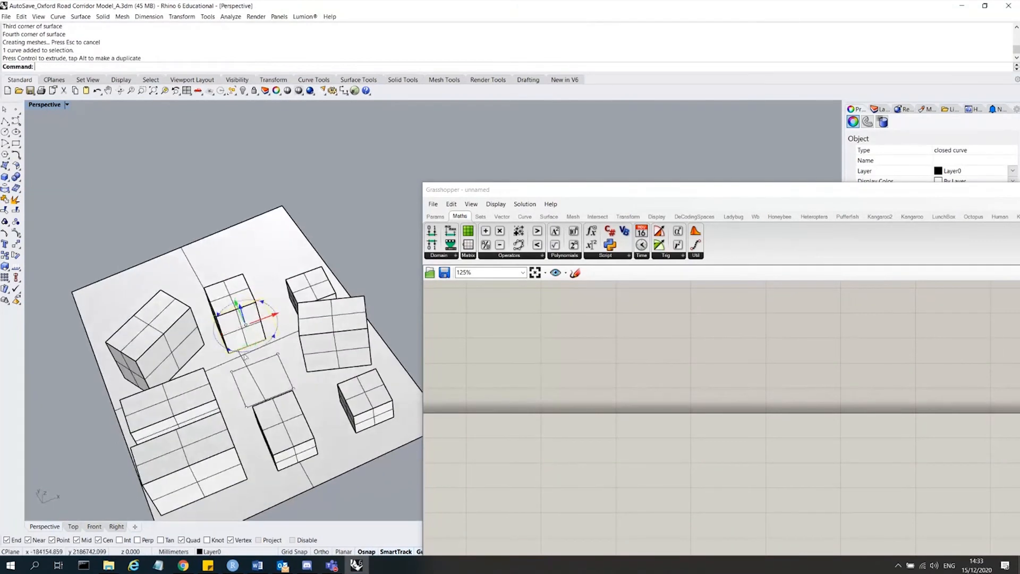
{"action": "left_click_drag", "start_coordinate": [249, 352], "coordinate": [266, 356]}
Loft between the central square and its rotated upper copy using the Normal style.
{"action": "type", "text": "Lo"}
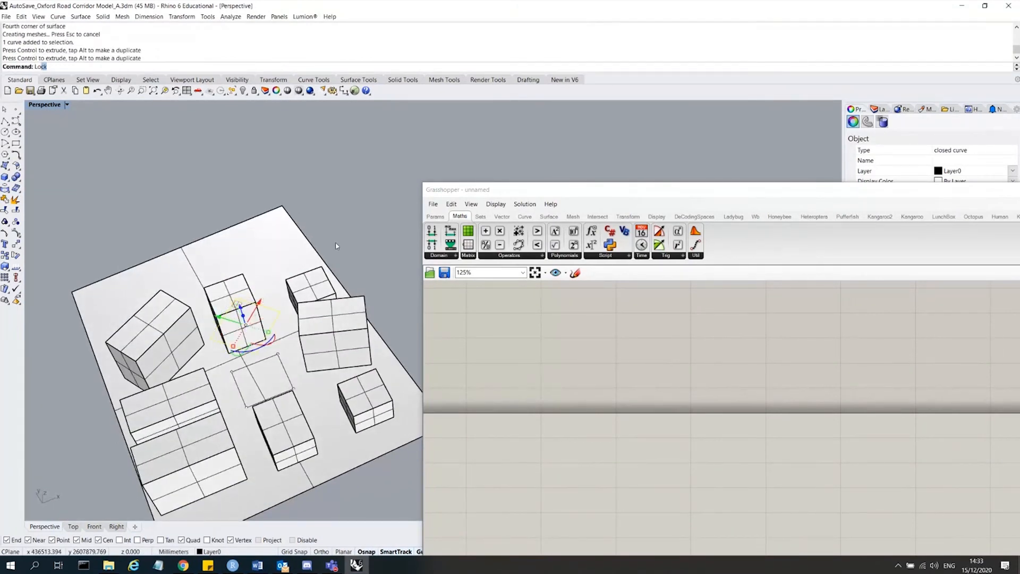
{"action": "type", "text": "ft"}
{"action": "key", "text": "Return"}
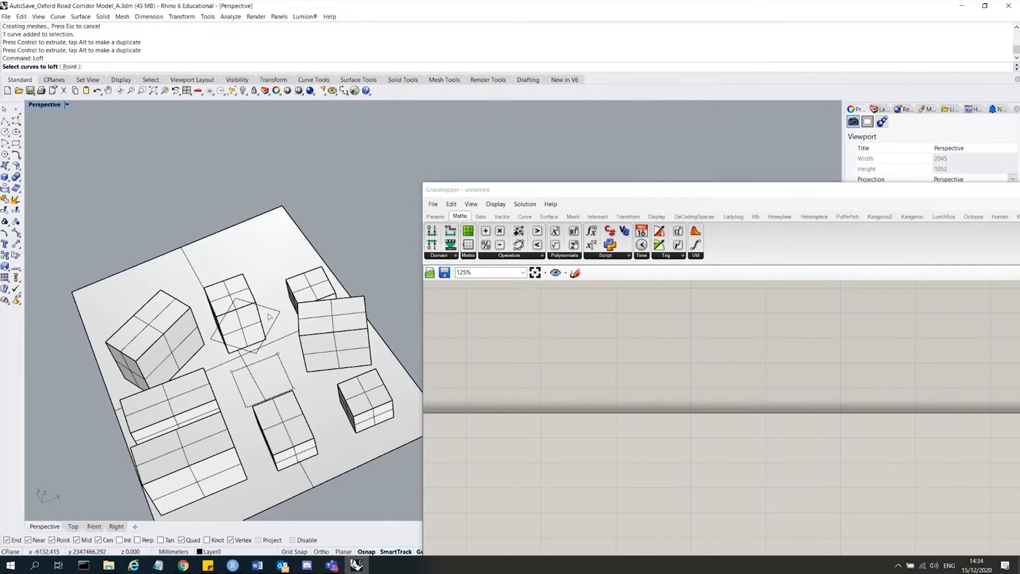
{"action": "left_click", "coordinate": [270, 330]}
{"action": "left_click", "coordinate": [287, 377]}
{"action": "key", "text": "Return"}
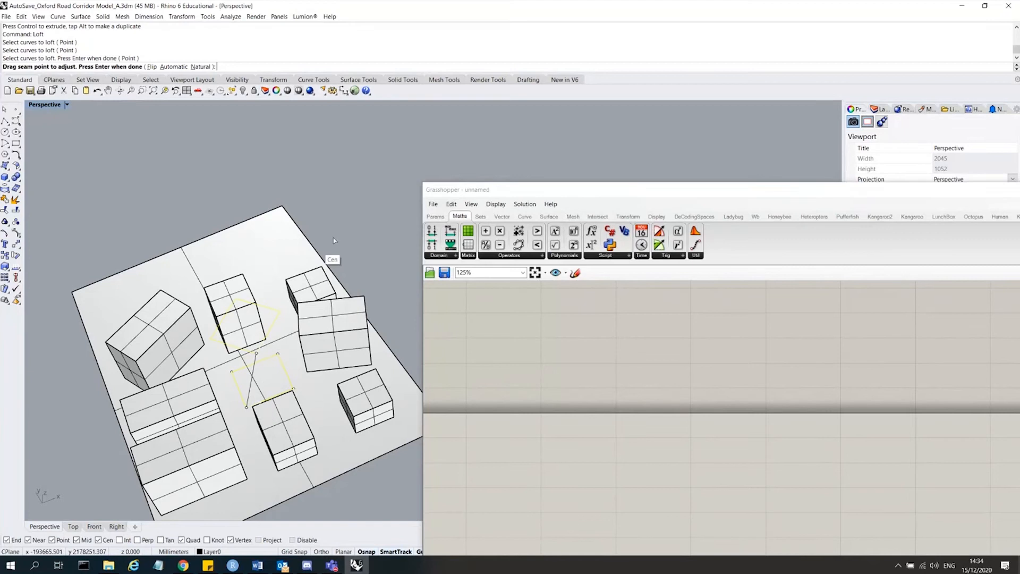
{"action": "key", "text": "Return"}
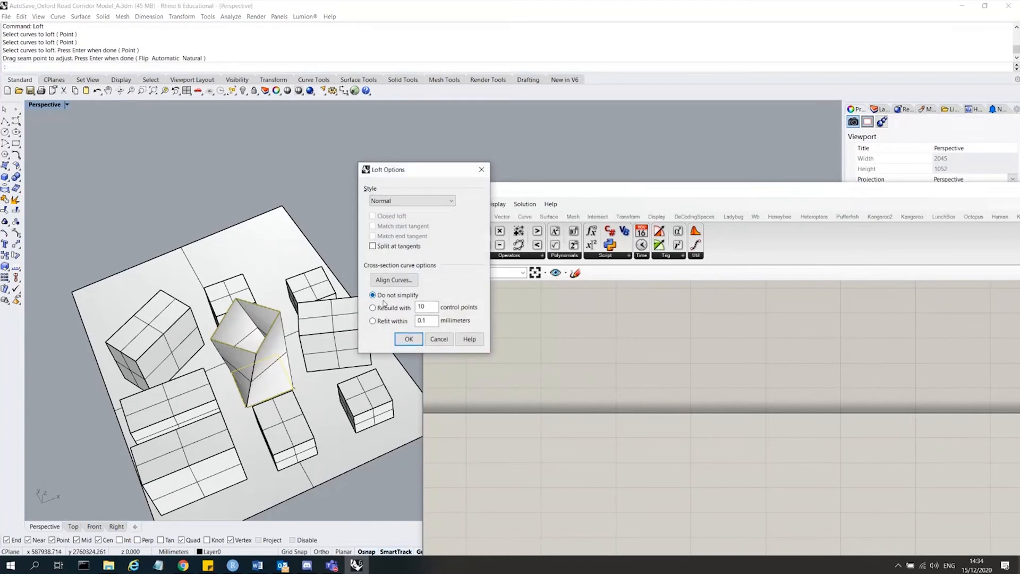
{"action": "left_click", "coordinate": [409, 339]}
{"action": "left_click", "coordinate": [280, 319]}
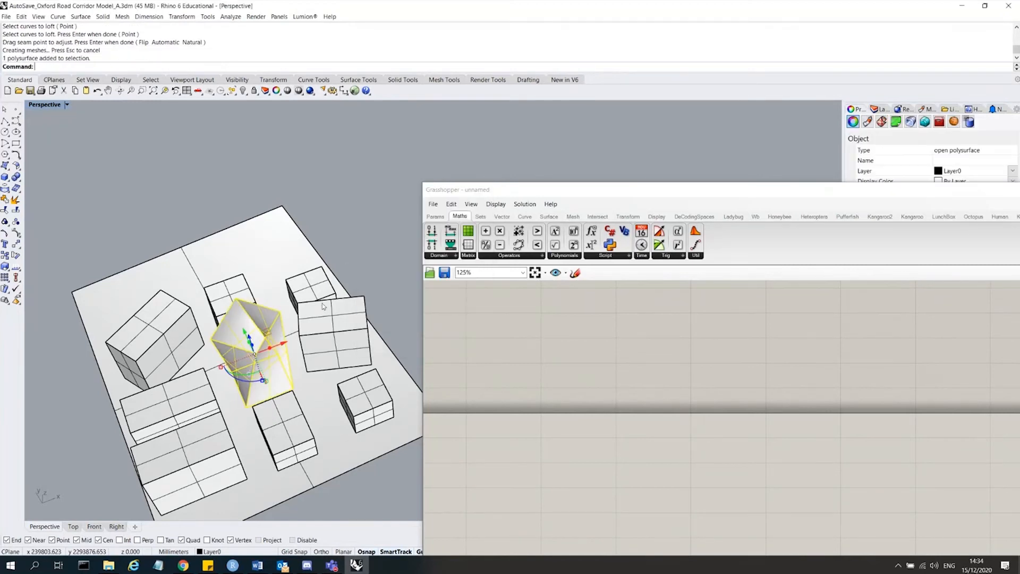
Cap the twisted loft into a closed solid, then select all curves in the model and delete them.
{"action": "type", "text": "Cap"}
{"action": "key", "text": "Return"}
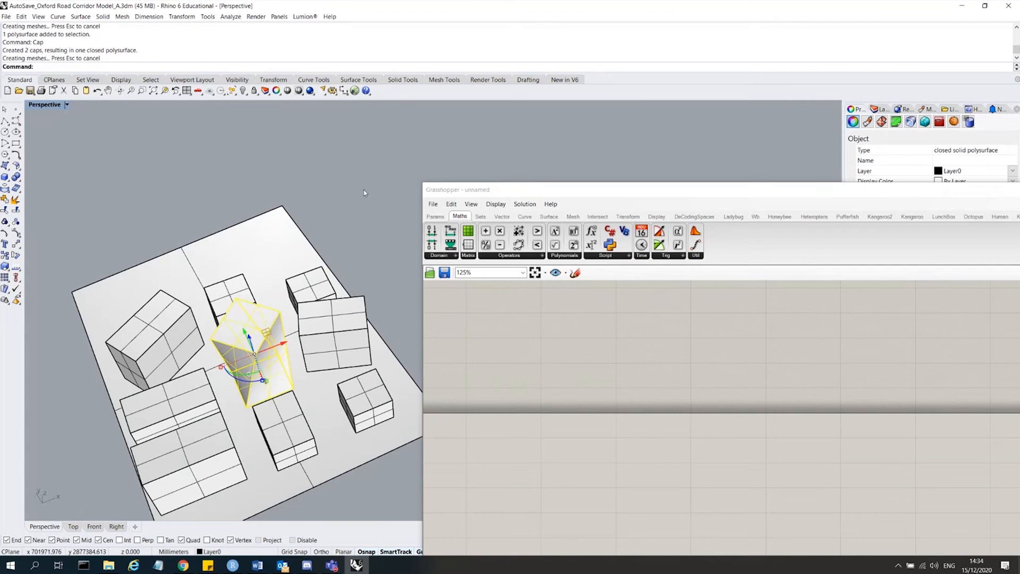
{"action": "key", "text": "Escape"}
{"action": "type", "text": "SelCrv"}
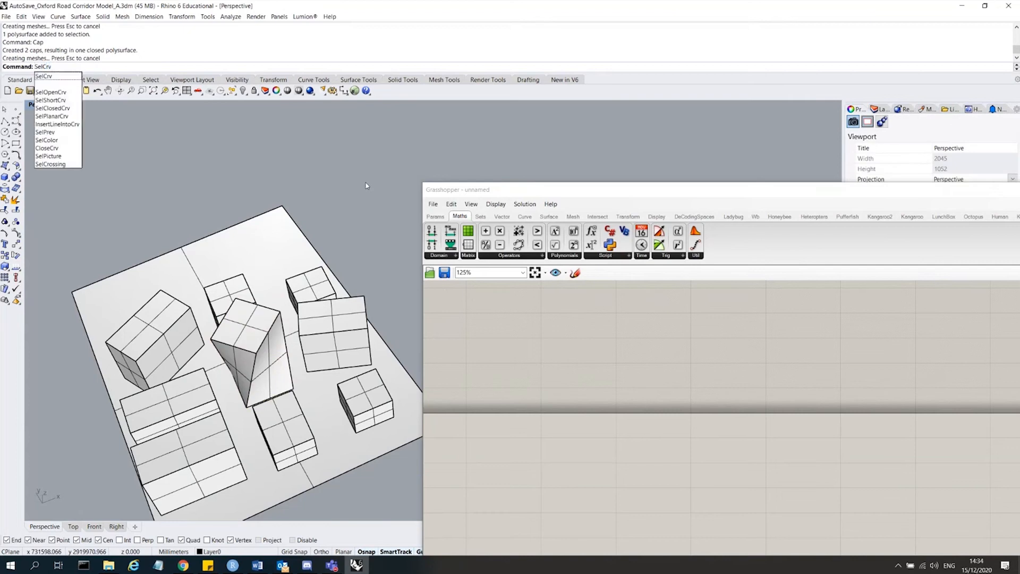
{"action": "key", "text": "Return"}
{"action": "key", "text": "Delete"}
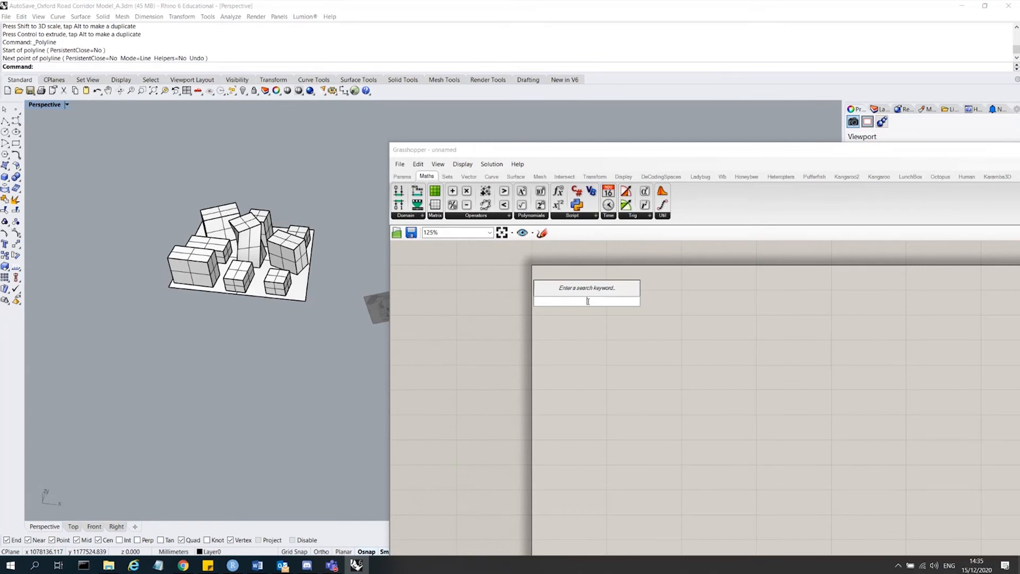
Add a Brep parameter to the Grasshopper canvas.
{"action": "type", "text": "brep"}
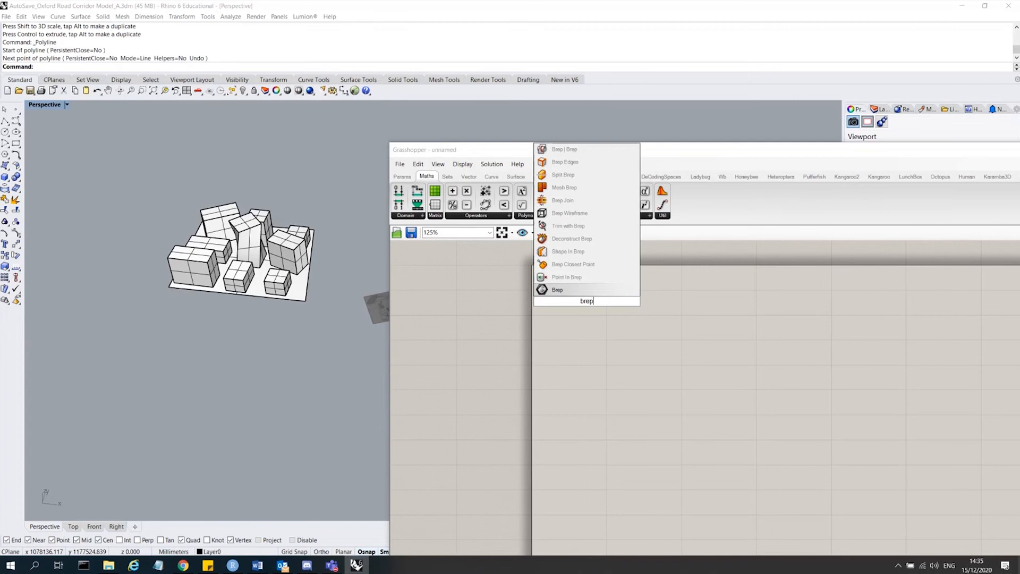
{"action": "left_click", "coordinate": [577, 291]}
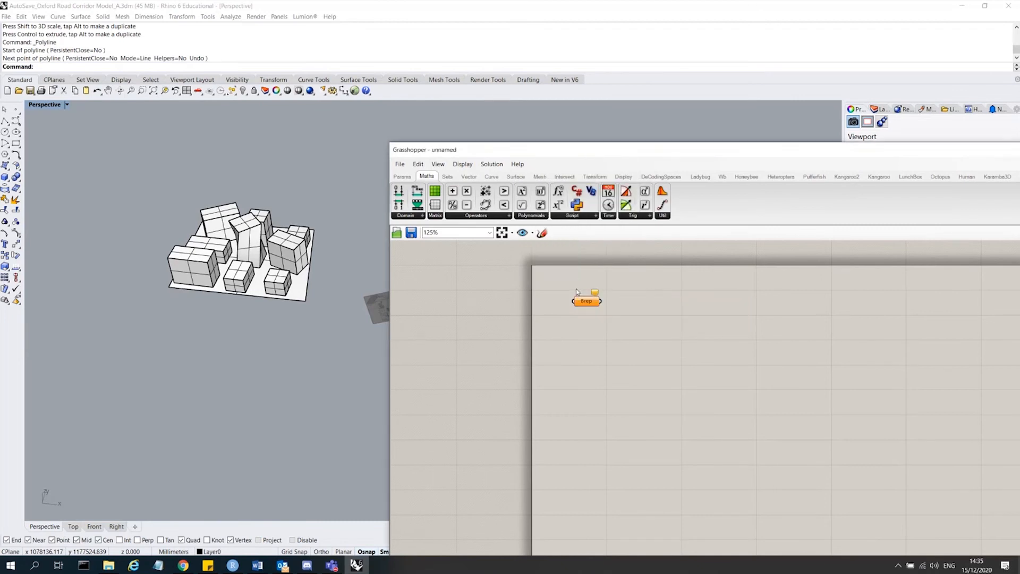
{"action": "left_click", "coordinate": [404, 176]}
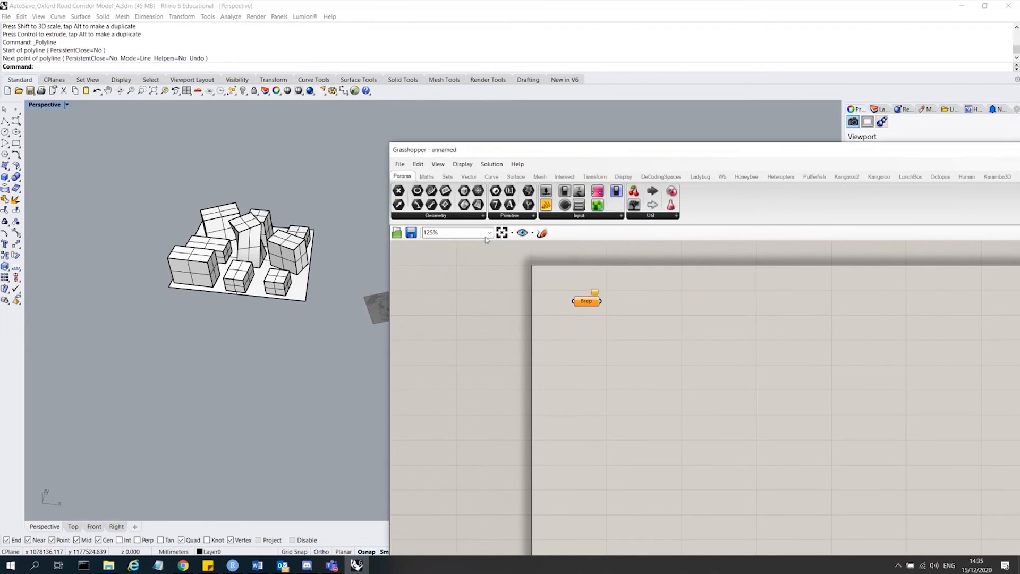
{"action": "left_click", "coordinate": [483, 215]}
{"action": "left_click_drag", "start_coordinate": [590, 303], "coordinate": [581, 305]}
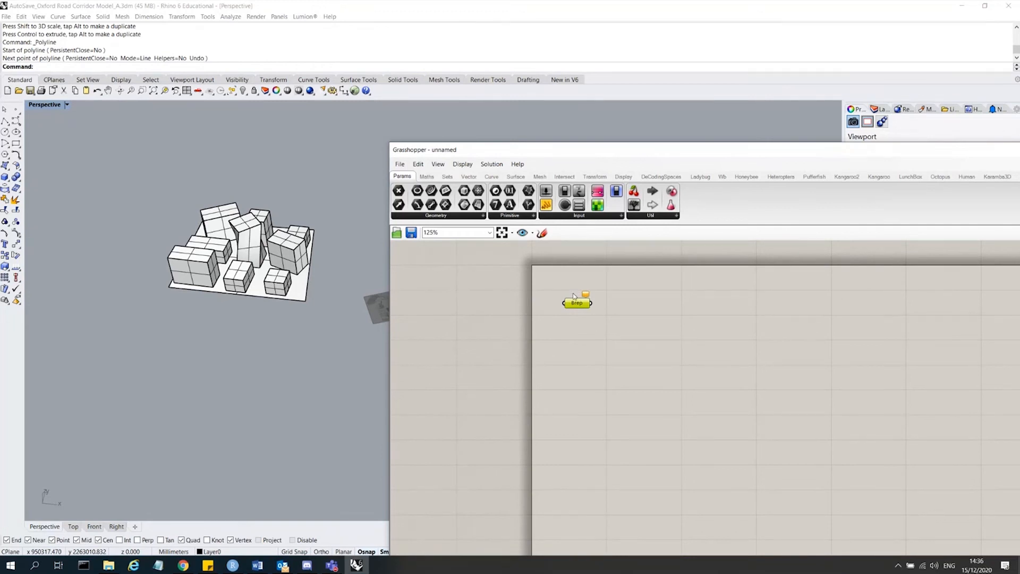
Select all the rectangular building blocks and set them as multiple Breps in the Brep parameter.
{"action": "left_click", "coordinate": [279, 280]}
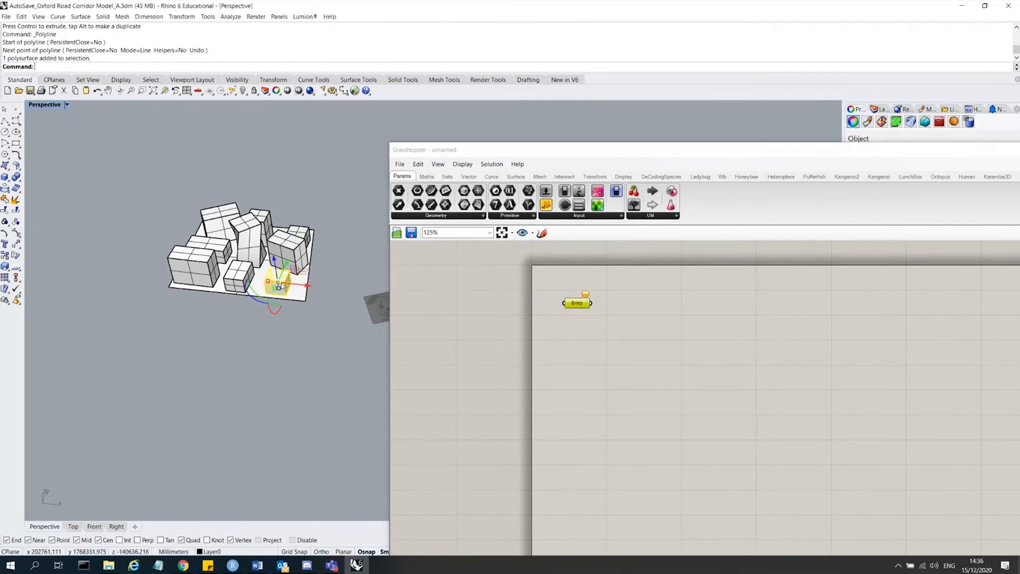
{"action": "left_click", "coordinate": [292, 254], "text": "shift"}
{"action": "left_click", "coordinate": [309, 234], "text": "shift"}
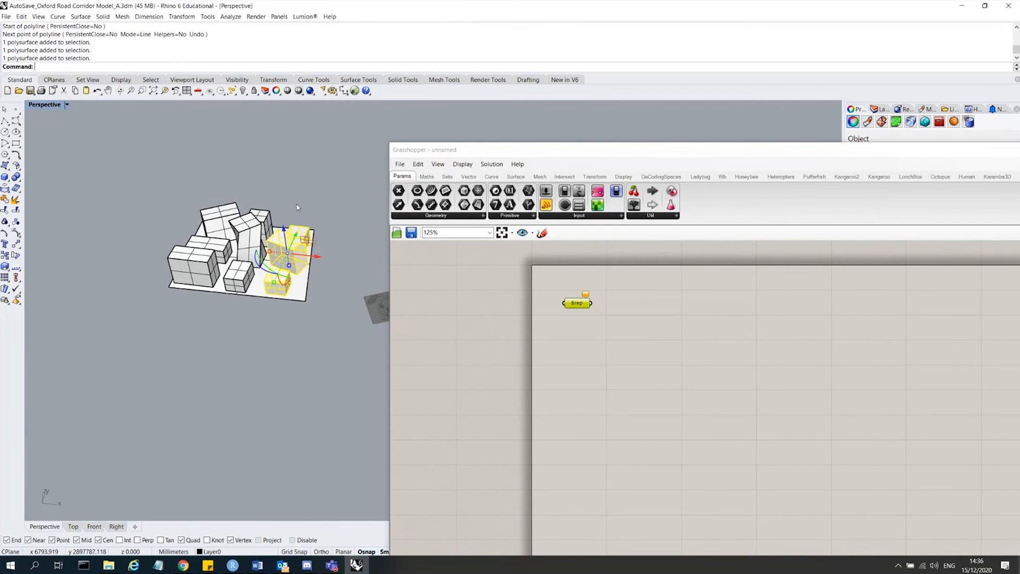
{"action": "scroll", "coordinate": [208, 203], "scroll_direction": "up", "scroll_amount": 6}
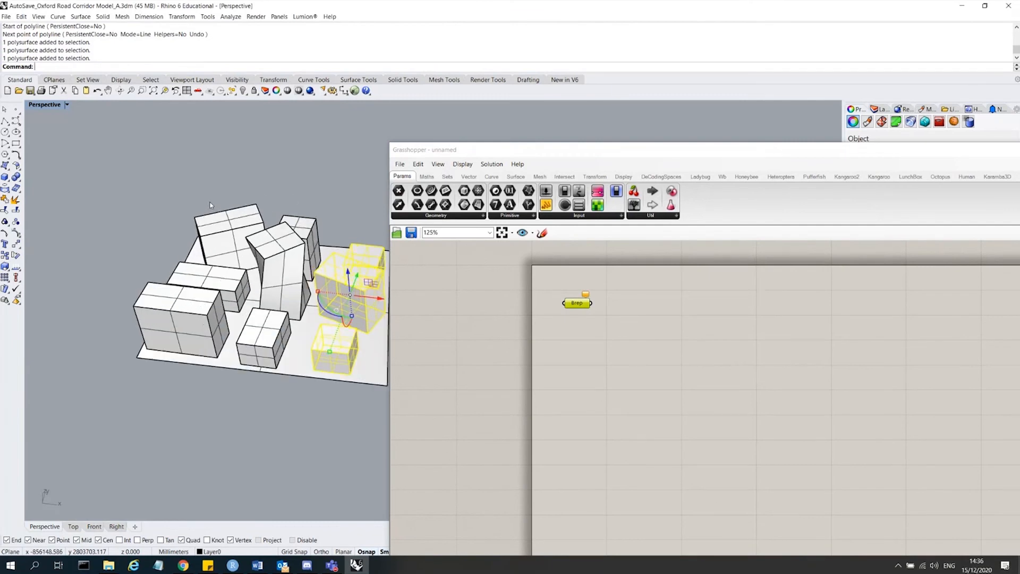
{"action": "left_click", "coordinate": [223, 231], "text": "shift"}
{"action": "left_click", "coordinate": [230, 298], "text": "shift"}
{"action": "left_click", "coordinate": [176, 324], "text": "shift"}
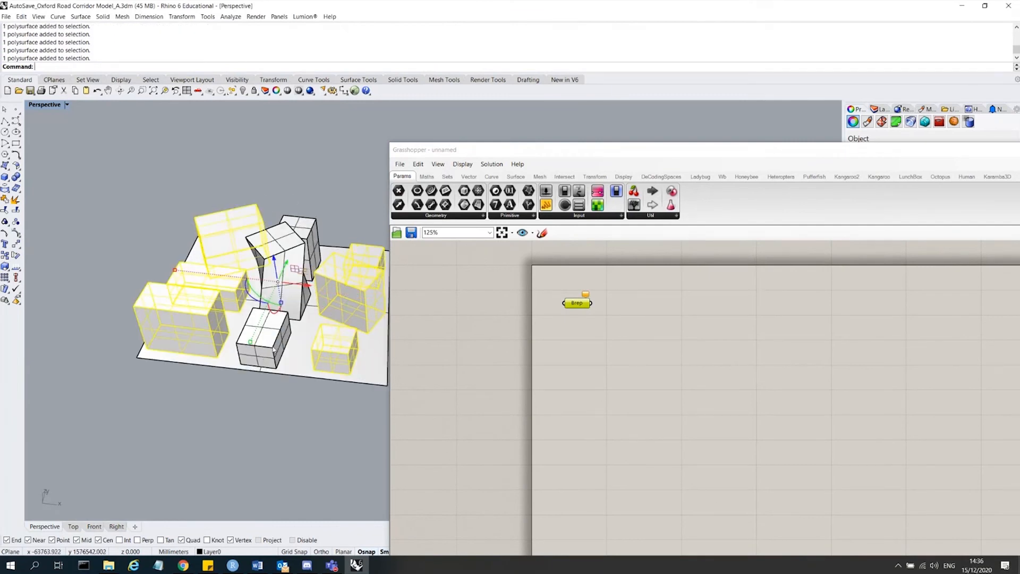
{"action": "left_click", "coordinate": [263, 340], "text": "shift"}
{"action": "left_click", "coordinate": [317, 230], "text": "shift"}
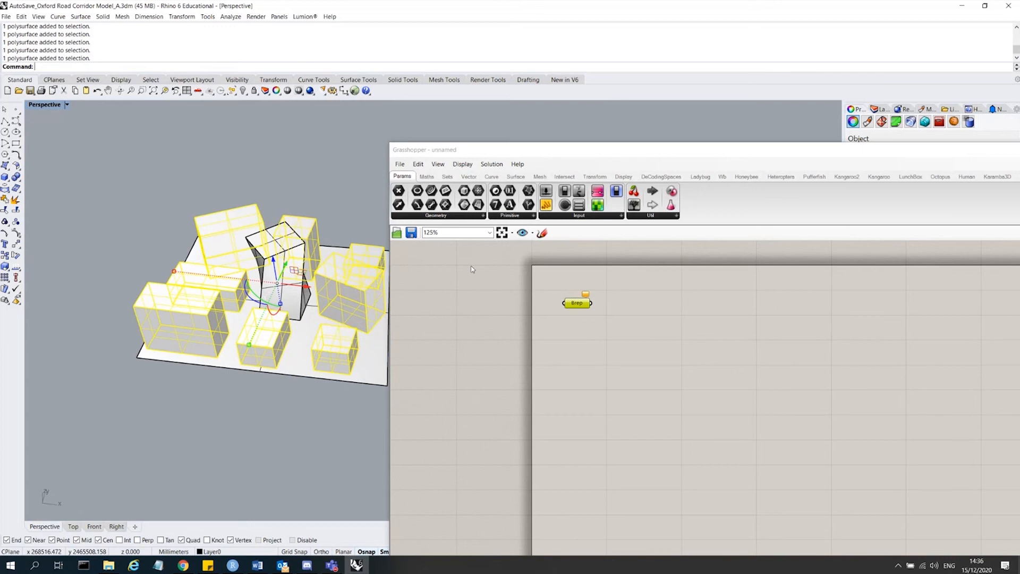
{"action": "right_click", "coordinate": [576, 309]}
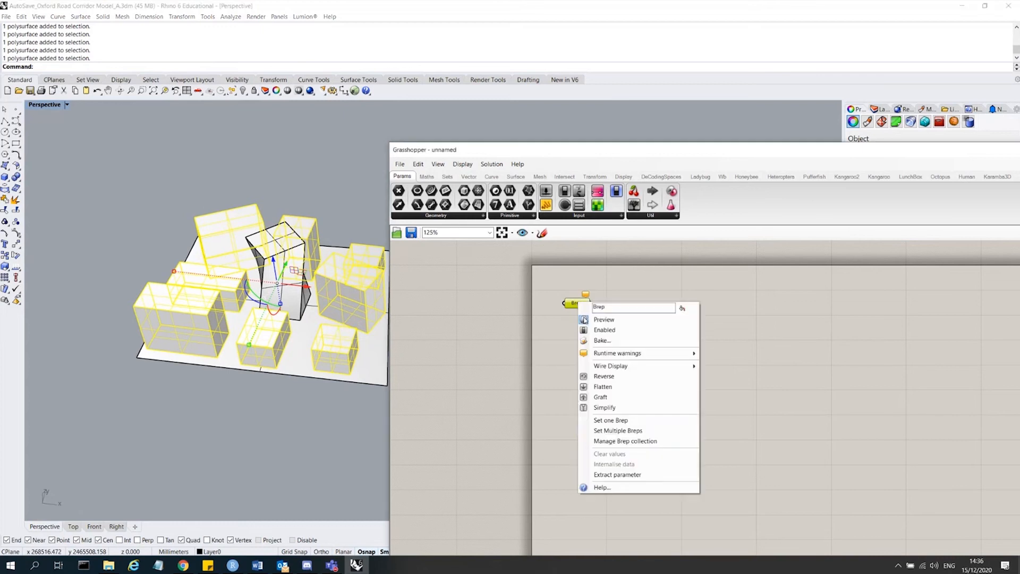
{"action": "left_click", "coordinate": [648, 431]}
{"action": "left_click", "coordinate": [606, 405]}
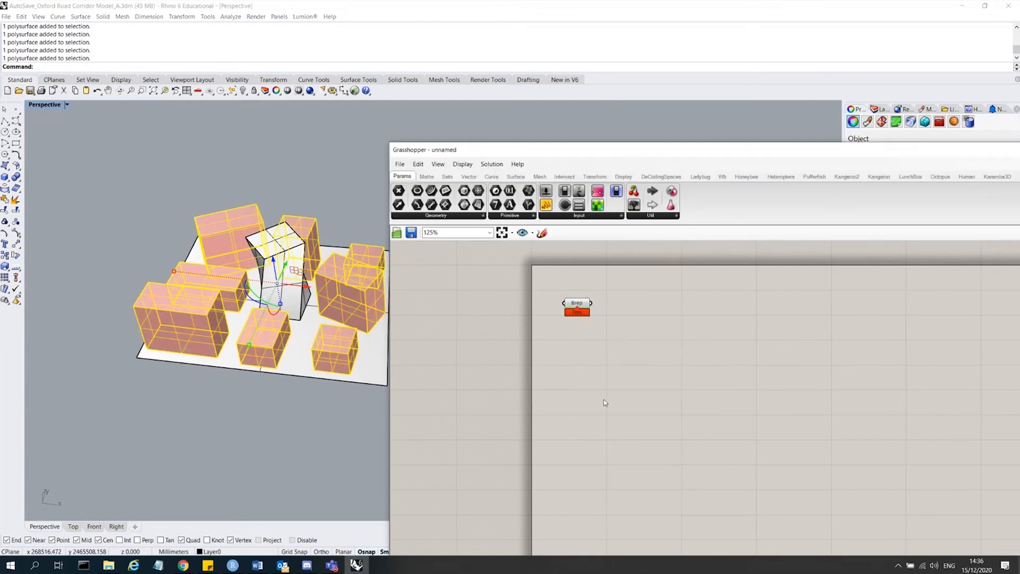
Add a second Brep parameter below the first one.
{"action": "scroll", "coordinate": [193, 346], "scroll_direction": "down", "scroll_amount": 4}
{"action": "left_click", "coordinate": [248, 400]}
{"action": "right_click_drag", "start_coordinate": [248, 401], "coordinate": [260, 351]}
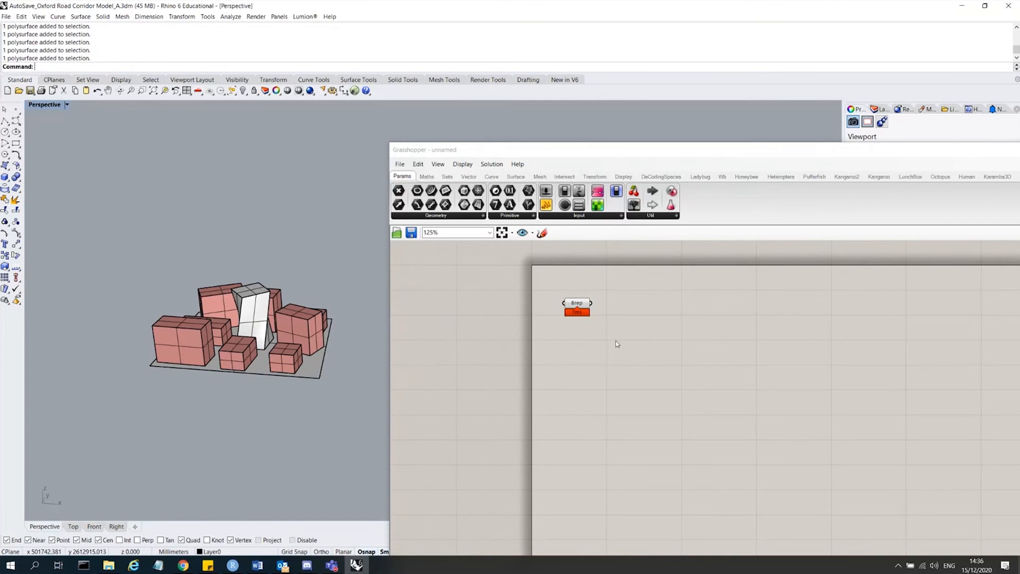
{"action": "double_click", "coordinate": [598, 349]}
{"action": "type", "text": "brep"}
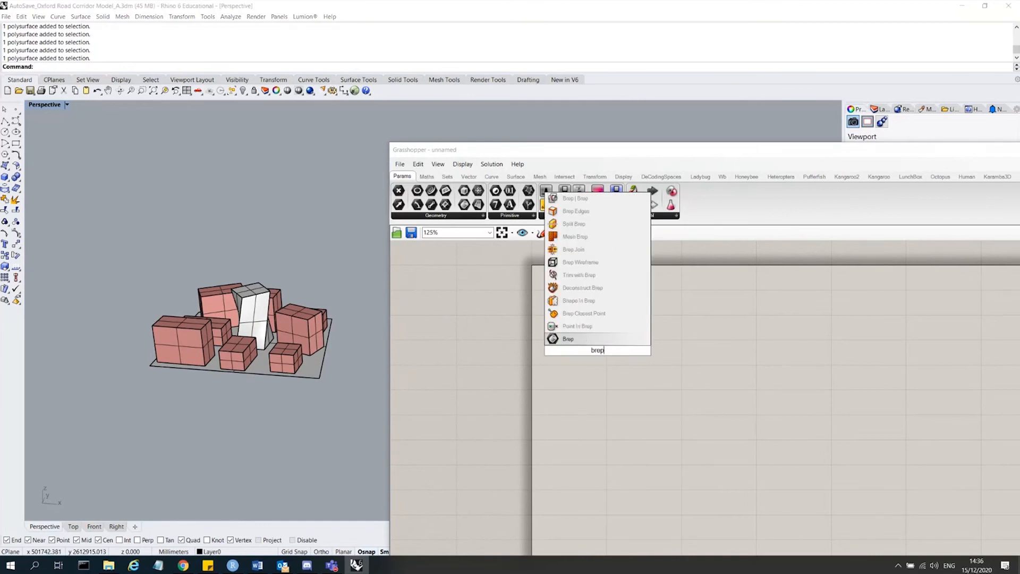
{"action": "key", "text": "Return"}
{"action": "left_click_drag", "start_coordinate": [594, 353], "coordinate": [585, 349]}
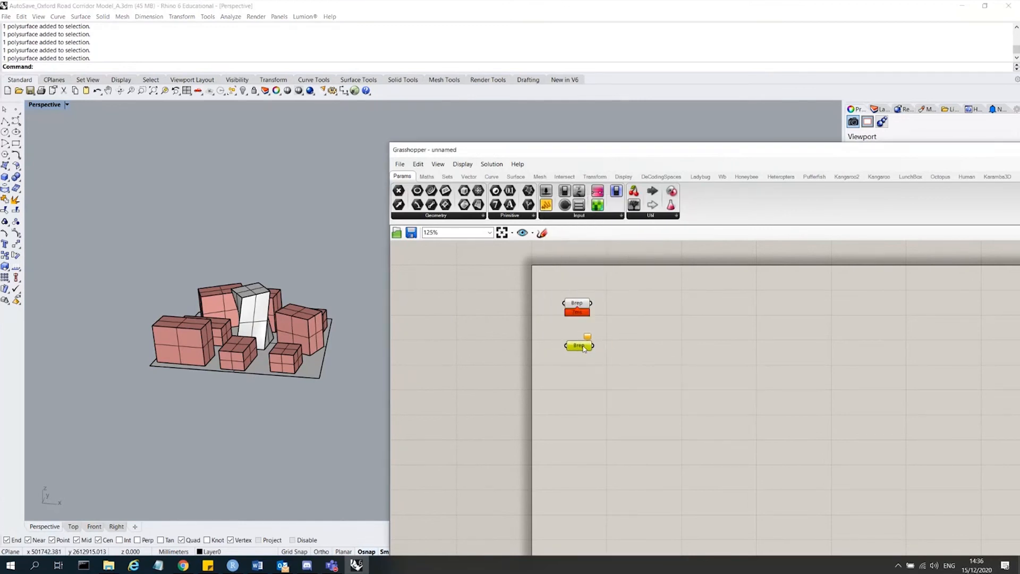
Set the twisted tower as the single Brep of the second parameter.
{"action": "left_click", "coordinate": [254, 317]}
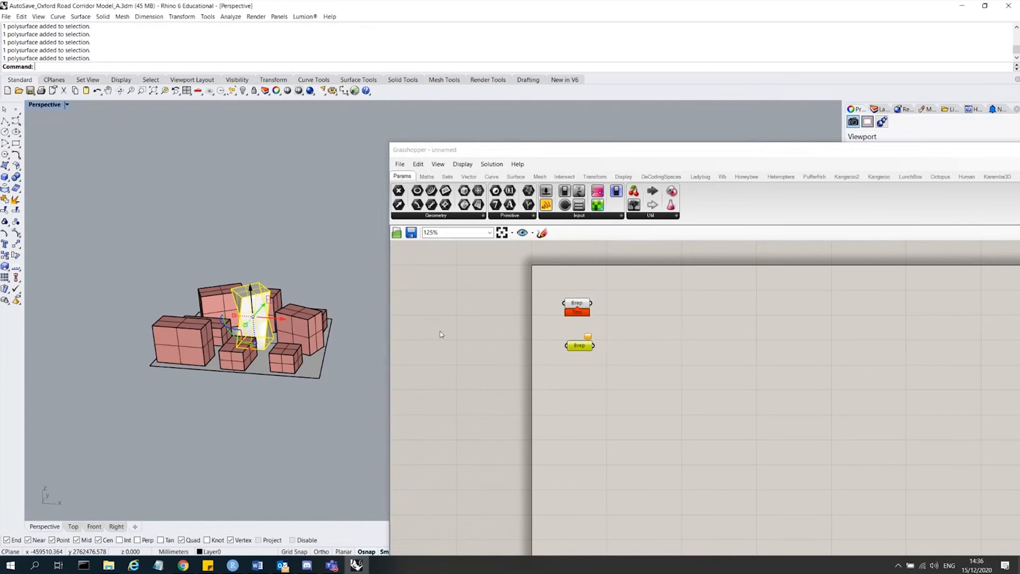
{"action": "right_click", "coordinate": [582, 348]}
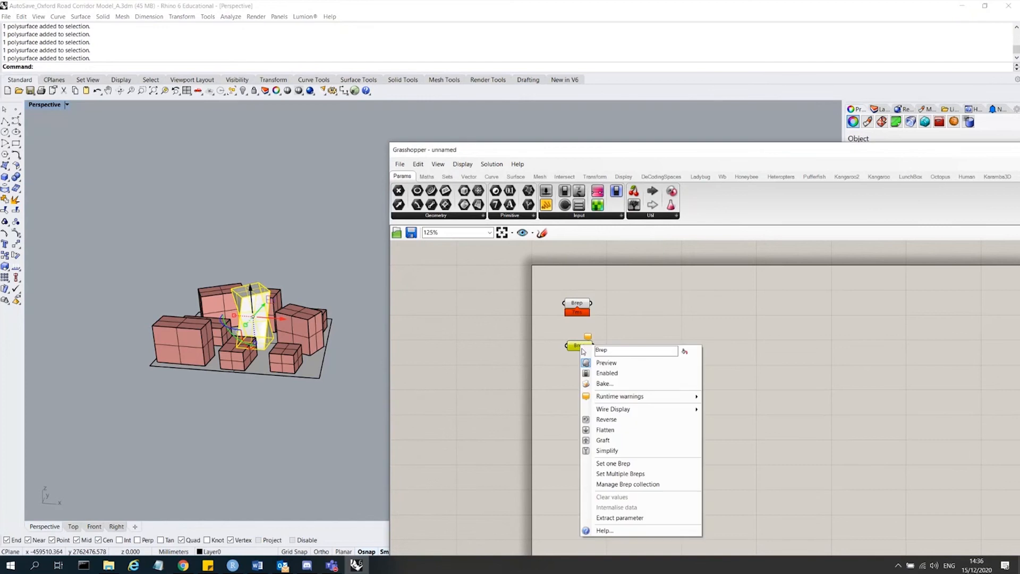
{"action": "left_click", "coordinate": [685, 468]}
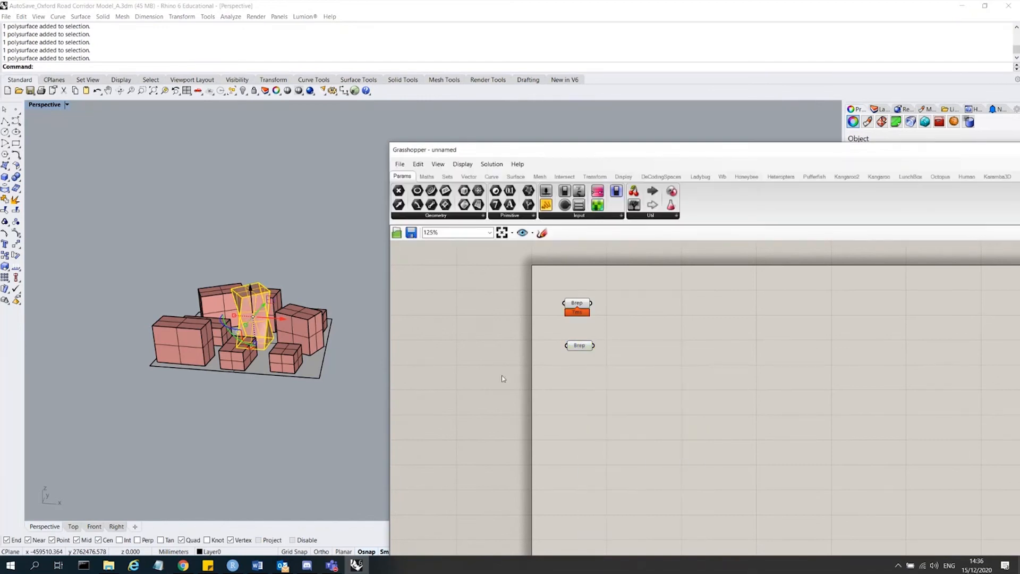
{"action": "left_click", "coordinate": [584, 348]}
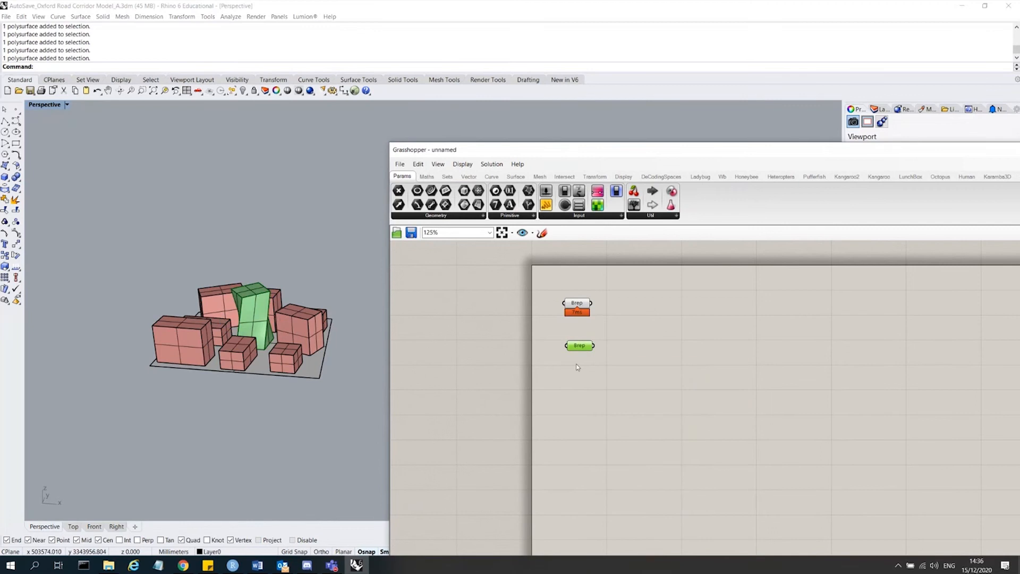
Duplicate the Brep parameter and set the ground surface as the single Brep of the copy.
{"action": "left_click", "coordinate": [577, 306]}
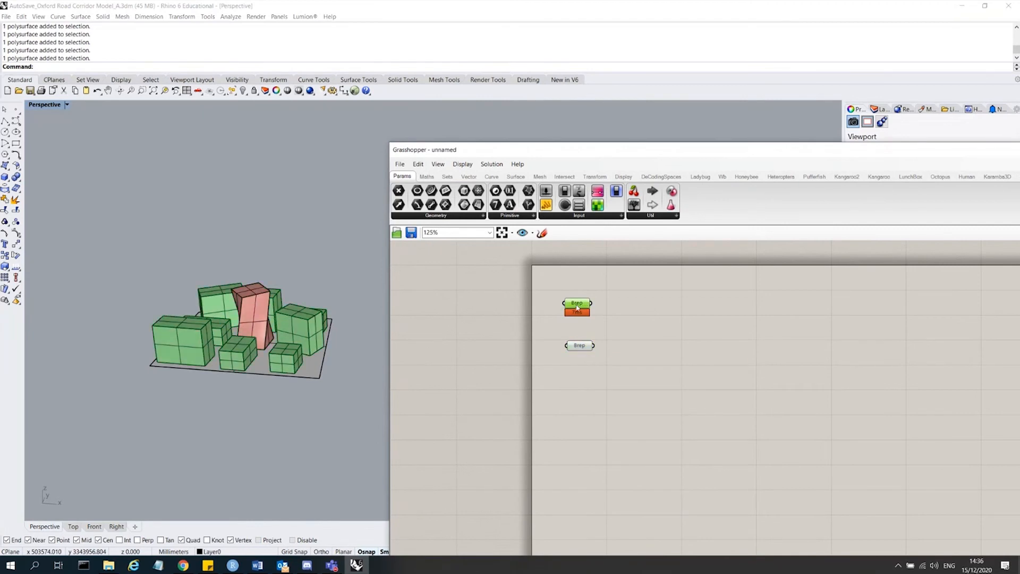
{"action": "left_click", "coordinate": [610, 389]}
{"action": "left_click", "coordinate": [580, 345]}
{"action": "left_click_drag", "start_coordinate": [579, 346], "coordinate": [581, 372]}
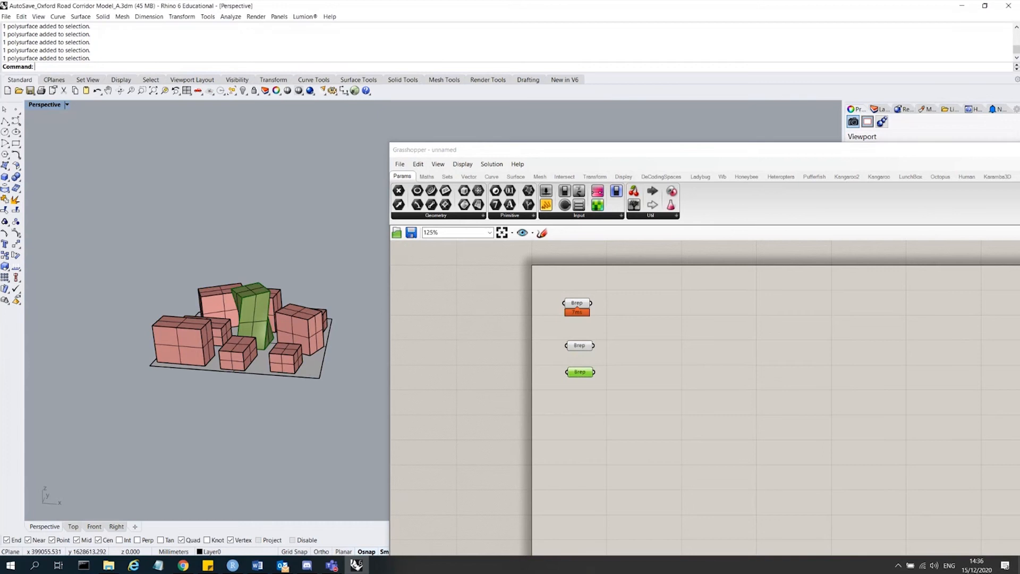
{"action": "left_click", "coordinate": [323, 374]}
{"action": "right_click", "coordinate": [580, 372]}
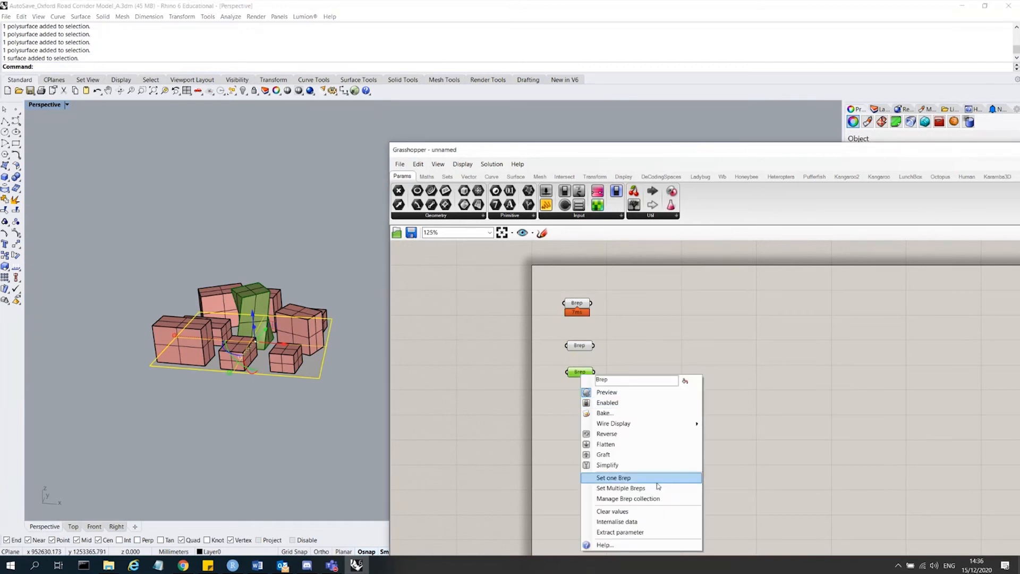
{"action": "left_click", "coordinate": [657, 482]}
{"action": "left_click_drag", "start_coordinate": [606, 388], "coordinate": [574, 285]}
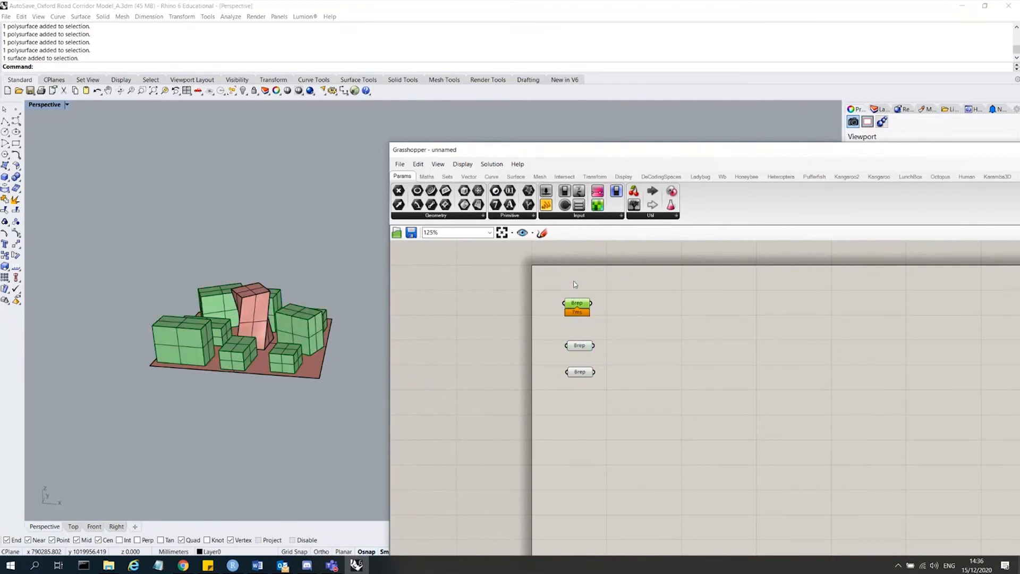
{"action": "left_click", "coordinate": [575, 284]}
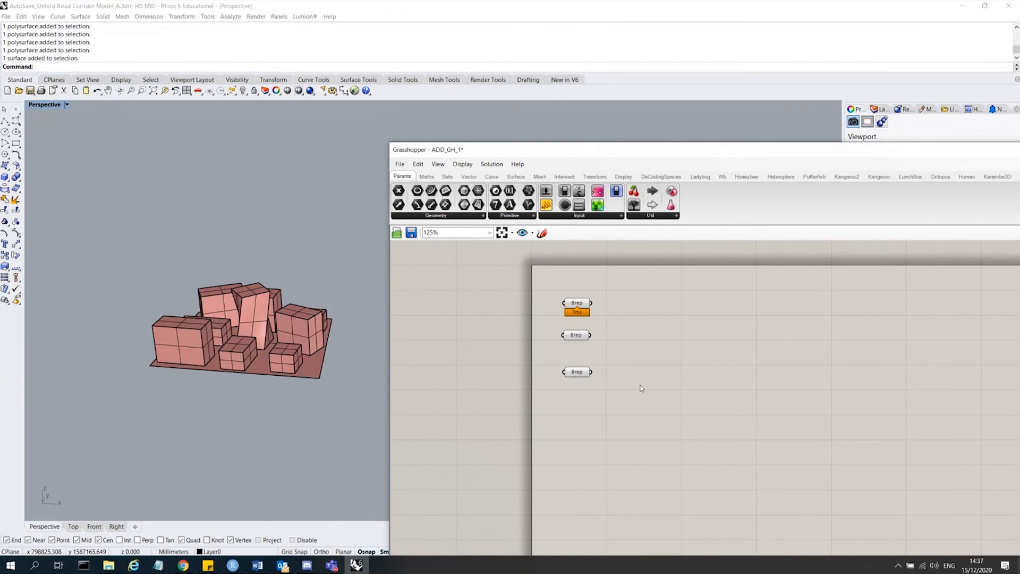
Add a Panel and connect the building blocks' Brep parameter to its input.
{"action": "double_click", "coordinate": [642, 388]}
{"action": "type", "text": "pane"}
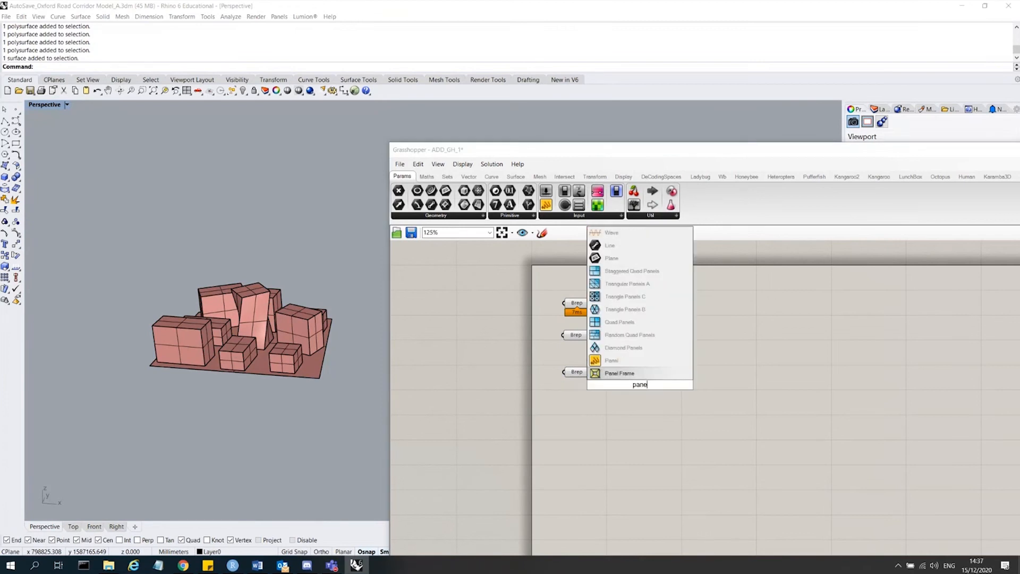
{"action": "key", "text": "Up"}
{"action": "key", "text": "Return"}
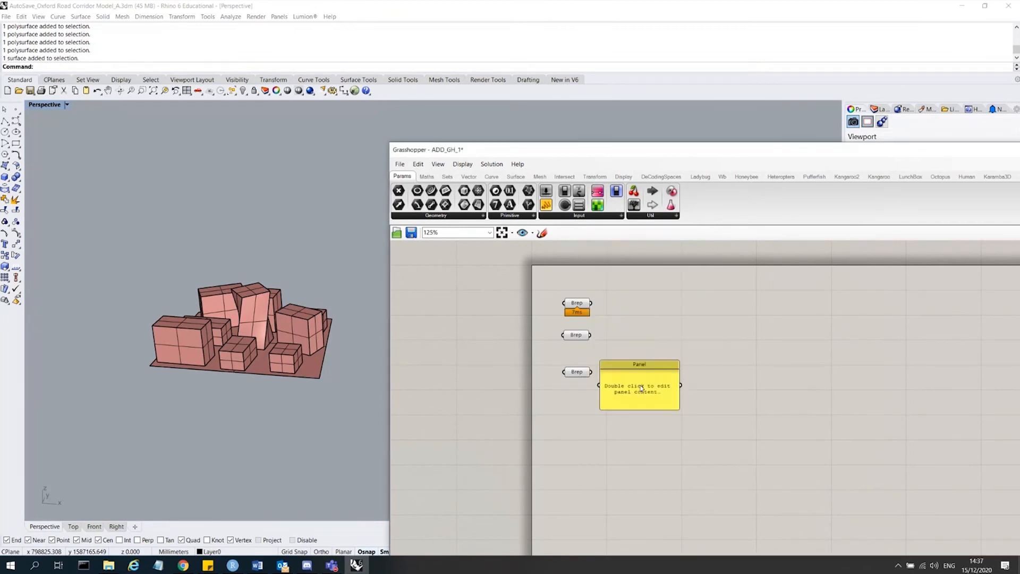
{"action": "left_click_drag", "start_coordinate": [653, 378], "coordinate": [679, 321]}
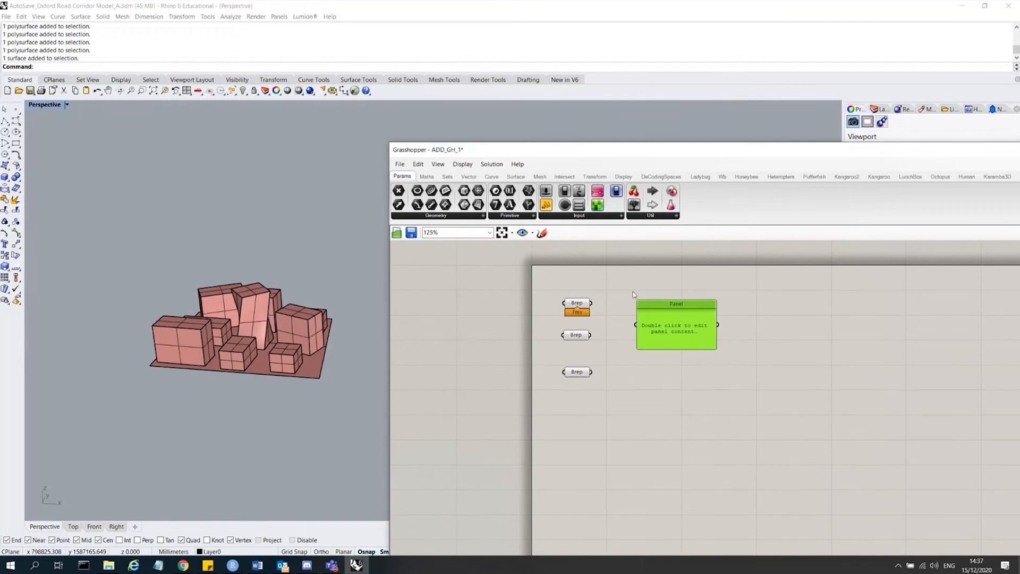
{"action": "left_click_drag", "start_coordinate": [590, 303], "coordinate": [636, 324]}
Inspect the list of referenced Breps in the panel and orbit the model.
{"action": "scroll", "coordinate": [689, 320], "scroll_direction": "up", "scroll_amount": 5}
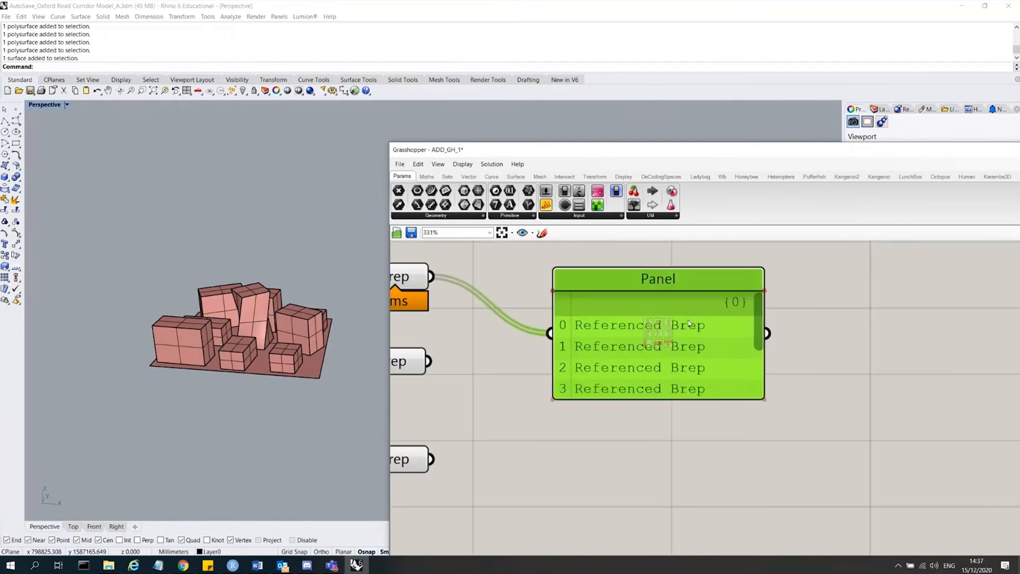
{"action": "scroll", "coordinate": [652, 302], "scroll_direction": "down", "scroll_amount": 4}
{"action": "left_click", "coordinate": [524, 290]}
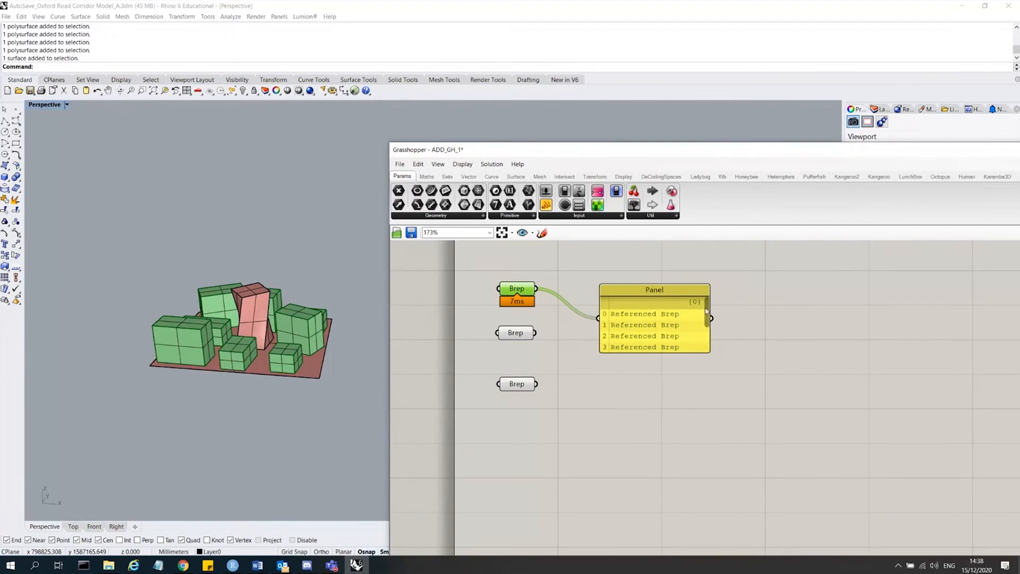
{"action": "mouse_move", "coordinate": [706, 308]}
{"action": "left_mouse_down"}
{"action": "mouse_move", "coordinate": [711, 338]}
{"action": "mouse_move", "coordinate": [710, 300]}
{"action": "mouse_move", "coordinate": [713, 353]}
{"action": "mouse_move", "coordinate": [710, 299]}
{"action": "left_mouse_up"}
{"action": "scroll", "coordinate": [636, 318], "scroll_direction": "down", "scroll_amount": 3}
{"action": "scroll", "coordinate": [651, 317], "scroll_direction": "up", "scroll_amount": 3}
{"action": "left_click_drag", "start_coordinate": [697, 307], "coordinate": [697, 332]}
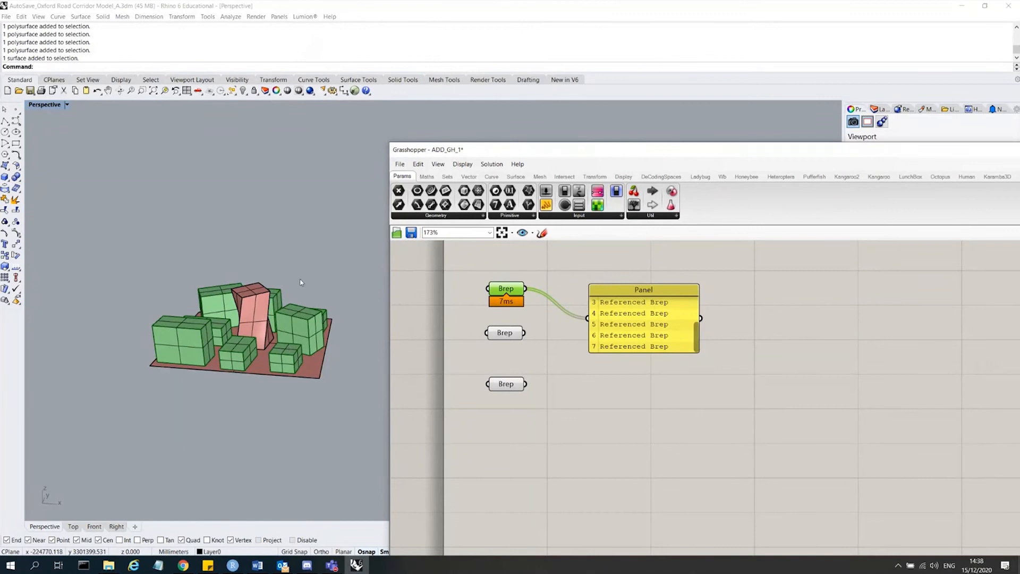
{"action": "right_click_drag", "start_coordinate": [213, 297], "coordinate": [208, 225]}
{"action": "left_click", "coordinate": [608, 403]}
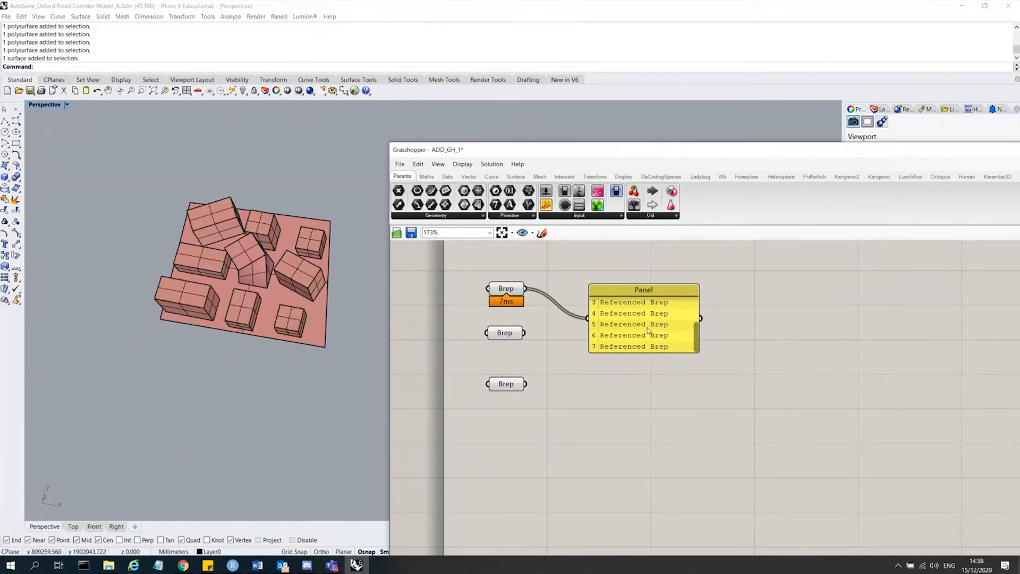
Duplicate the panel and connect the twisted tower's Brep parameter to the copy.
{"action": "left_click_drag", "start_coordinate": [647, 328], "coordinate": [698, 398]}
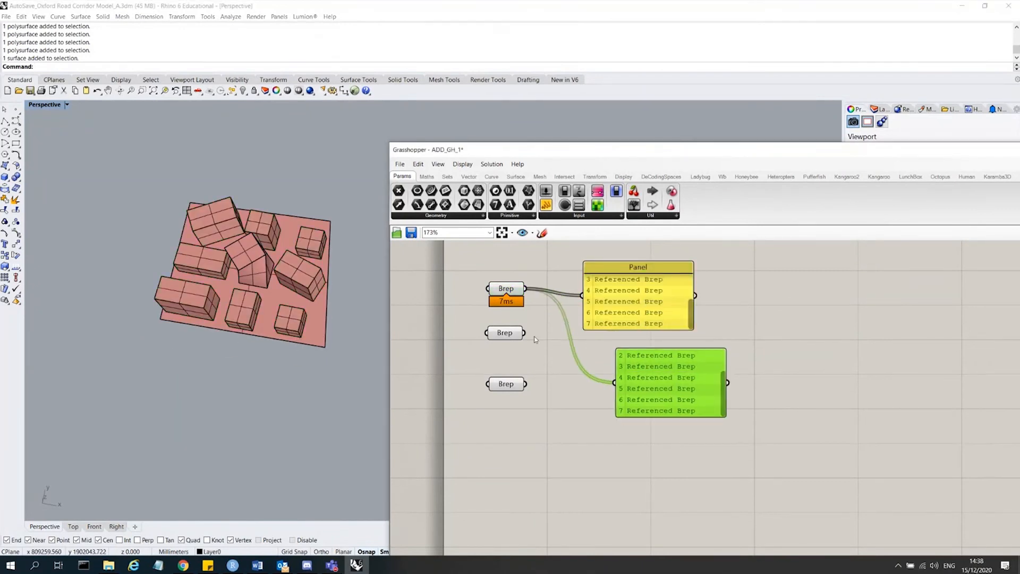
{"action": "left_click_drag", "start_coordinate": [525, 333], "coordinate": [613, 382], "text": "shift"}
{"action": "left_click_drag", "start_coordinate": [680, 393], "coordinate": [667, 386]}
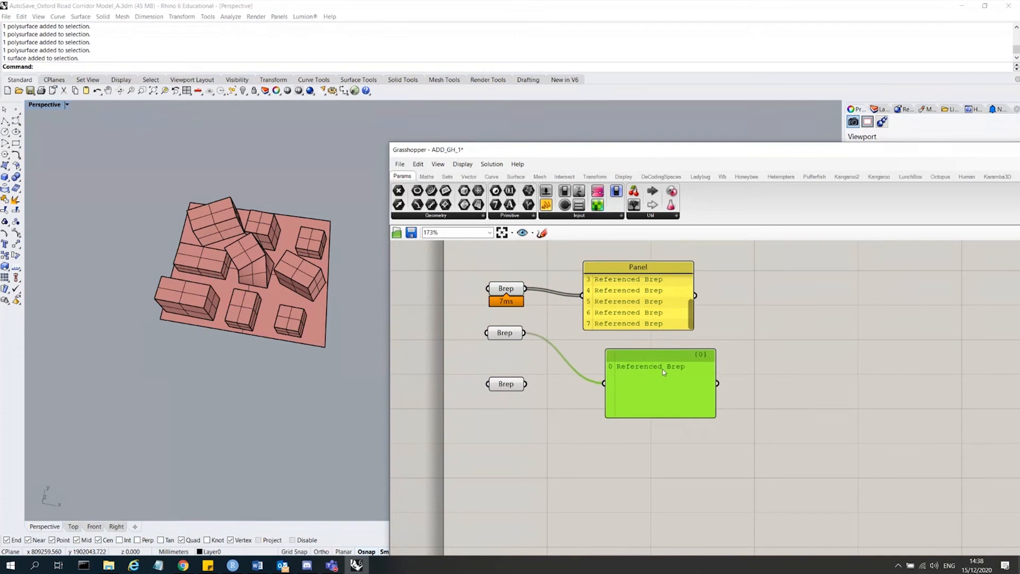
Reconnect the copied panel to the ground surface's Brep parameter instead of the twisted tower's.
{"action": "left_click", "coordinate": [508, 334]}
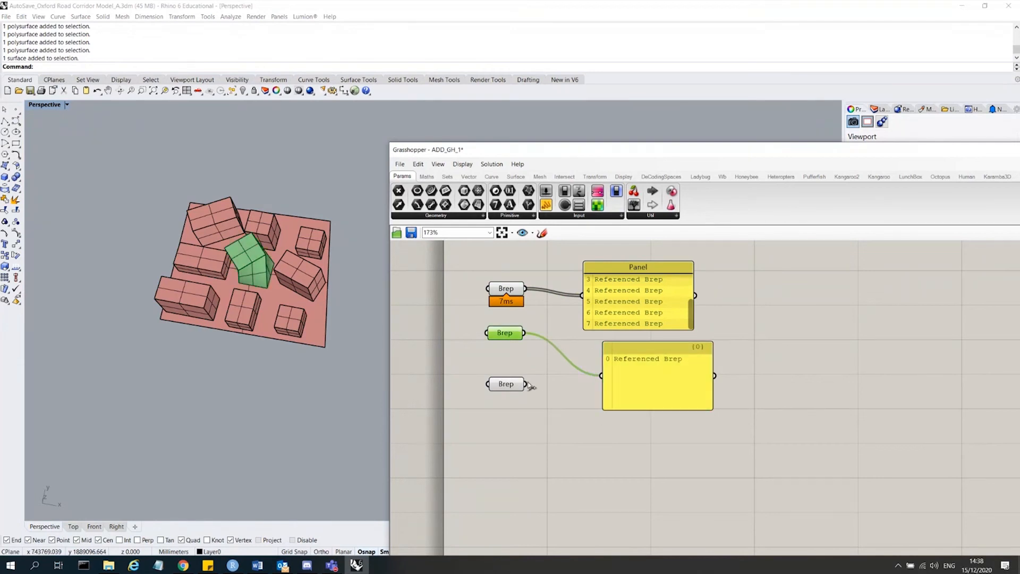
{"action": "left_click_drag", "start_coordinate": [526, 384], "coordinate": [620, 409]}
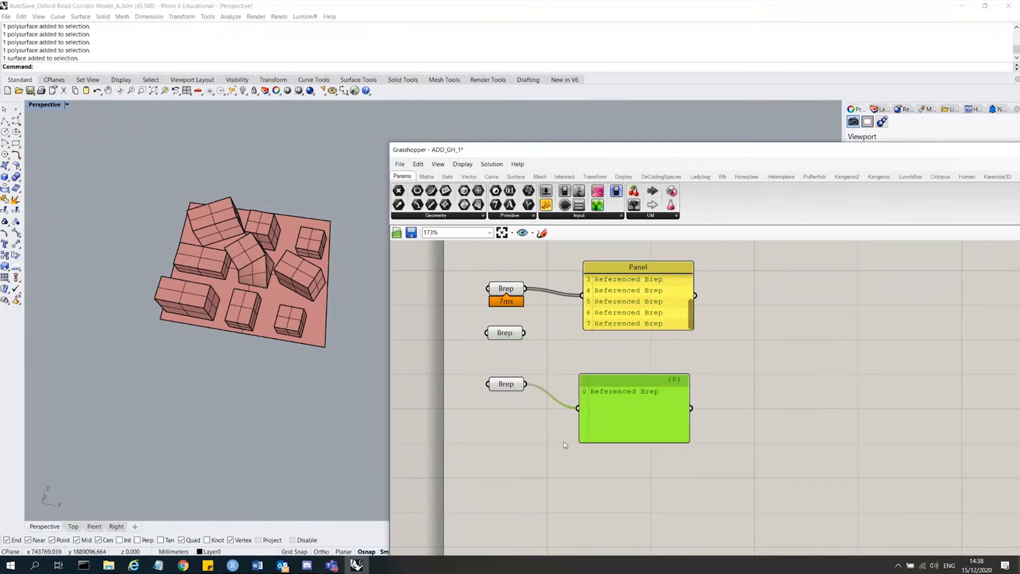
Insert a Surface parameter between the ground Brep parameter and the panel.
{"action": "double_click", "coordinate": [564, 445]}
{"action": "double_click", "coordinate": [572, 344]}
{"action": "type", "text": "surface"}
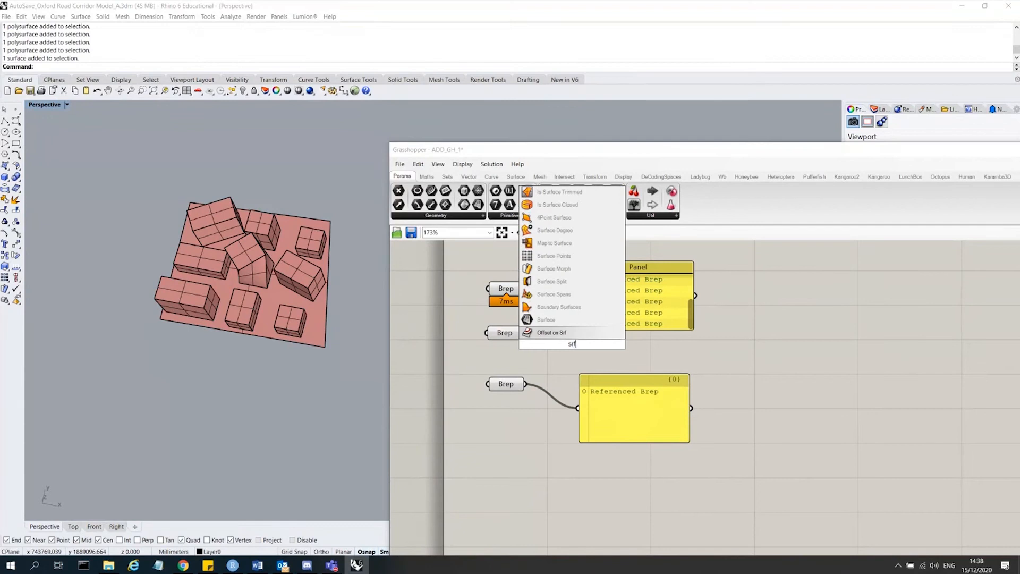
{"action": "left_click", "coordinate": [553, 319]}
{"action": "left_click_drag", "start_coordinate": [564, 345], "coordinate": [559, 371]}
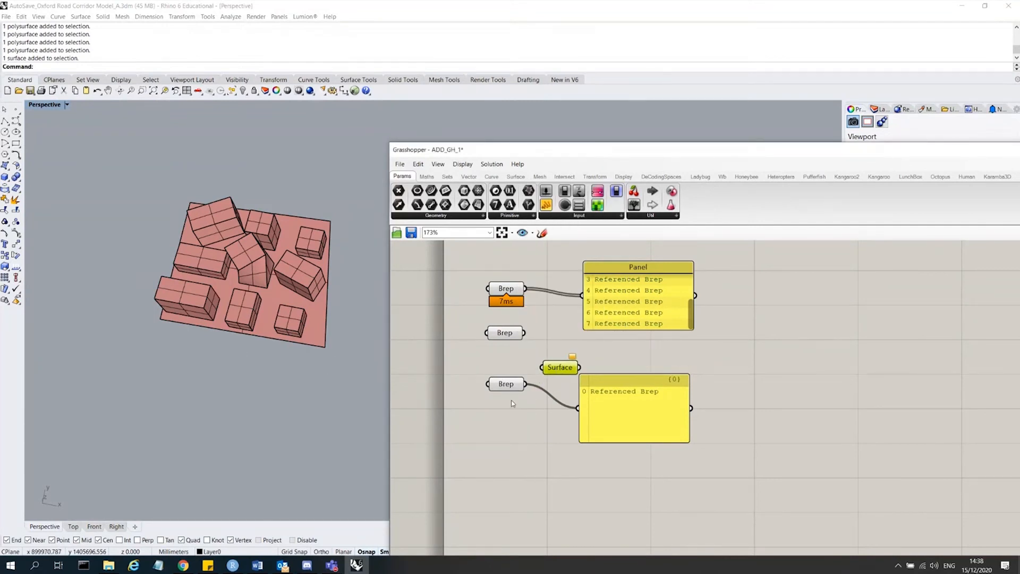
{"action": "left_click_drag", "start_coordinate": [525, 384], "coordinate": [613, 433]}
{"action": "left_click_drag", "start_coordinate": [526, 384], "coordinate": [579, 408]}
{"action": "left_click", "coordinate": [683, 381]}
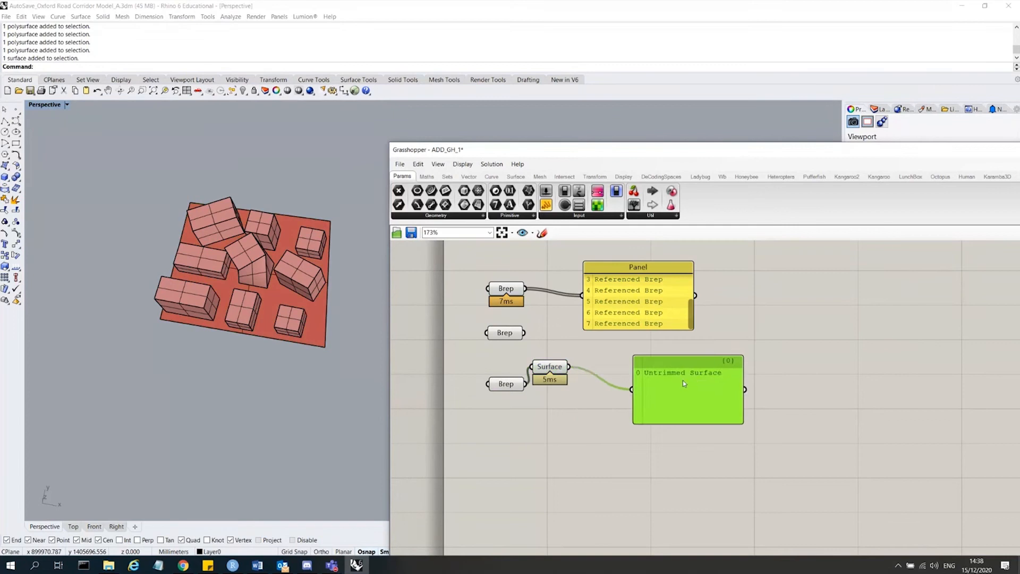
Reposition the Surface parameter below the ground Brep parameter.
{"action": "scroll", "coordinate": [684, 380], "scroll_direction": "up", "scroll_amount": 4}
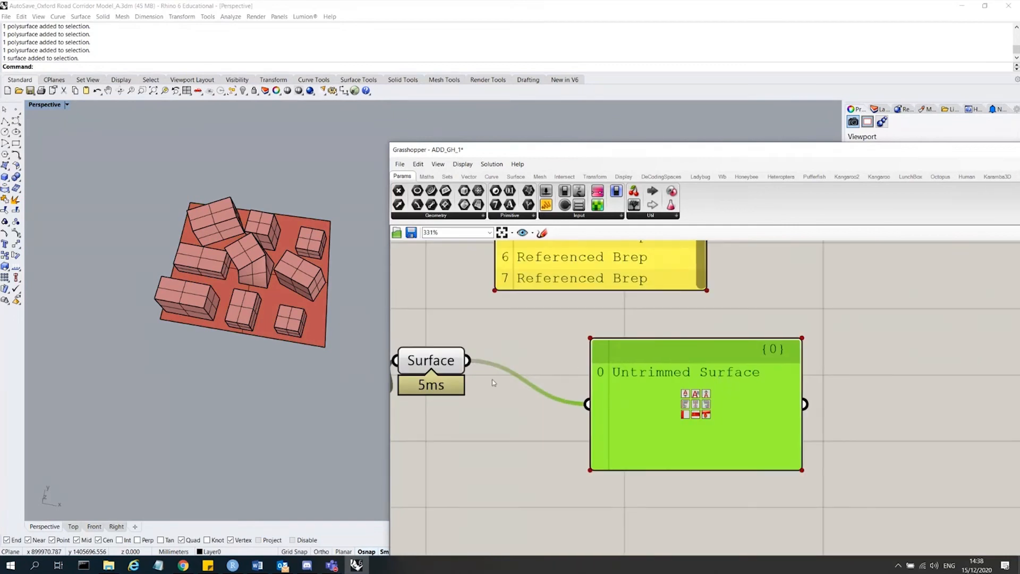
{"action": "scroll", "coordinate": [505, 393], "scroll_direction": "down", "scroll_amount": 3}
{"action": "left_click_drag", "start_coordinate": [484, 375], "coordinate": [498, 389]}
{"action": "left_click_drag", "start_coordinate": [469, 381], "coordinate": [476, 418]}
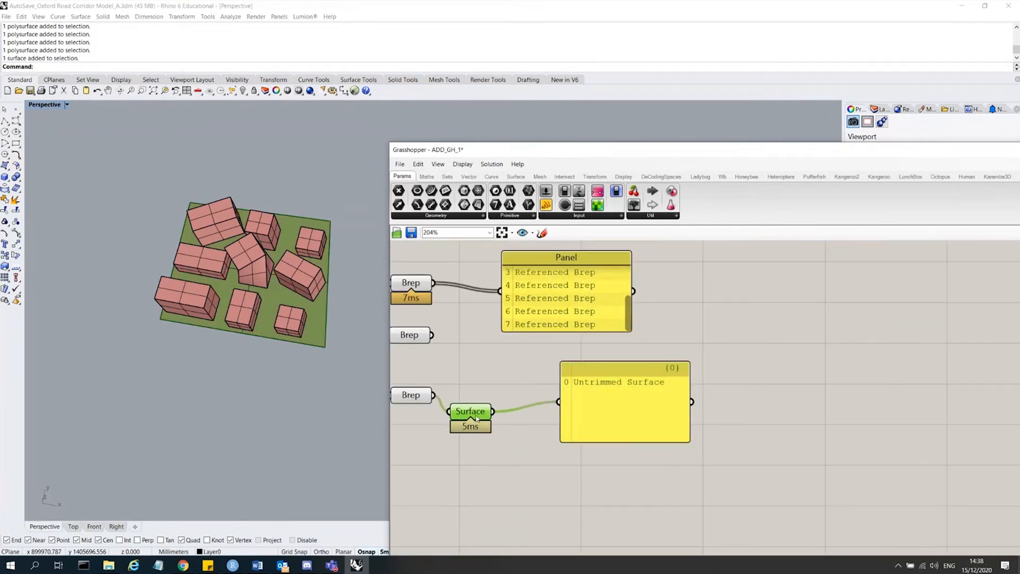
{"action": "left_click", "coordinate": [422, 407]}
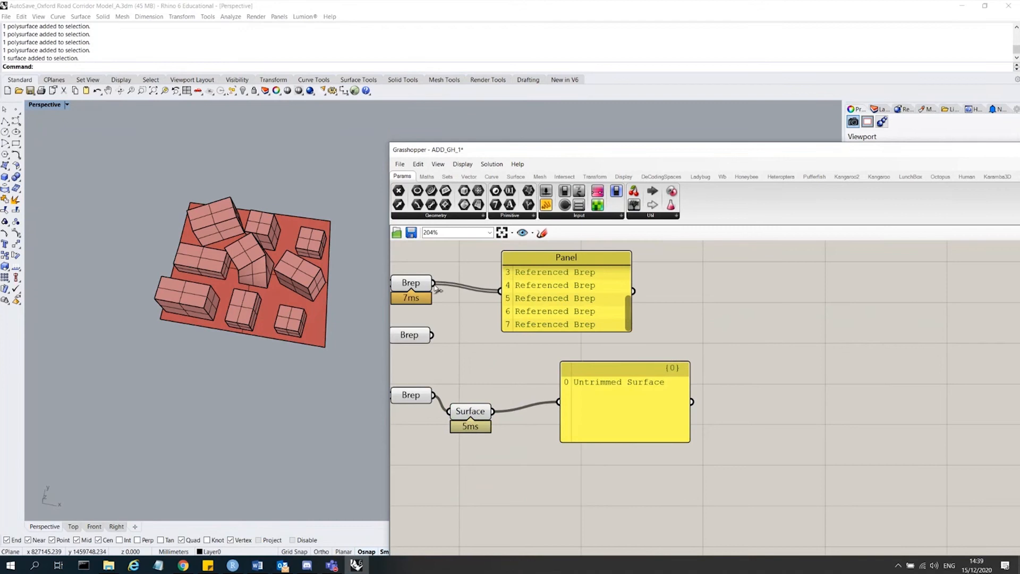
Try feeding the building blocks' Brep into the panel and Surface parameter, then reconnect the ground Brep.
{"action": "left_click_drag", "start_coordinate": [433, 283], "coordinate": [559, 402]}
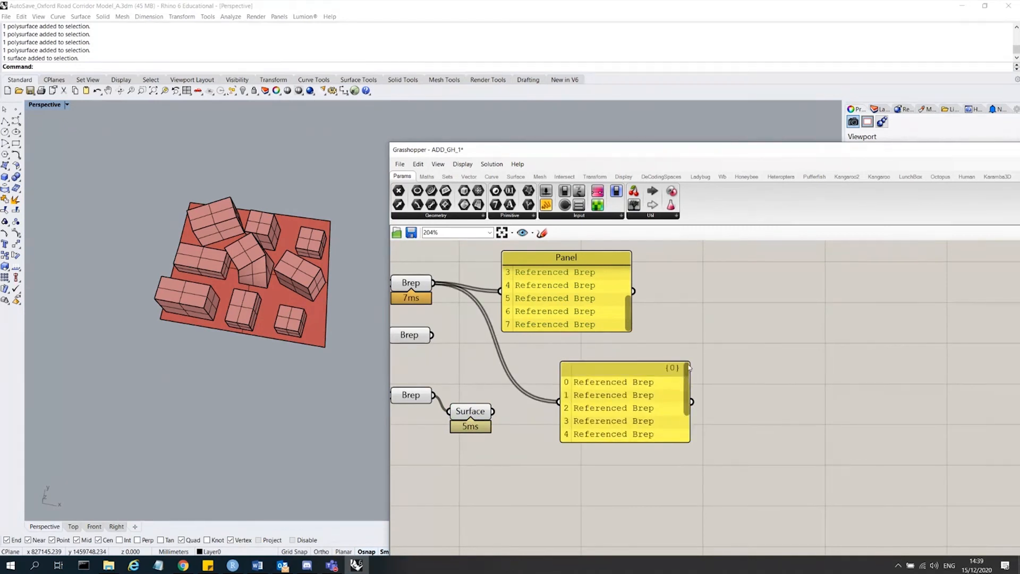
{"action": "left_click_drag", "start_coordinate": [434, 283], "coordinate": [559, 402]}
{"action": "scroll", "coordinate": [619, 408], "scroll_direction": "up", "scroll_amount": 2}
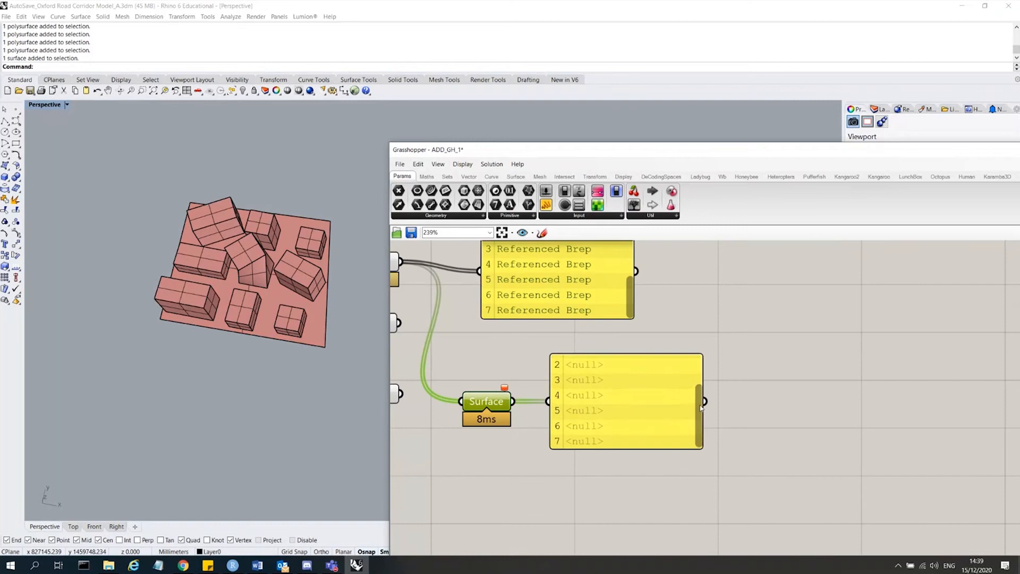
{"action": "mouse_move", "coordinate": [494, 402]}
{"action": "left_mouse_down"}
{"action": "mouse_move", "coordinate": [479, 400]}
{"action": "mouse_move", "coordinate": [495, 402]}
{"action": "left_mouse_up"}
{"action": "scroll", "coordinate": [636, 399], "scroll_direction": "down", "scroll_amount": 2}
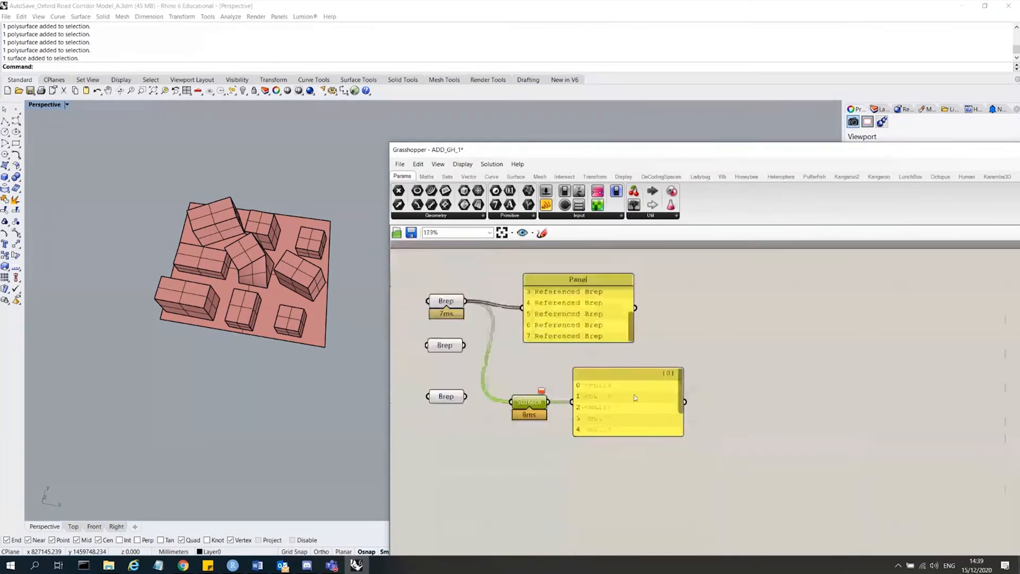
{"action": "scroll", "coordinate": [463, 383], "scroll_direction": "up", "scroll_amount": 2}
{"action": "left_click", "coordinate": [457, 403]}
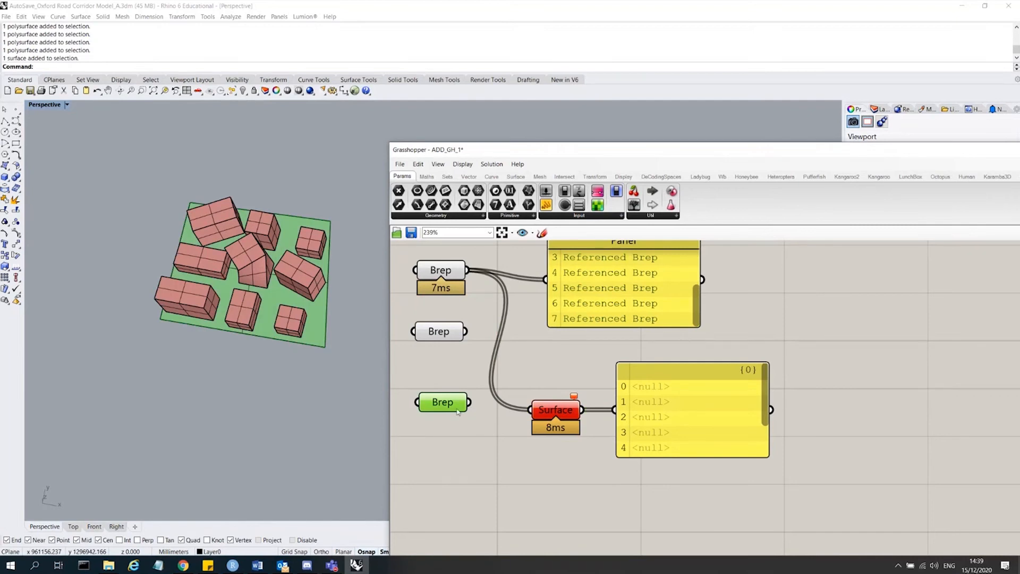
{"action": "left_click_drag", "start_coordinate": [468, 403], "coordinate": [531, 410]}
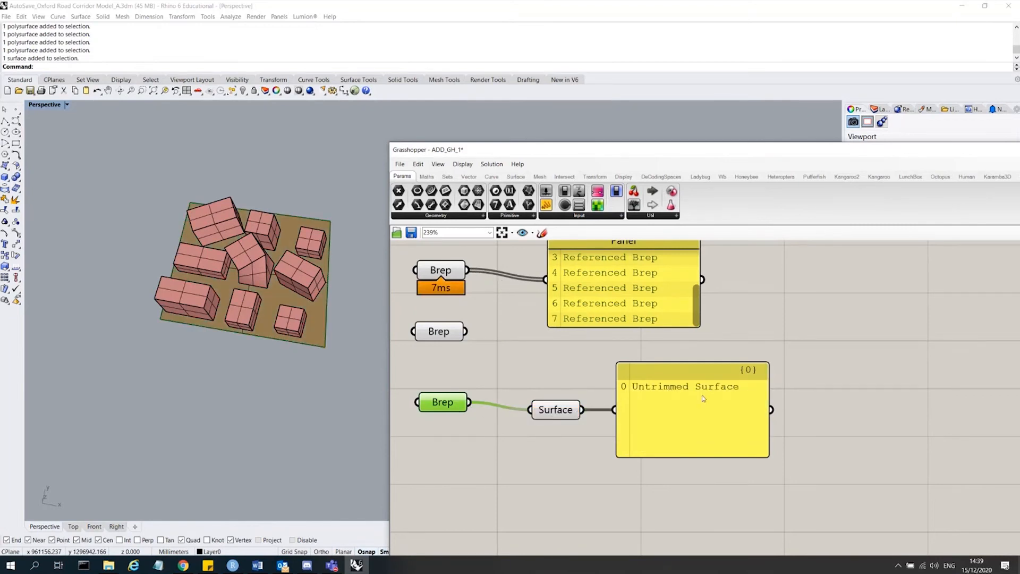
Delete the Surface parameter and its panel.
{"action": "left_click", "coordinate": [556, 408]}
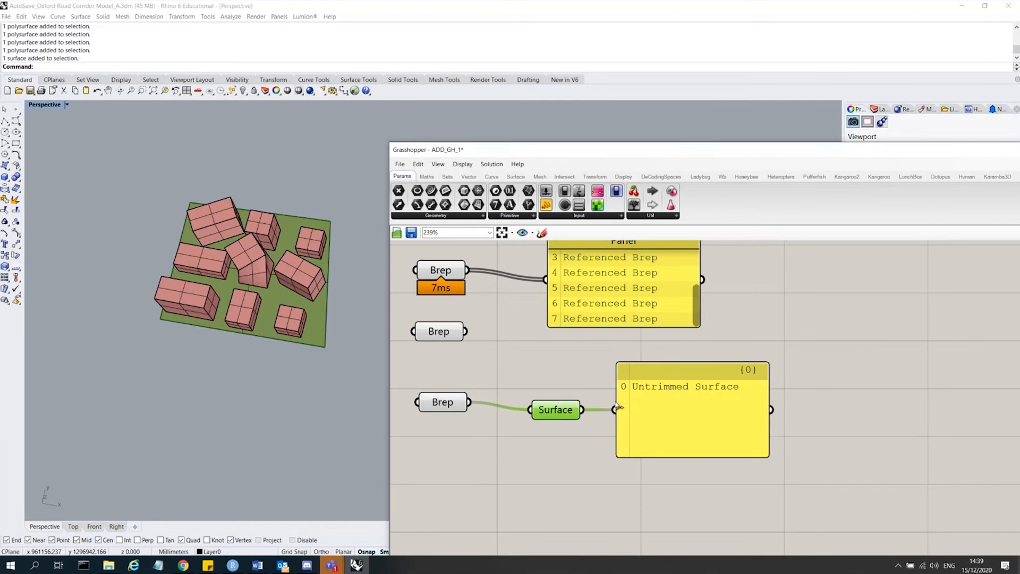
{"action": "key", "text": "Delete"}
{"action": "left_click", "coordinate": [725, 417]}
{"action": "key", "text": "Delete"}
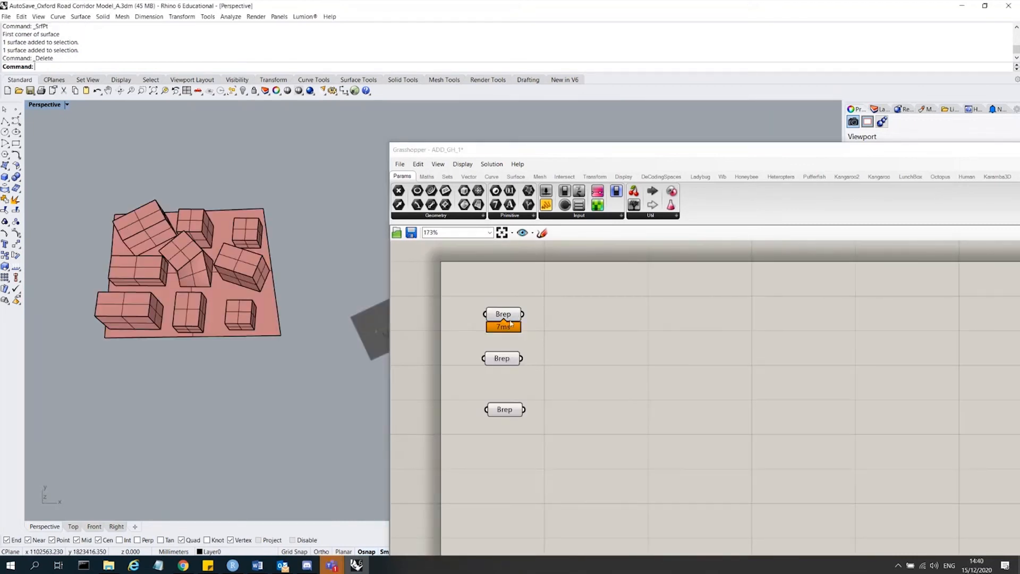
Select each Brep parameter and the Rhino geometry to check what each parameter references.
{"action": "left_click", "coordinate": [503, 315]}
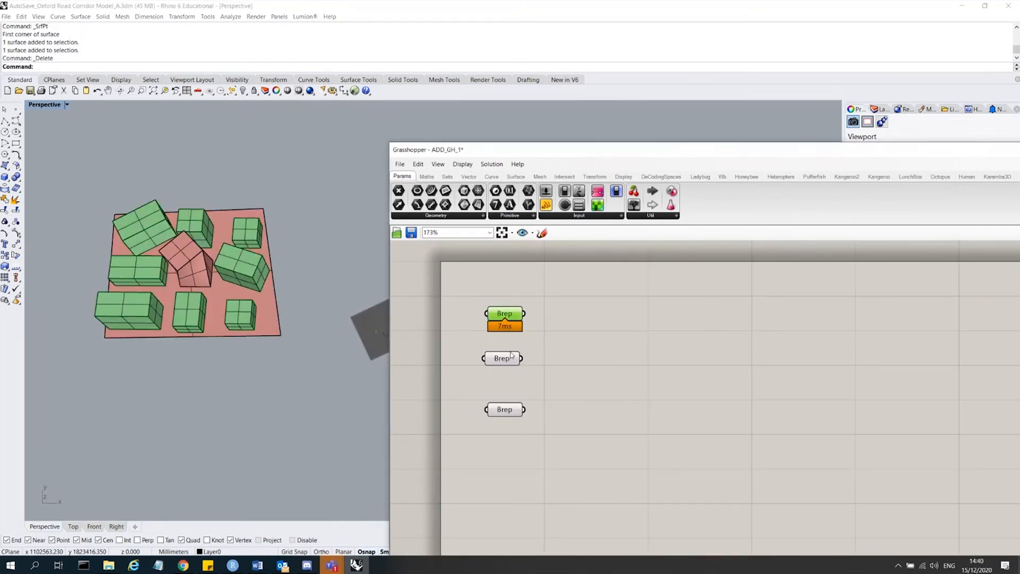
{"action": "left_click", "coordinate": [501, 359]}
{"action": "mouse_move", "coordinate": [508, 414]}
{"action": "left_mouse_down"}
{"action": "mouse_move", "coordinate": [502, 391]}
{"action": "mouse_move", "coordinate": [511, 409]}
{"action": "left_mouse_up"}
{"action": "left_click", "coordinate": [585, 448]}
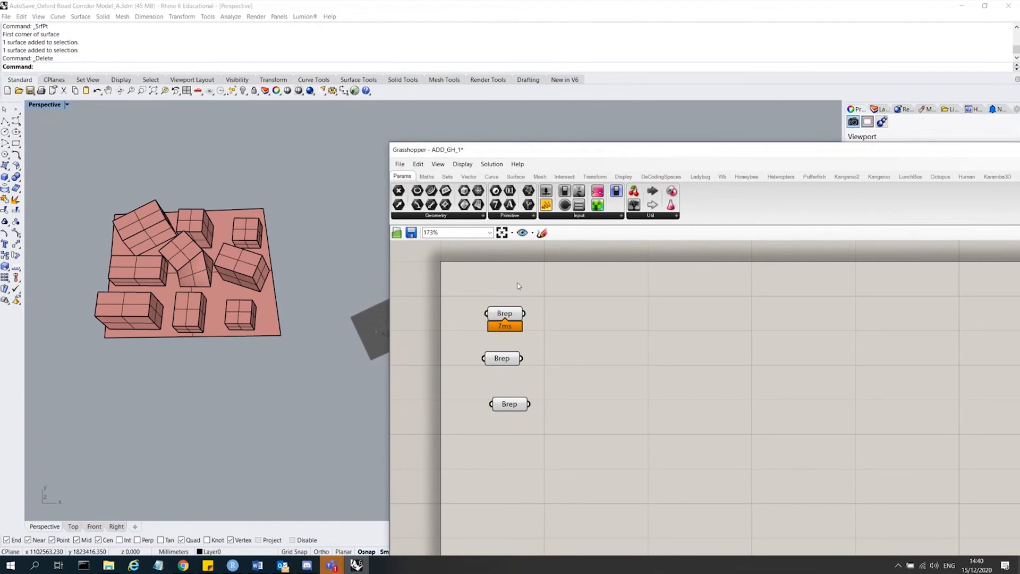
{"action": "left_click_drag", "start_coordinate": [282, 373], "coordinate": [81, 165]}
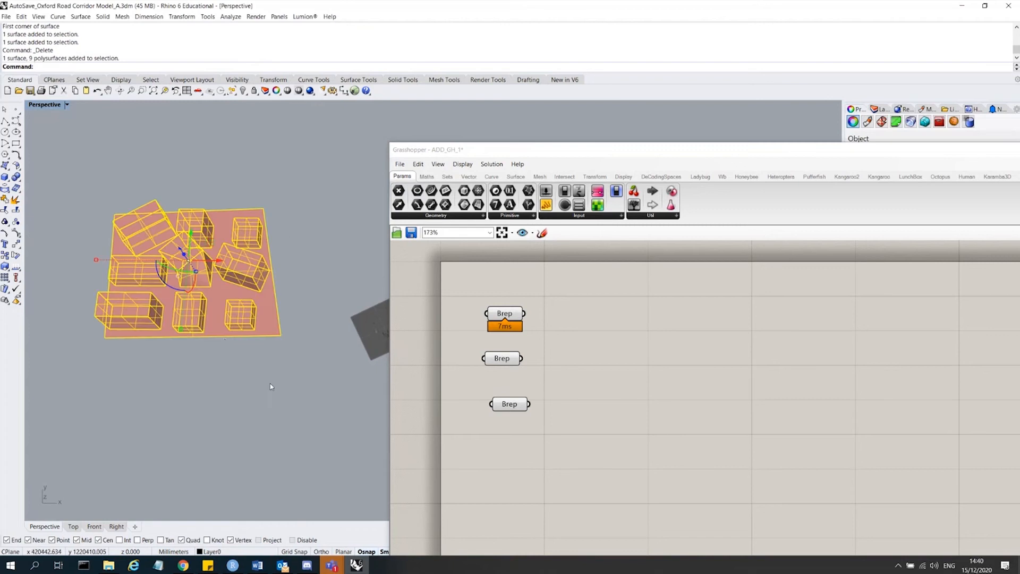
{"action": "left_click", "coordinate": [274, 390]}
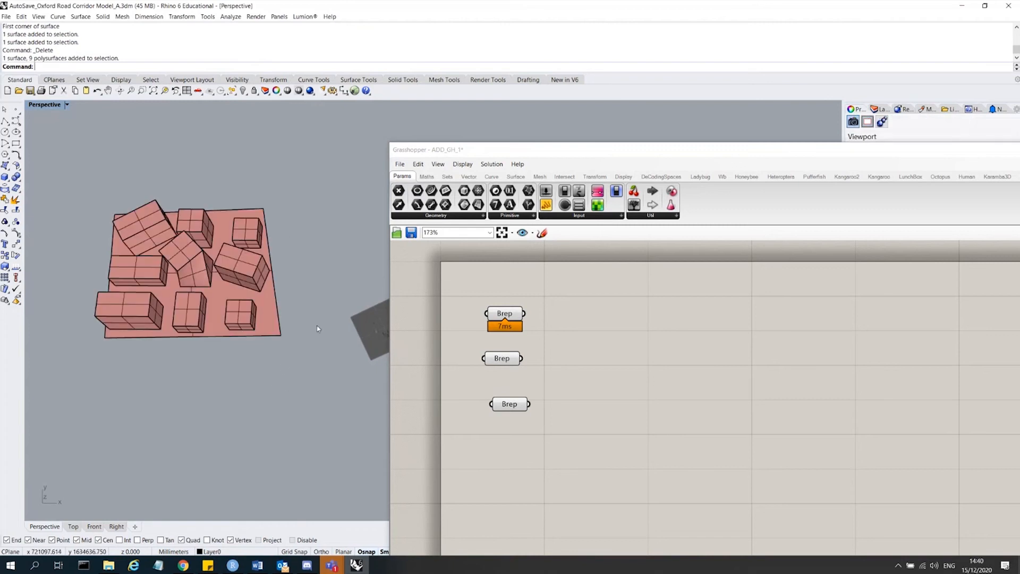
{"action": "left_click_drag", "start_coordinate": [622, 149], "coordinate": [597, 148]}
{"action": "left_click_drag", "start_coordinate": [276, 380], "coordinate": [193, 397]}
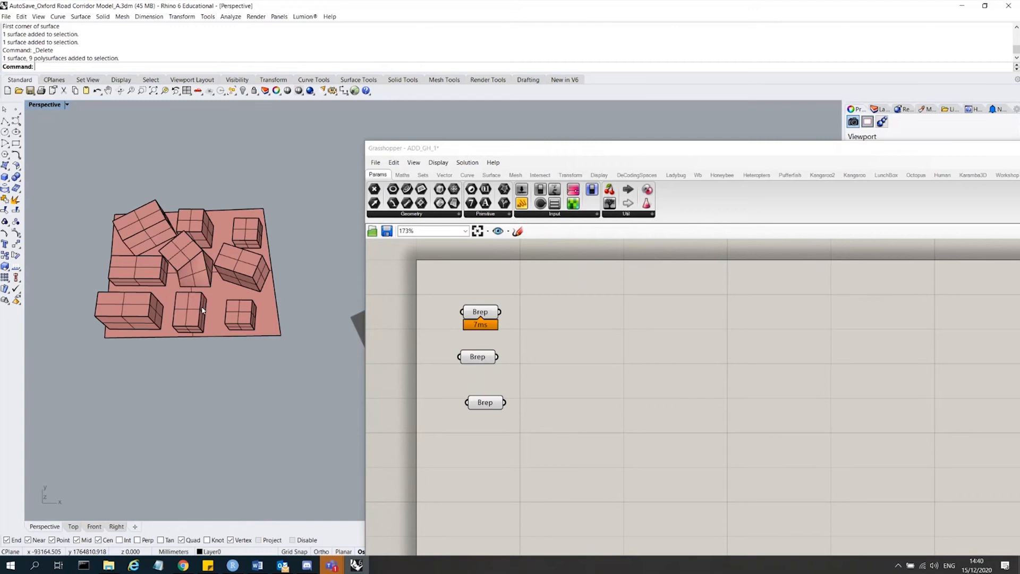
Internalise the data of all three Brep parameters.
{"action": "right_click", "coordinate": [476, 313]}
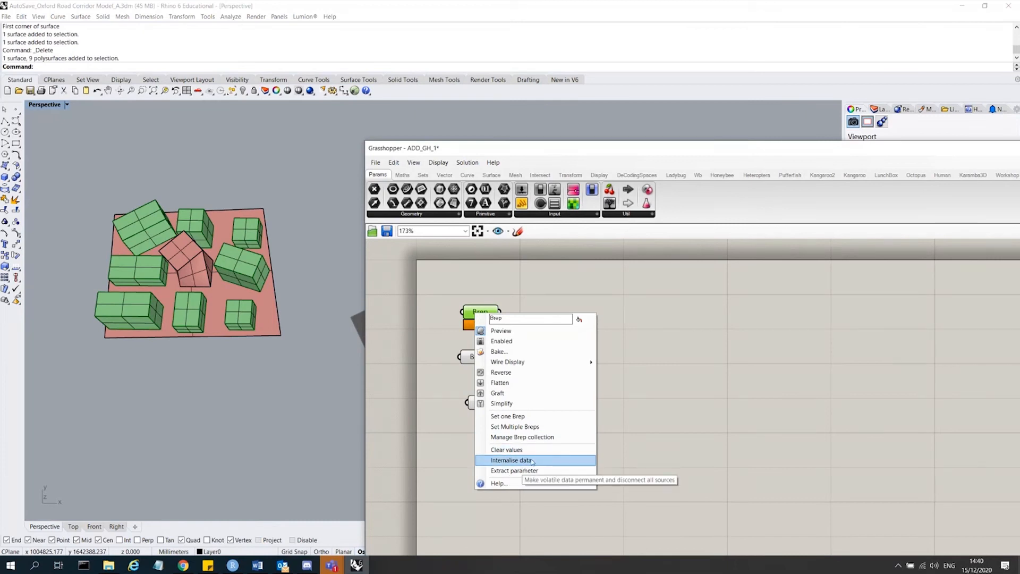
{"action": "left_click", "coordinate": [532, 460]}
{"action": "left_click", "coordinate": [477, 357]}
{"action": "right_click", "coordinate": [477, 357]}
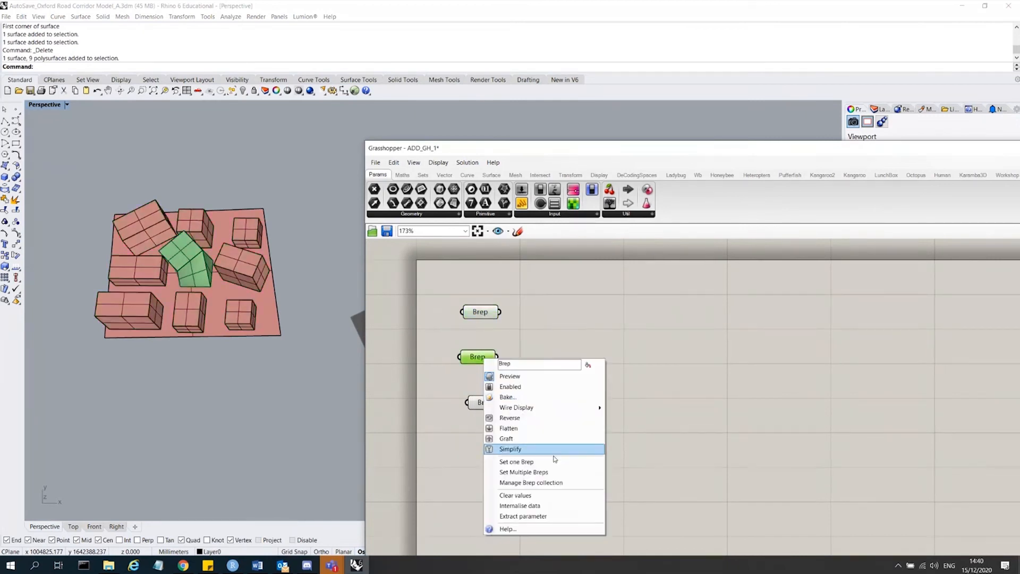
{"action": "left_click", "coordinate": [531, 505]}
{"action": "left_click", "coordinate": [493, 408]}
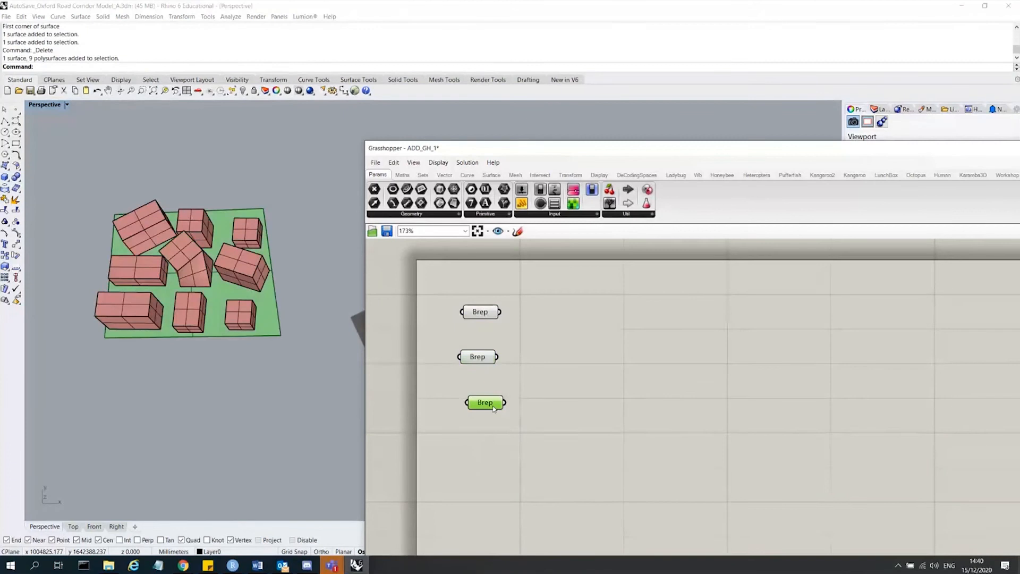
{"action": "right_click", "coordinate": [494, 408]}
{"action": "left_click", "coordinate": [532, 526]}
{"action": "left_click", "coordinate": [547, 432]}
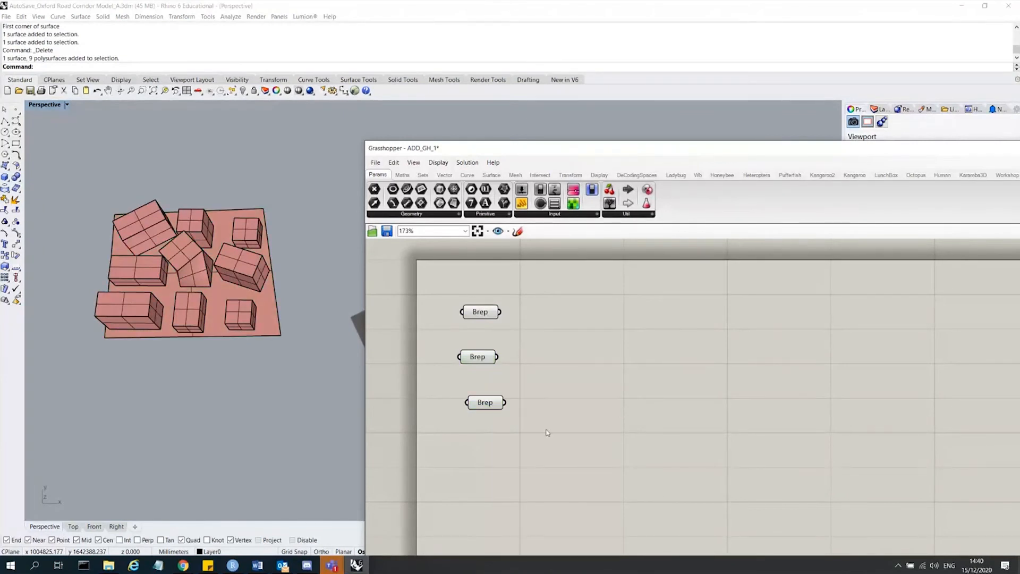
Select each Brep parameter in turn to check its internalised geometry and nudge the last one.
{"action": "left_click", "coordinate": [494, 406]}
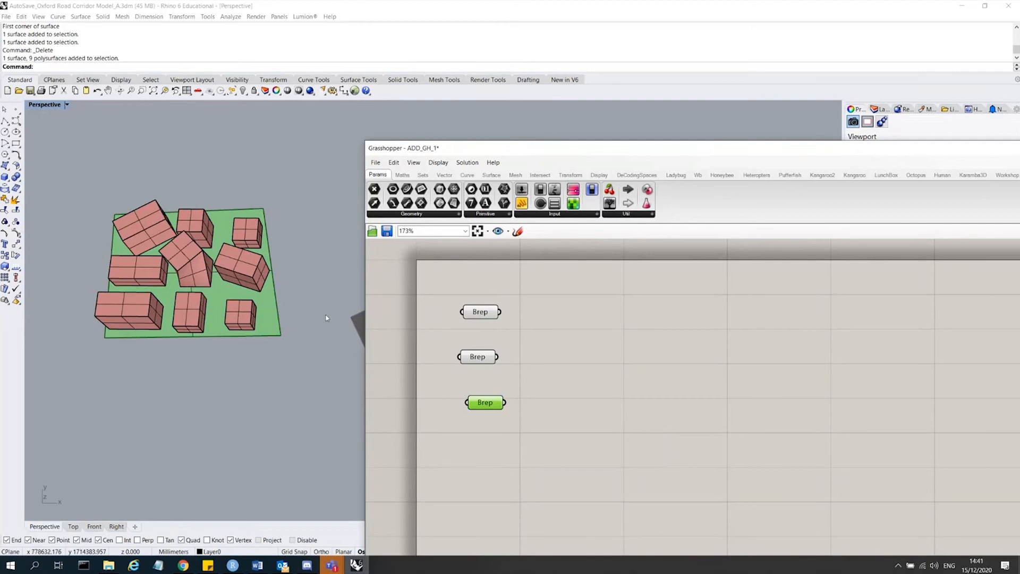
{"action": "left_click", "coordinate": [470, 357]}
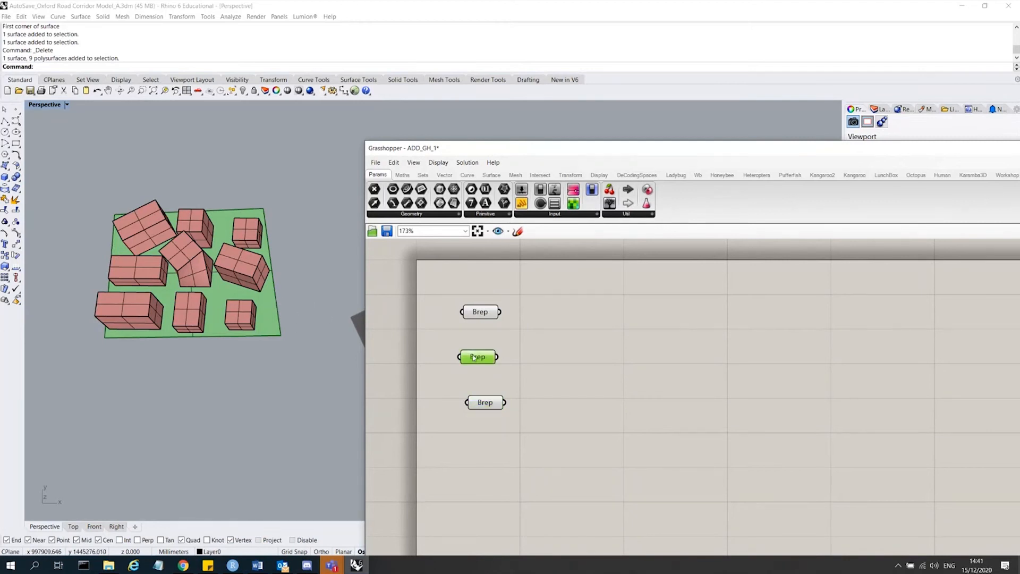
{"action": "left_click", "coordinate": [492, 315]}
{"action": "left_click", "coordinate": [322, 295]}
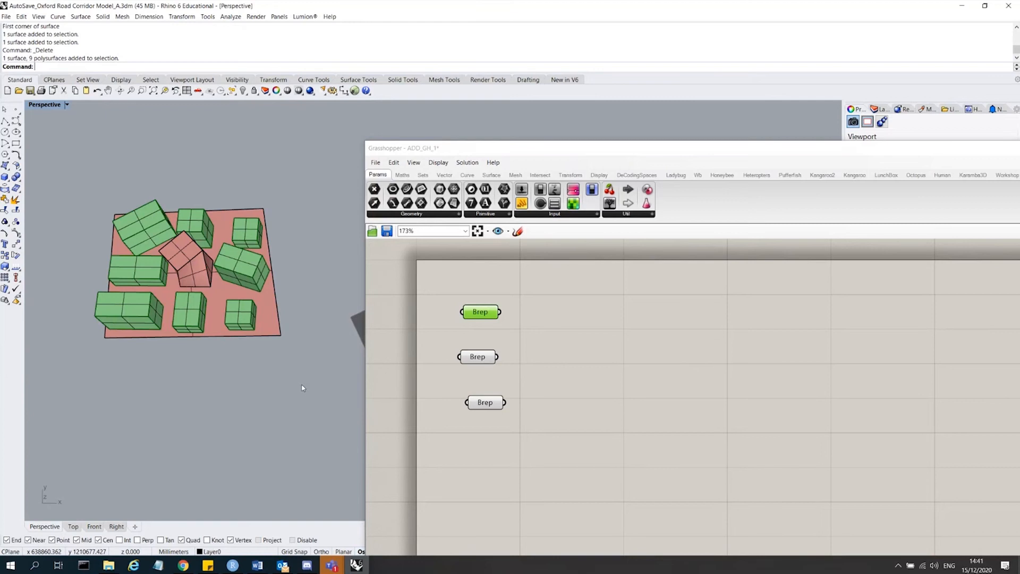
{"action": "left_click_drag", "start_coordinate": [484, 407], "coordinate": [485, 400]}
{"action": "left_click", "coordinate": [513, 408]}
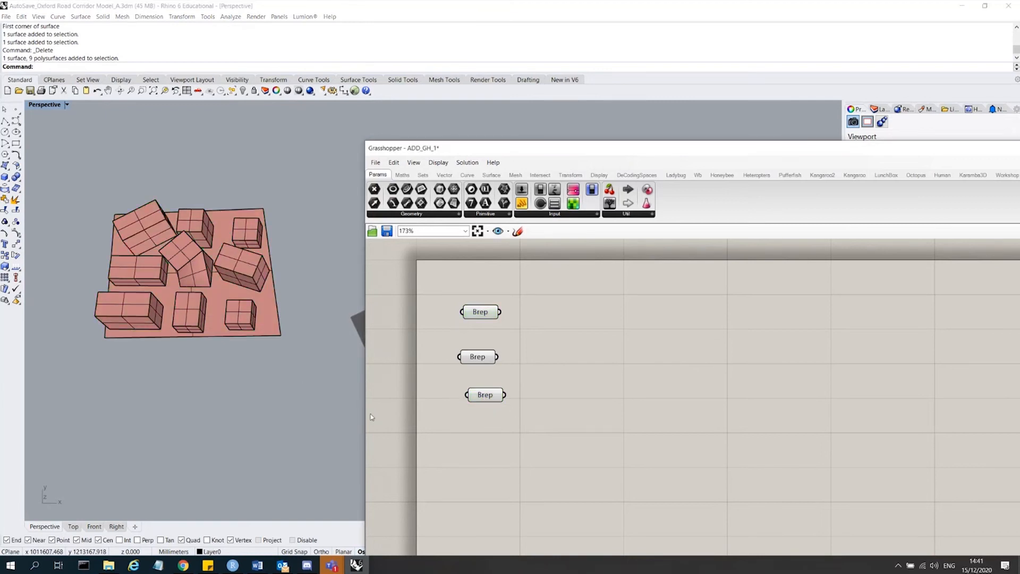
Add a new Brep parameter and set the ground surface as its single Brep.
{"action": "double_click", "coordinate": [497, 428]}
{"action": "type", "text": "brep"}
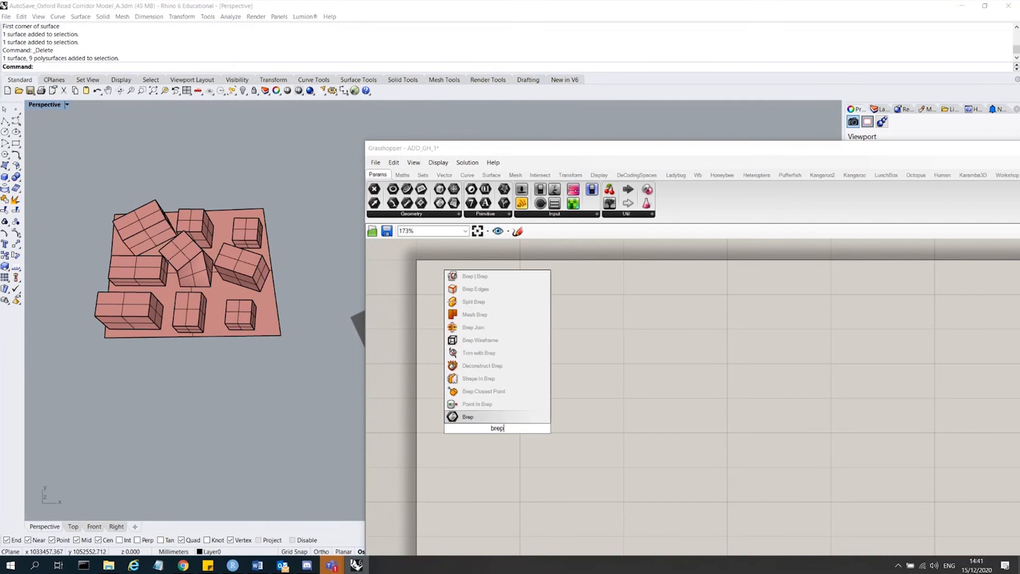
{"action": "left_click", "coordinate": [498, 419]}
{"action": "left_click", "coordinate": [279, 329]}
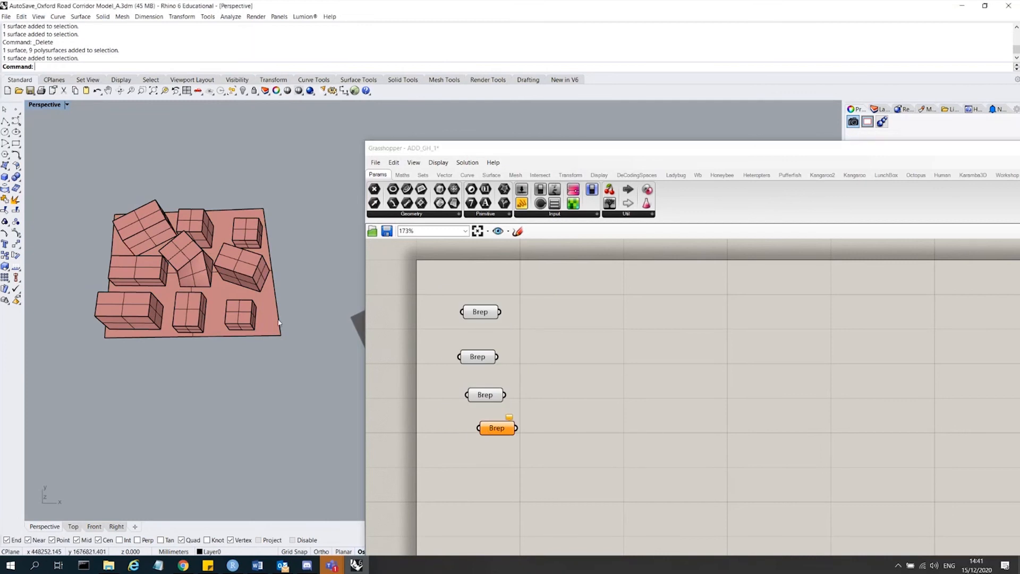
{"action": "left_click", "coordinate": [496, 428]}
{"action": "right_click", "coordinate": [496, 428]}
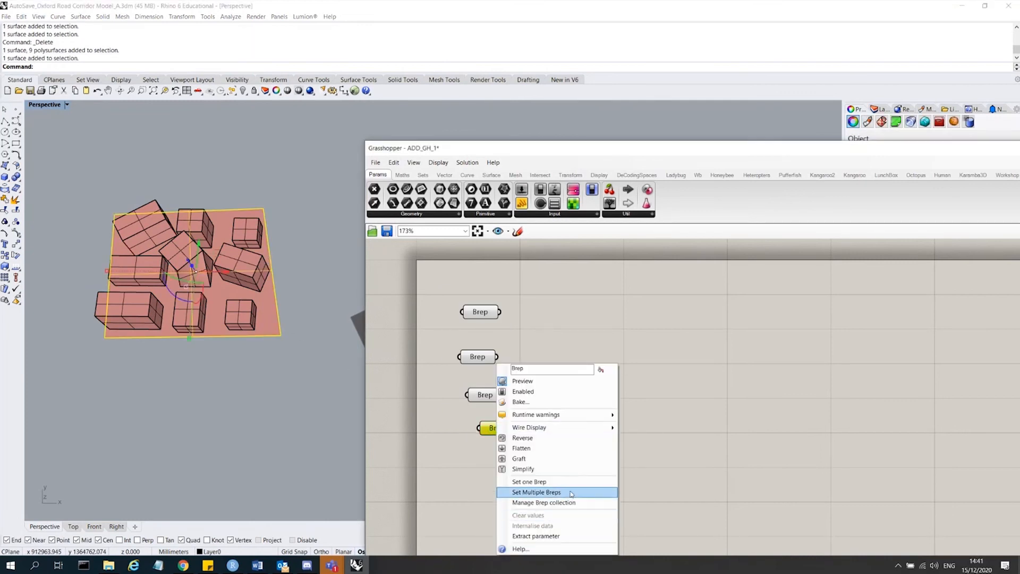
{"action": "left_click", "coordinate": [534, 481]}
{"action": "left_click", "coordinate": [548, 455]}
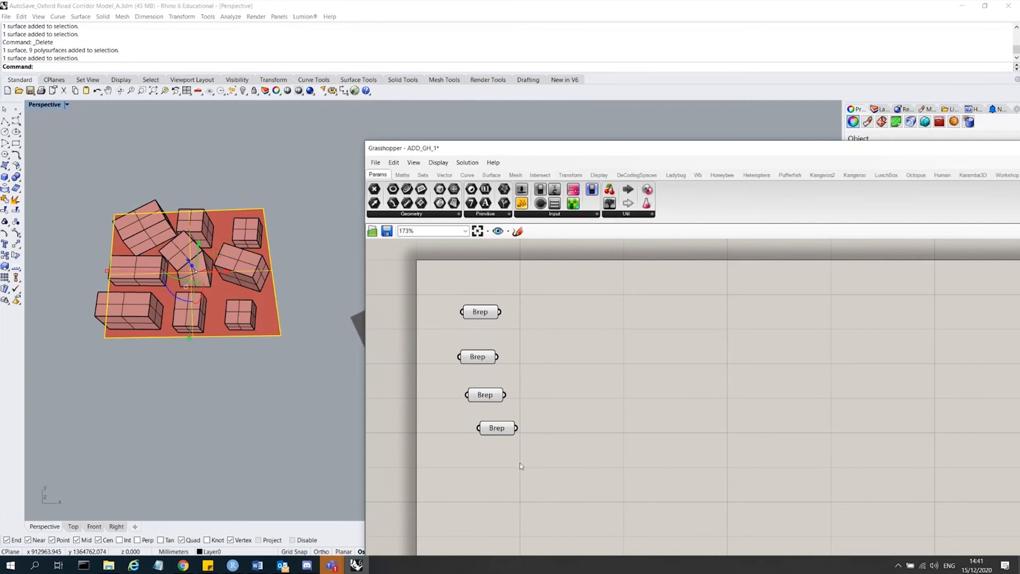
Select all building and ground geometry in the Rhino viewport and delete it.
{"action": "left_click", "coordinate": [490, 399]}
{"action": "left_click_drag", "start_coordinate": [535, 409], "coordinate": [458, 305]}
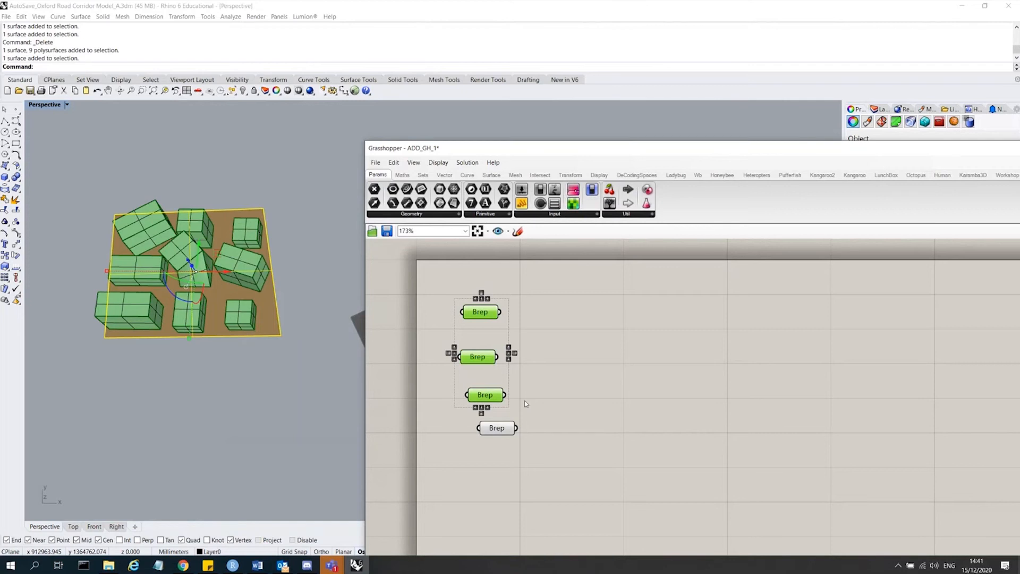
{"action": "left_click", "coordinate": [507, 428]}
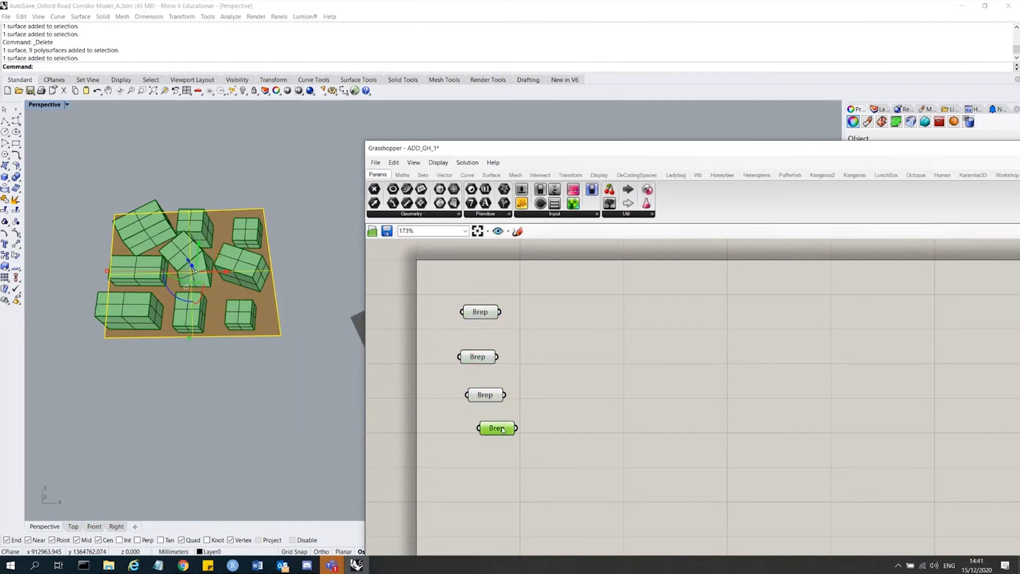
{"action": "left_click_drag", "start_coordinate": [319, 375], "coordinate": [57, 182]}
{"action": "key", "text": "Delete"}
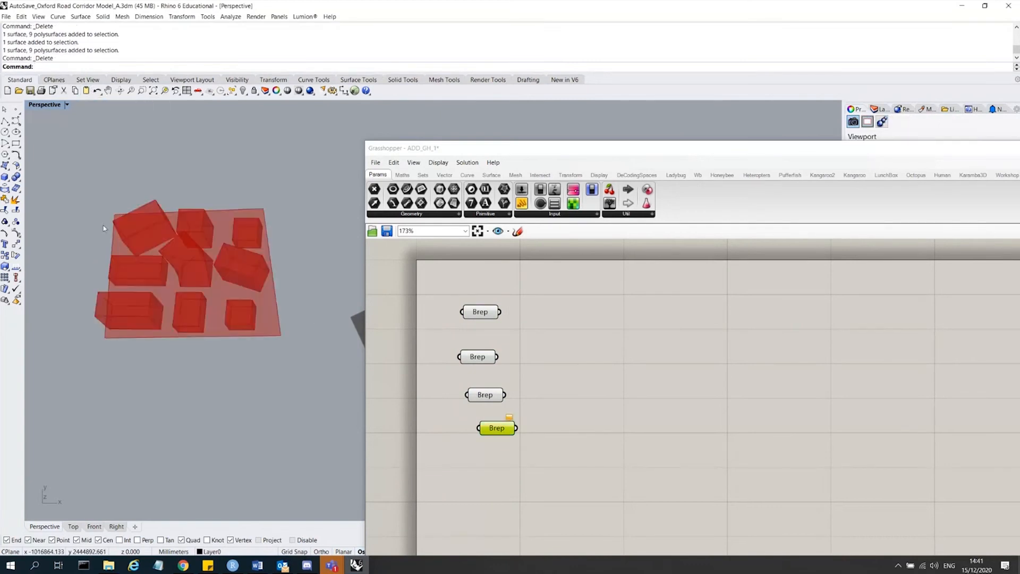
Select each Brep parameter one after another to preview the geometry it holds in the viewport.
{"action": "right_click_drag", "start_coordinate": [234, 326], "coordinate": [257, 228]}
{"action": "left_click", "coordinate": [537, 301]}
{"action": "left_click", "coordinate": [478, 312]}
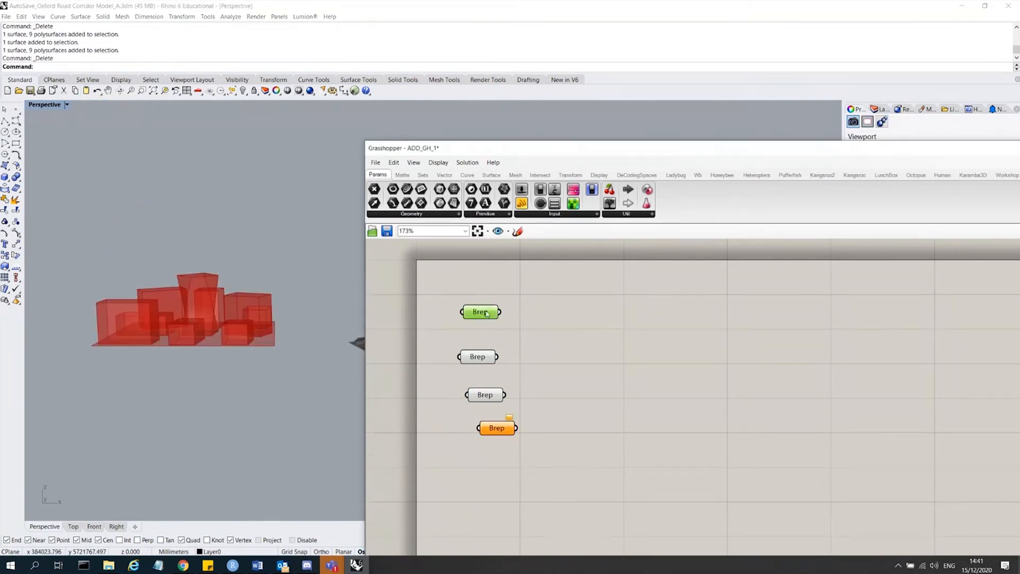
{"action": "right_click_drag", "start_coordinate": [282, 284], "coordinate": [286, 304]}
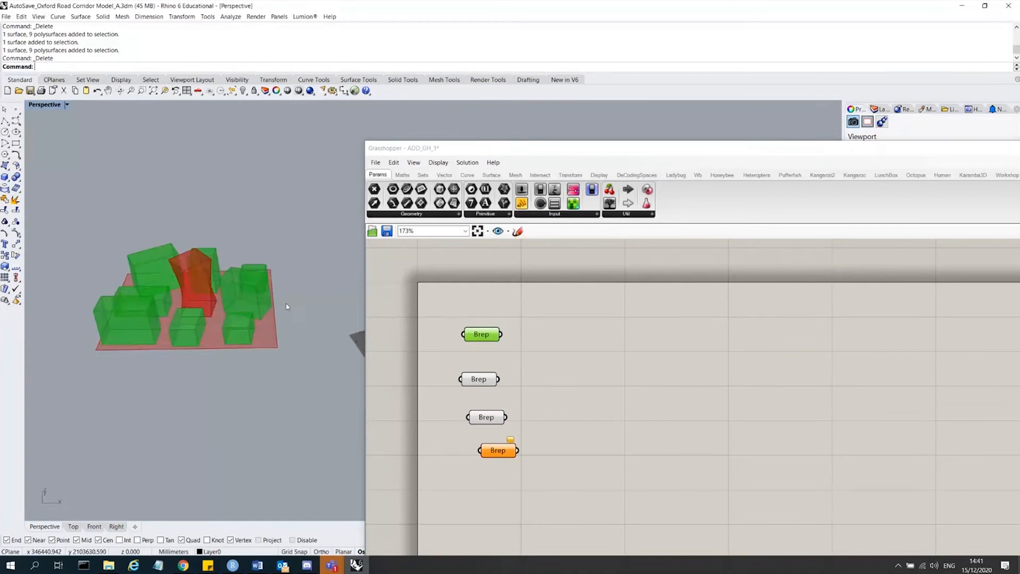
{"action": "left_click", "coordinate": [479, 379]}
{"action": "left_click_drag", "start_coordinate": [491, 418], "coordinate": [485, 415]}
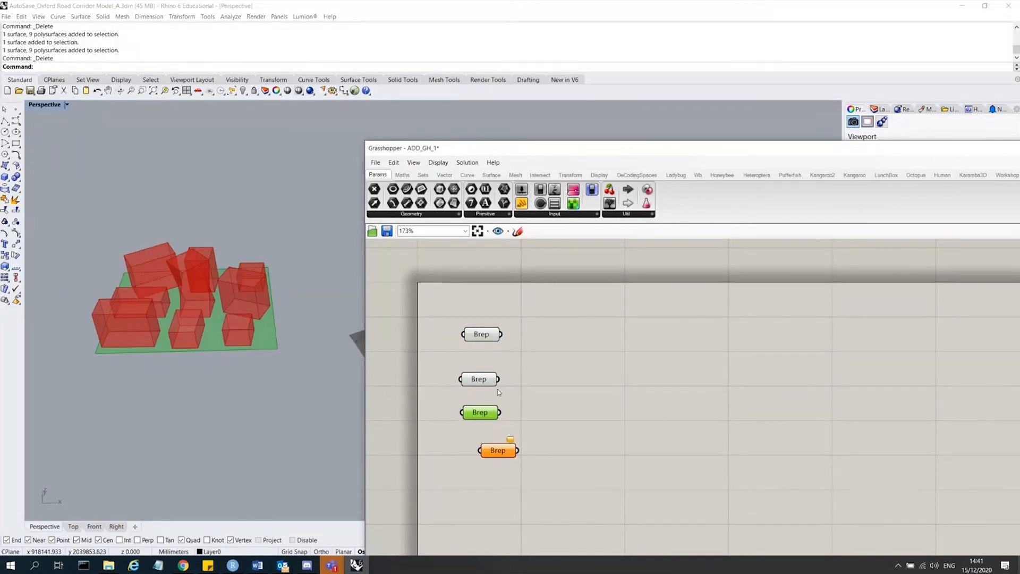
{"action": "left_click", "coordinate": [507, 451]}
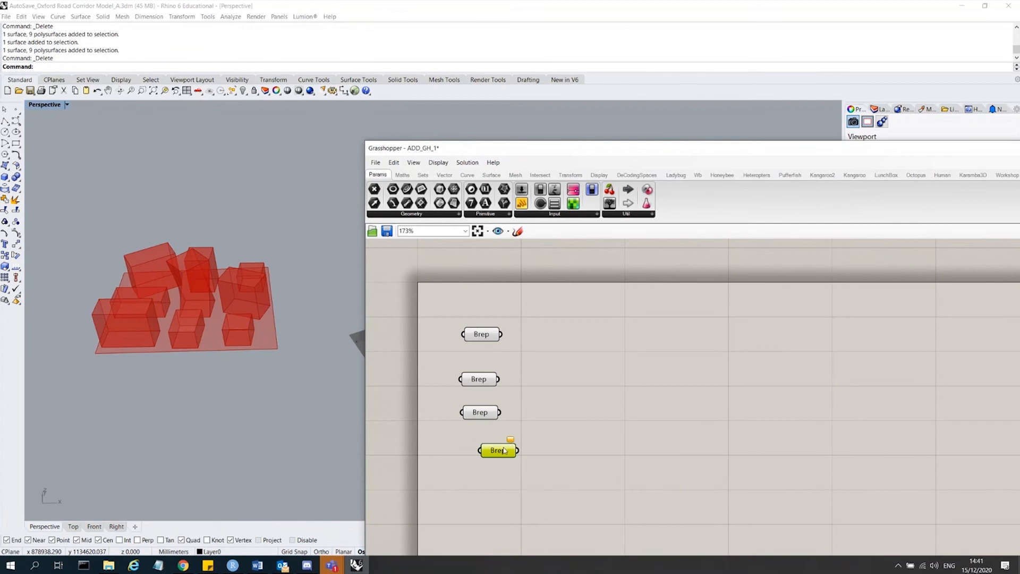
Delete the newly added fourth Brep parameter holding the ground surface.
{"action": "mouse_move", "coordinate": [501, 456]}
{"action": "left_mouse_down"}
{"action": "mouse_move", "coordinate": [494, 441]}
{"action": "mouse_move", "coordinate": [490, 469]}
{"action": "left_mouse_up"}
{"action": "left_click_drag", "start_coordinate": [526, 426], "coordinate": [466, 323]}
{"action": "left_click", "coordinate": [550, 429]}
{"action": "left_click", "coordinate": [532, 340]}
{"action": "left_click_drag", "start_coordinate": [537, 495], "coordinate": [471, 452]}
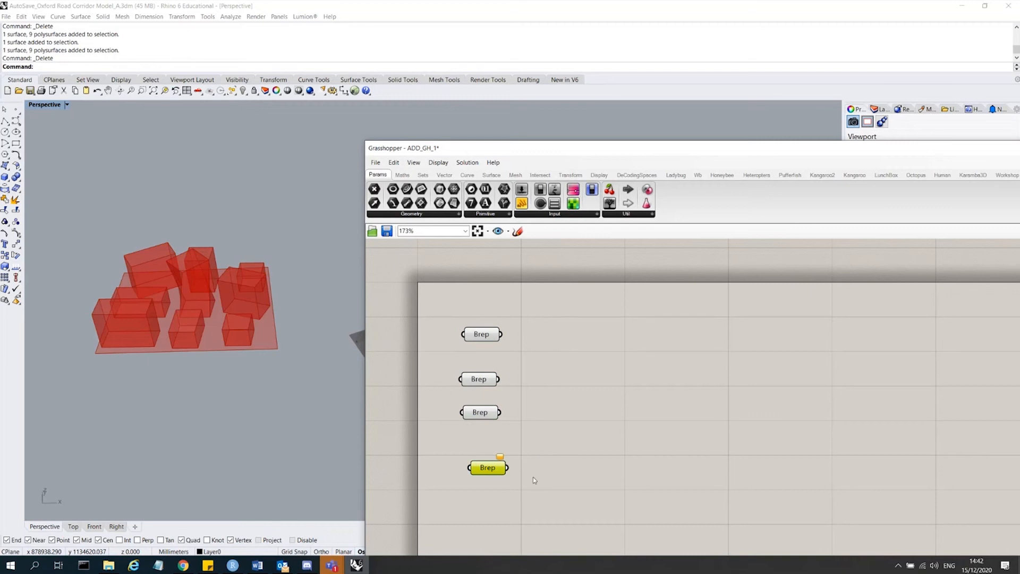
{"action": "key", "text": "Delete"}
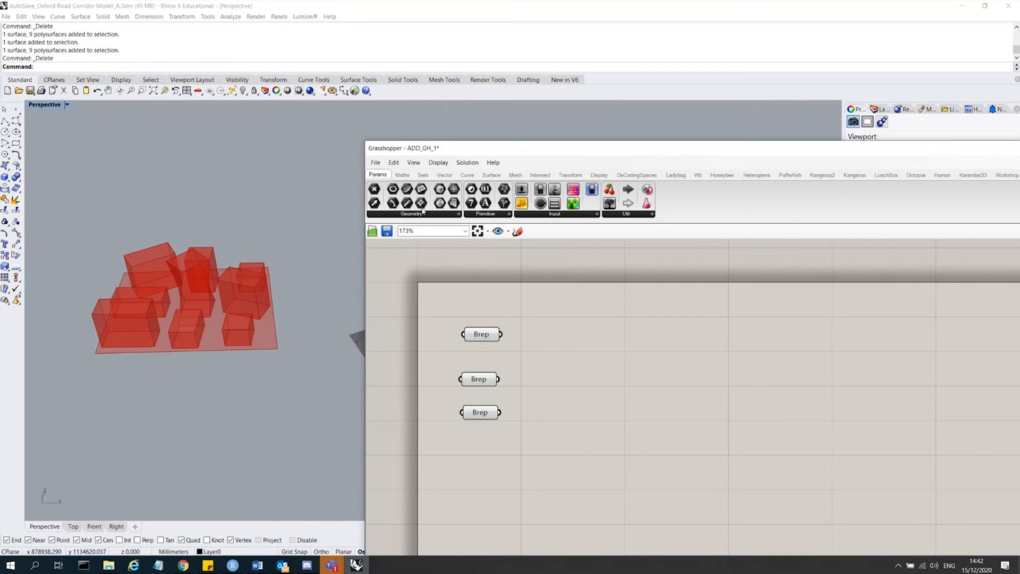
Save the Grasshopper definition.
{"action": "left_click", "coordinate": [387, 231]}
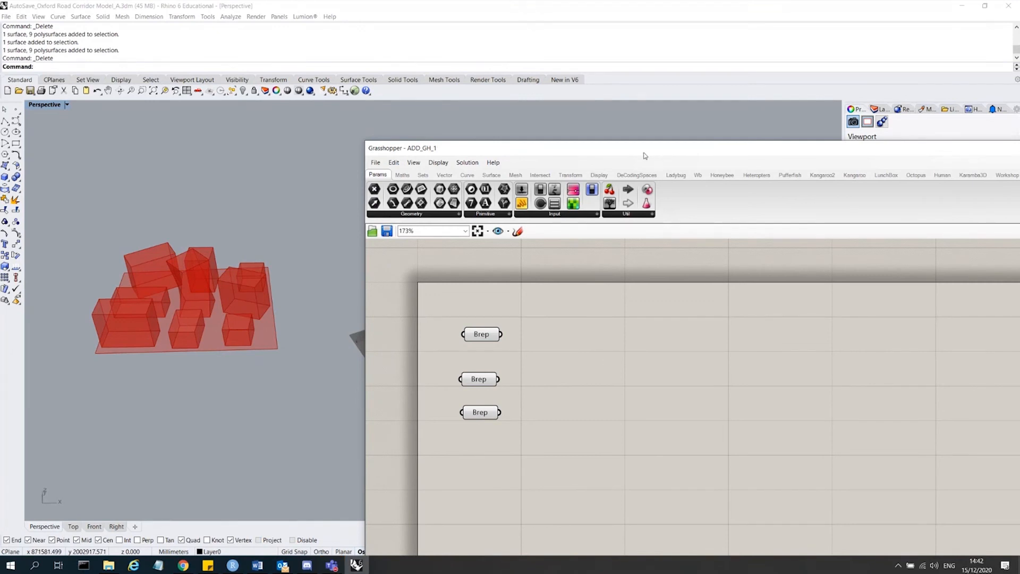
{"action": "left_click_drag", "start_coordinate": [645, 153], "coordinate": [601, 101]}
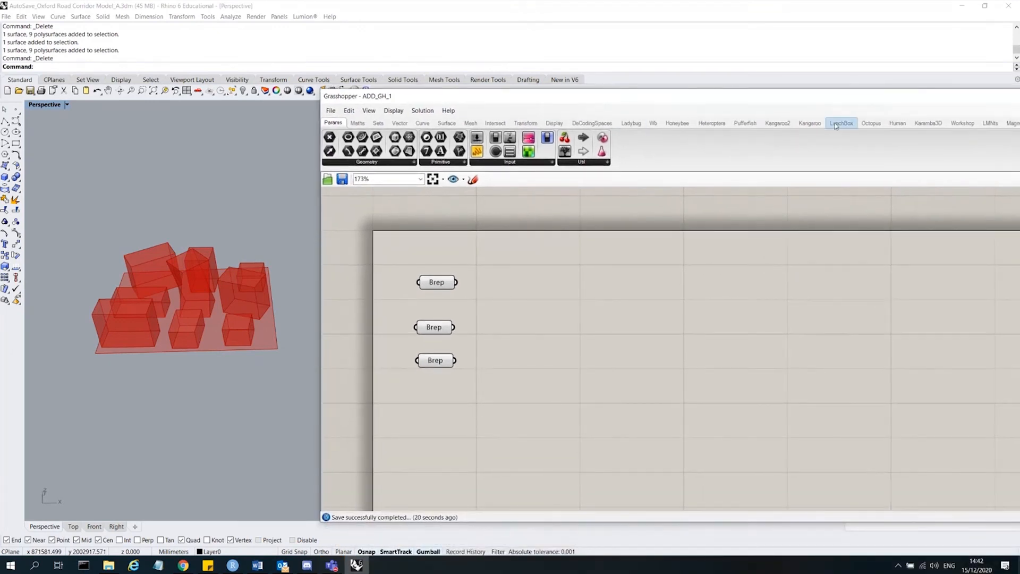
{"action": "mouse_move", "coordinate": [965, 100]}
{"action": "left_mouse_down"}
{"action": "mouse_move", "coordinate": [814, 97]}
{"action": "mouse_move", "coordinate": [961, 100]}
{"action": "left_mouse_up"}
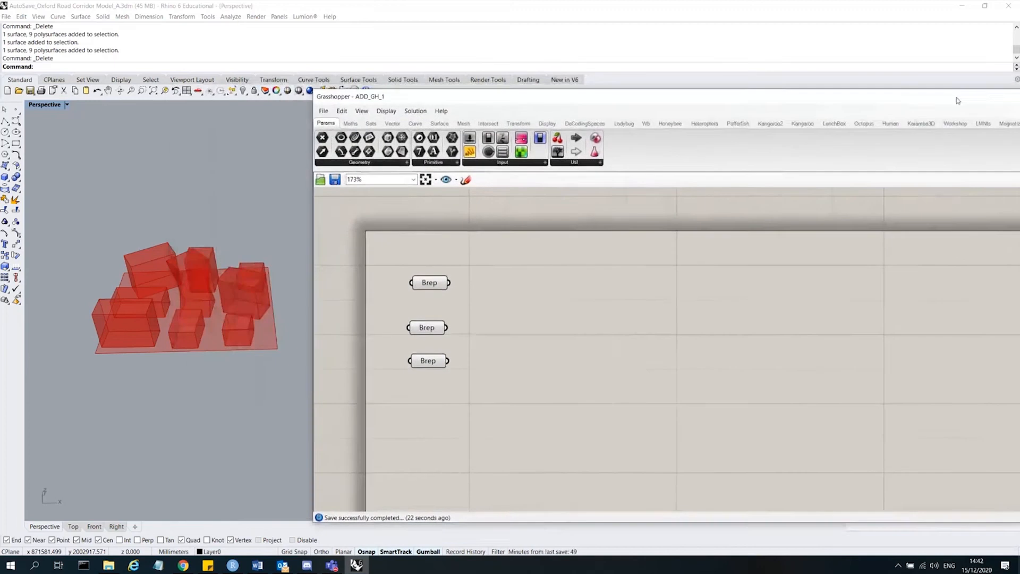
Browse the component panels of the Ladybug tab.
{"action": "left_click", "coordinate": [635, 126]}
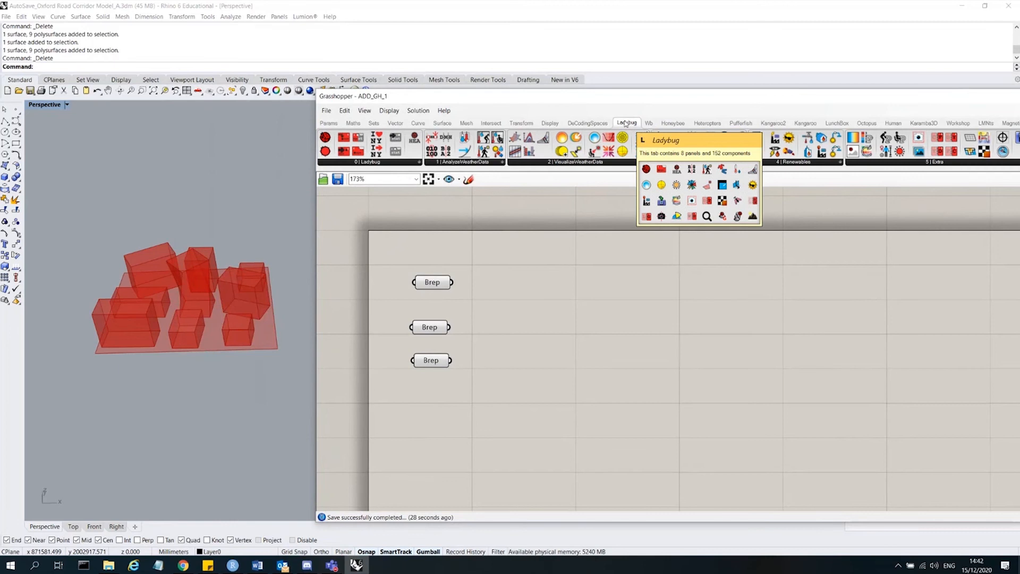
{"action": "left_click_drag", "start_coordinate": [597, 98], "coordinate": [451, 82]}
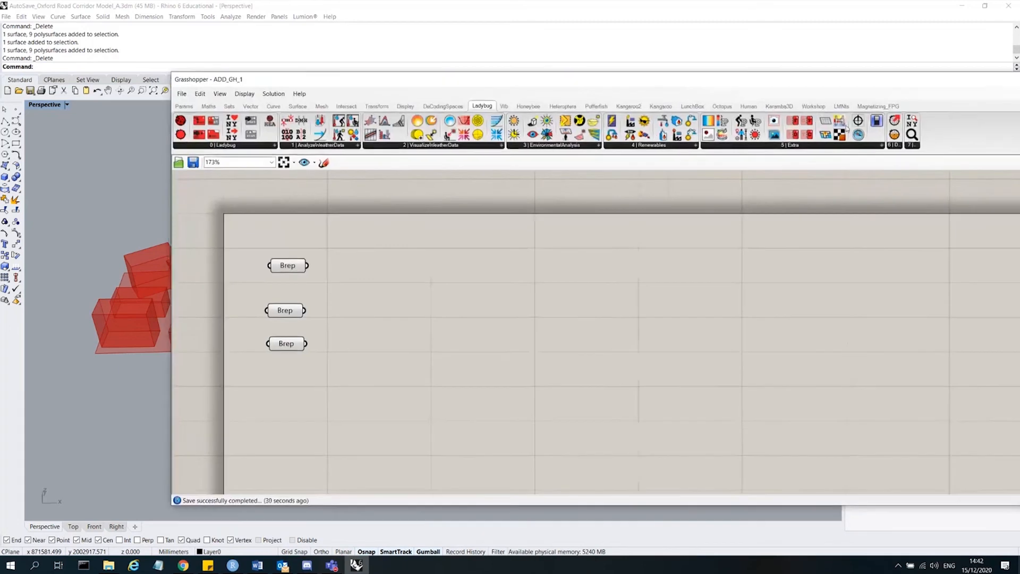
{"action": "left_click", "coordinate": [276, 145]}
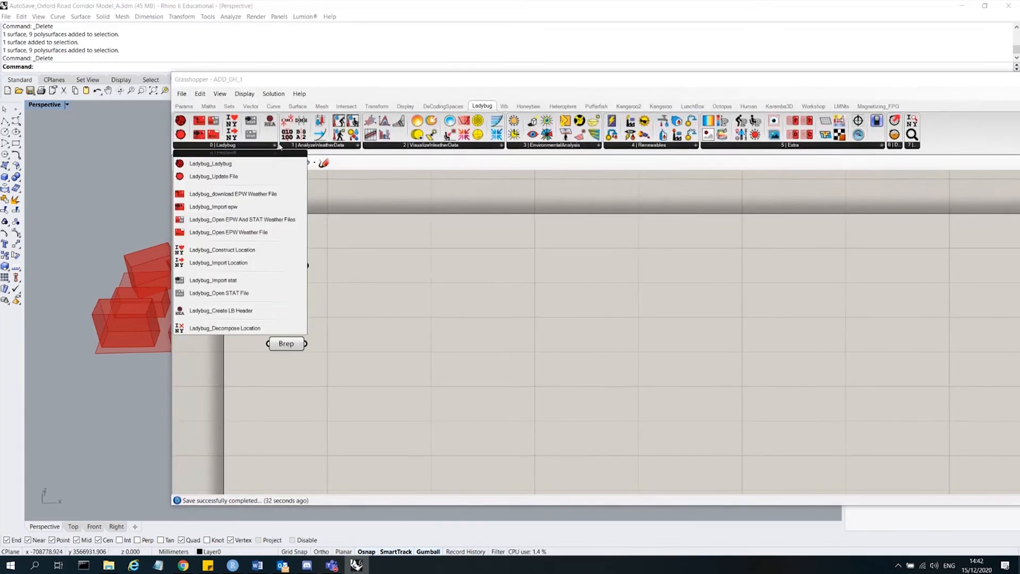
{"action": "left_click", "coordinate": [359, 147]}
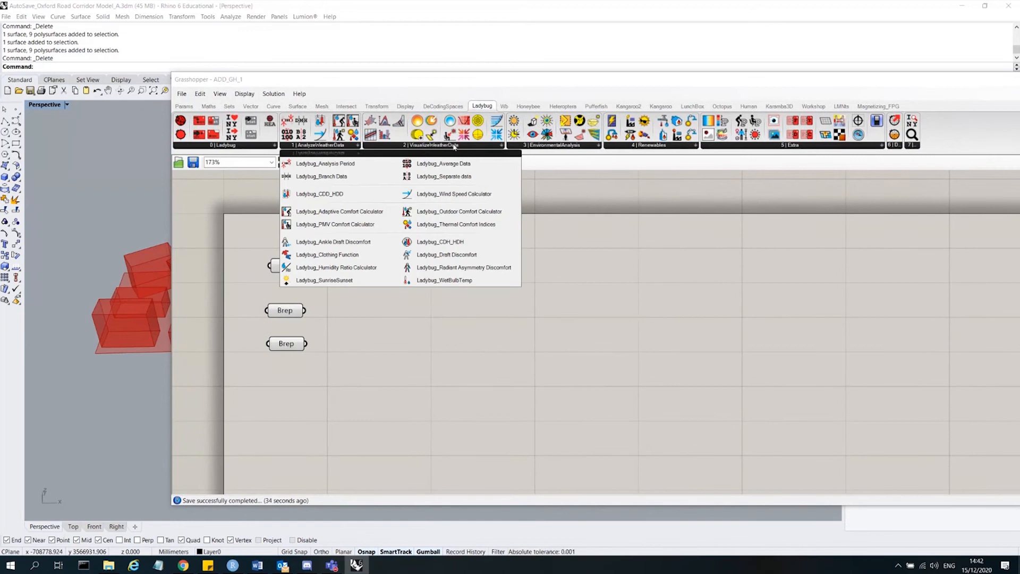
{"action": "left_click", "coordinate": [502, 147]}
{"action": "left_click", "coordinate": [599, 146]}
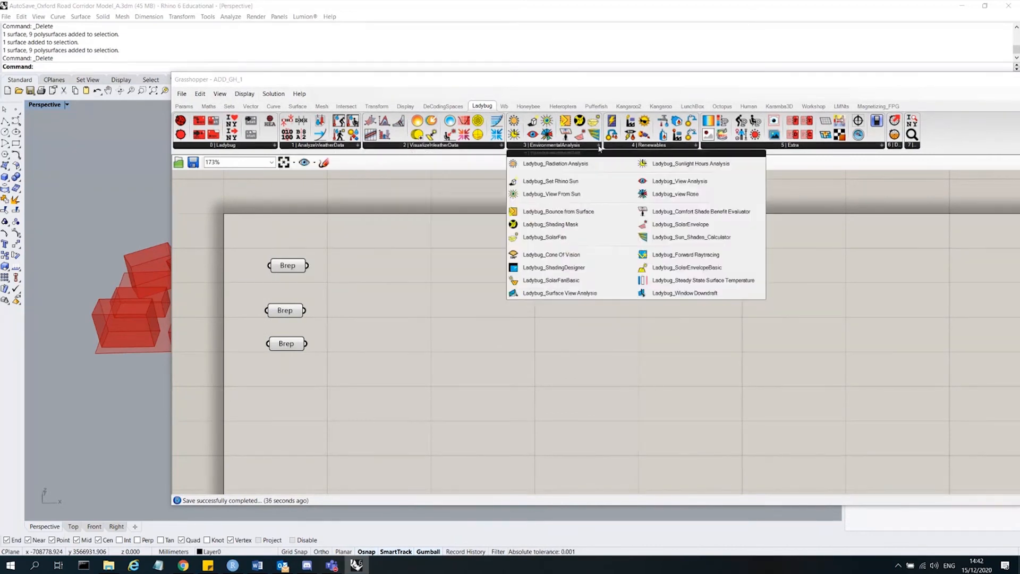
{"action": "left_click", "coordinate": [696, 146]}
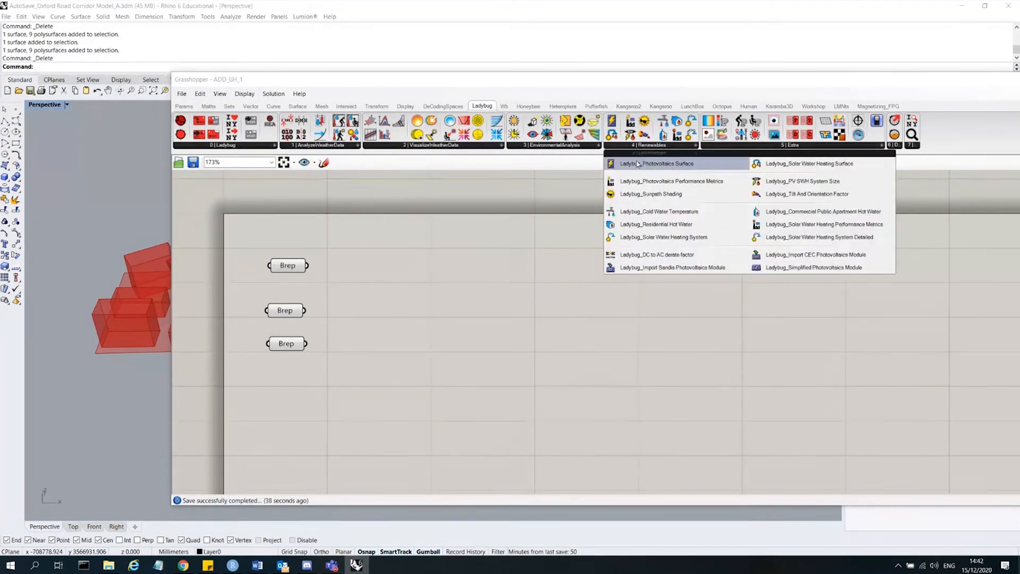
{"action": "left_click", "coordinate": [879, 146]}
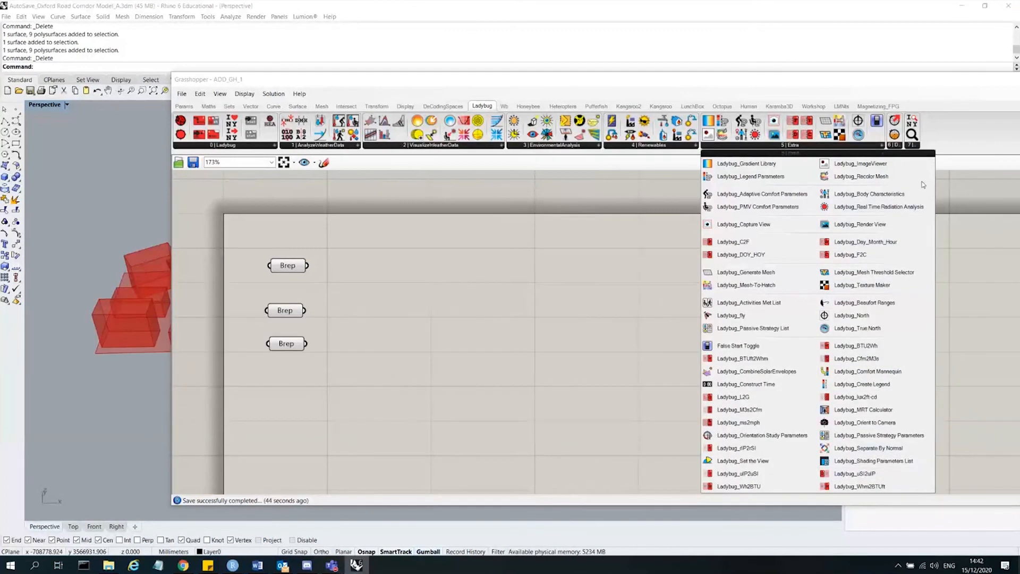
{"action": "left_click", "coordinate": [899, 146]}
{"action": "left_click", "coordinate": [912, 147]}
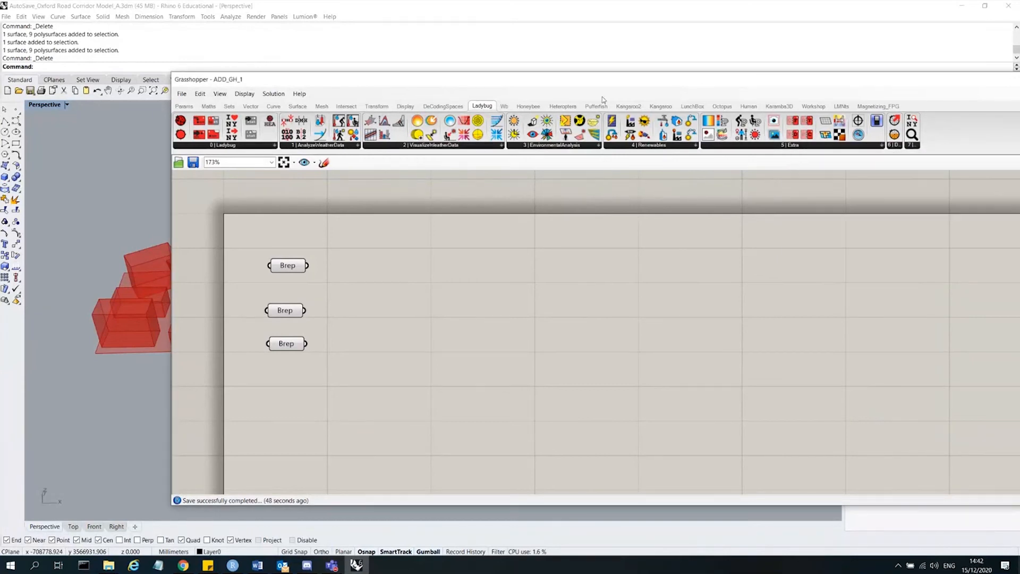
{"action": "left_click_drag", "start_coordinate": [607, 84], "coordinate": [656, 82]}
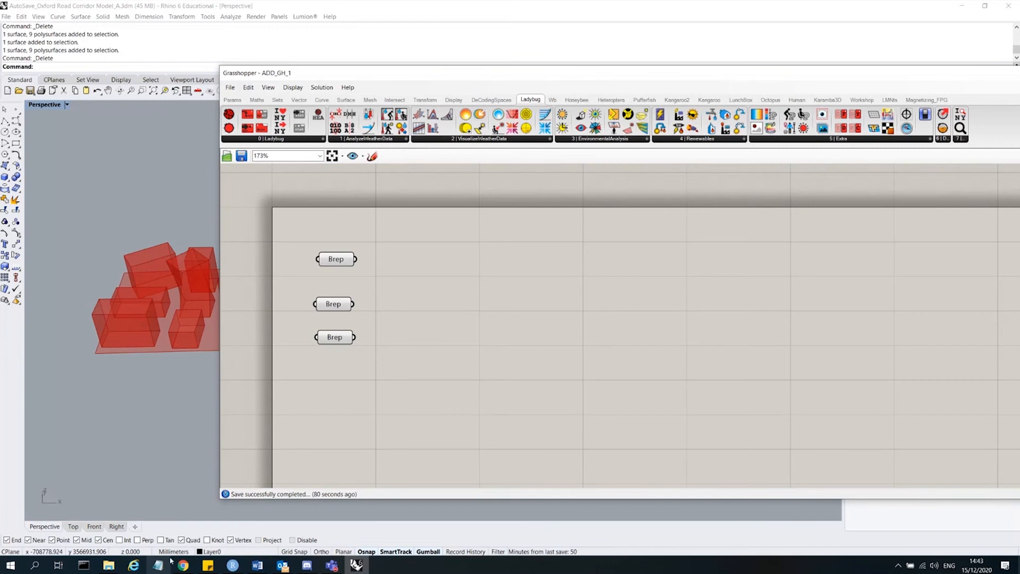
Switch to the web browser and search Google for epw file.
{"action": "mouse_move", "coordinate": [183, 565]}
{"action": "left_click", "coordinate": [253, 519]}
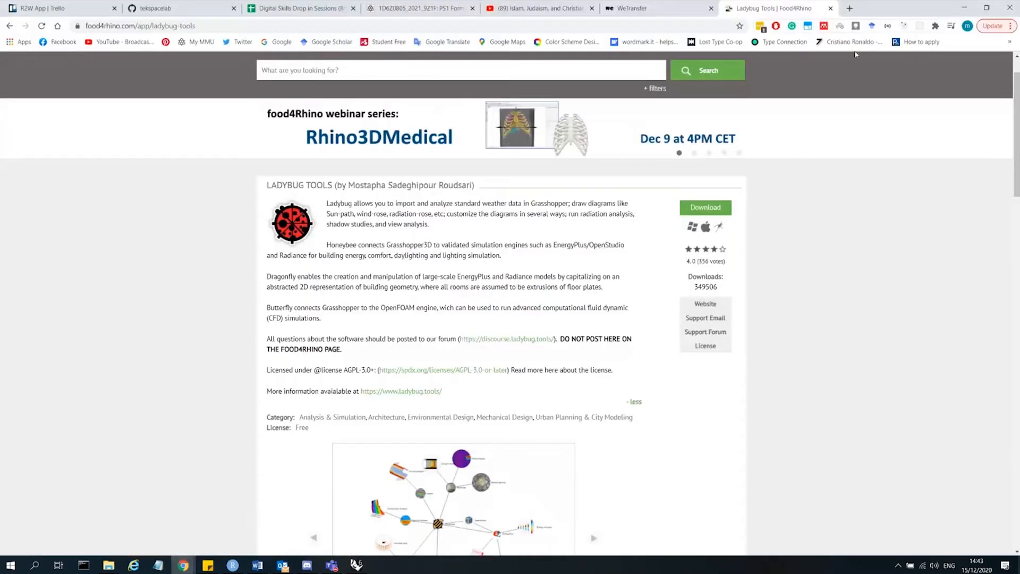
{"action": "left_click", "coordinate": [849, 8]}
{"action": "type", "text": "epw file"}
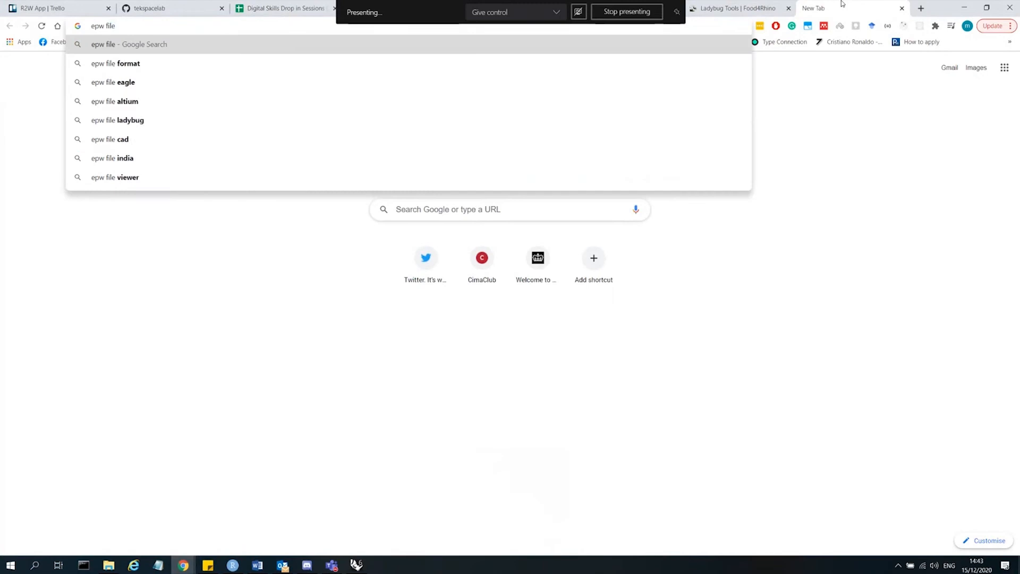
{"action": "key", "text": "Return"}
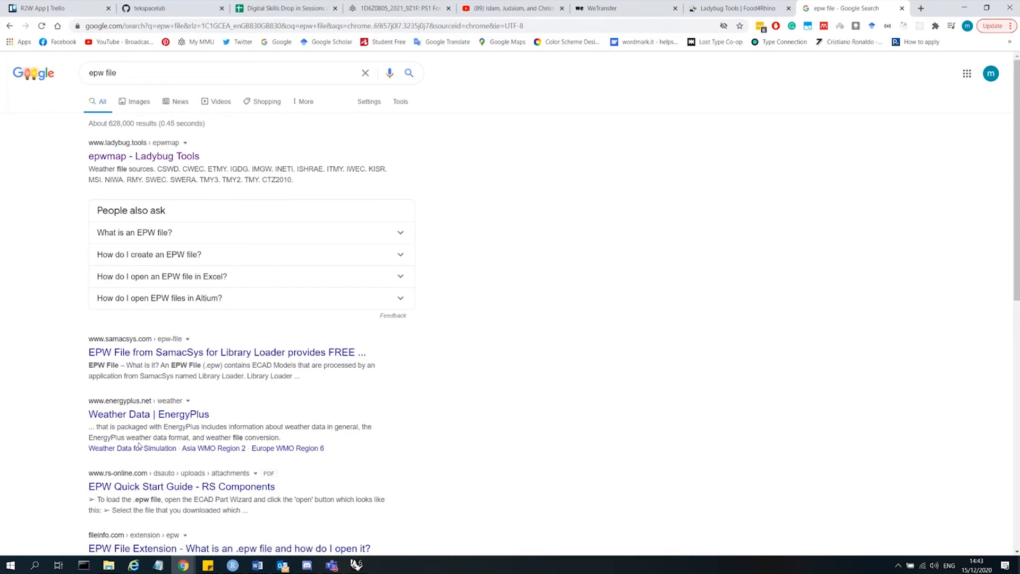
{"action": "left_click_drag", "start_coordinate": [90, 437], "coordinate": [193, 439]}
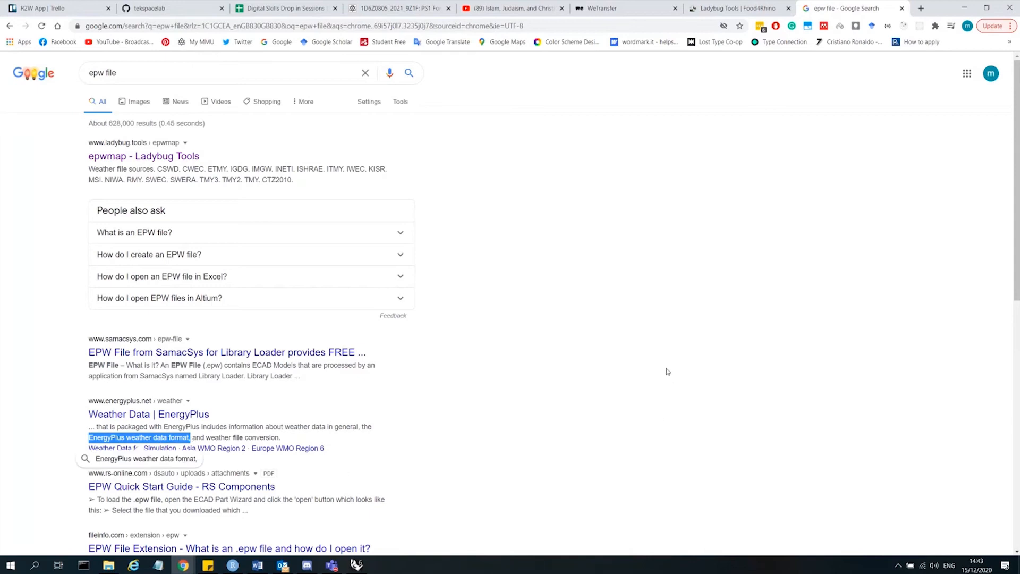
{"action": "left_click", "coordinate": [680, 367]}
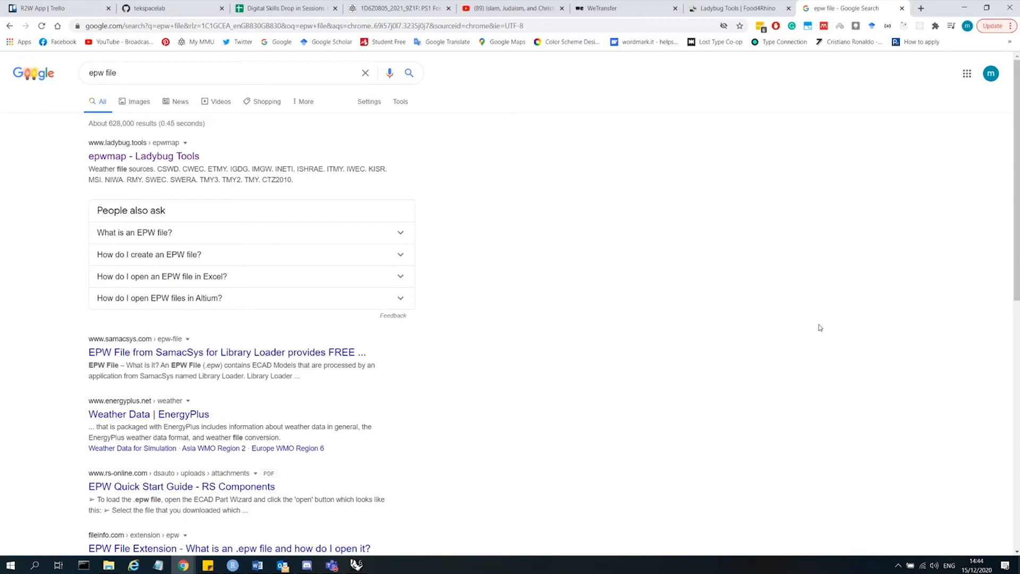
Place the Ladybug_download EPW Weather File component on the Grasshopper canvas.
{"action": "left_click", "coordinate": [970, 9]}
{"action": "left_click_drag", "start_coordinate": [311, 74], "coordinate": [291, 65]}
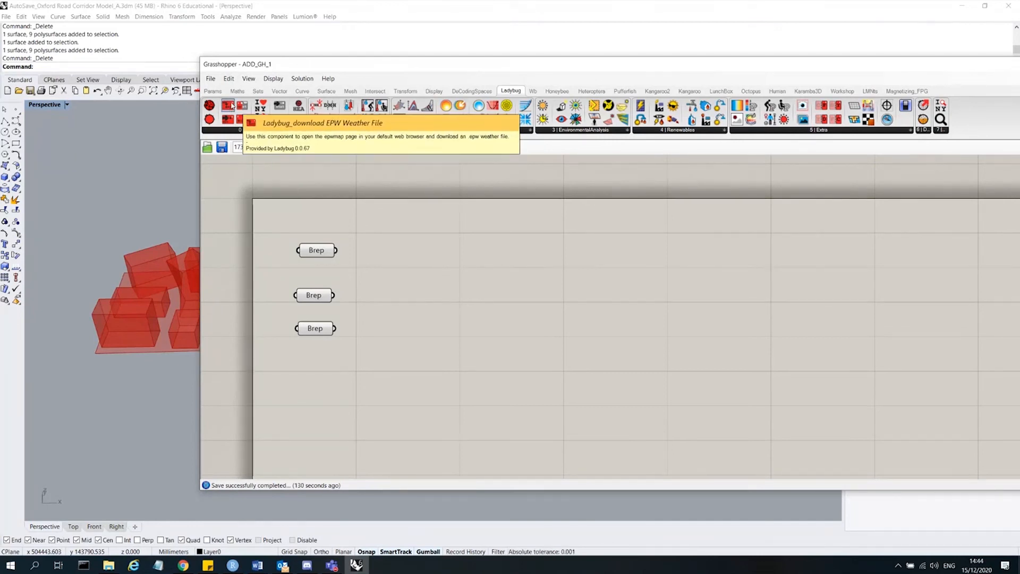
{"action": "left_click_drag", "start_coordinate": [229, 107], "coordinate": [432, 221]}
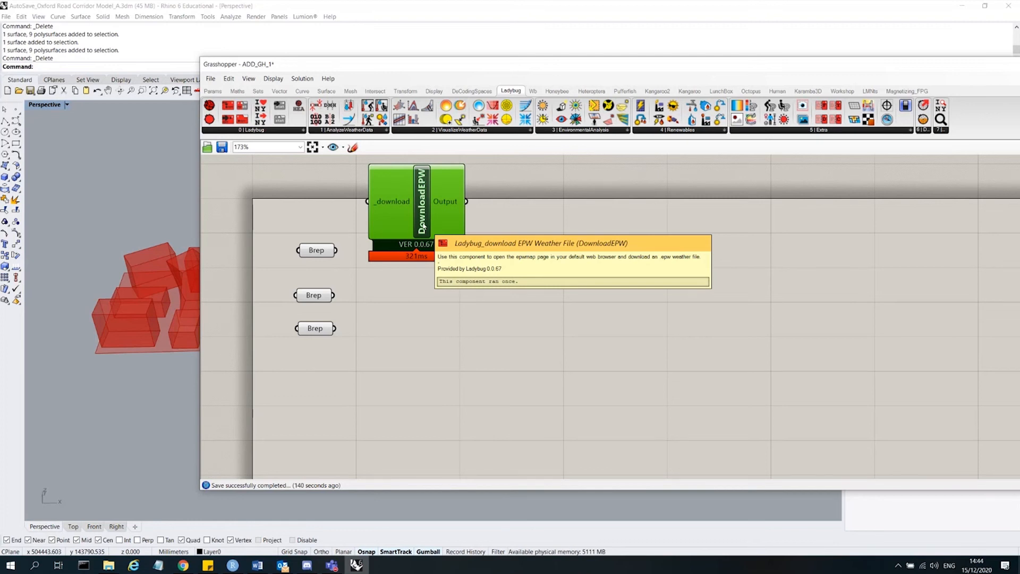
{"action": "left_click", "coordinate": [269, 206]}
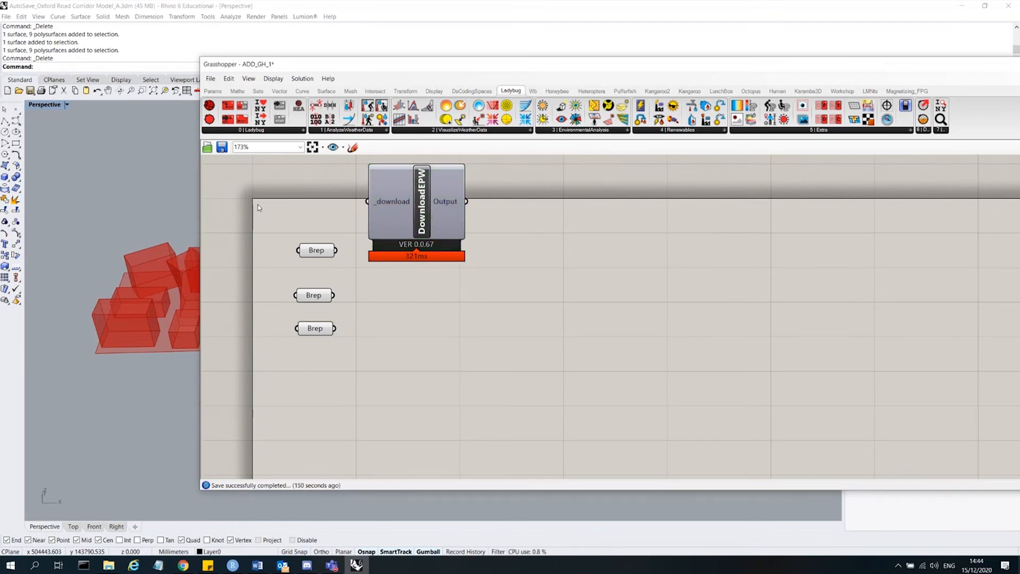
Add a Boolean Toggle component through the canvas search for bool.
{"action": "double_click", "coordinate": [279, 177]}
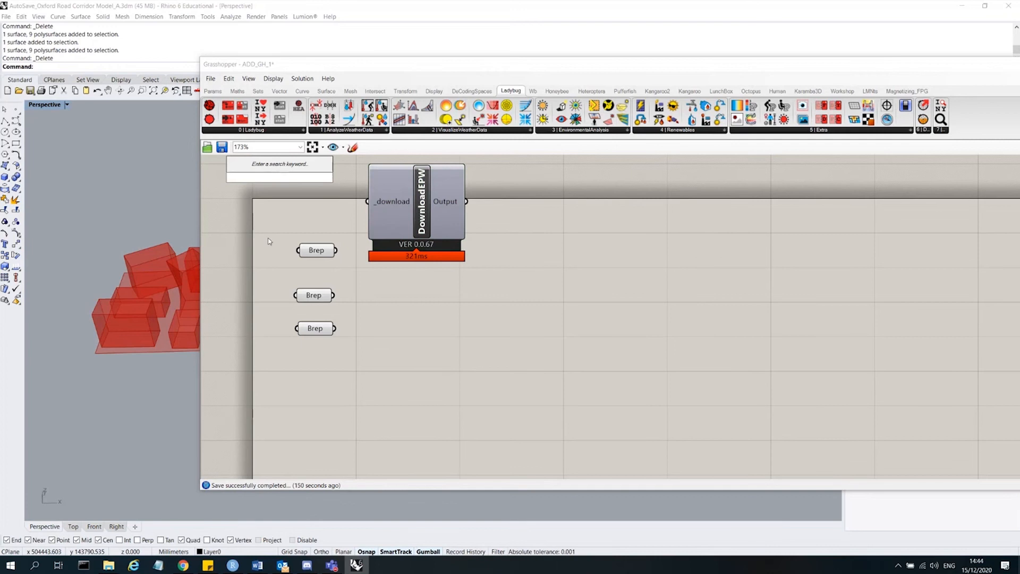
{"action": "mouse_move", "coordinate": [402, 200]}
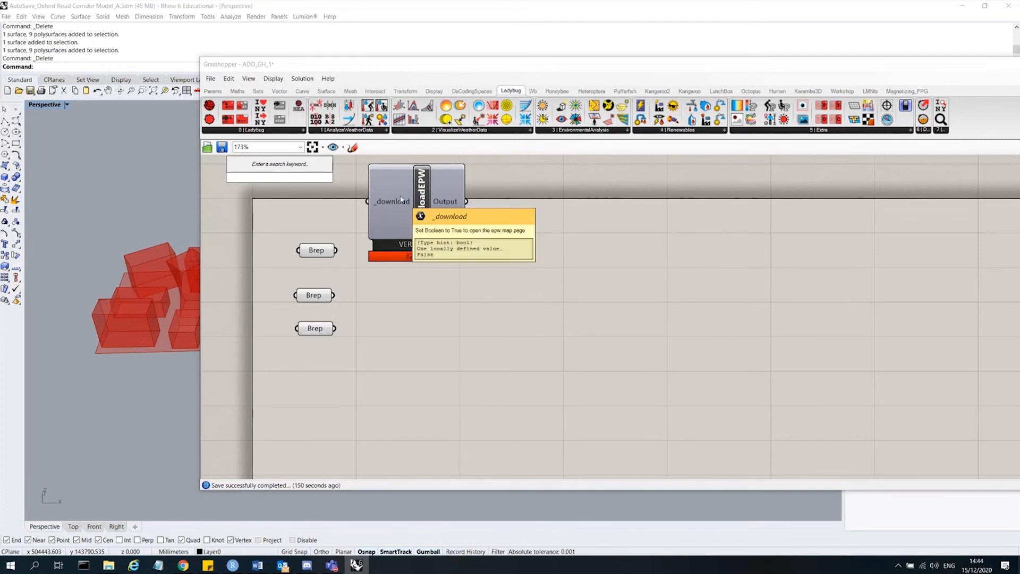
{"action": "left_click", "coordinate": [392, 202]}
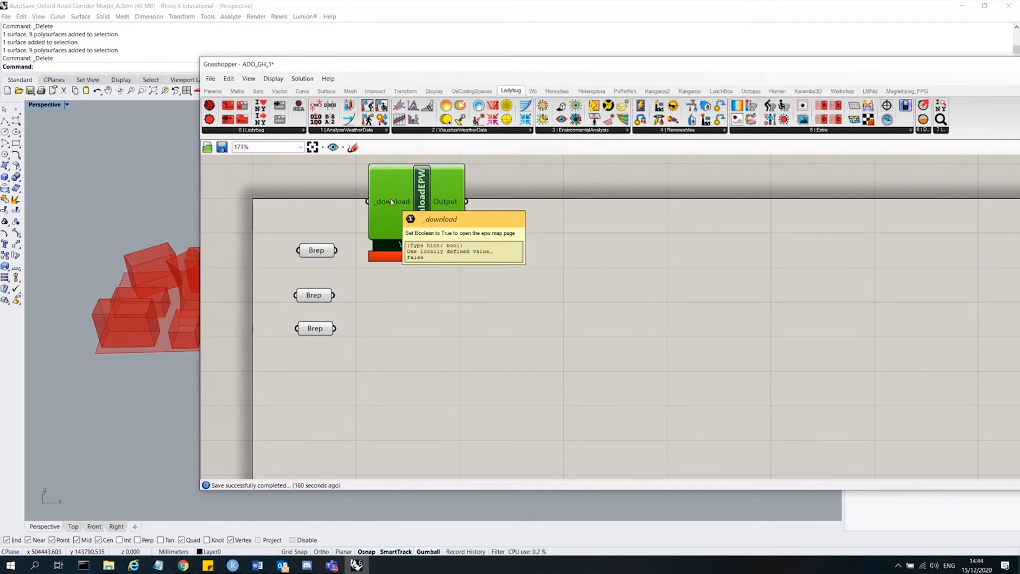
{"action": "double_click", "coordinate": [294, 192]}
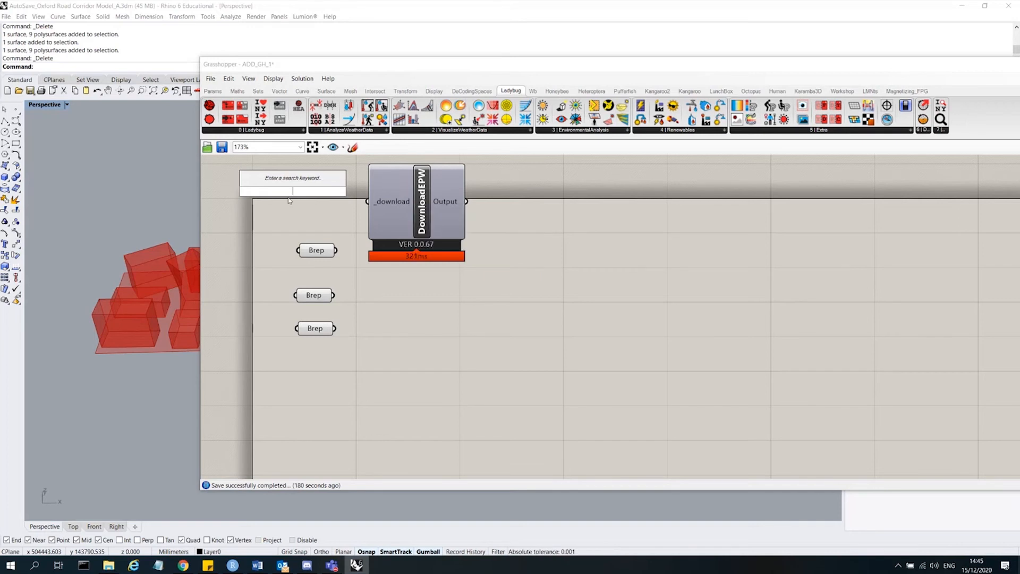
{"action": "type", "text": "bool"}
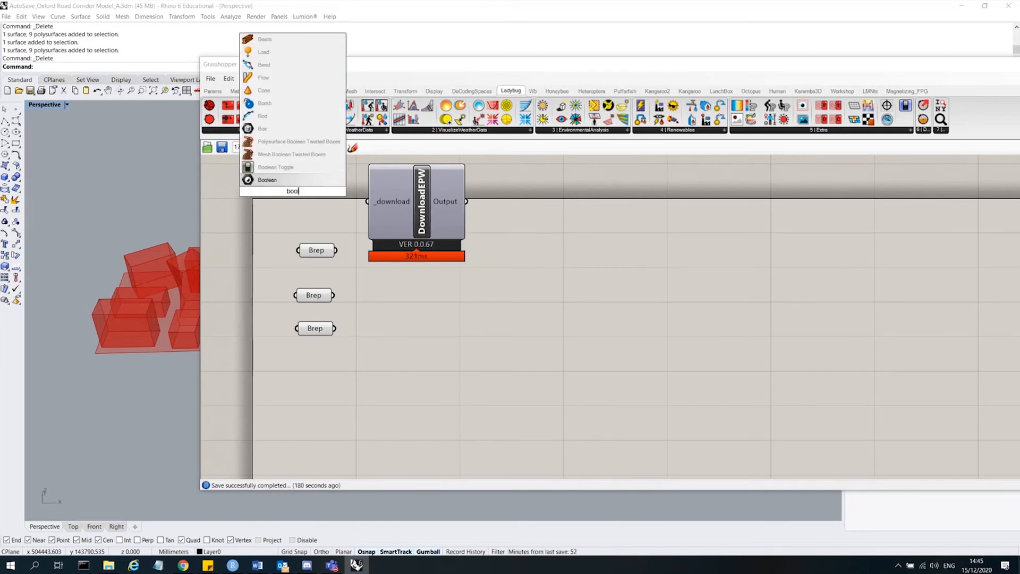
{"action": "left_click", "coordinate": [274, 167]}
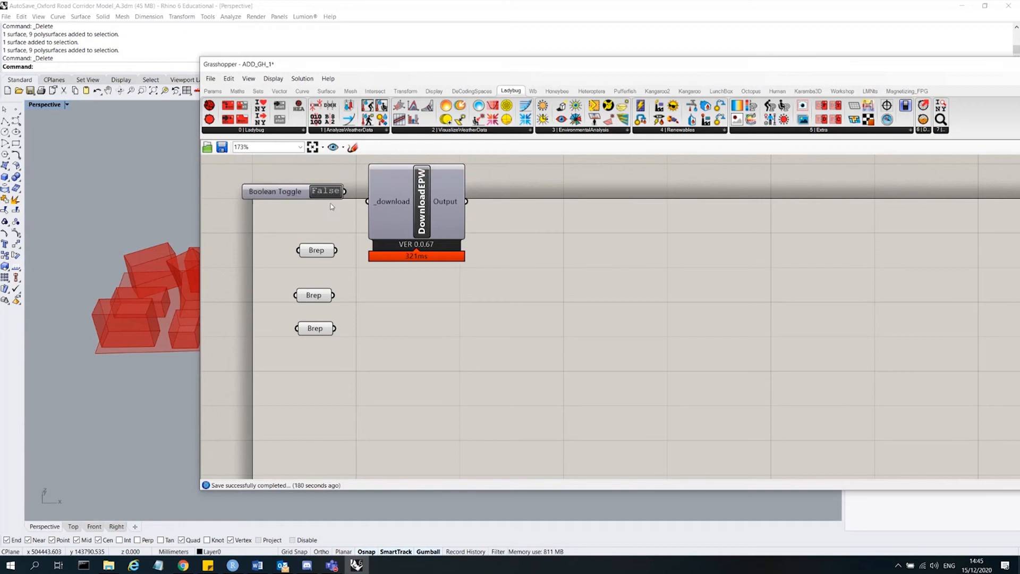
Wire the Boolean Toggle into the _download input and switch it to True to open the EPW map.
{"action": "left_click_drag", "start_coordinate": [285, 197], "coordinate": [285, 218]}
{"action": "left_click_drag", "start_coordinate": [346, 212], "coordinate": [367, 201]}
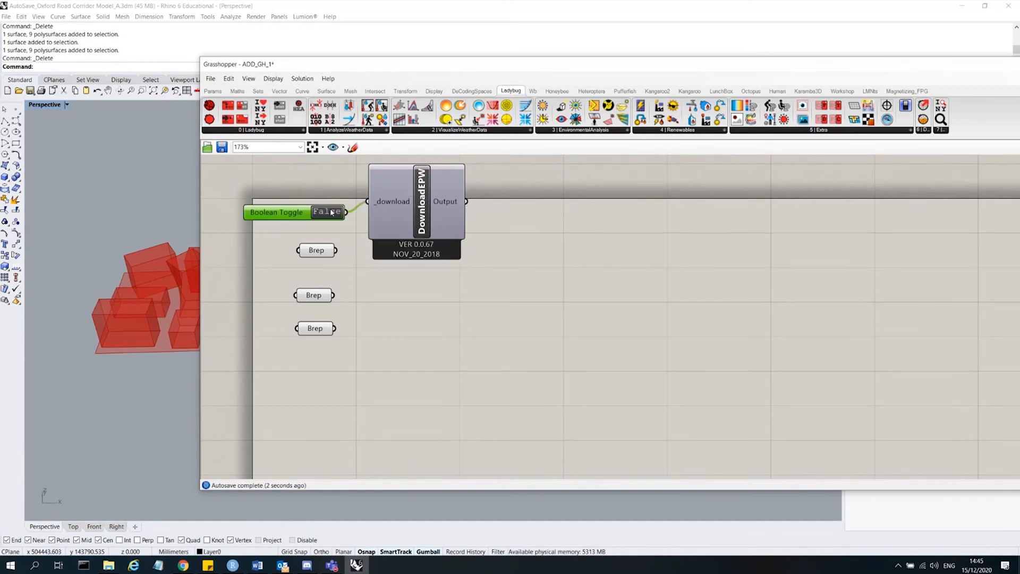
{"action": "mouse_move", "coordinate": [391, 206]}
{"action": "double_click", "coordinate": [332, 212]}
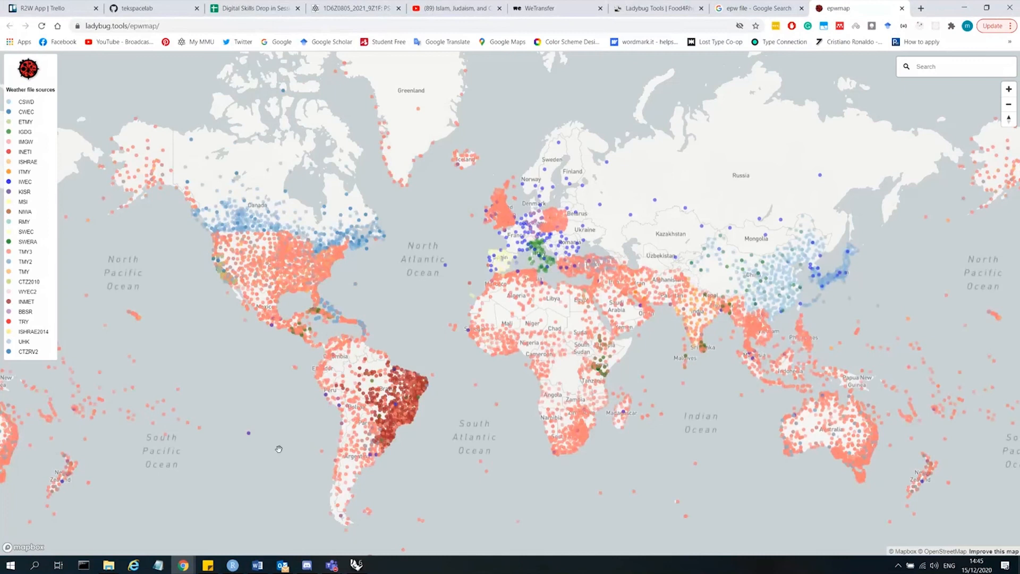
Explore the weather file locations on the EPW map.
{"action": "scroll", "coordinate": [600, 393], "scroll_direction": "down", "scroll_amount": 2}
{"action": "scroll", "coordinate": [600, 393], "scroll_direction": "down", "scroll_amount": 1}
{"action": "left_click_drag", "start_coordinate": [600, 393], "coordinate": [760, 343]}
{"action": "left_click_drag", "start_coordinate": [278, 392], "coordinate": [481, 405]}
{"action": "scroll", "coordinate": [439, 217], "scroll_direction": "up", "scroll_amount": 2}
{"action": "scroll", "coordinate": [439, 216], "scroll_direction": "up", "scroll_amount": 1}
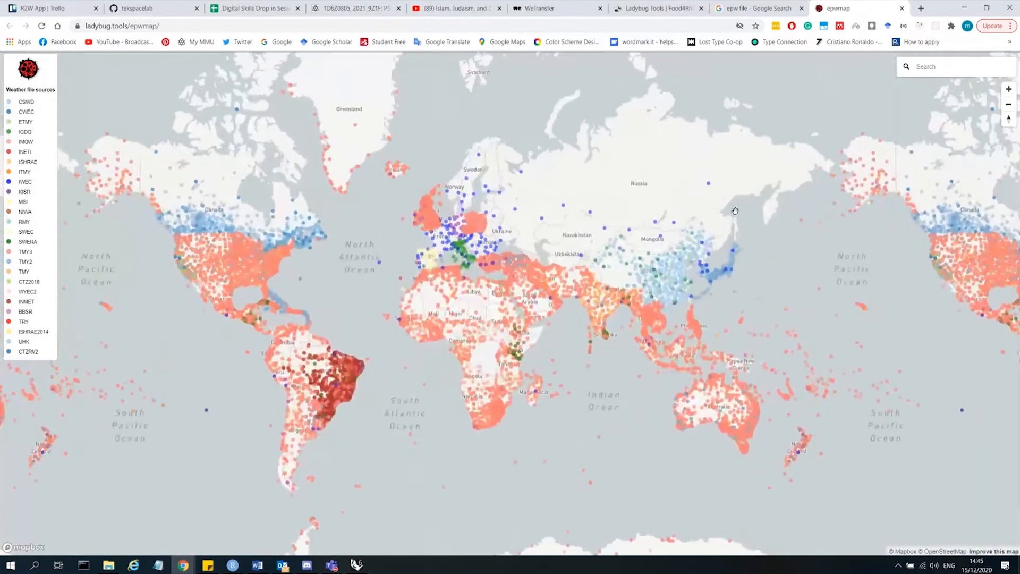
Explore weather stations on the EPW map, zooming into the Manchester area of England.
{"action": "scroll", "coordinate": [444, 125], "scroll_direction": "up", "scroll_amount": 2}
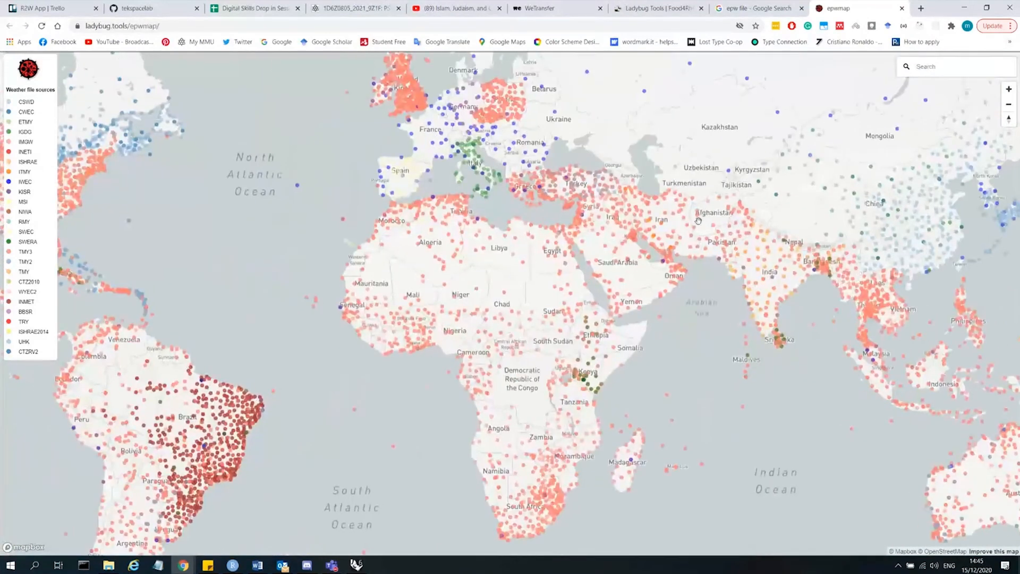
{"action": "scroll", "coordinate": [517, 285], "scroll_direction": "up", "scroll_amount": 2}
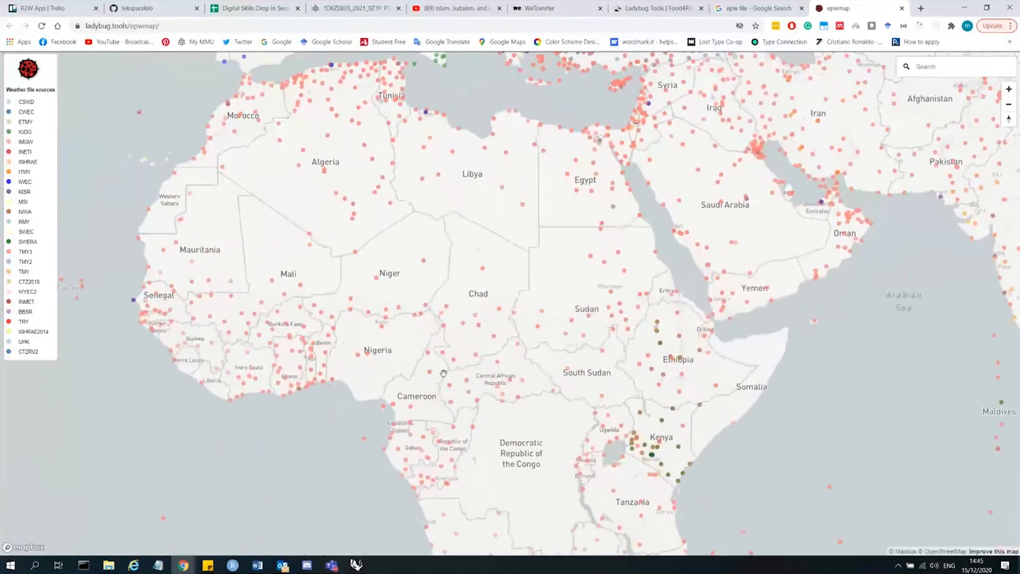
{"action": "scroll", "coordinate": [419, 356], "scroll_direction": "down", "scroll_amount": 2}
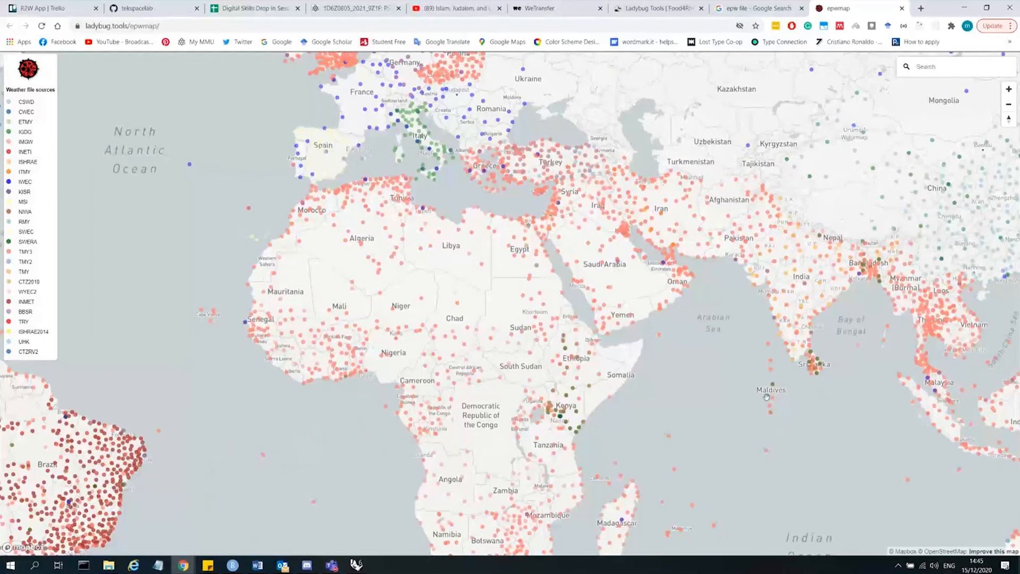
{"action": "left_click_drag", "start_coordinate": [765, 396], "coordinate": [569, 450]}
{"action": "left_click_drag", "start_coordinate": [710, 91], "coordinate": [606, 209]}
{"action": "left_click_drag", "start_coordinate": [653, 69], "coordinate": [630, 218]}
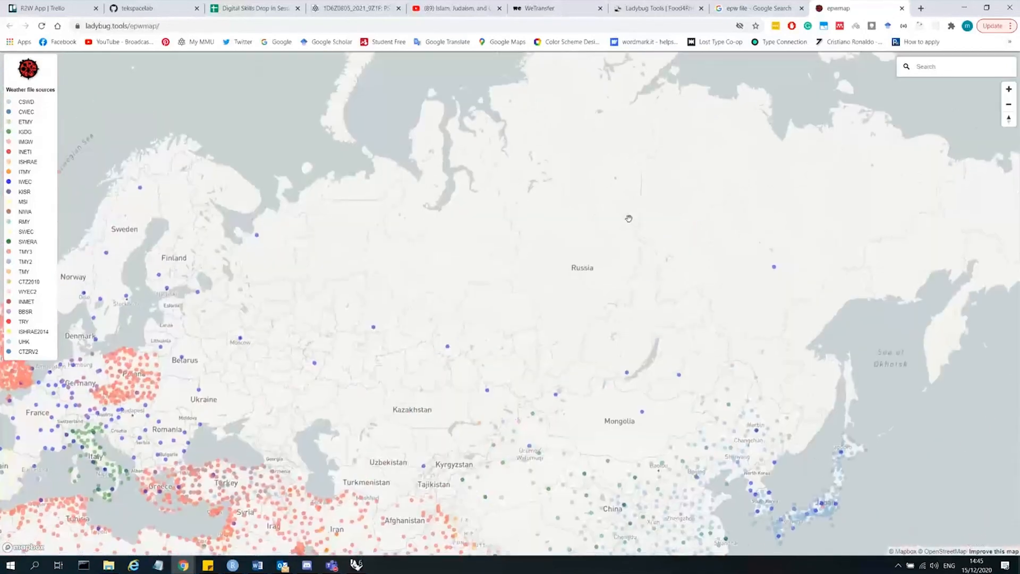
{"action": "left_click", "coordinate": [774, 271]}
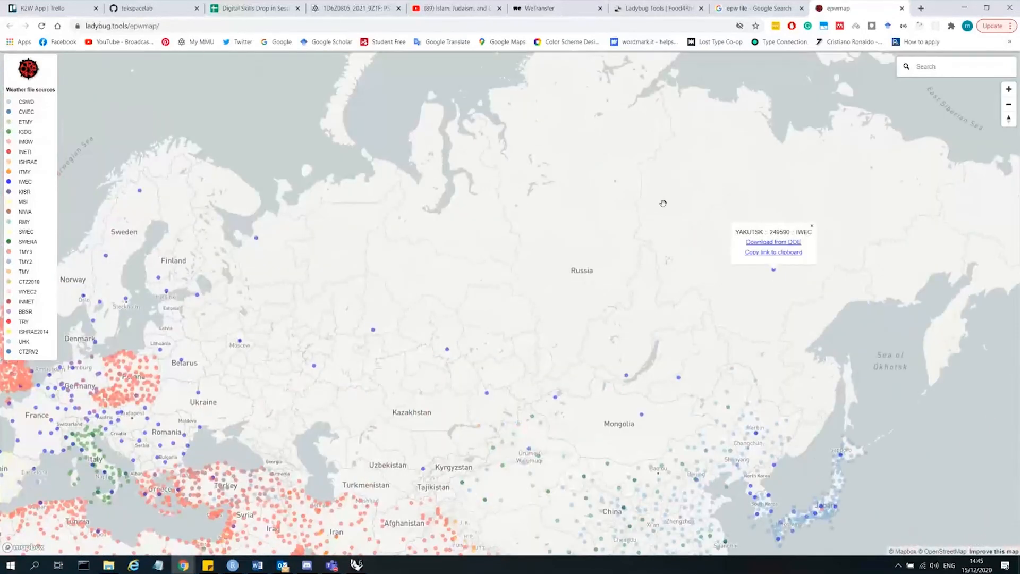
{"action": "left_click_drag", "start_coordinate": [345, 280], "coordinate": [818, 244]}
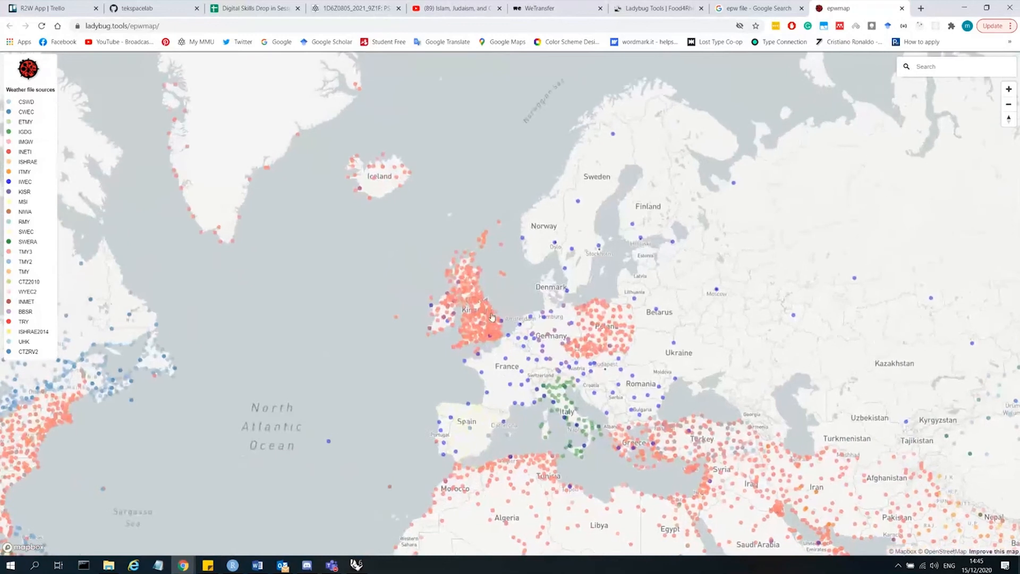
{"action": "scroll", "coordinate": [464, 294], "scroll_direction": "up", "scroll_amount": 5}
{"action": "scroll", "coordinate": [464, 294], "scroll_direction": "up", "scroll_amount": 6}
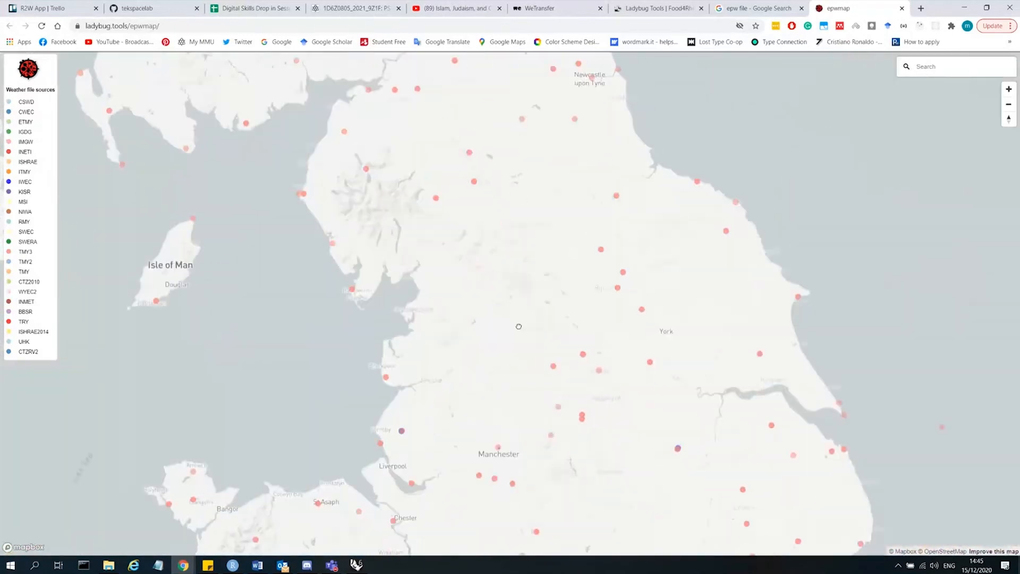
{"action": "scroll", "coordinate": [433, 303], "scroll_direction": "up", "scroll_amount": 5}
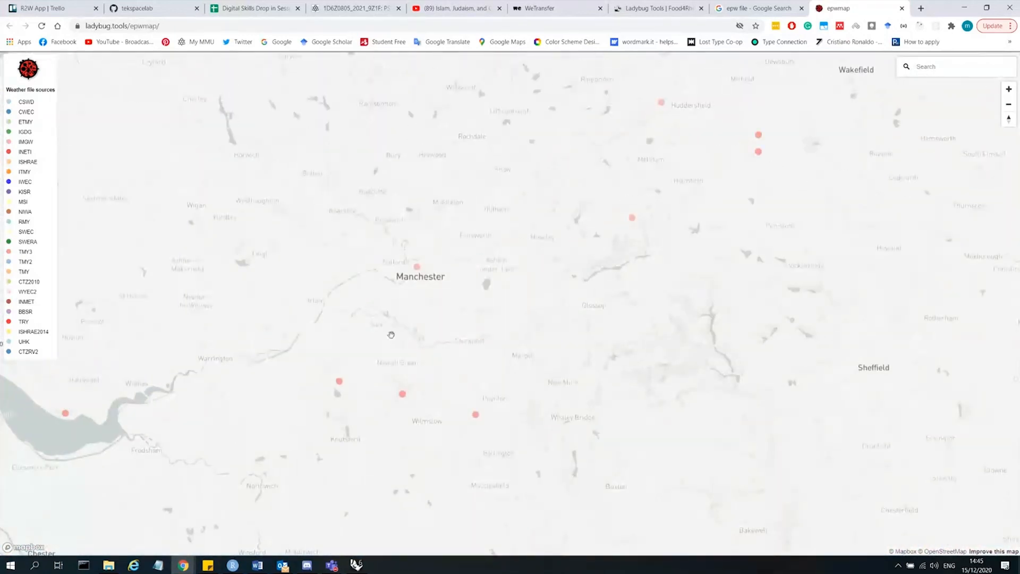
{"action": "scroll", "coordinate": [405, 363], "scroll_direction": "up", "scroll_amount": 4}
{"action": "scroll", "coordinate": [717, 259], "scroll_direction": "down", "scroll_amount": 4}
Open the Manchester Barton weather station's download options on the EPW map.
{"action": "left_click", "coordinate": [540, 226]}
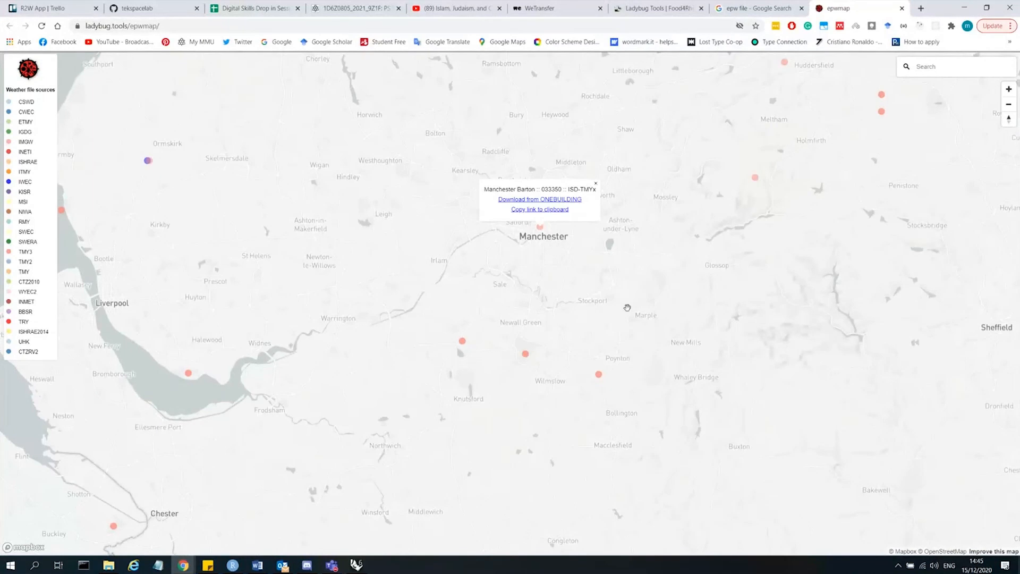
{"action": "scroll", "coordinate": [572, 141], "scroll_direction": "down", "scroll_amount": 2}
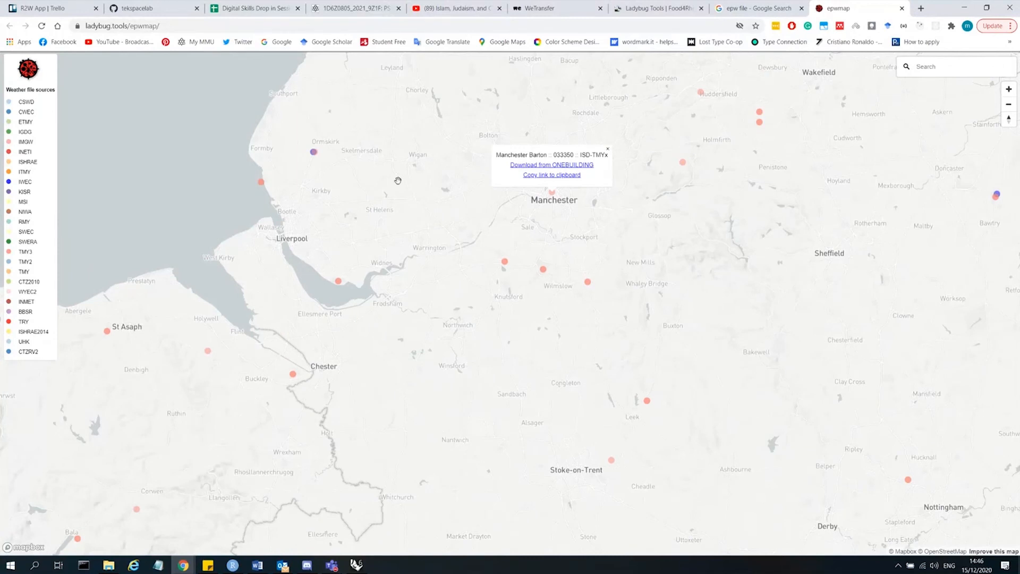
{"action": "scroll", "coordinate": [599, 249], "scroll_direction": "down", "scroll_amount": 2}
{"action": "scroll", "coordinate": [569, 205], "scroll_direction": "up", "scroll_amount": 3}
{"action": "scroll", "coordinate": [566, 146], "scroll_direction": "up", "scroll_amount": 1}
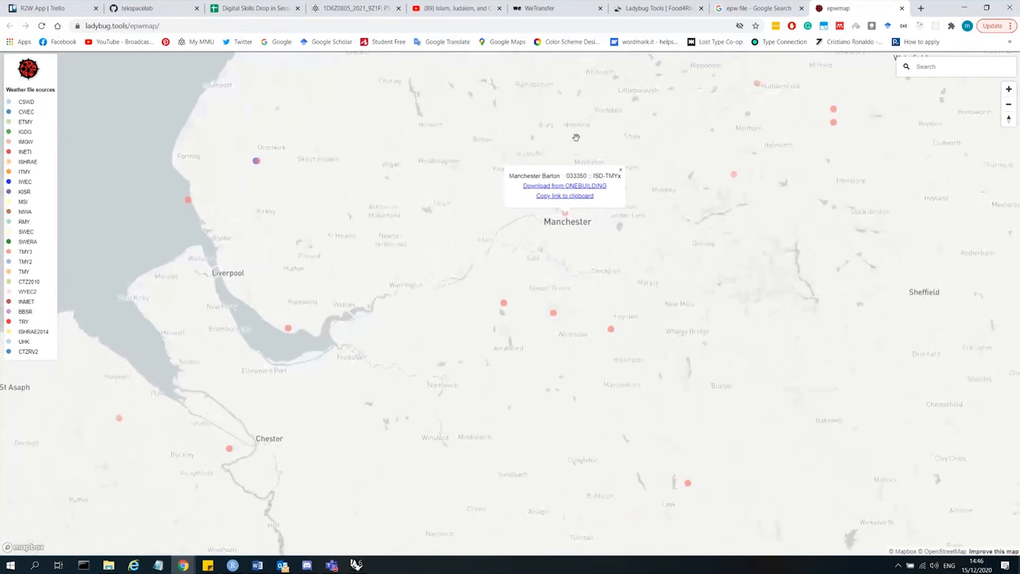
{"action": "left_click", "coordinate": [557, 192]}
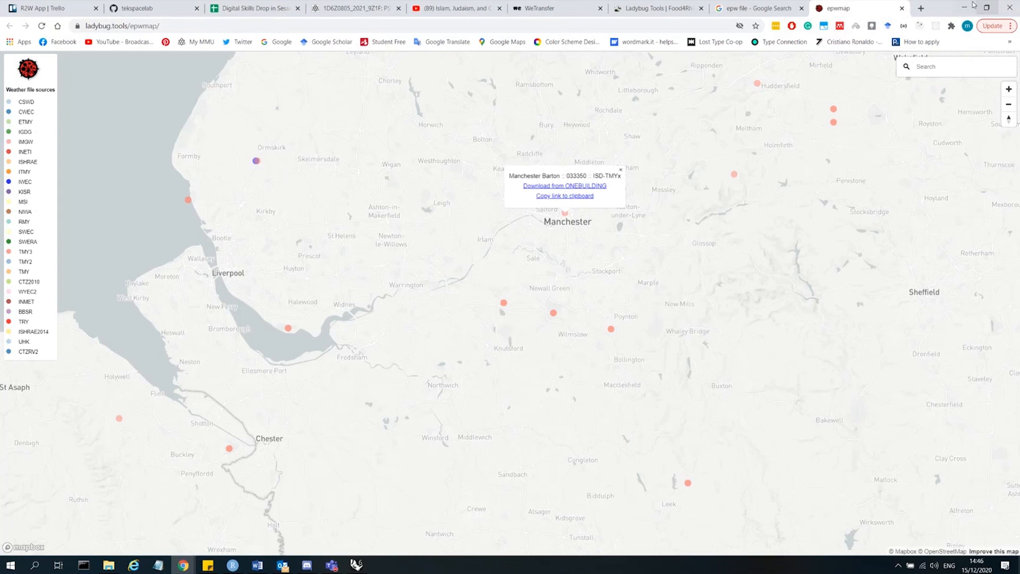
Switch to Grasshopper and place the Ladybug_Import epw component on the canvas.
{"action": "mouse_move", "coordinate": [285, 568]}
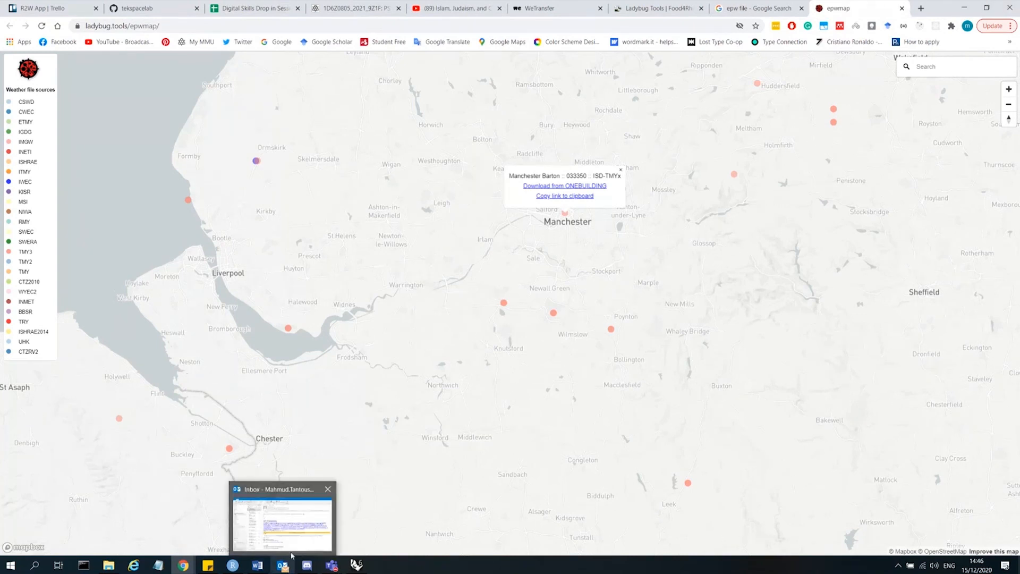
{"action": "mouse_move", "coordinate": [108, 565]}
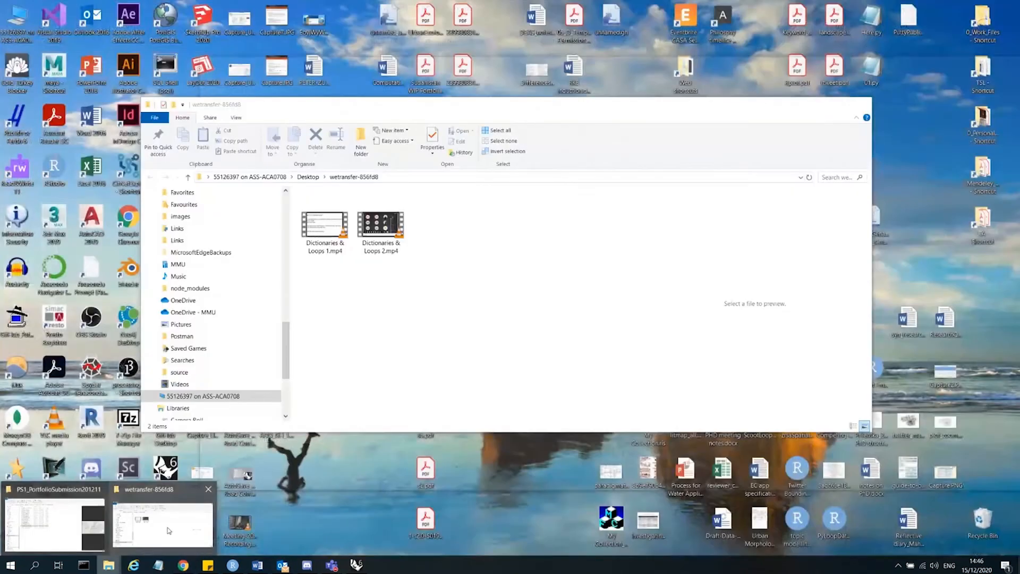
{"action": "left_click", "coordinate": [169, 530]}
{"action": "left_click", "coordinate": [308, 177]}
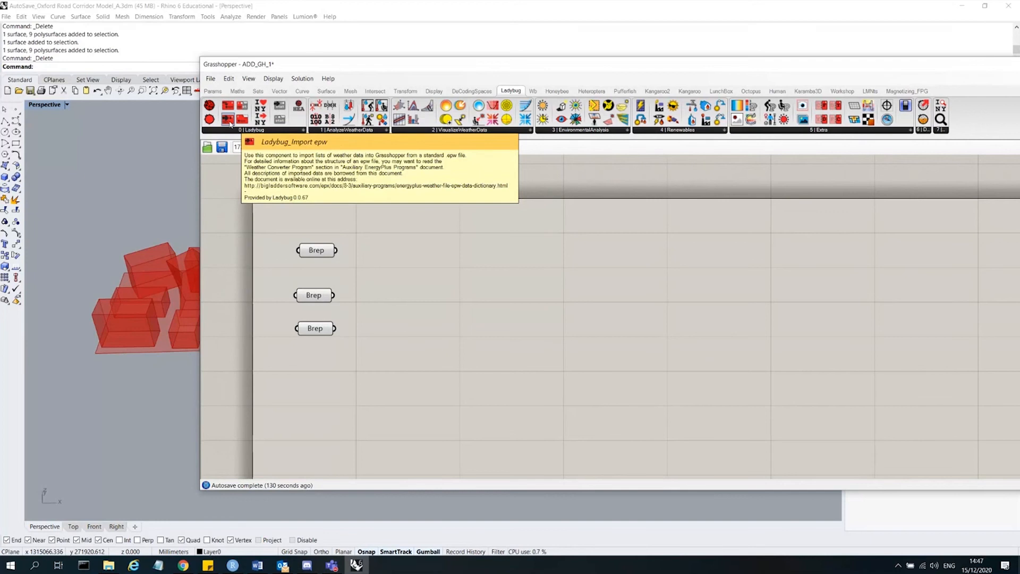
{"action": "left_click_drag", "start_coordinate": [230, 124], "coordinate": [472, 202]}
{"action": "scroll", "coordinate": [508, 355], "scroll_direction": "down", "scroll_amount": 2}
{"action": "scroll", "coordinate": [452, 260], "scroll_direction": "up", "scroll_amount": 3}
{"action": "left_click", "coordinate": [442, 259]}
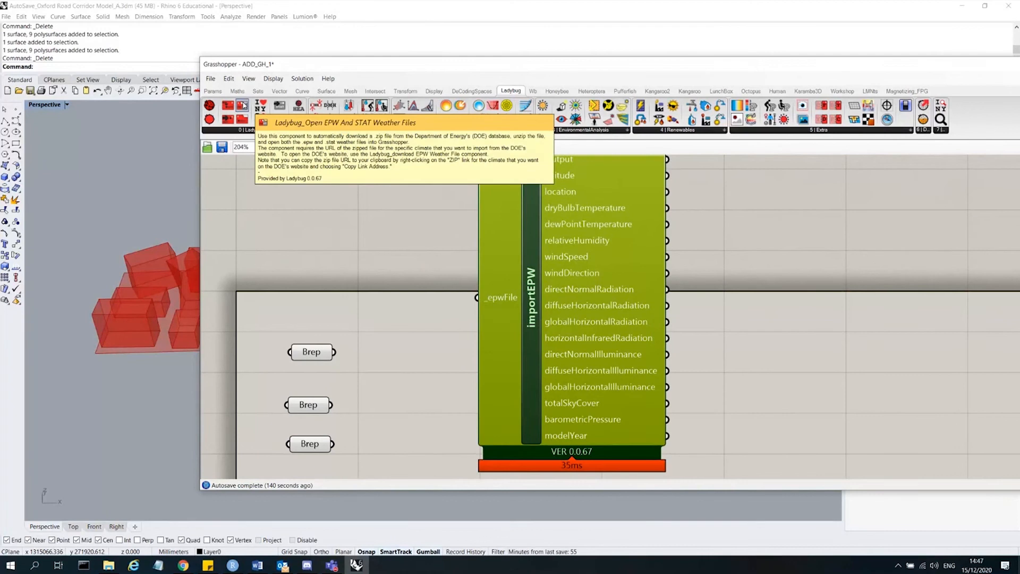
Add the Ladybug_Open EPW And STAT Weather Files component and delete it again.
{"action": "left_click_drag", "start_coordinate": [242, 105], "coordinate": [340, 236]}
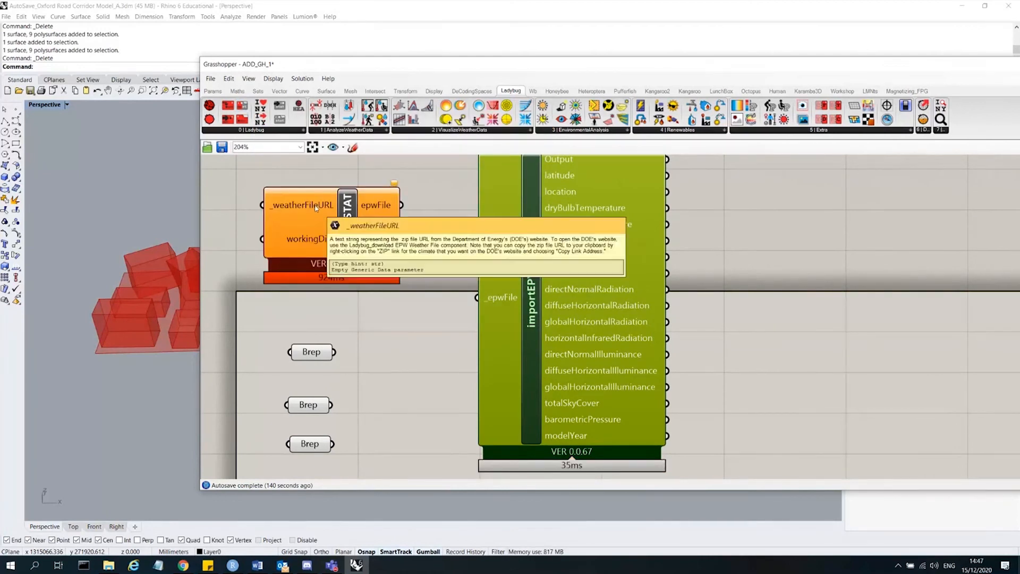
{"action": "mouse_move", "coordinate": [316, 243]}
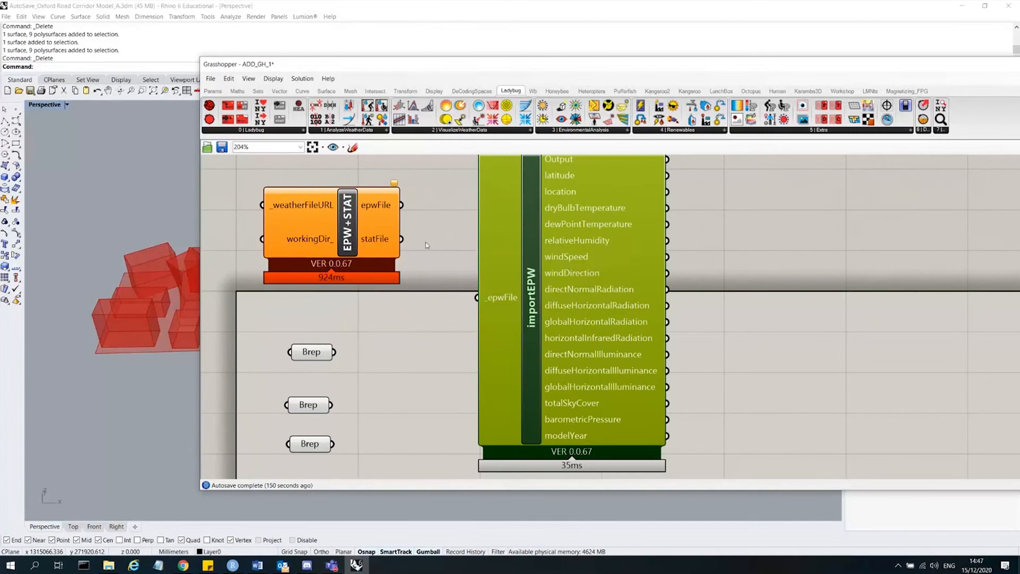
{"action": "left_click_drag", "start_coordinate": [426, 243], "coordinate": [384, 246]}
{"action": "key", "text": "Delete"}
Place the Ladybug Open weather file component beside importEPW and arrange both components on the canvas.
{"action": "left_click_drag", "start_coordinate": [242, 119], "coordinate": [368, 229]}
{"action": "left_click", "coordinate": [452, 257]}
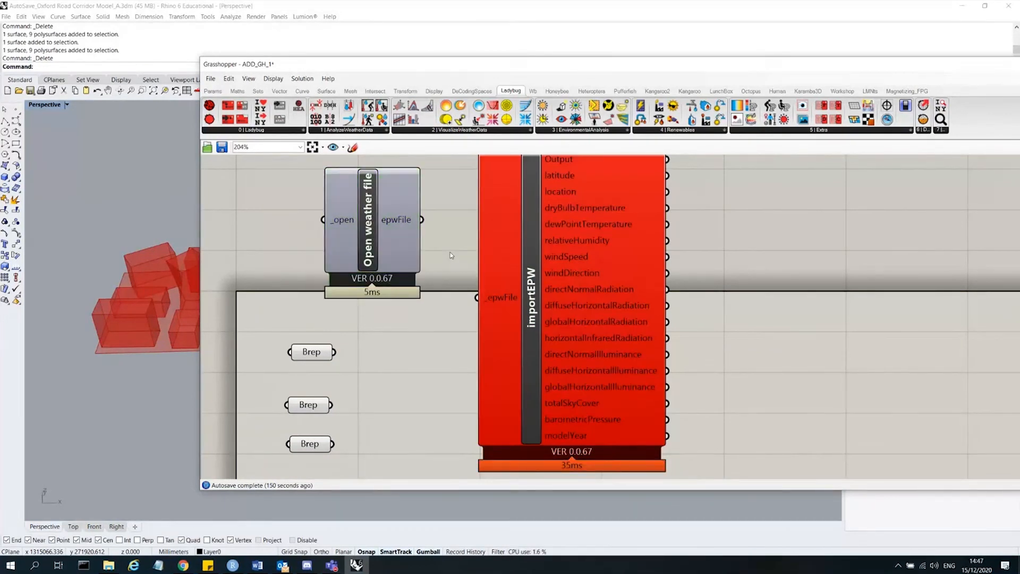
{"action": "scroll", "coordinate": [453, 256], "scroll_direction": "down", "scroll_amount": 3}
{"action": "left_click_drag", "start_coordinate": [572, 256], "coordinate": [569, 217]}
{"action": "mouse_move", "coordinate": [403, 249]}
{"action": "left_mouse_down"}
{"action": "mouse_move", "coordinate": [432, 261]}
{"action": "mouse_move", "coordinate": [420, 255]}
{"action": "left_mouse_up"}
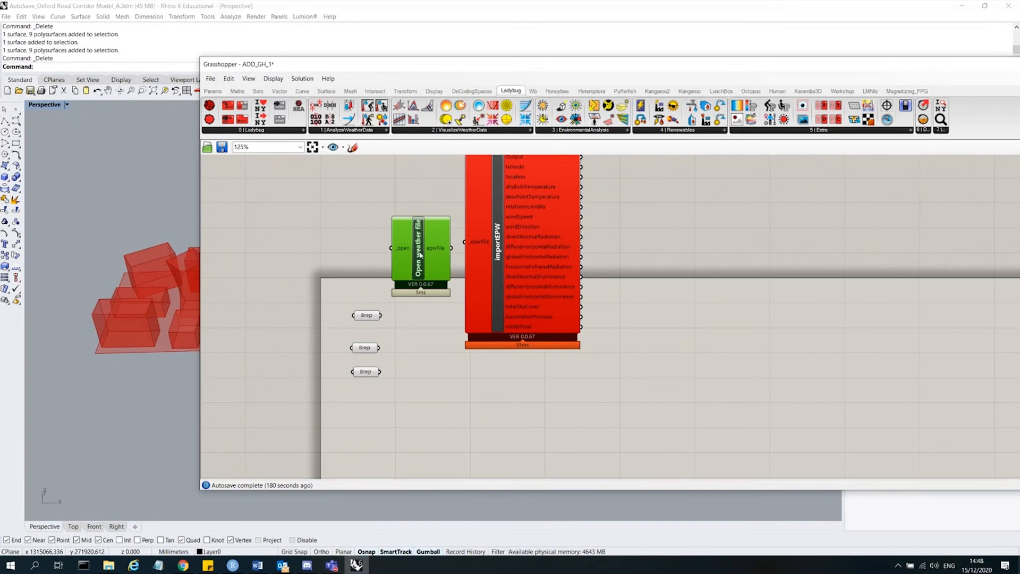
{"action": "mouse_move", "coordinate": [412, 248]}
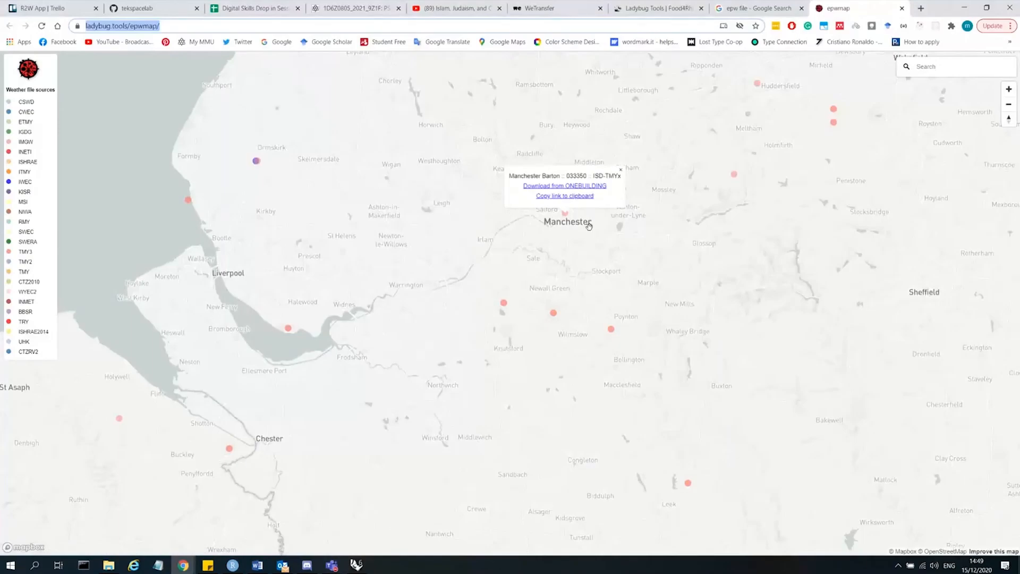
Copy the Manchester Barton weather file link and download its zip to the Desktop from a new browser tab.
{"action": "left_click", "coordinate": [567, 197]}
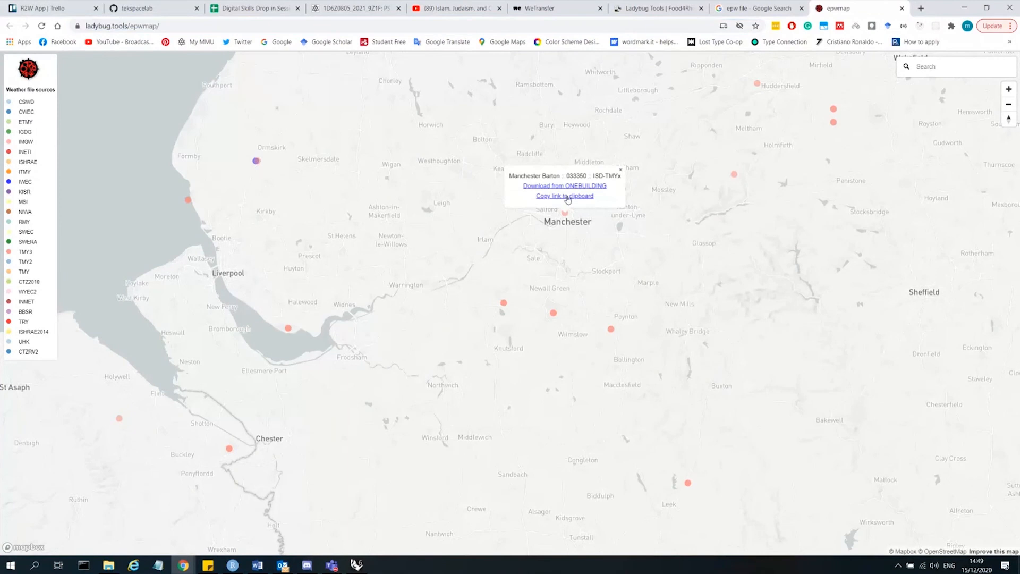
{"action": "left_click", "coordinate": [922, 9]}
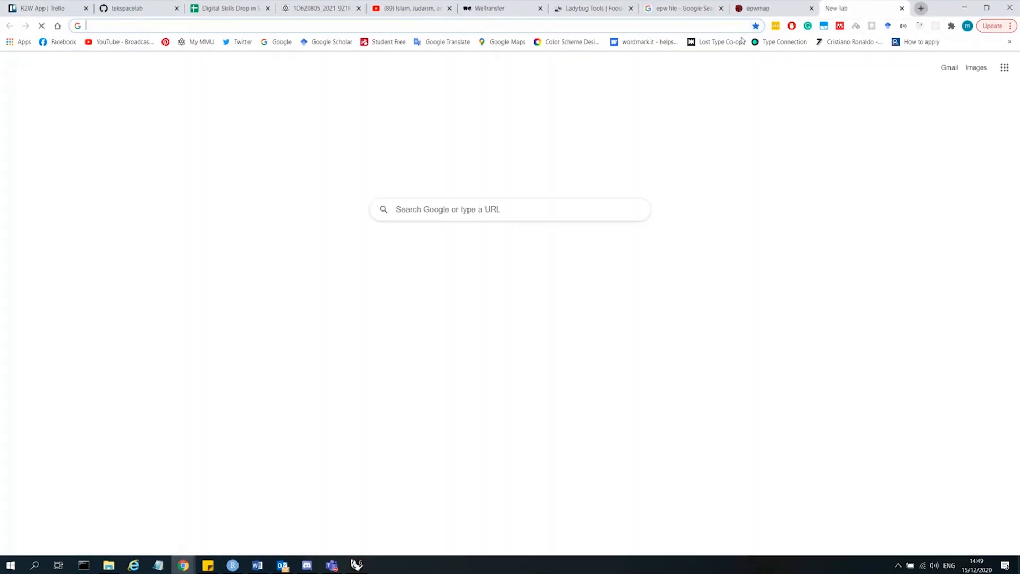
{"action": "type", "text": "climate.onebuilding.org/WMO_Region_6_Europe/GBR_United_Kingdom/ENG_England/GBR_ENG_Manchester-Barton.033350_TMYx.zip"}
{"action": "key", "text": "Return"}
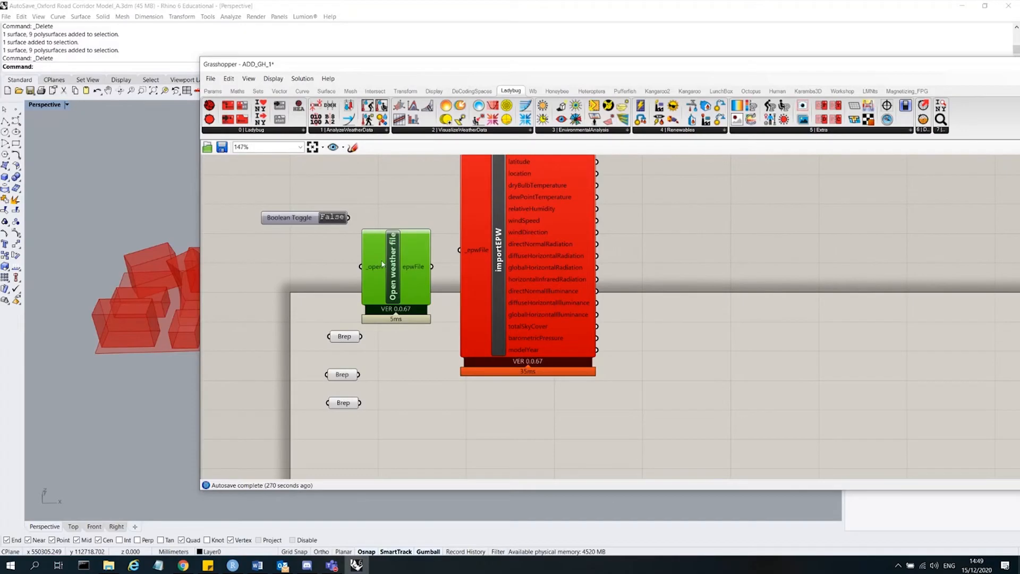
{"action": "left_click_drag", "start_coordinate": [393, 267], "coordinate": [400, 257]}
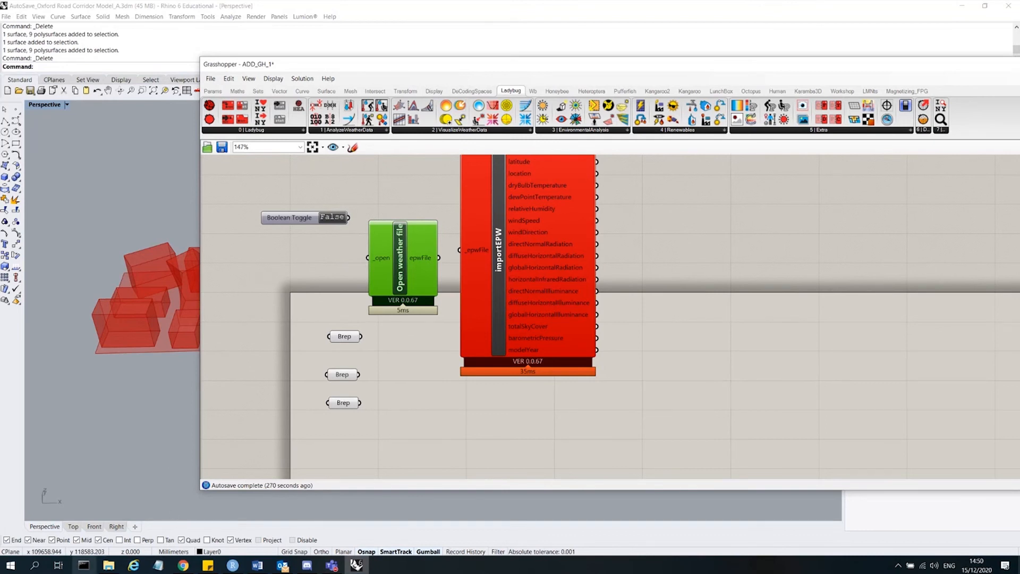
Browse the Desktop in File Explorer for the downloaded weather files.
{"action": "left_click", "coordinate": [109, 565]}
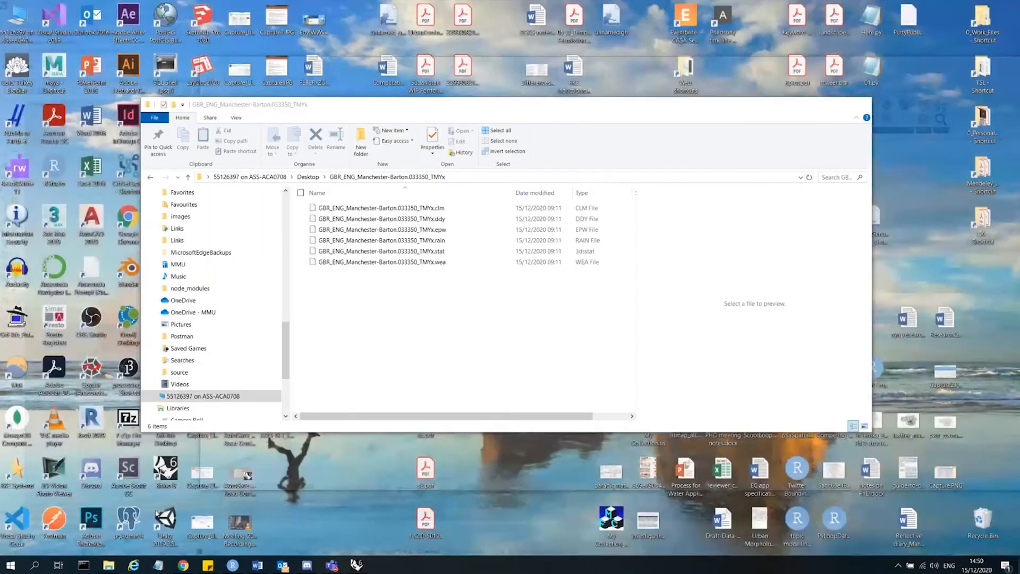
{"action": "left_click", "coordinate": [157, 513]}
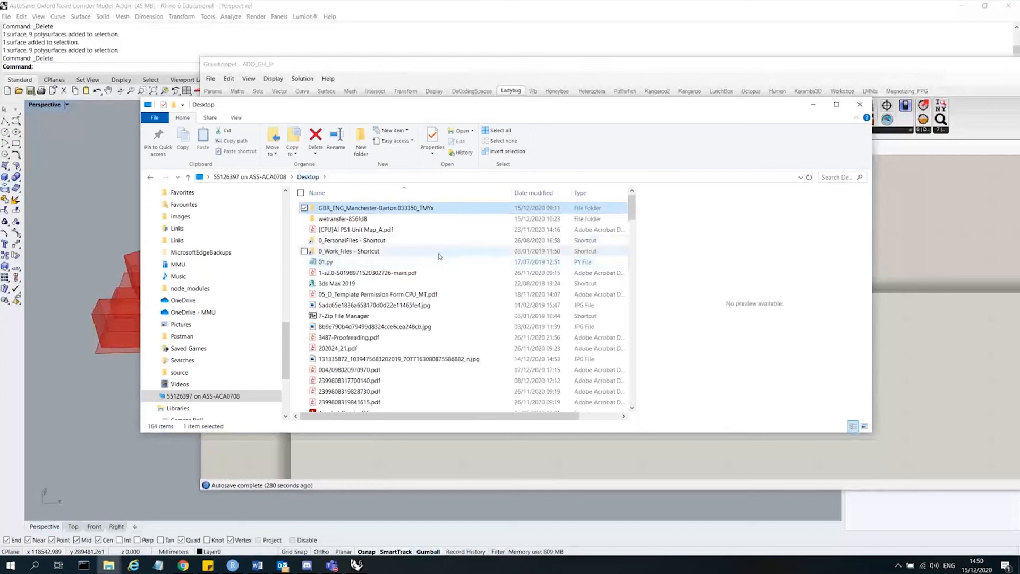
{"action": "scroll", "coordinate": [438, 255], "scroll_direction": "down", "scroll_amount": 5}
{"action": "scroll", "coordinate": [438, 256], "scroll_direction": "down", "scroll_amount": 15}
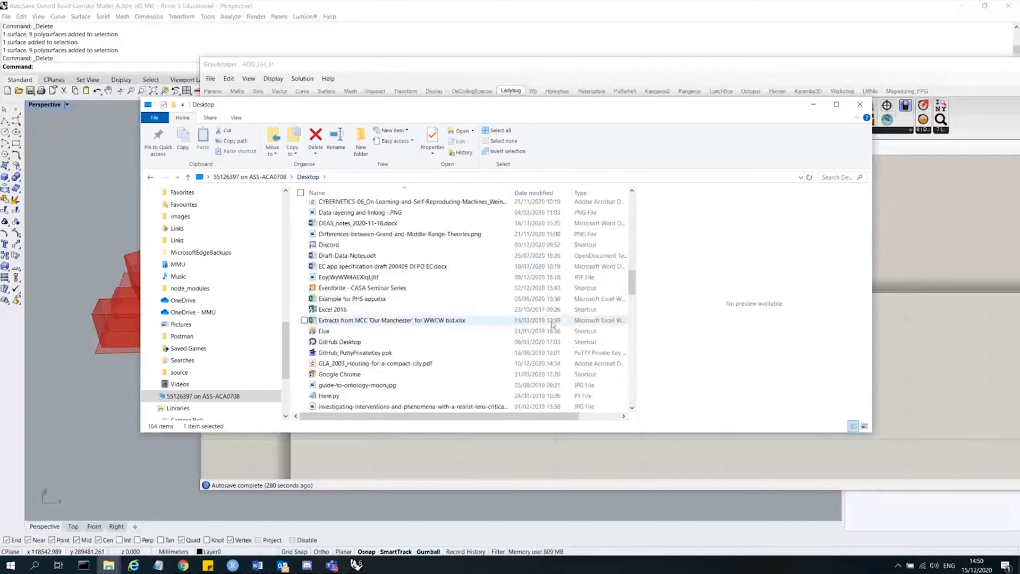
{"action": "left_click_drag", "start_coordinate": [633, 280], "coordinate": [641, 395]}
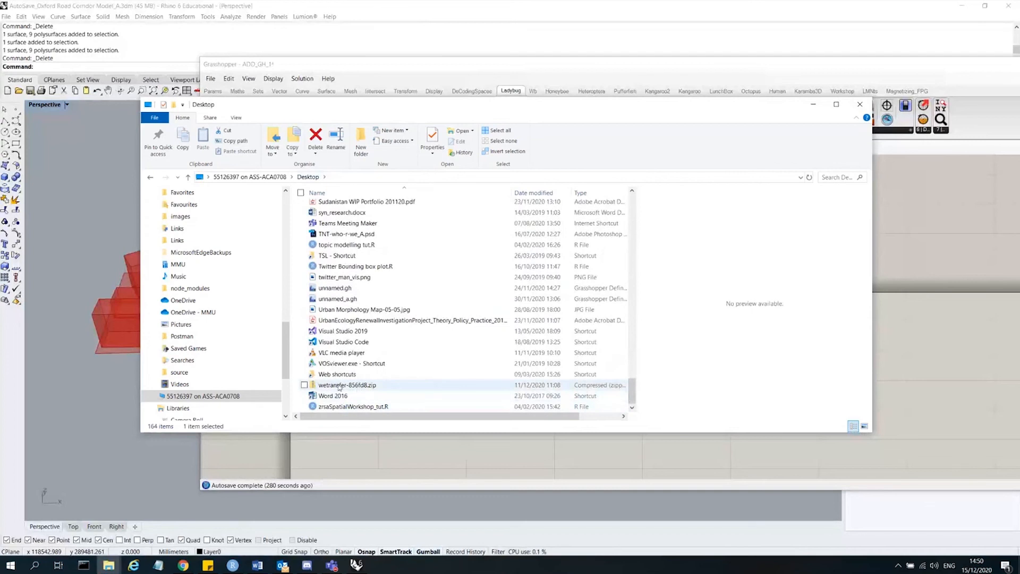
{"action": "left_click", "coordinate": [320, 385]}
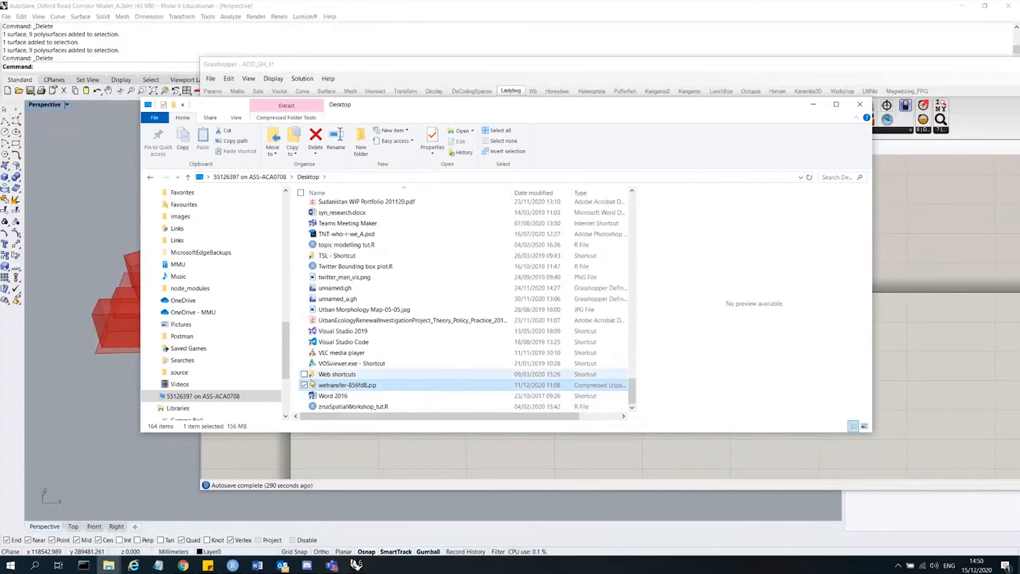
{"action": "right_click", "coordinate": [328, 391]}
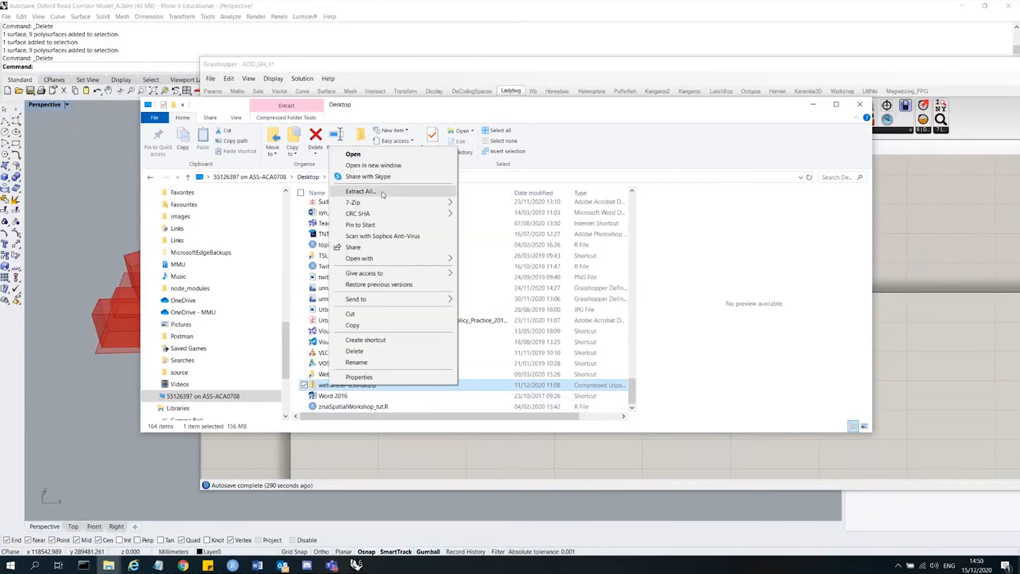
{"action": "left_click", "coordinate": [626, 385]}
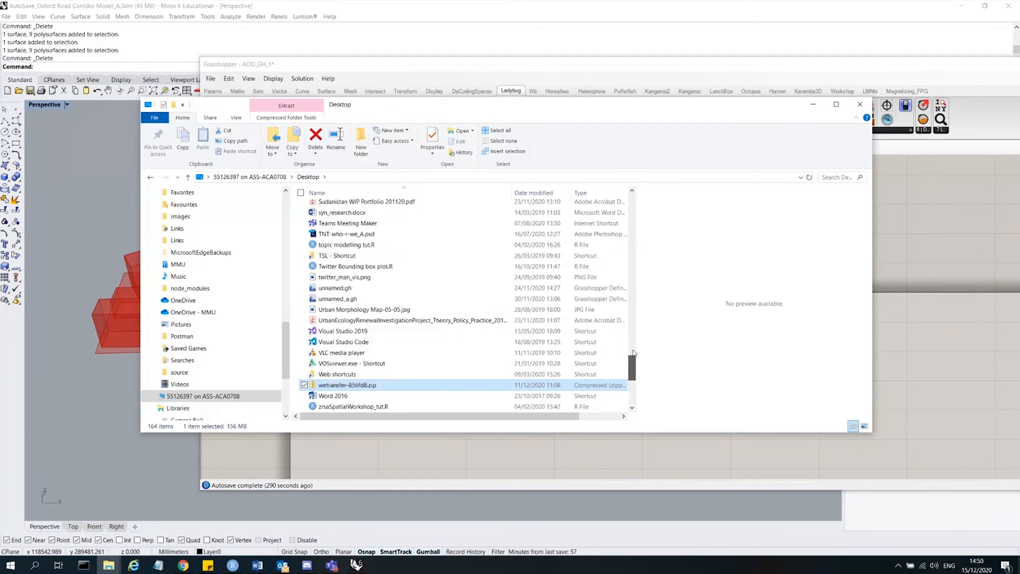
Open the GBR_ENG_Manchester-Barton.033350_TMYx folder and select its .epw file.
{"action": "left_click_drag", "start_coordinate": [632, 386], "coordinate": [640, 183]}
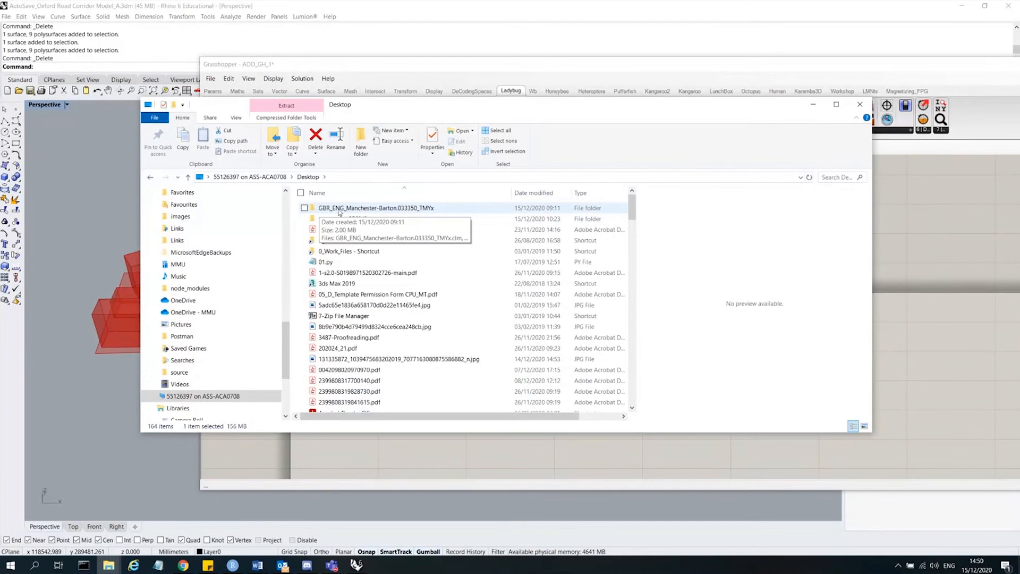
{"action": "double_click", "coordinate": [405, 209]}
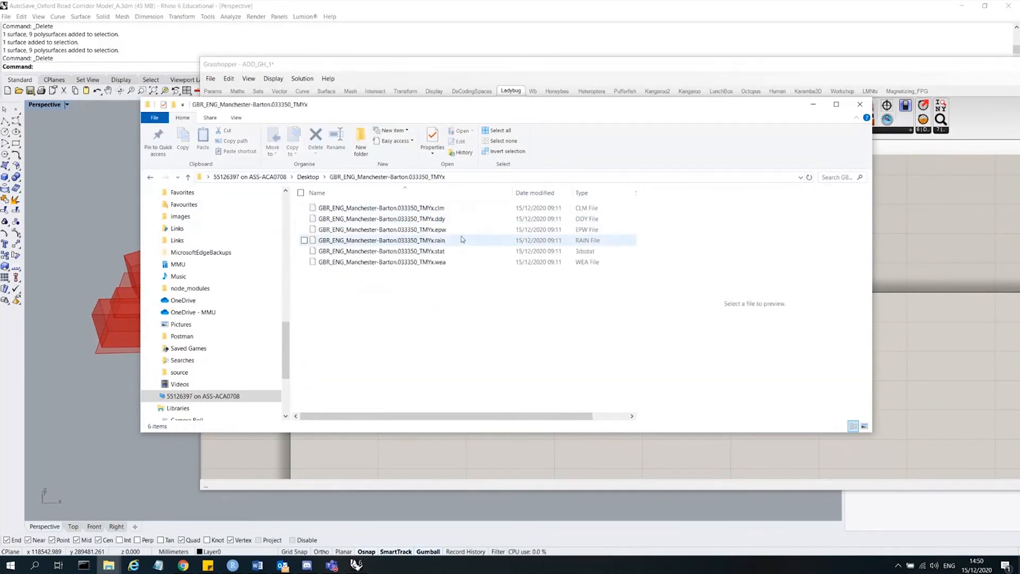
{"action": "left_click", "coordinate": [393, 230]}
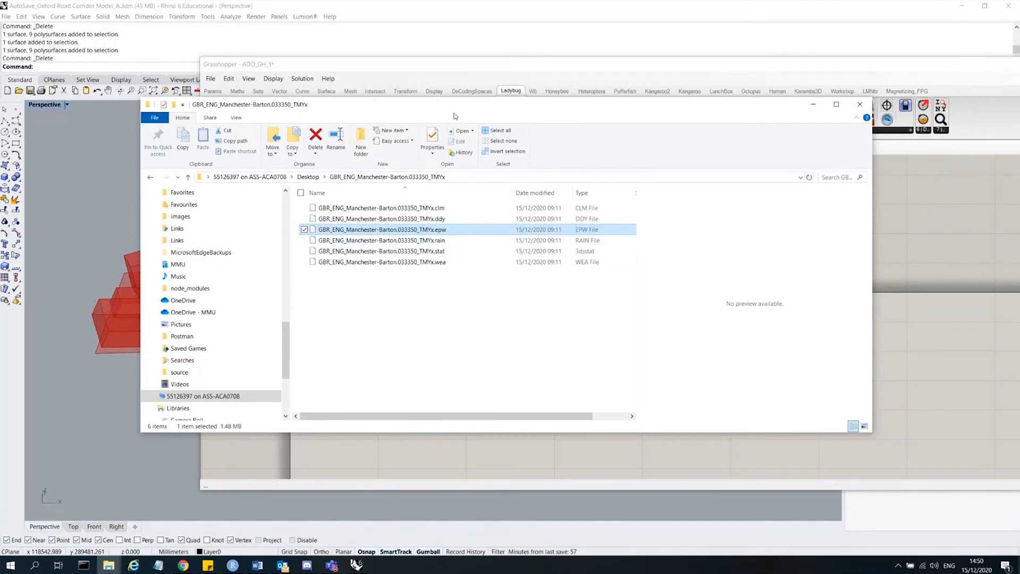
Minimize the File Explorer window to return to the Grasshopper canvas.
{"action": "double_click", "coordinate": [726, 109]}
{"action": "double_click", "coordinate": [758, 10]}
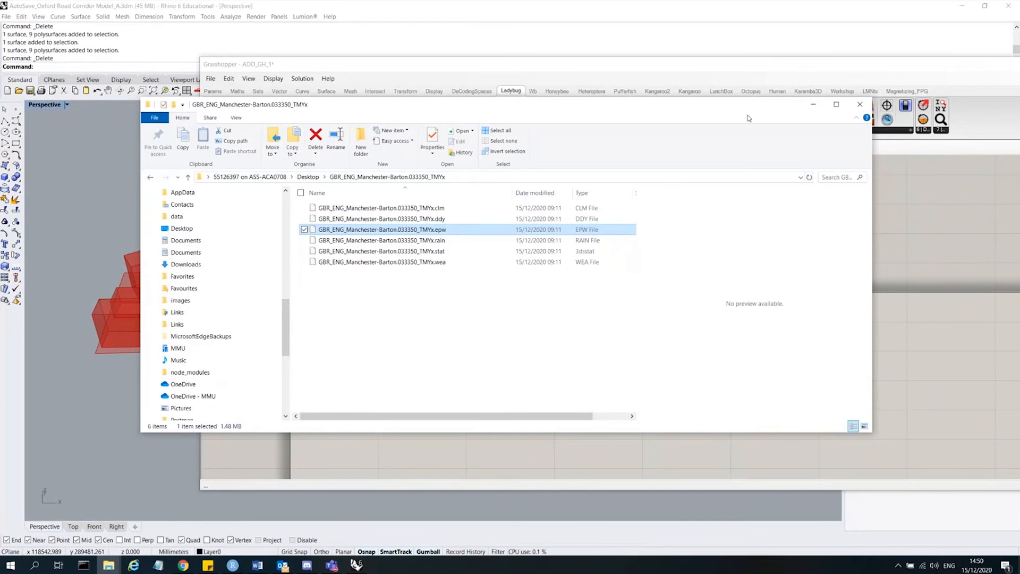
{"action": "left_click_drag", "start_coordinate": [747, 112], "coordinate": [748, 144]}
{"action": "left_click", "coordinate": [814, 136]}
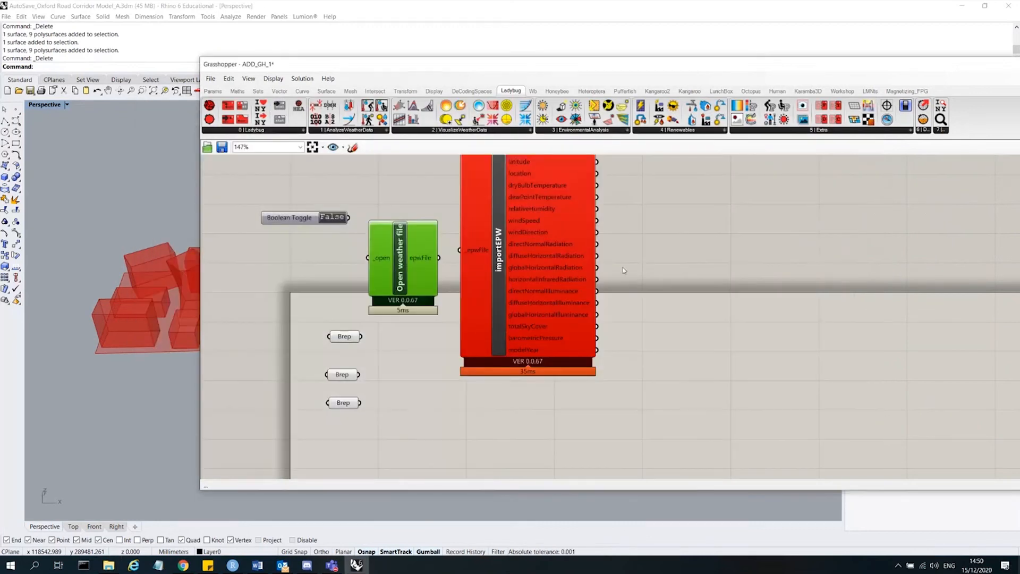
Arrange the Open weather file component and Boolean Toggle beside each other and switch the toggle to True.
{"action": "left_click", "coordinate": [615, 239]}
{"action": "scroll", "coordinate": [639, 350], "scroll_direction": "down", "scroll_amount": 3}
{"action": "scroll", "coordinate": [470, 289], "scroll_direction": "up", "scroll_amount": 5}
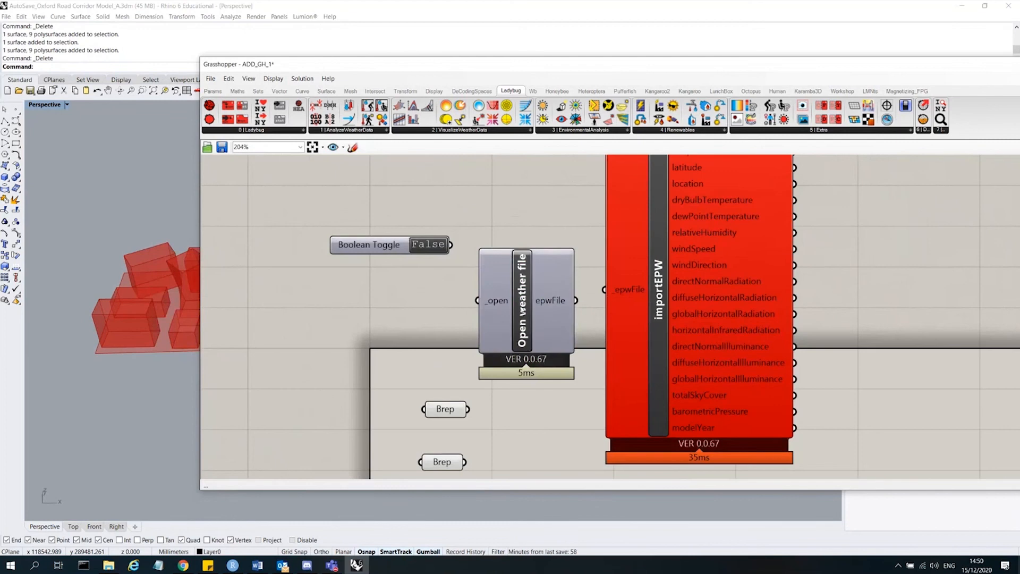
{"action": "left_click", "coordinate": [521, 310]}
{"action": "left_click_drag", "start_coordinate": [528, 314], "coordinate": [527, 293]}
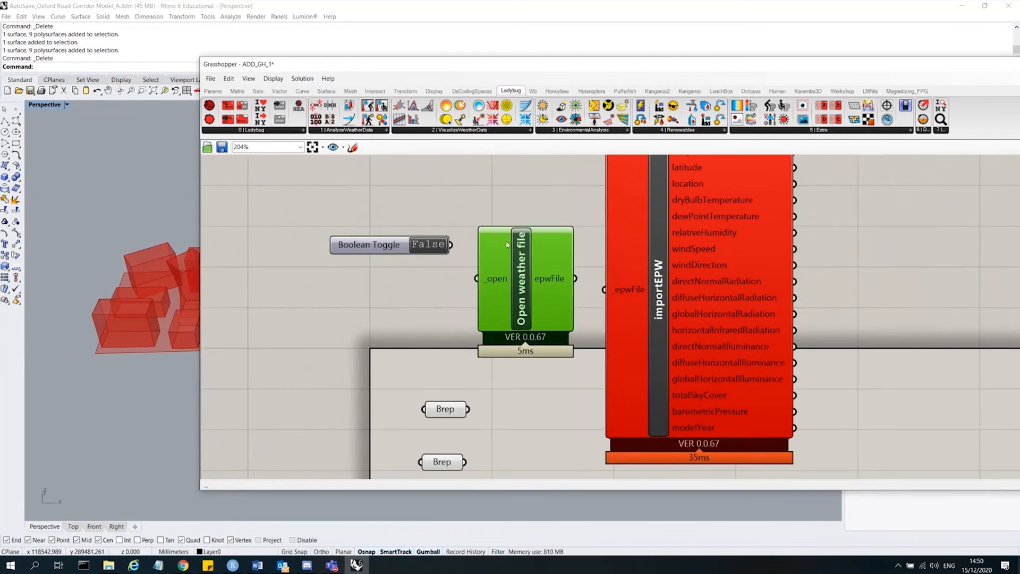
{"action": "left_click", "coordinate": [374, 261]}
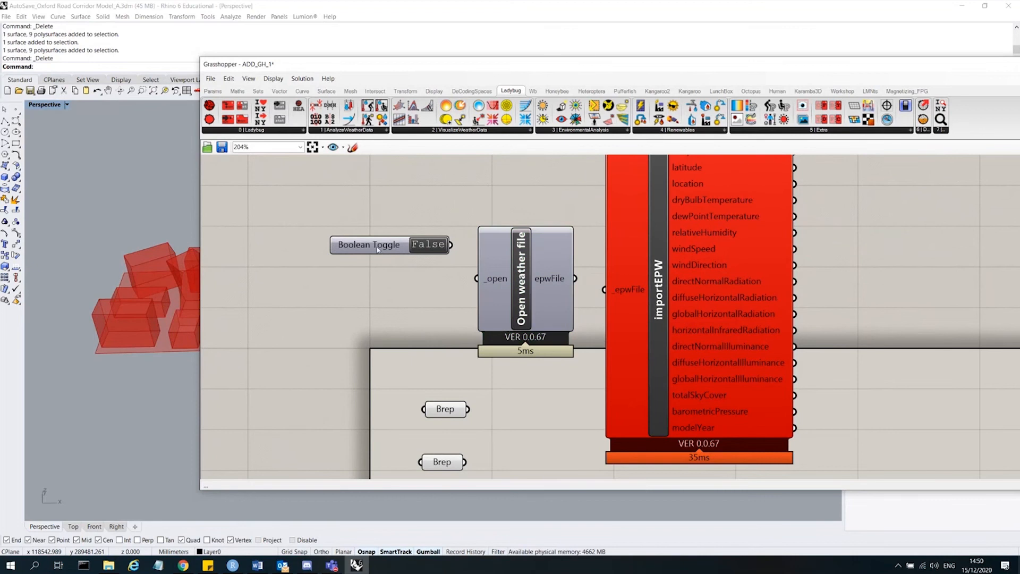
{"action": "left_click_drag", "start_coordinate": [380, 248], "coordinate": [335, 268]}
{"action": "left_click", "coordinate": [383, 264]}
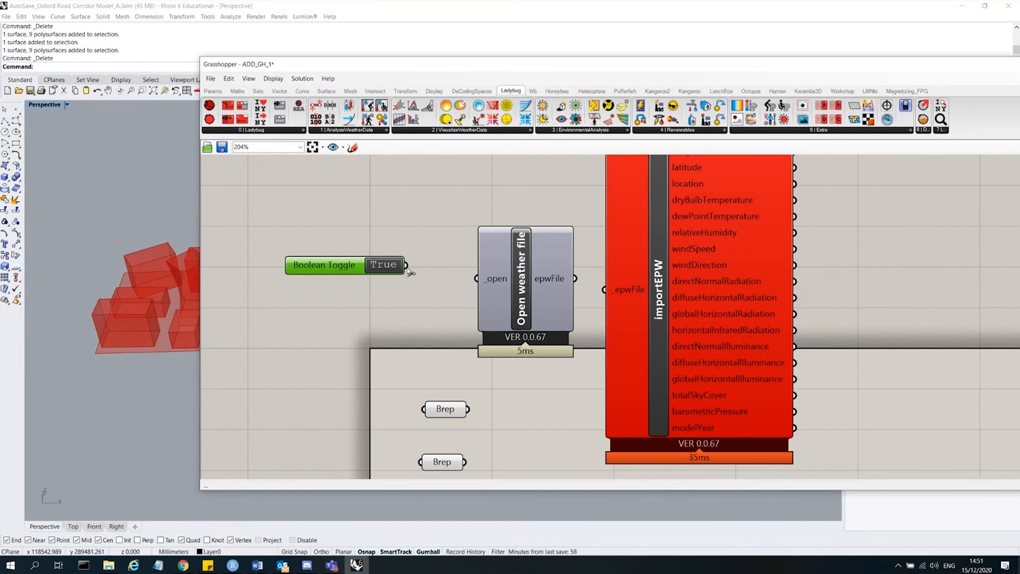
Connect the Boolean Toggle to the _open input and open GBR_ENG_Manchester-Barton.033350_TMYx.epw from the Desktop folder.
{"action": "left_click_drag", "start_coordinate": [408, 267], "coordinate": [478, 278]}
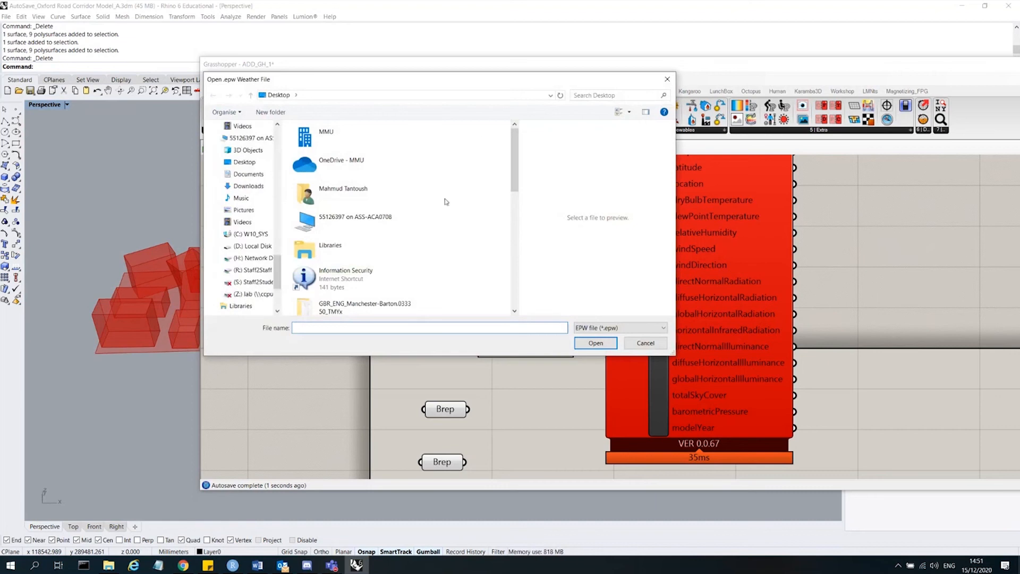
{"action": "left_click_drag", "start_coordinate": [513, 81], "coordinate": [607, 164]}
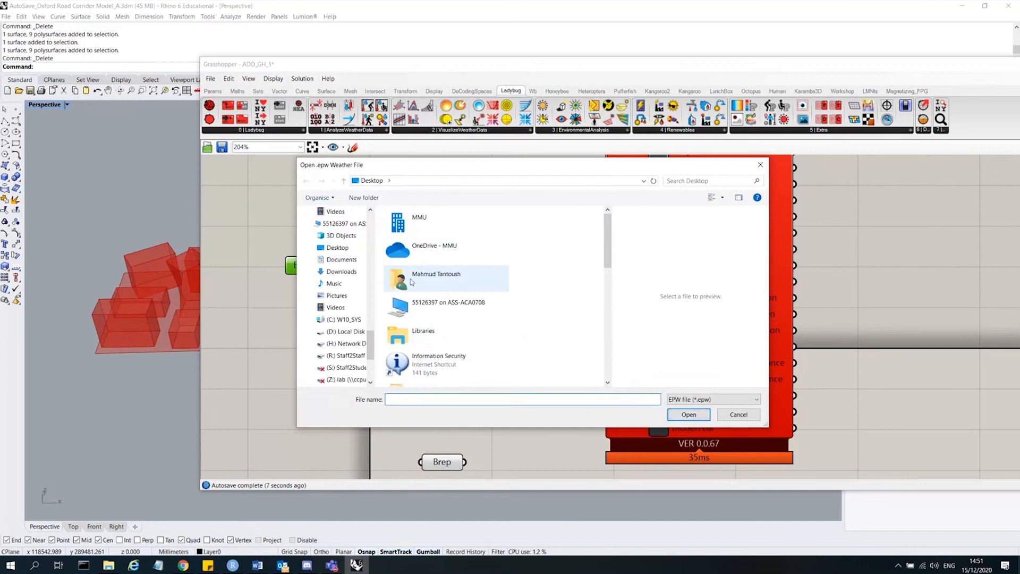
{"action": "left_click", "coordinate": [337, 247]}
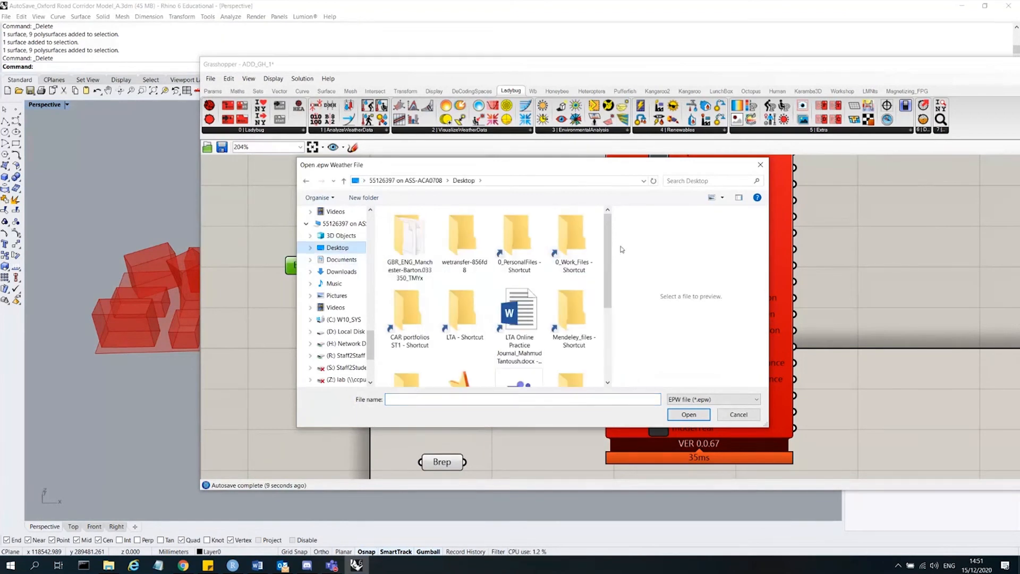
{"action": "double_click", "coordinate": [408, 244]}
{"action": "left_click", "coordinate": [460, 228]}
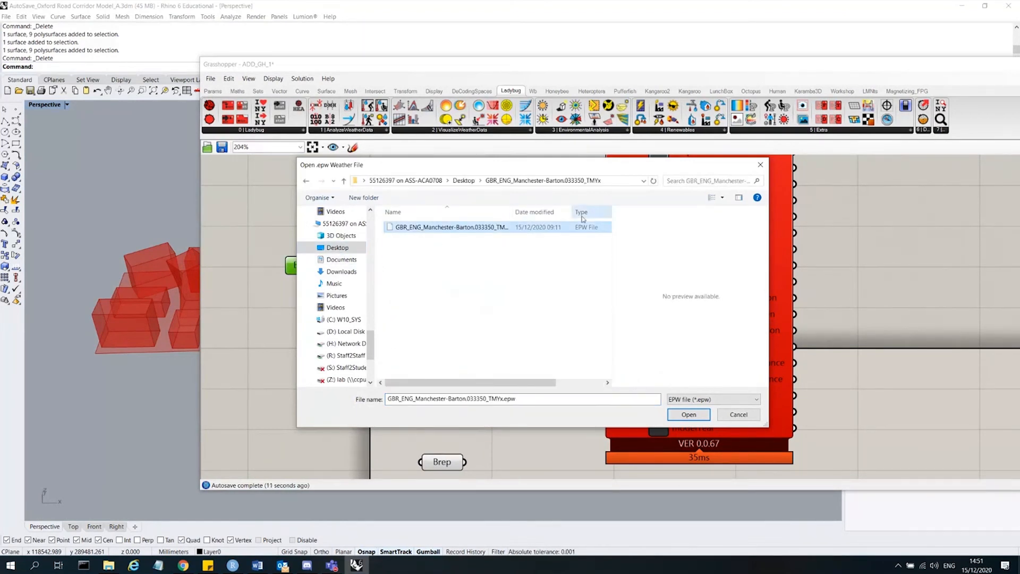
{"action": "left_click", "coordinate": [695, 415]}
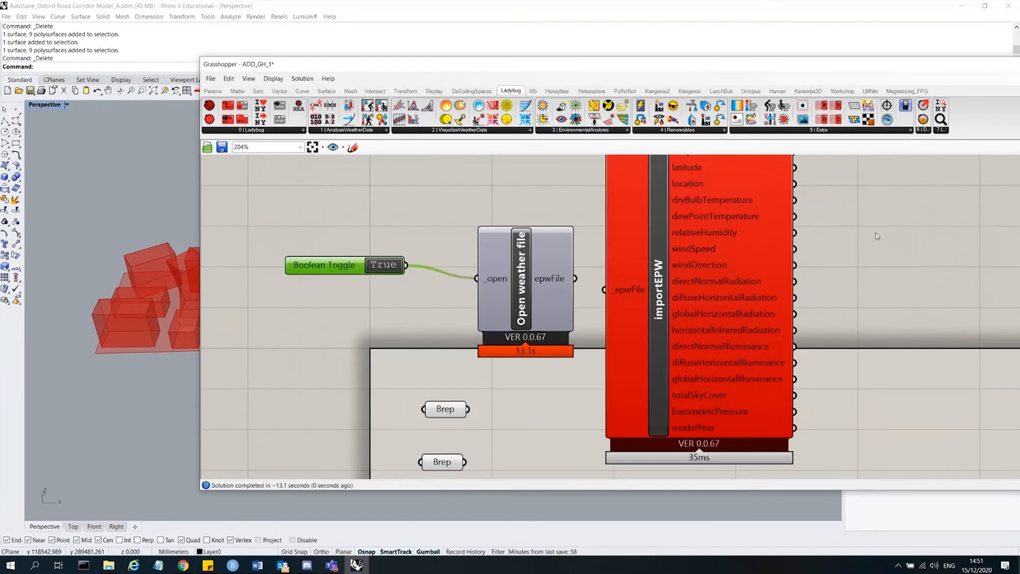
Reposition the components and connect the Open weather file epwFile output to importEPW's _epwFile input.
{"action": "left_click_drag", "start_coordinate": [531, 287], "coordinate": [494, 274]}
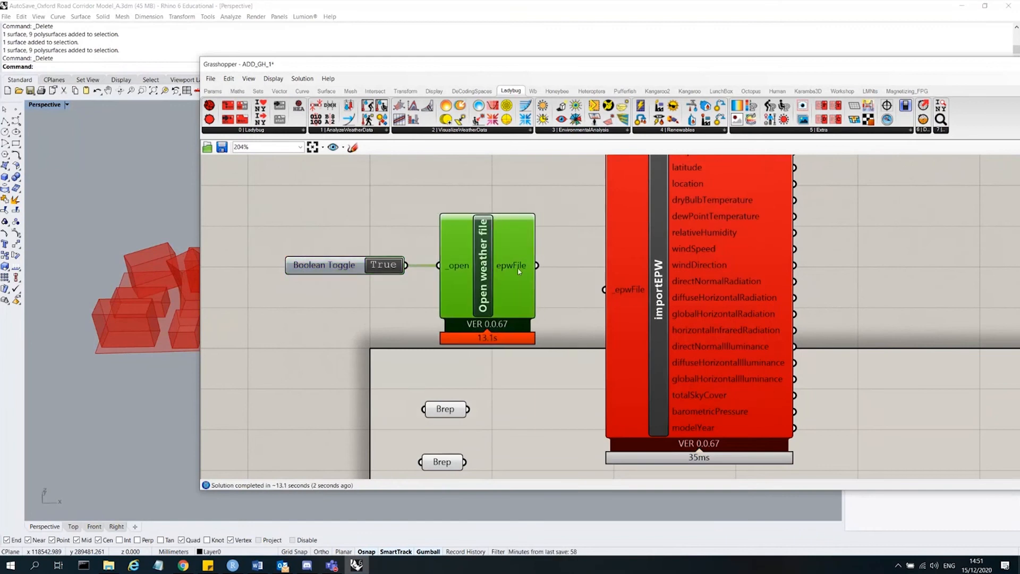
{"action": "left_click", "coordinate": [501, 172]}
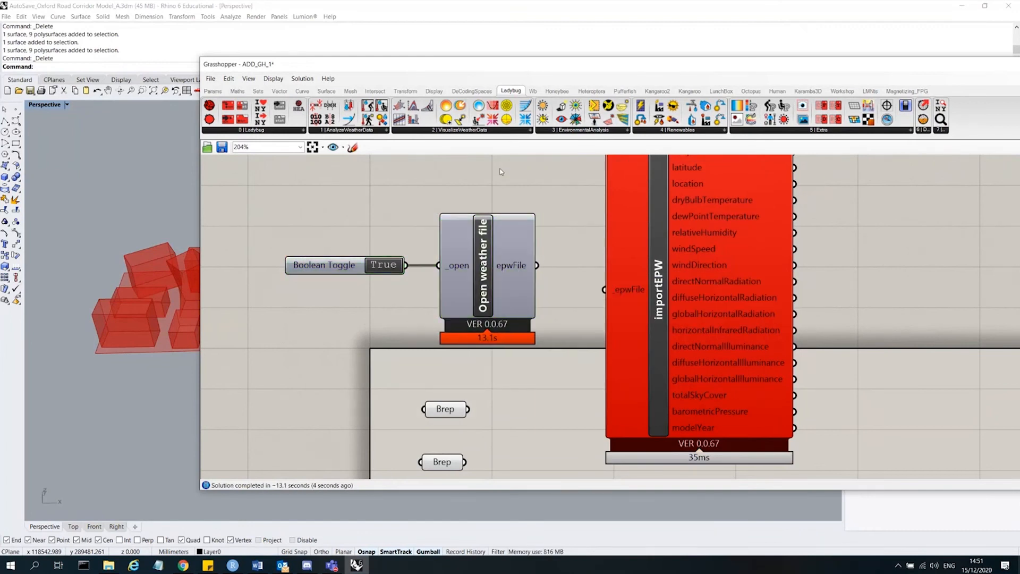
{"action": "scroll", "coordinate": [667, 257], "scroll_direction": "down", "scroll_amount": 4}
{"action": "scroll", "coordinate": [540, 299], "scroll_direction": "up", "scroll_amount": 2}
{"action": "left_click", "coordinate": [540, 299]}
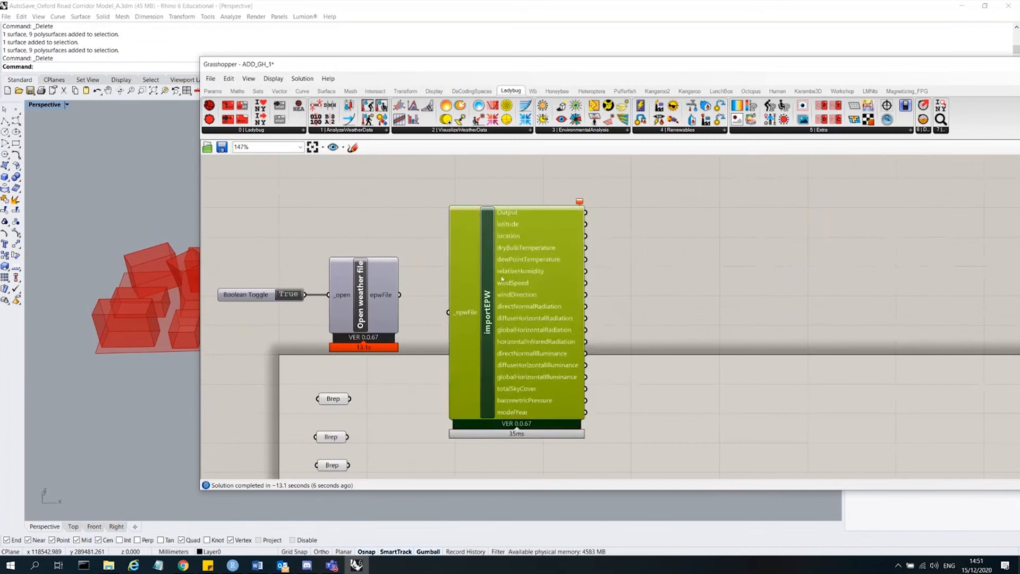
{"action": "mouse_move", "coordinate": [540, 299]}
{"action": "left_mouse_down"}
{"action": "mouse_move", "coordinate": [592, 293]}
{"action": "mouse_move", "coordinate": [556, 294]}
{"action": "left_mouse_up"}
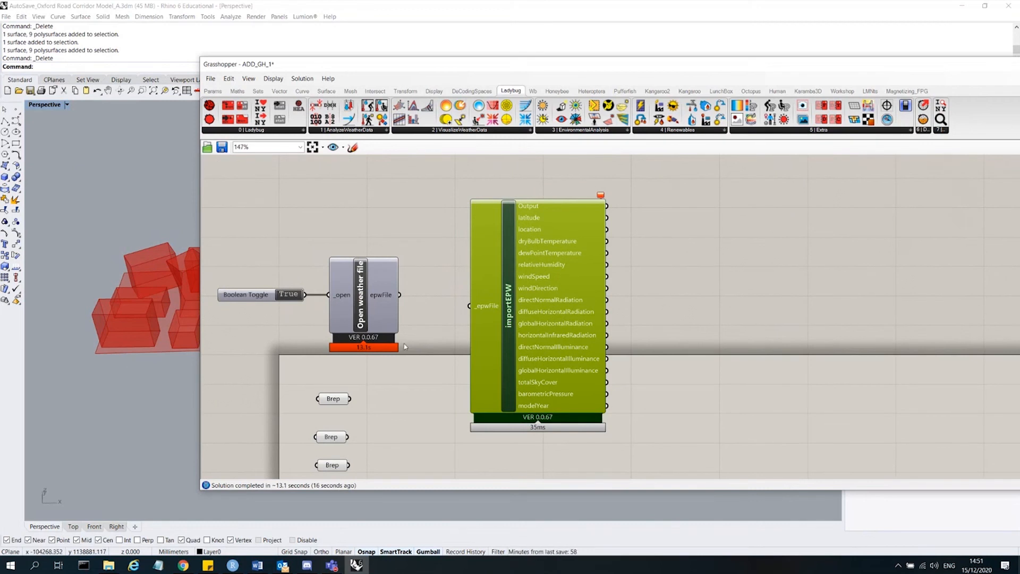
{"action": "left_click", "coordinate": [369, 298]}
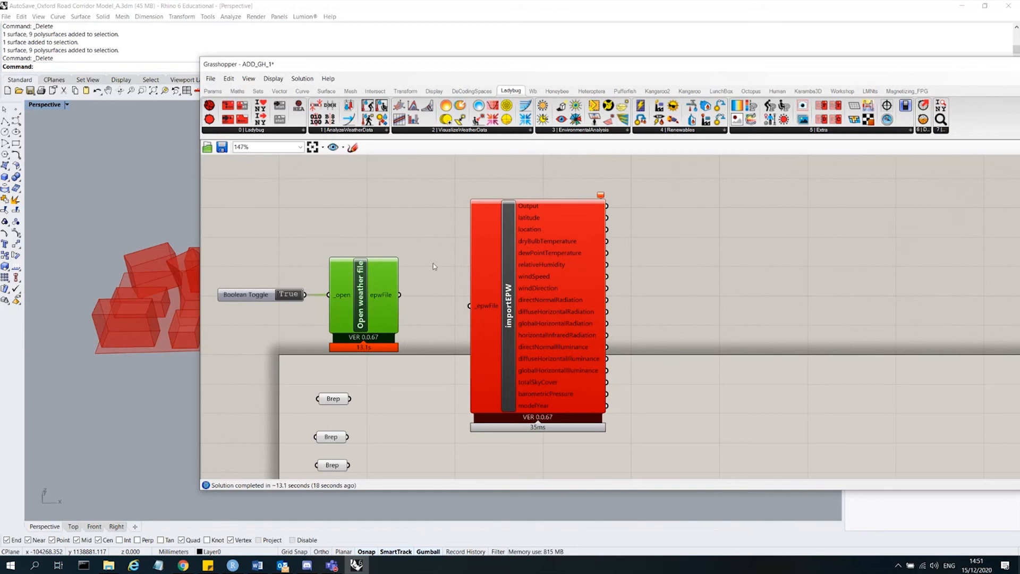
{"action": "left_click_drag", "start_coordinate": [400, 295], "coordinate": [469, 306]}
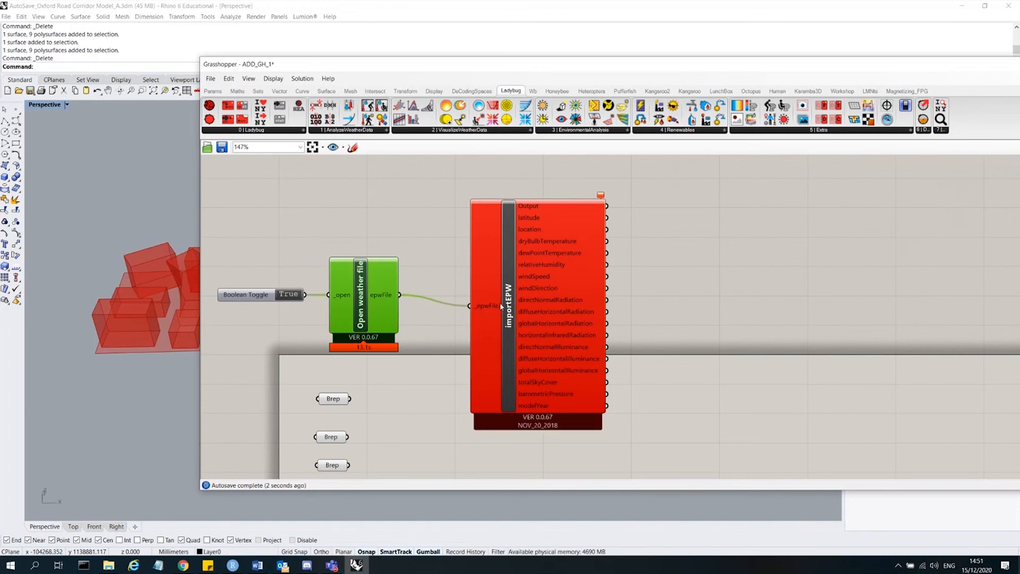
Inspect the error message on the importEPW component.
{"action": "left_click_drag", "start_coordinate": [504, 291], "coordinate": [506, 284]}
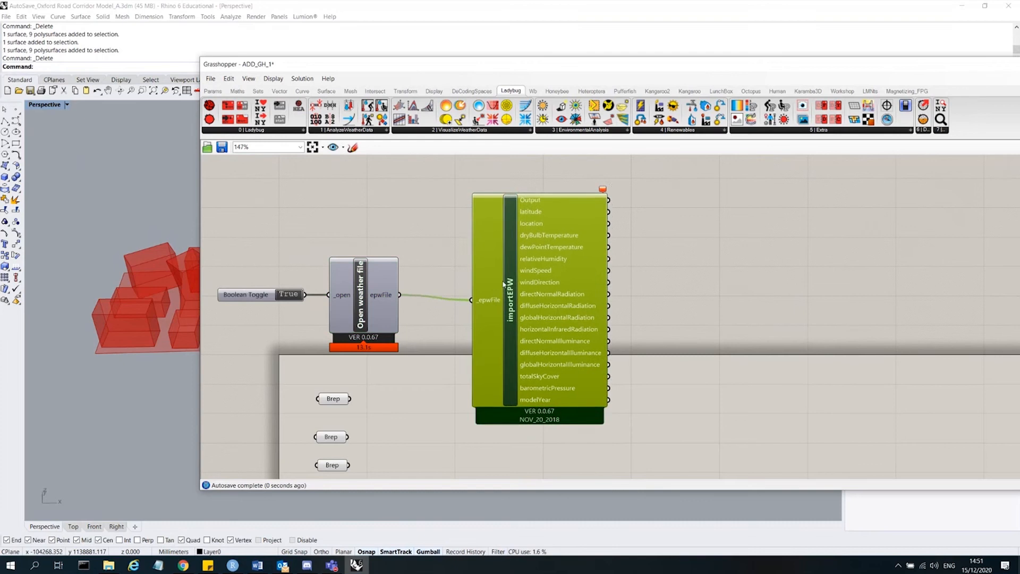
{"action": "left_click", "coordinate": [440, 260]}
{"action": "mouse_move", "coordinate": [607, 194]}
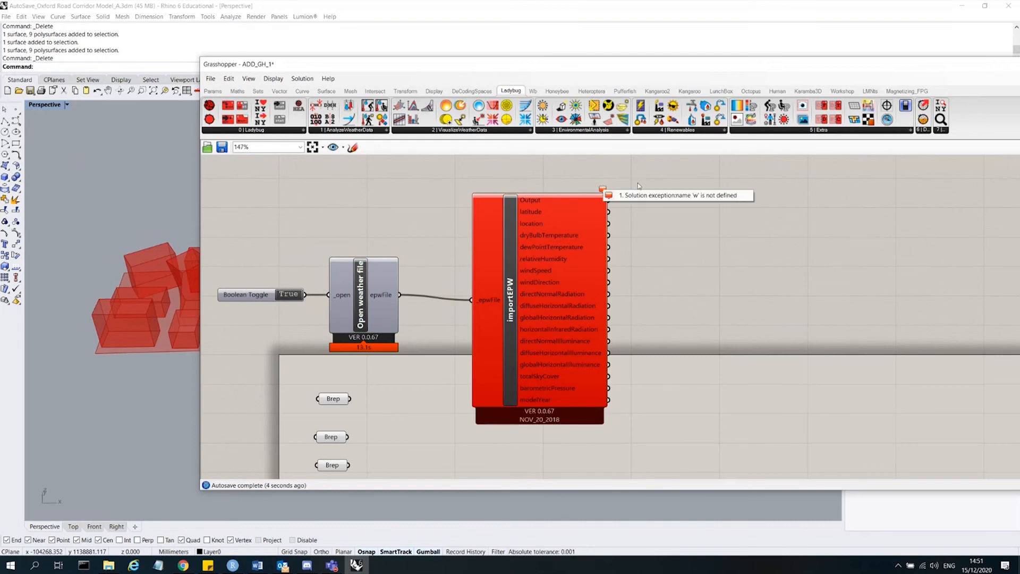
{"action": "left_click", "coordinate": [584, 200]}
{"action": "double_click", "coordinate": [693, 193]}
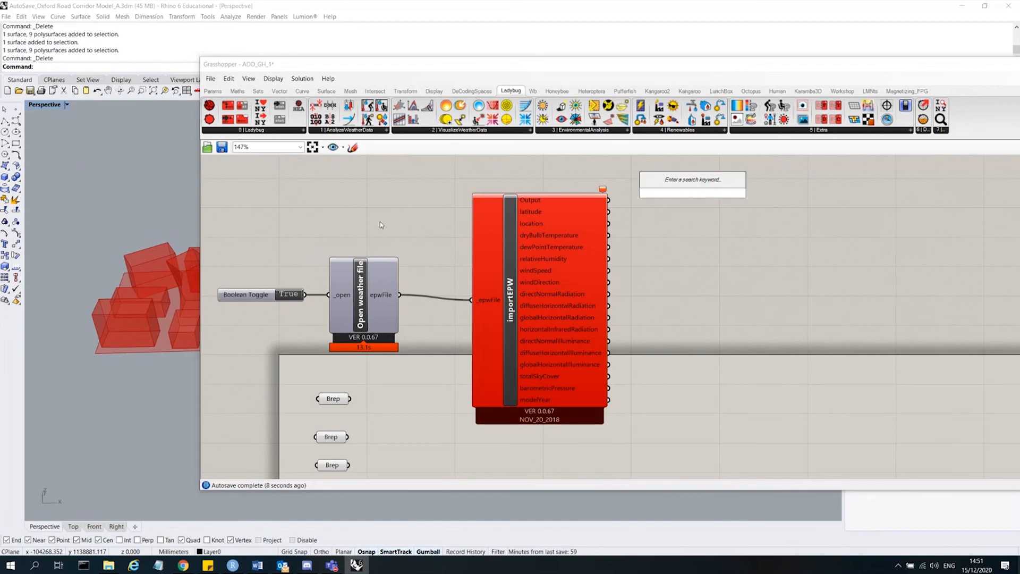
{"action": "left_click", "coordinate": [209, 106]}
{"action": "left_click", "coordinate": [252, 158]}
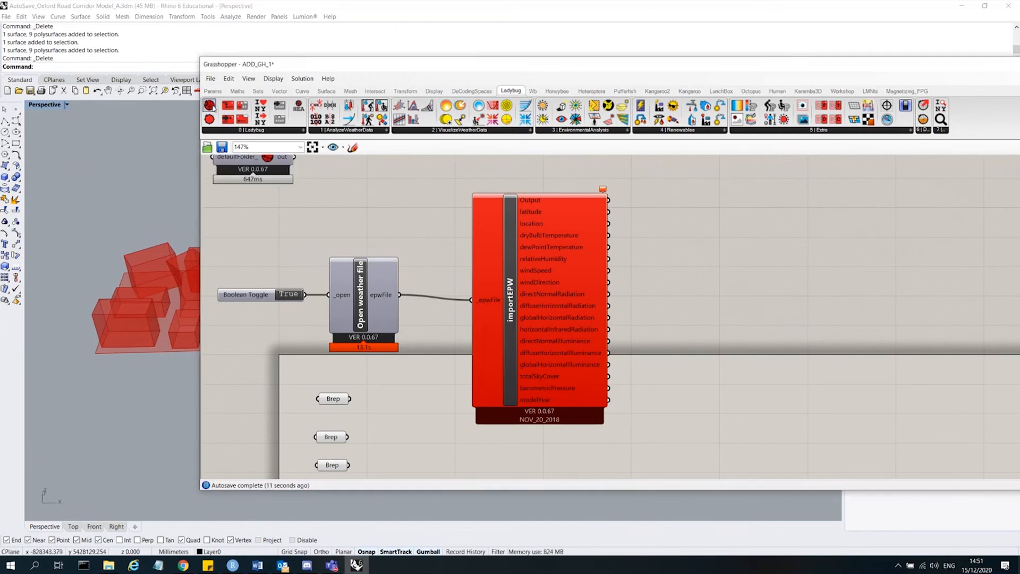
{"action": "left_click", "coordinate": [209, 106]}
{"action": "left_click", "coordinate": [264, 212]}
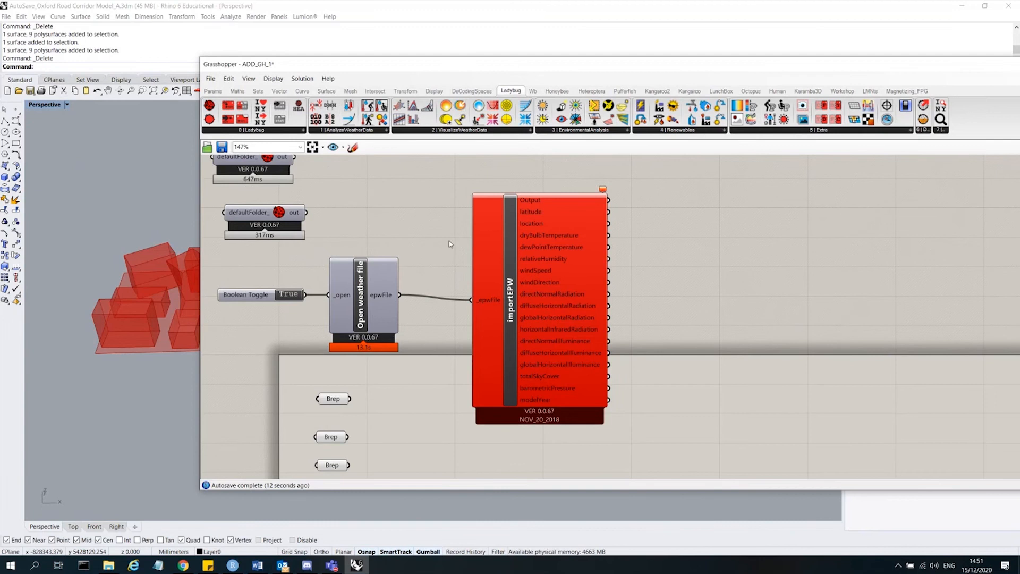
{"action": "left_click", "coordinate": [483, 250]}
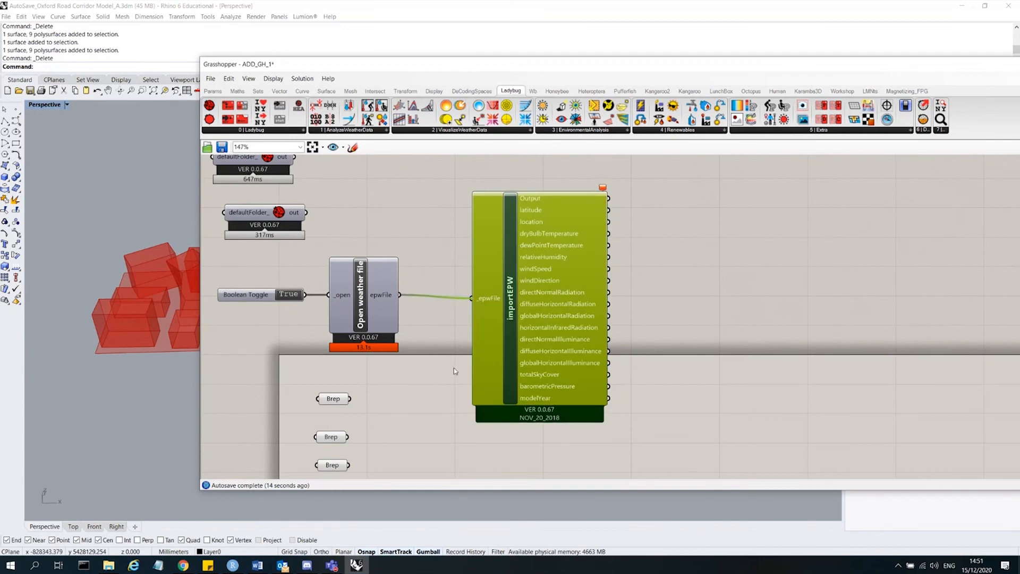
{"action": "left_click", "coordinate": [665, 292]}
{"action": "left_click_drag", "start_coordinate": [374, 219], "coordinate": [265, 167]}
{"action": "scroll", "coordinate": [388, 245], "scroll_direction": "down", "scroll_amount": 2}
{"action": "scroll", "coordinate": [339, 294], "scroll_direction": "up", "scroll_amount": 3}
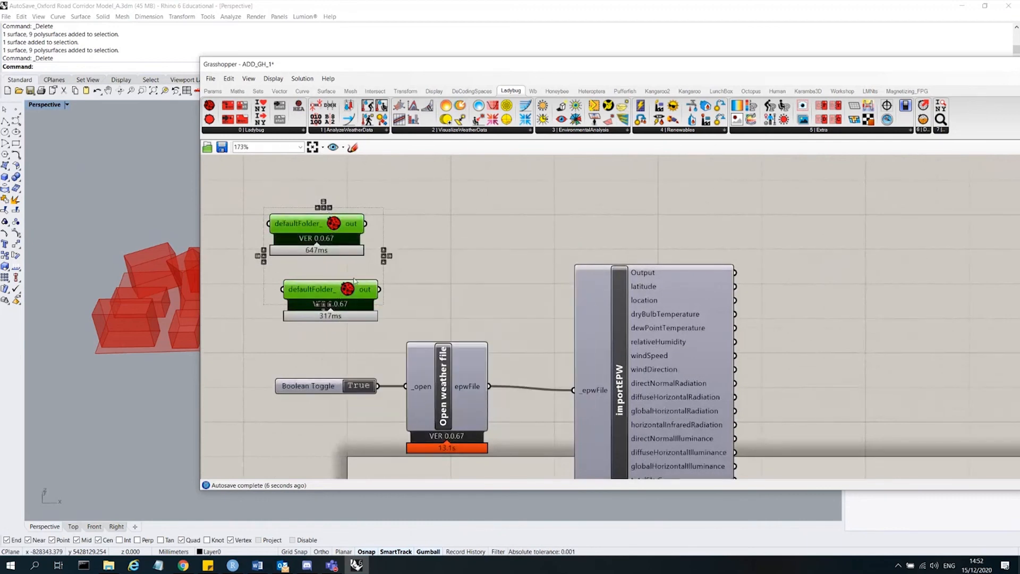
{"action": "left_click_drag", "start_coordinate": [432, 310], "coordinate": [342, 223]}
{"action": "key", "text": "Delete"}
{"action": "scroll", "coordinate": [396, 247], "scroll_direction": "down", "scroll_amount": 3}
{"action": "scroll", "coordinate": [451, 322], "scroll_direction": "up", "scroll_amount": 4}
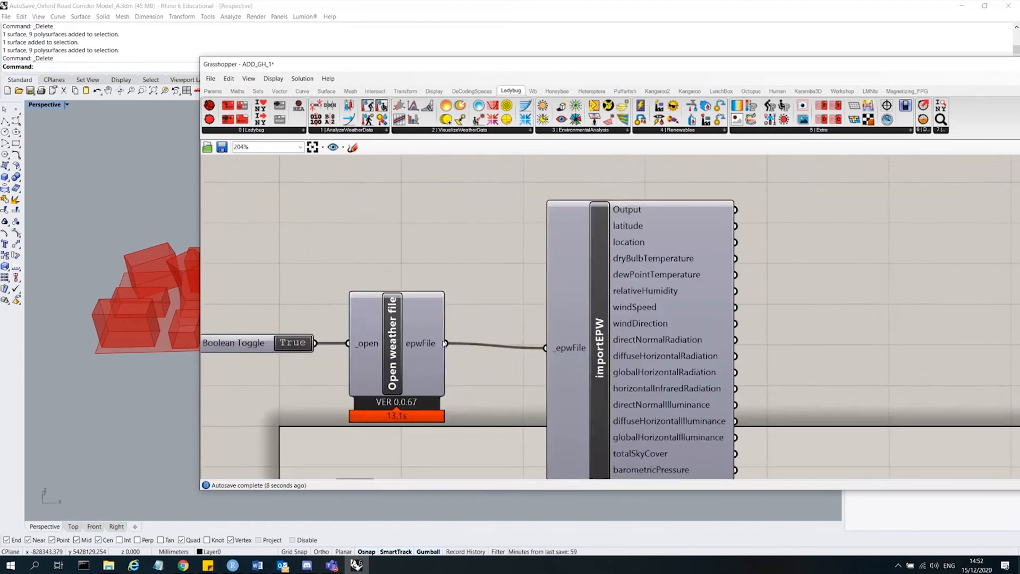
{"action": "scroll", "coordinate": [440, 283], "scroll_direction": "down", "scroll_amount": 4}
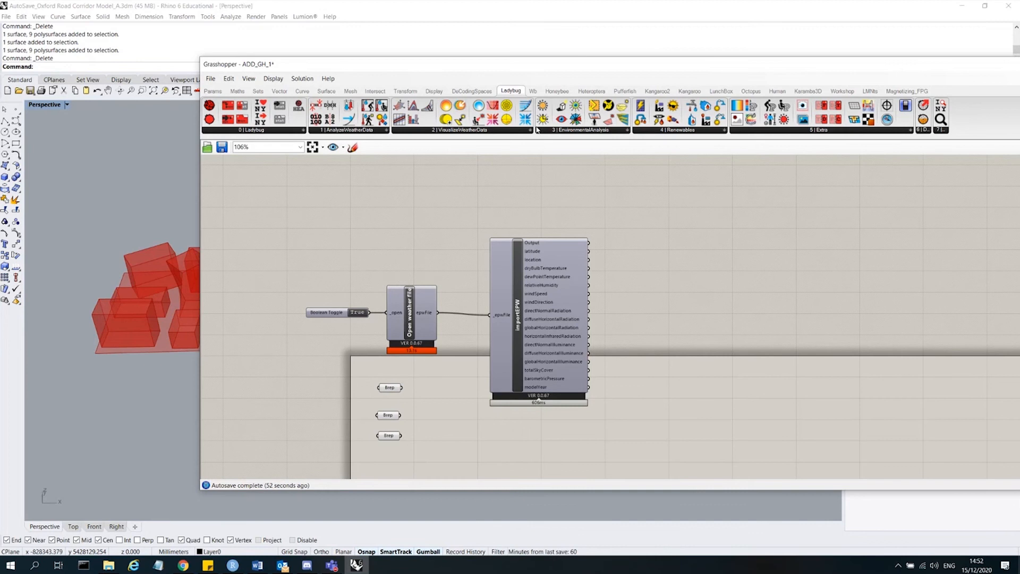
Open the importEPW component's Python script and read through its code.
{"action": "scroll", "coordinate": [521, 325], "scroll_direction": "up", "scroll_amount": 4}
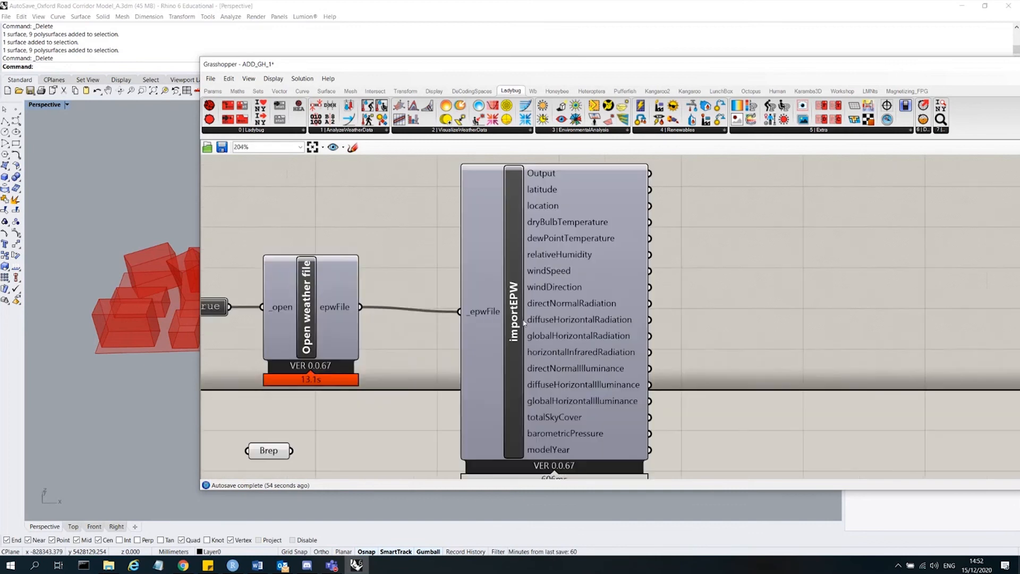
{"action": "scroll", "coordinate": [481, 257], "scroll_direction": "down", "scroll_amount": 3}
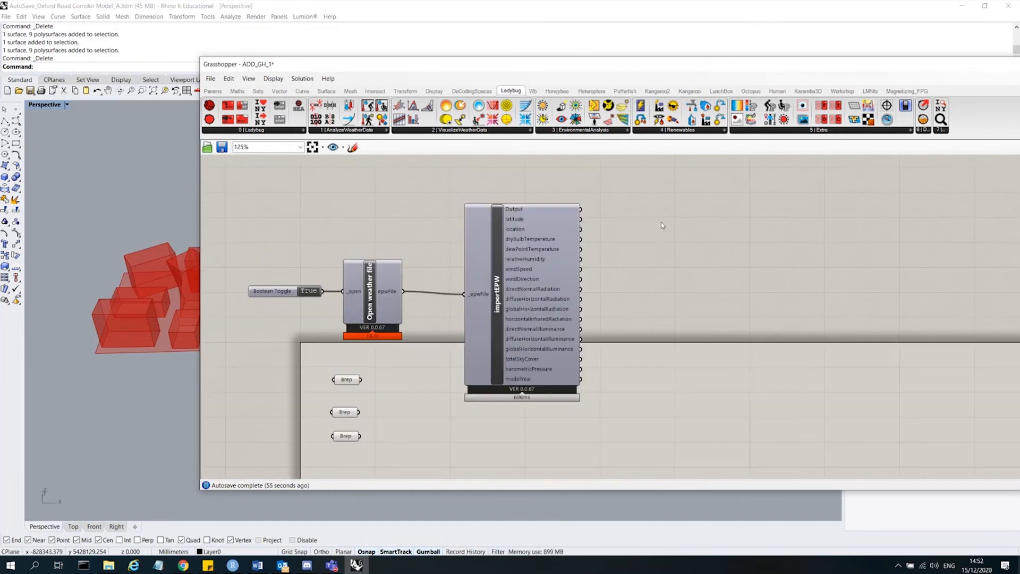
{"action": "double_click", "coordinate": [498, 292]}
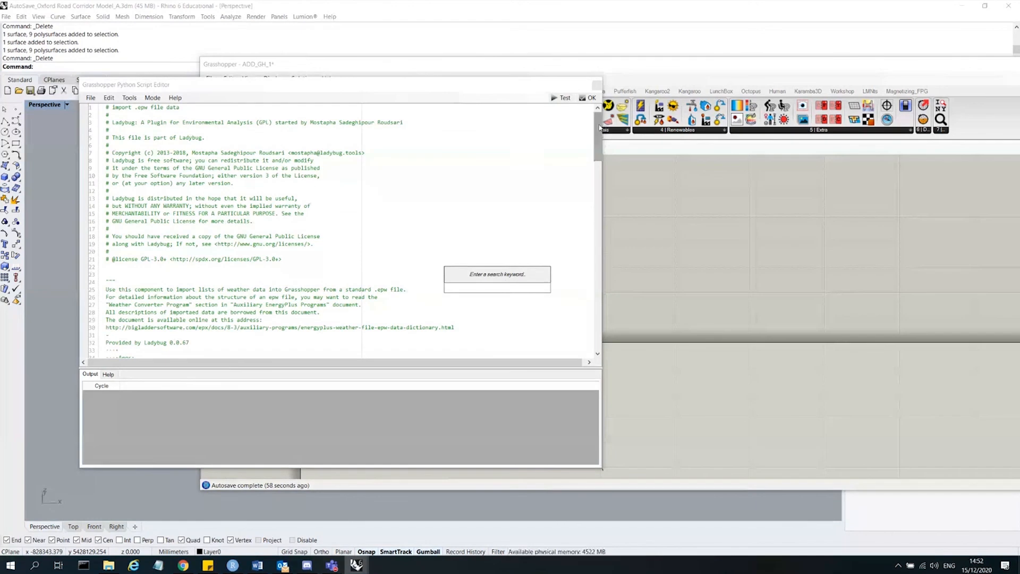
{"action": "left_click", "coordinate": [599, 144]}
{"action": "left_click_drag", "start_coordinate": [599, 144], "coordinate": [598, 231]}
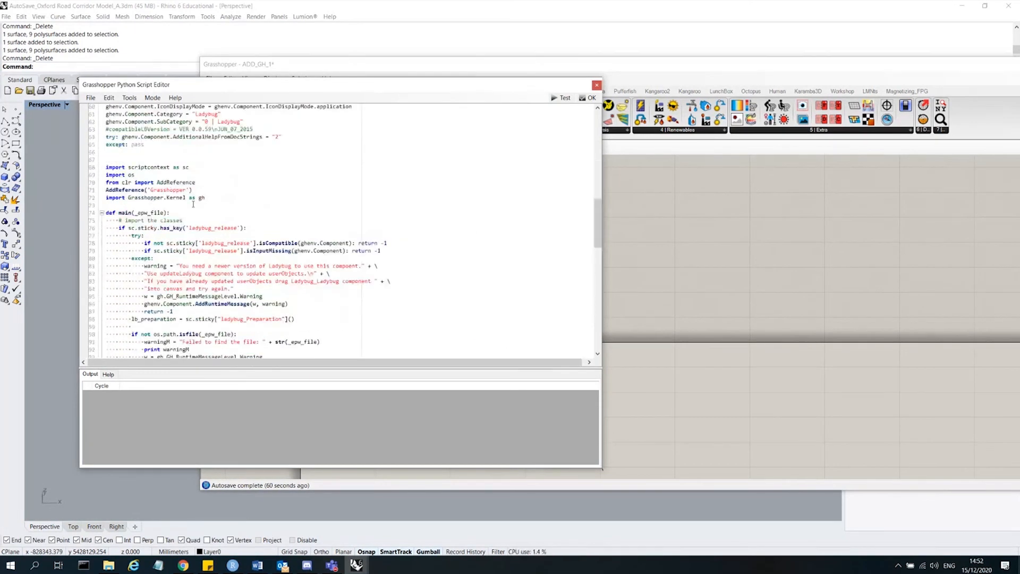
{"action": "left_click_drag", "start_coordinate": [194, 204], "coordinate": [82, 161]}
{"action": "left_click", "coordinate": [224, 161]}
{"action": "left_click_drag", "start_coordinate": [364, 295], "coordinate": [167, 190]}
{"action": "left_click", "coordinate": [460, 167]}
{"action": "left_click_drag", "start_coordinate": [596, 208], "coordinate": [590, 287]}
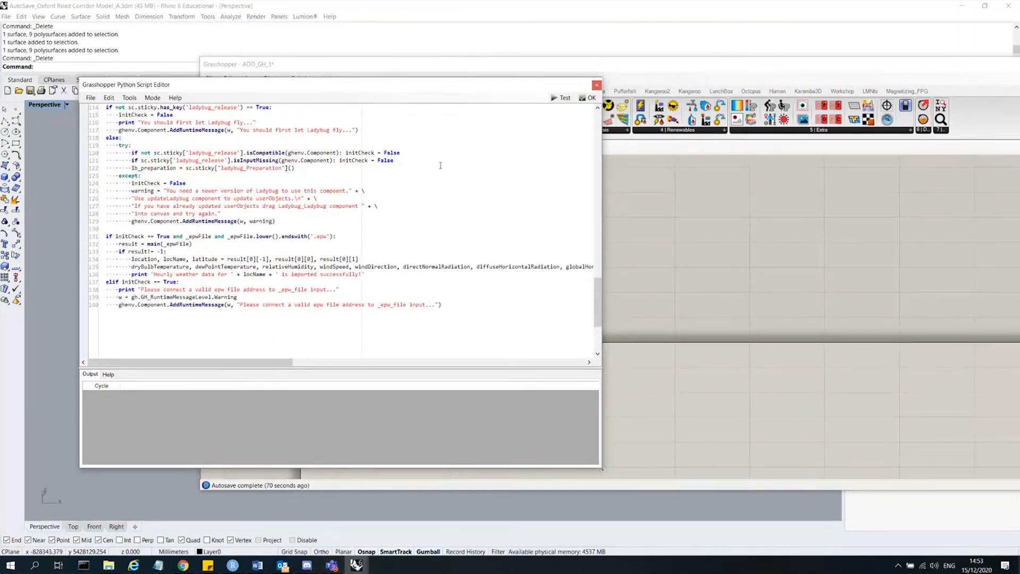
{"action": "scroll", "coordinate": [268, 307], "scroll_direction": "up", "scroll_amount": 17}
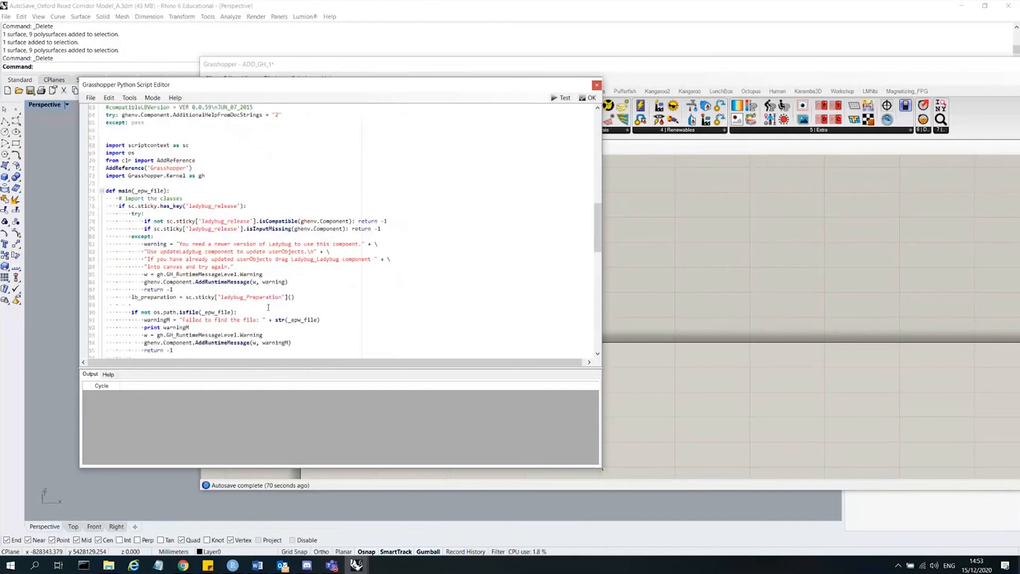
{"action": "scroll", "coordinate": [268, 307], "scroll_direction": "down", "scroll_amount": 5}
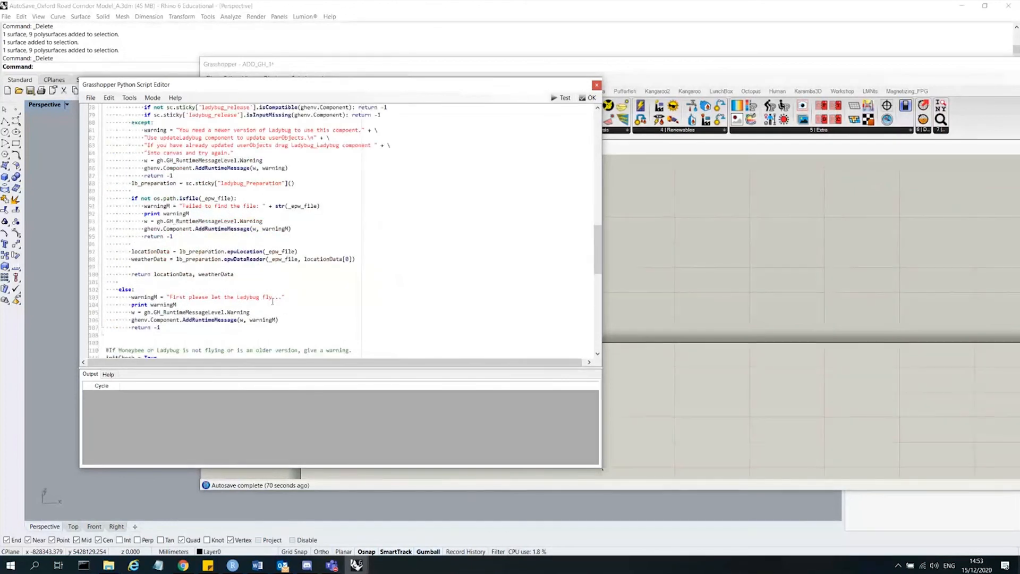
{"action": "scroll", "coordinate": [385, 257], "scroll_direction": "down", "scroll_amount": 5}
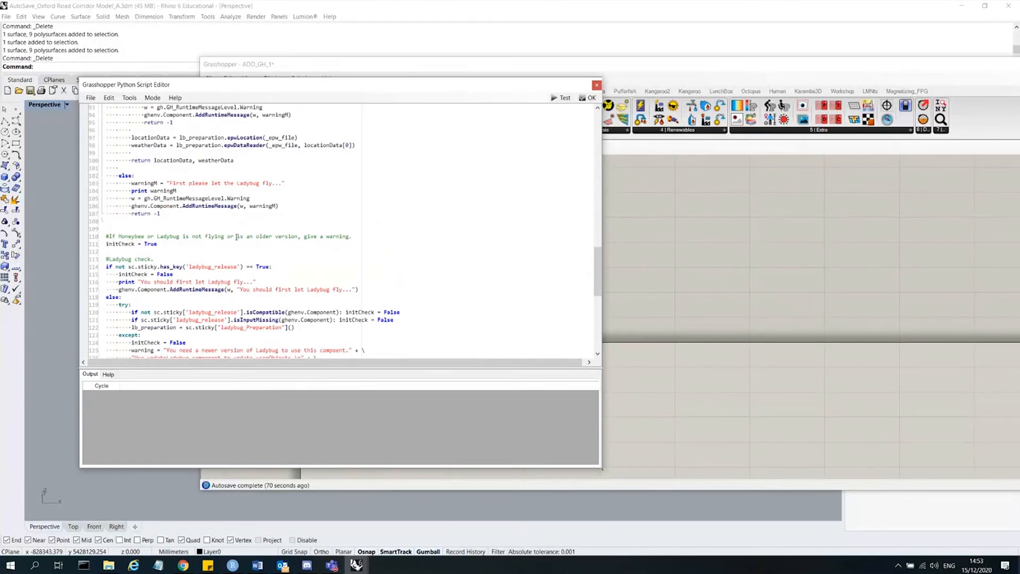
{"action": "left_click", "coordinate": [597, 86]}
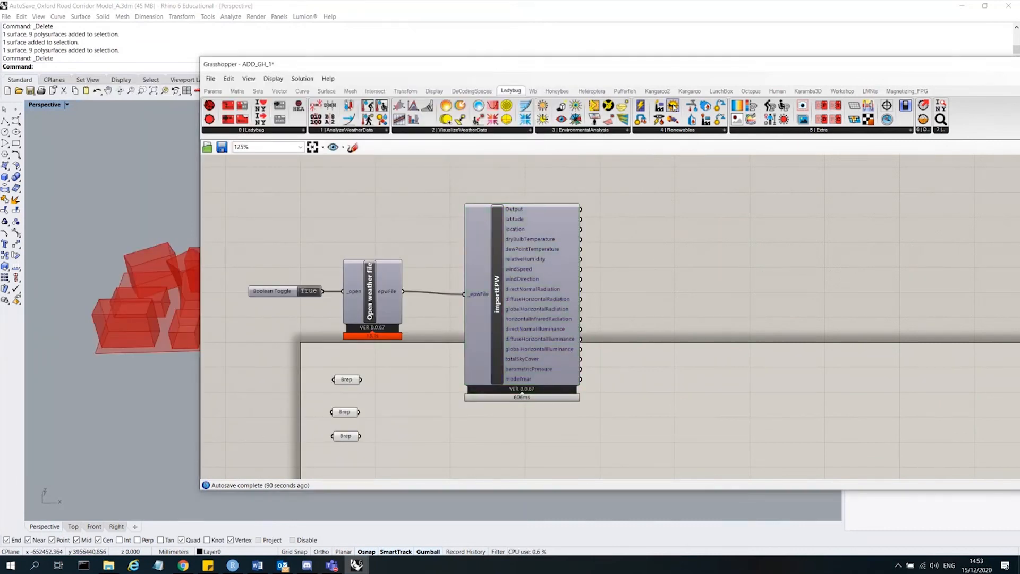
{"action": "left_click_drag", "start_coordinate": [673, 107], "coordinate": [734, 303]}
{"action": "double_click", "coordinate": [735, 304]}
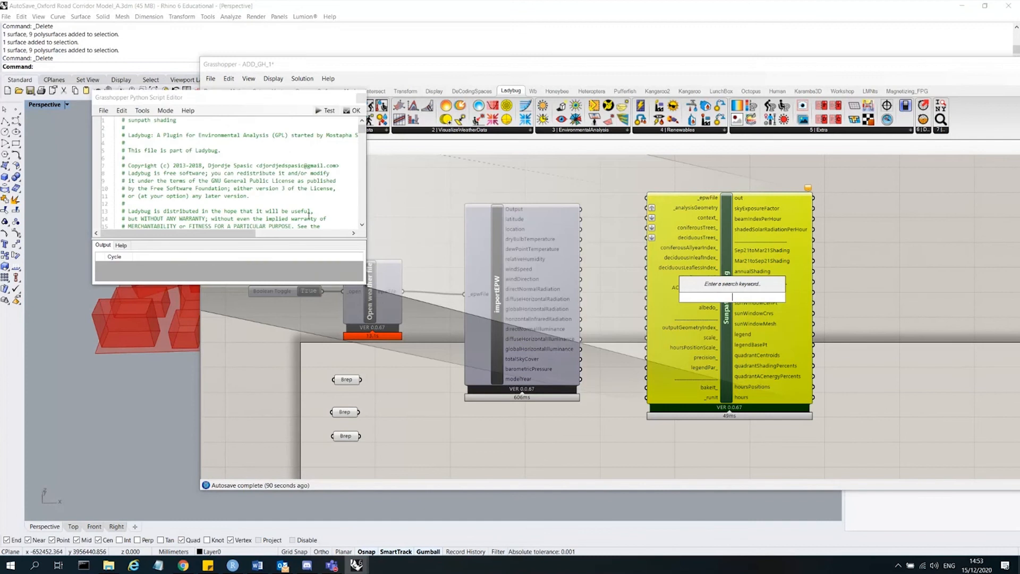
{"action": "mouse_move", "coordinate": [361, 131]}
{"action": "left_mouse_down"}
{"action": "mouse_move", "coordinate": [365, 234]}
{"action": "mouse_move", "coordinate": [365, 123]}
{"action": "left_mouse_up"}
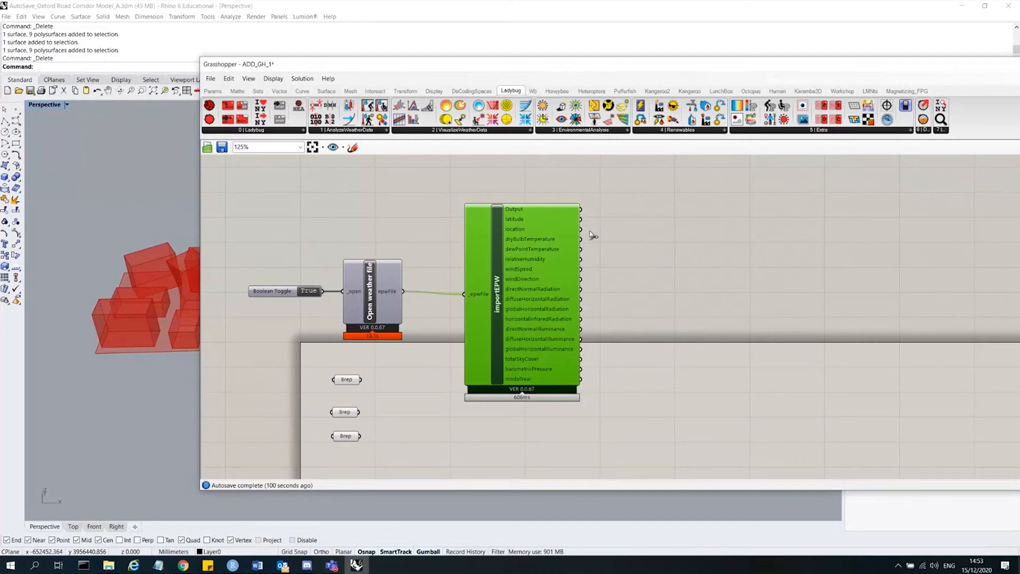
{"action": "left_click", "coordinate": [594, 236]}
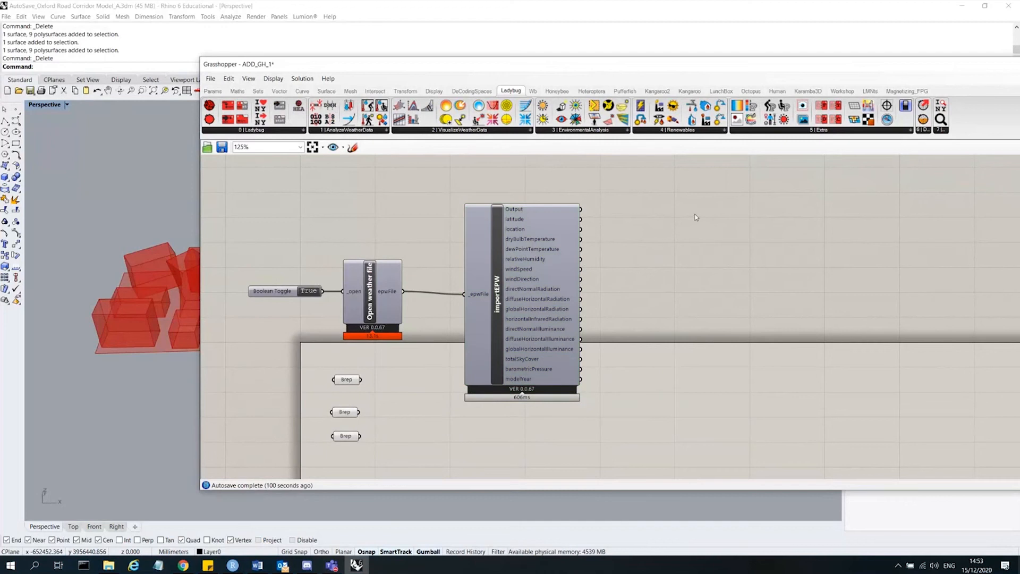
Add a Panel component and place it to the right of importEPW.
{"action": "double_click", "coordinate": [696, 213]}
{"action": "type", "text": "panel"}
{"action": "key", "text": "Return"}
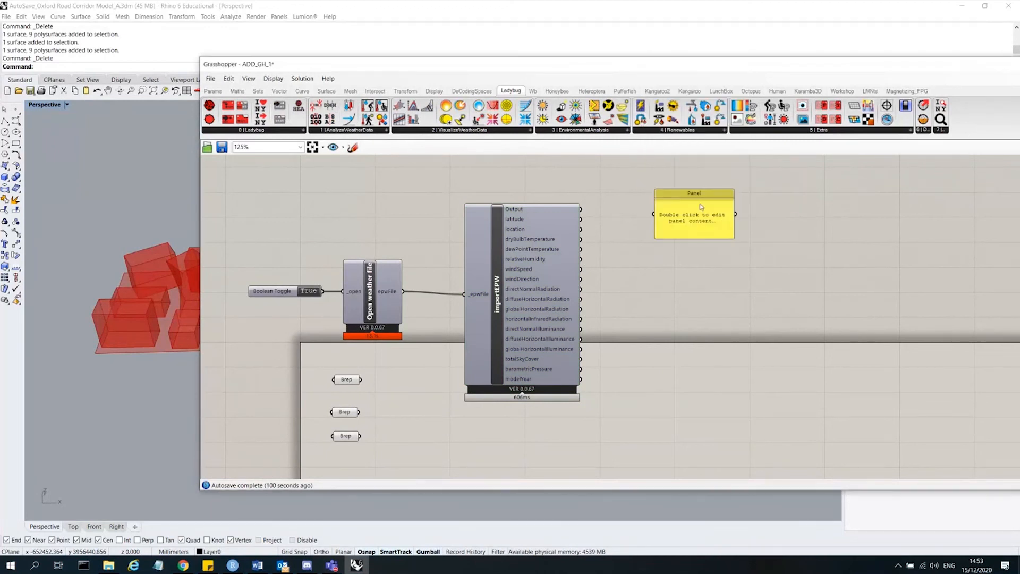
{"action": "scroll", "coordinate": [612, 198], "scroll_direction": "up", "scroll_amount": 3}
{"action": "scroll", "coordinate": [508, 196], "scroll_direction": "down", "scroll_amount": 4}
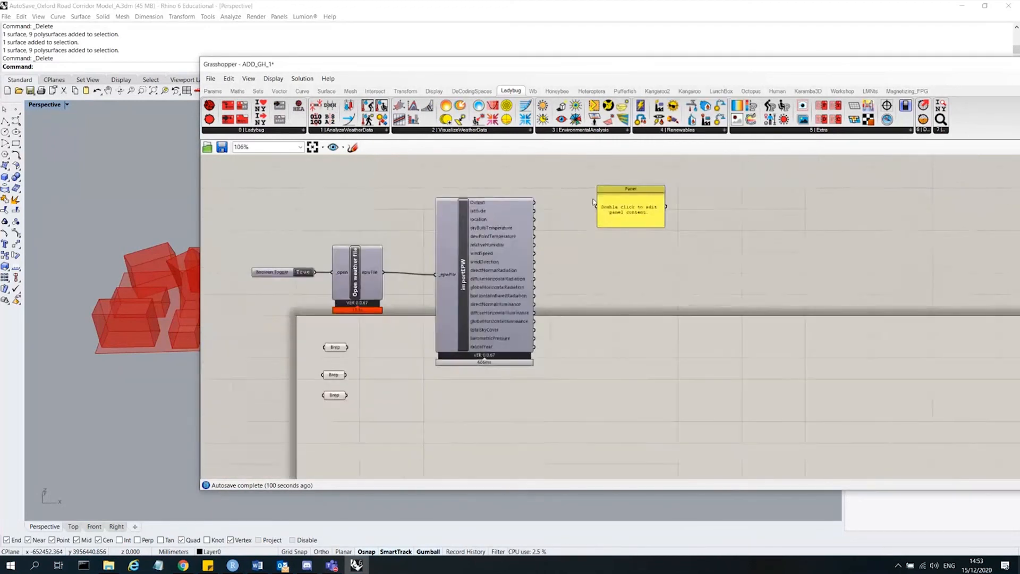
{"action": "scroll", "coordinate": [619, 202], "scroll_direction": "up", "scroll_amount": 3}
{"action": "left_click", "coordinate": [596, 214]}
{"action": "left_click_drag", "start_coordinate": [596, 213], "coordinate": [580, 220]}
Connect importEPW's latitude, location, Output and modelYear outputs in turn to the Panel to inspect their data.
{"action": "left_click_drag", "start_coordinate": [482, 219], "coordinate": [567, 217]}
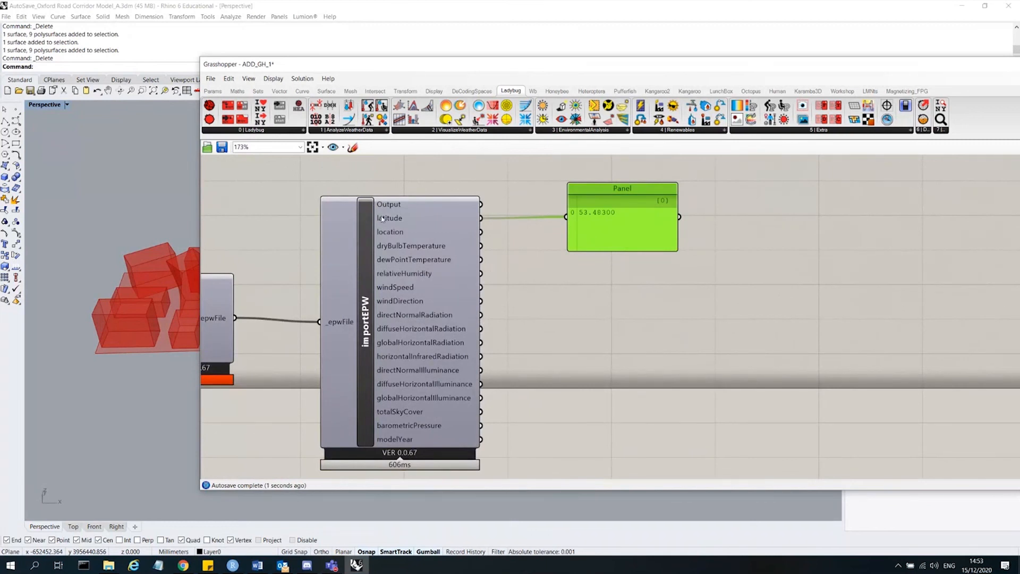
{"action": "left_click_drag", "start_coordinate": [480, 232], "coordinate": [566, 216]}
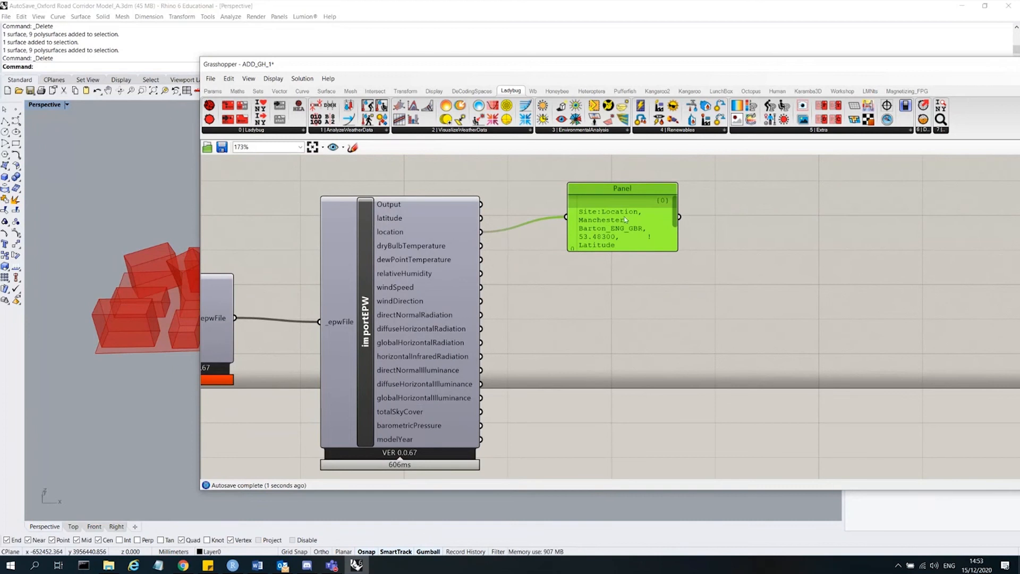
{"action": "left_click_drag", "start_coordinate": [675, 211], "coordinate": [644, 221]}
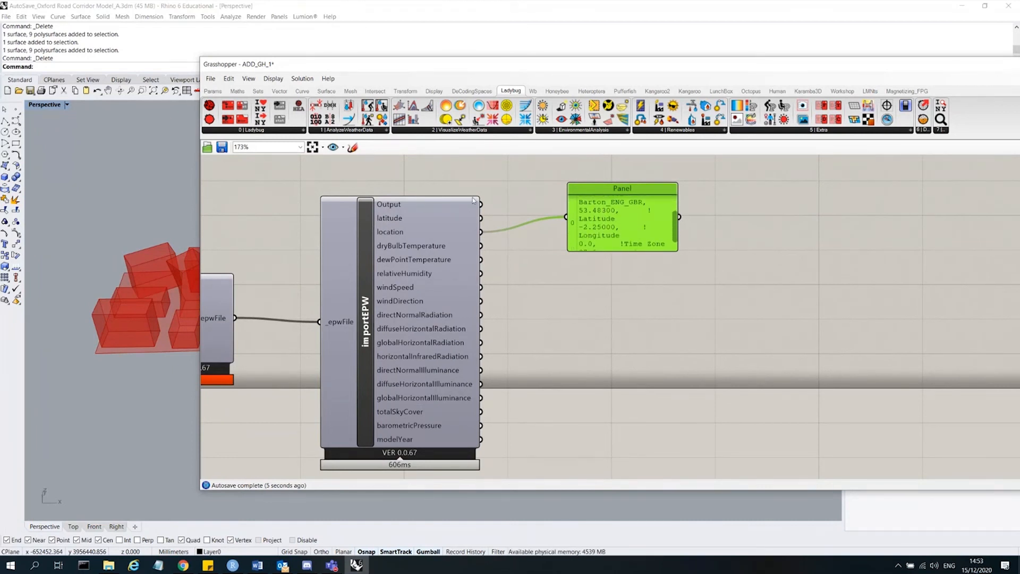
{"action": "left_click_drag", "start_coordinate": [481, 204], "coordinate": [565, 216]}
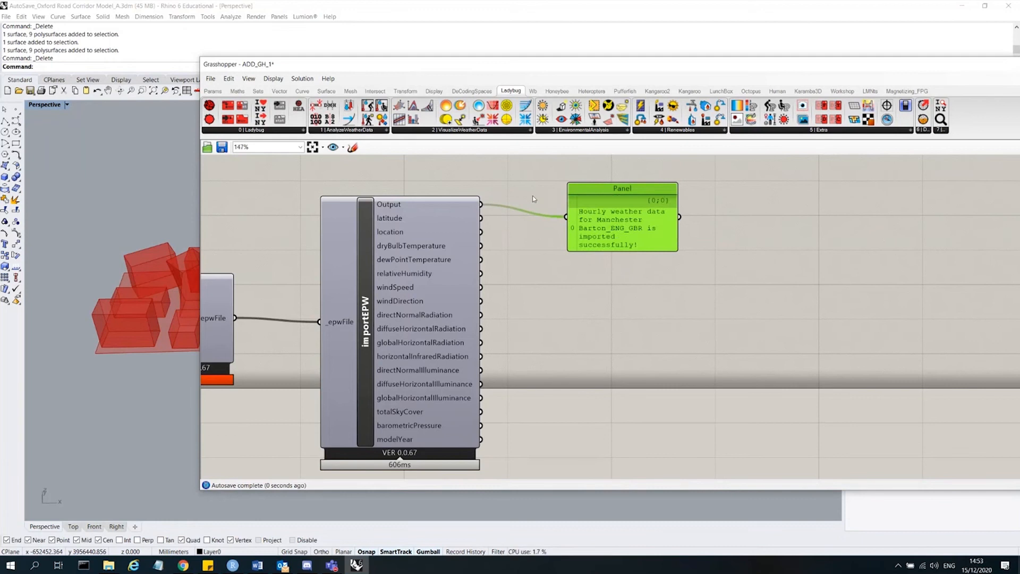
{"action": "scroll", "coordinate": [537, 209], "scroll_direction": "down", "scroll_amount": 1}
{"action": "left_click_drag", "start_coordinate": [611, 244], "coordinate": [611, 374]}
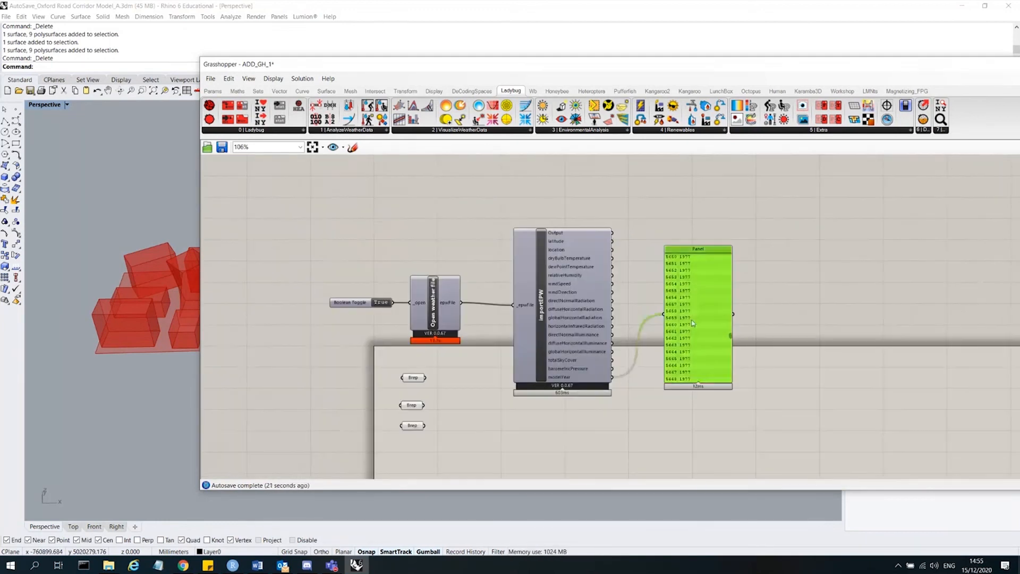
Move the importEPW component and delete the Panel.
{"action": "left_click", "coordinate": [576, 323]}
{"action": "left_click_drag", "start_coordinate": [576, 322], "coordinate": [581, 299]}
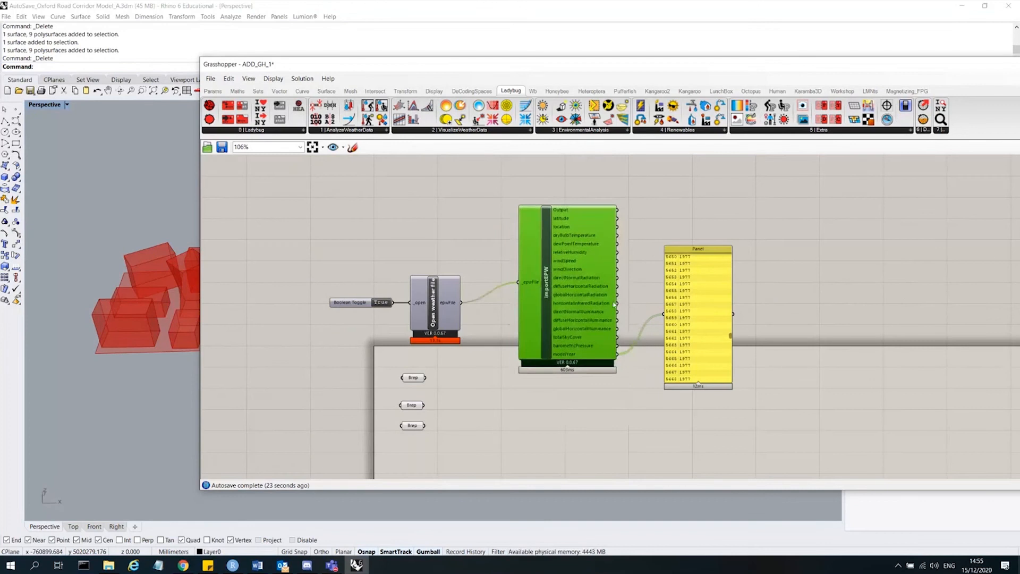
{"action": "left_click", "coordinate": [703, 282]}
{"action": "key", "text": "Delete"}
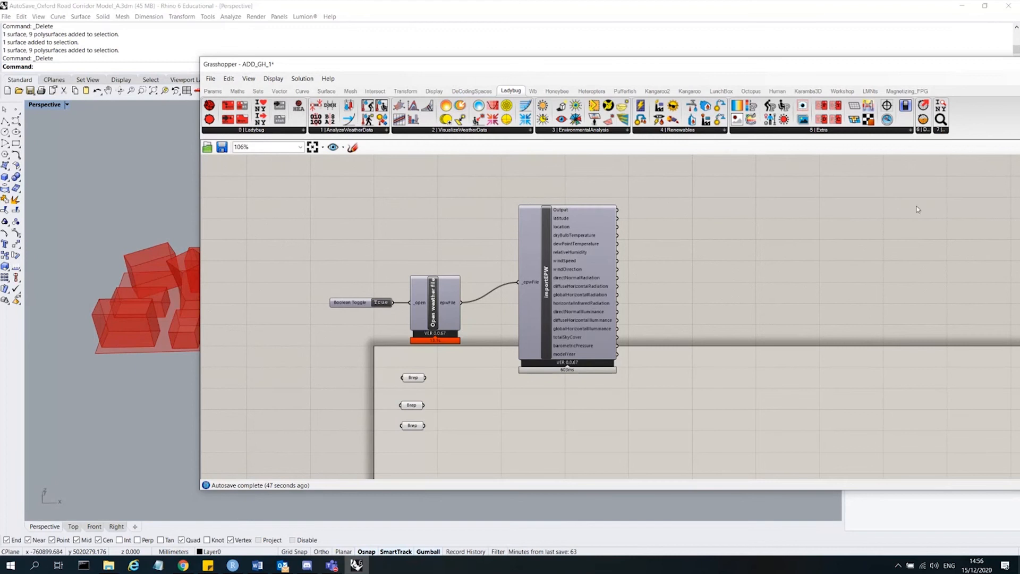
{"action": "double_click", "coordinate": [833, 254]}
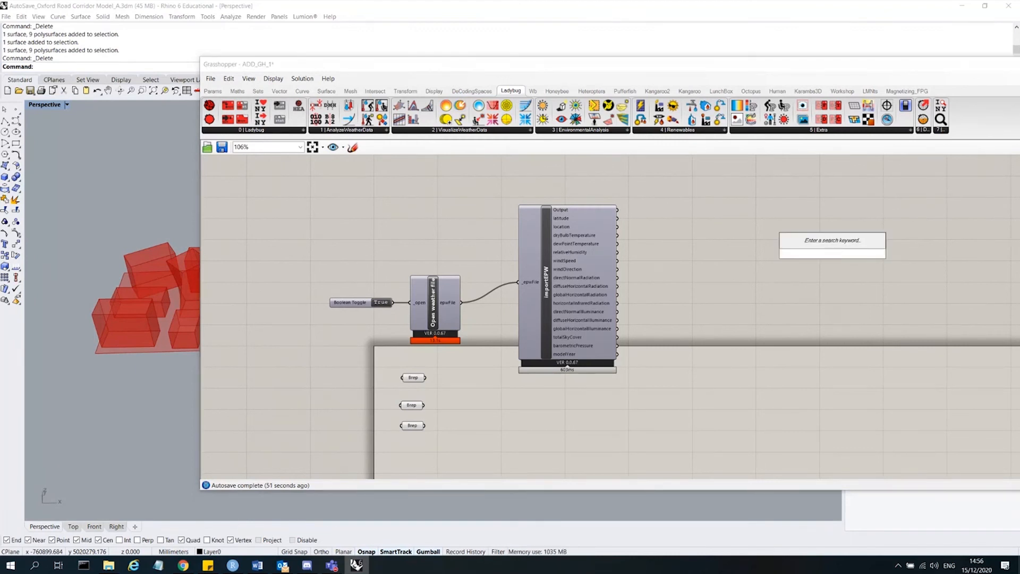
{"action": "type", "text": "curve"}
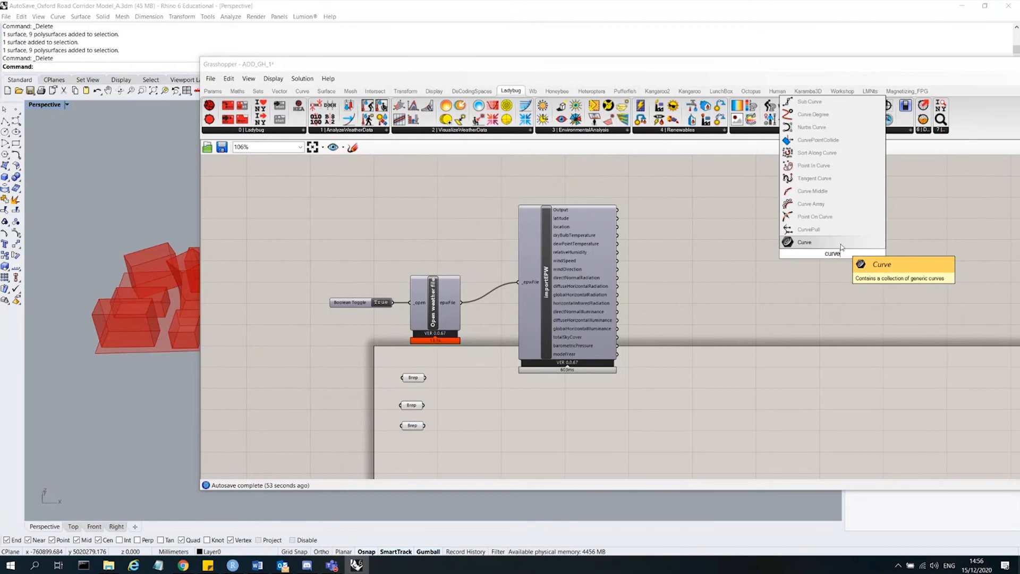
{"action": "key", "text": "BackSpace"}
{"action": "key", "text": "BackSpace"}
{"action": "key", "text": "BackSpace"}
{"action": "key", "text": "BackSpace"}
{"action": "key", "text": "BackSpace"}
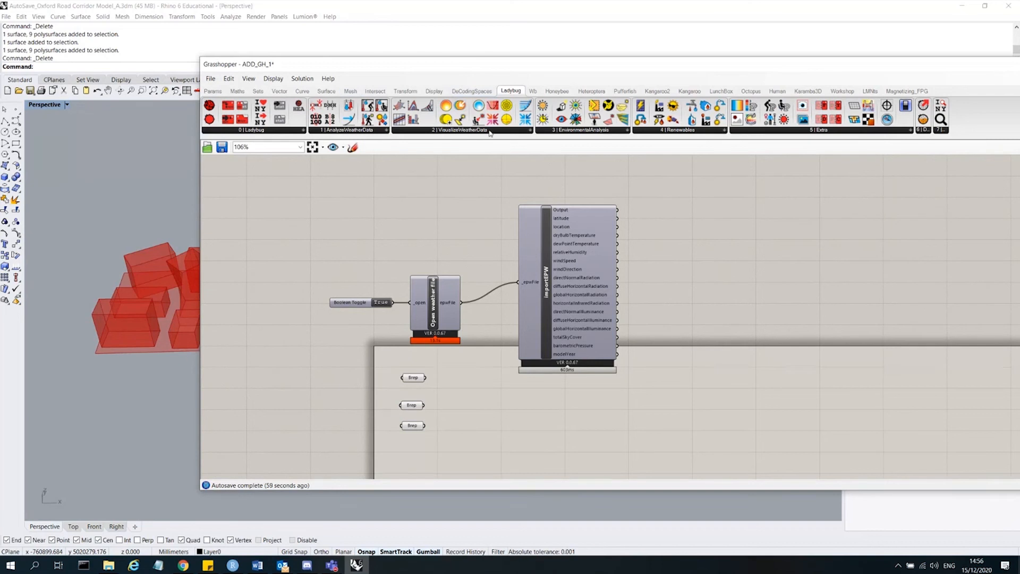
{"action": "left_click", "coordinate": [529, 131]}
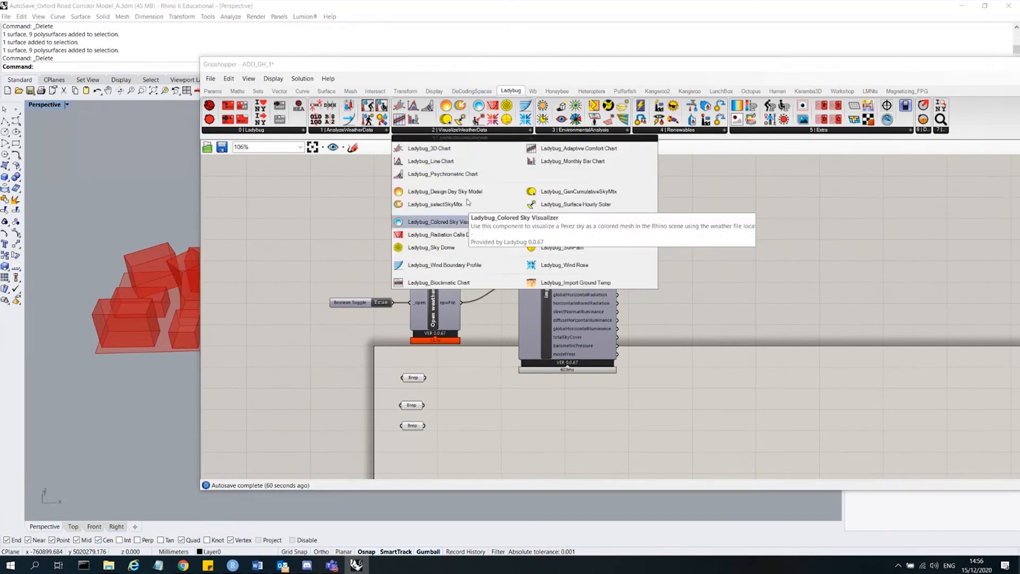
{"action": "left_click_drag", "start_coordinate": [619, 197], "coordinate": [718, 242]}
{"action": "scroll", "coordinate": [750, 235], "scroll_direction": "up", "scroll_amount": 5}
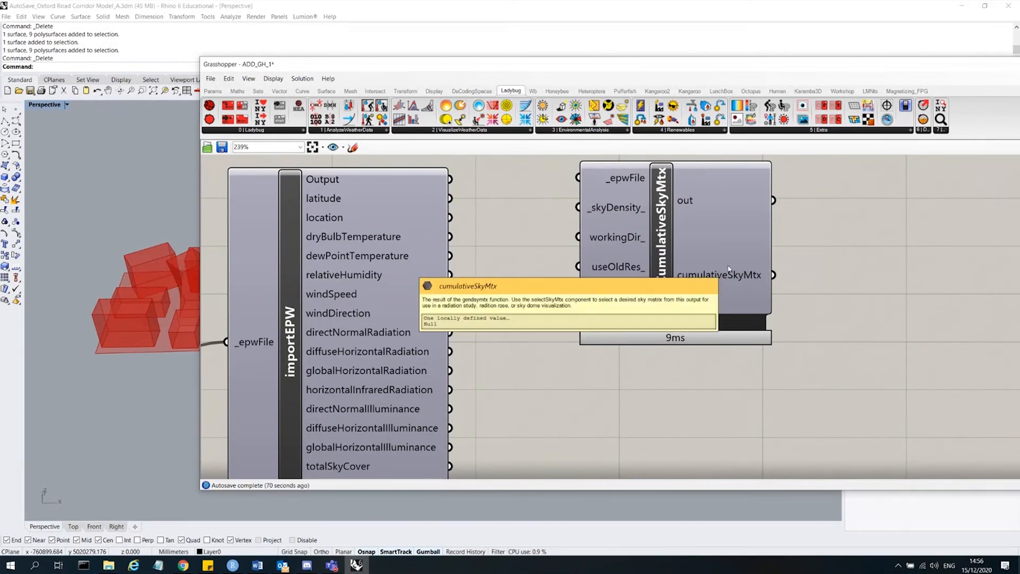
{"action": "left_click", "coordinate": [712, 239]}
{"action": "key", "text": "Delete"}
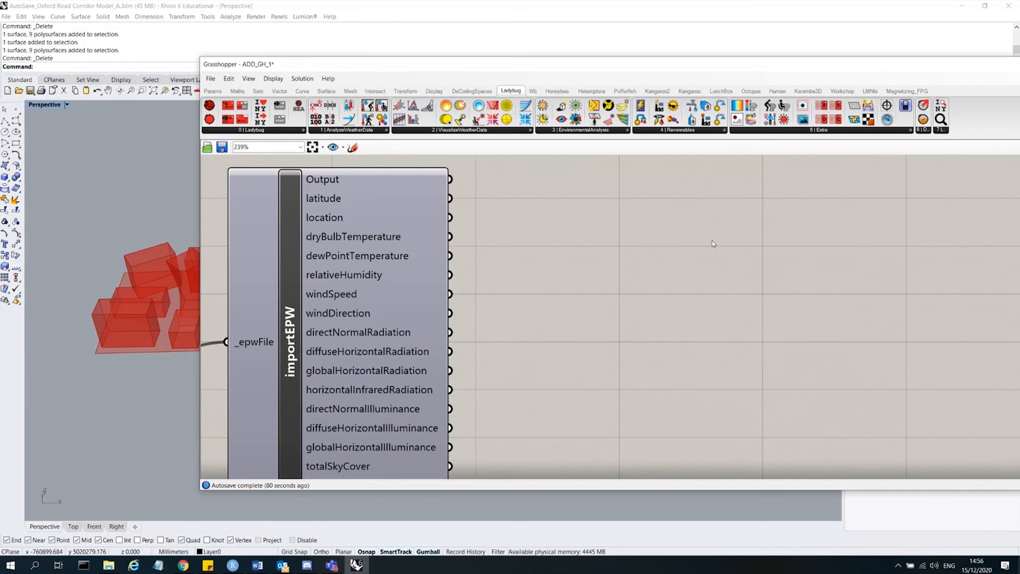
Add a Ladybug SunPath component from the visualize weather data group and position it right of importEPW.
{"action": "scroll", "coordinate": [712, 240], "scroll_direction": "down", "scroll_amount": 3}
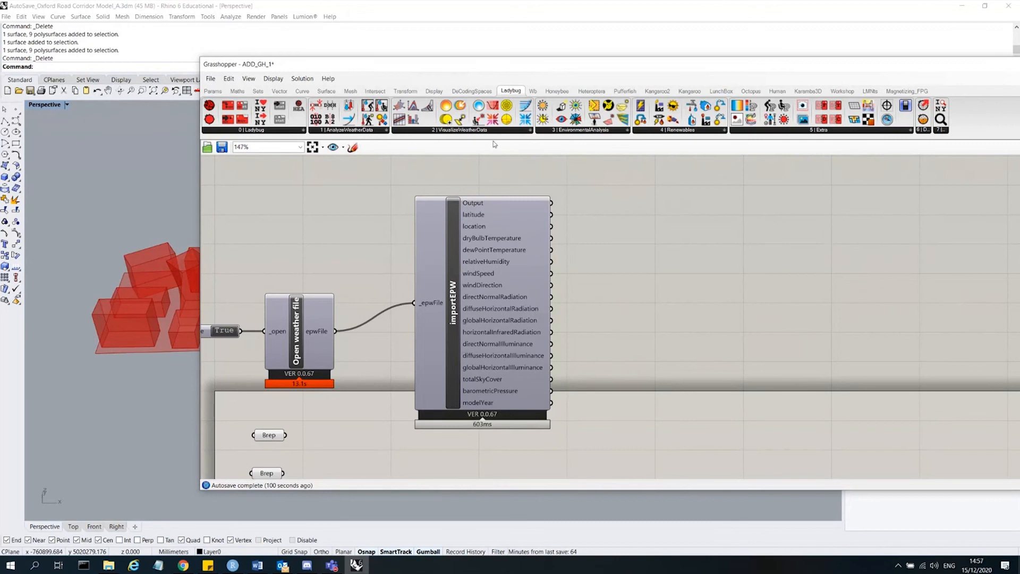
{"action": "left_click", "coordinate": [525, 130]}
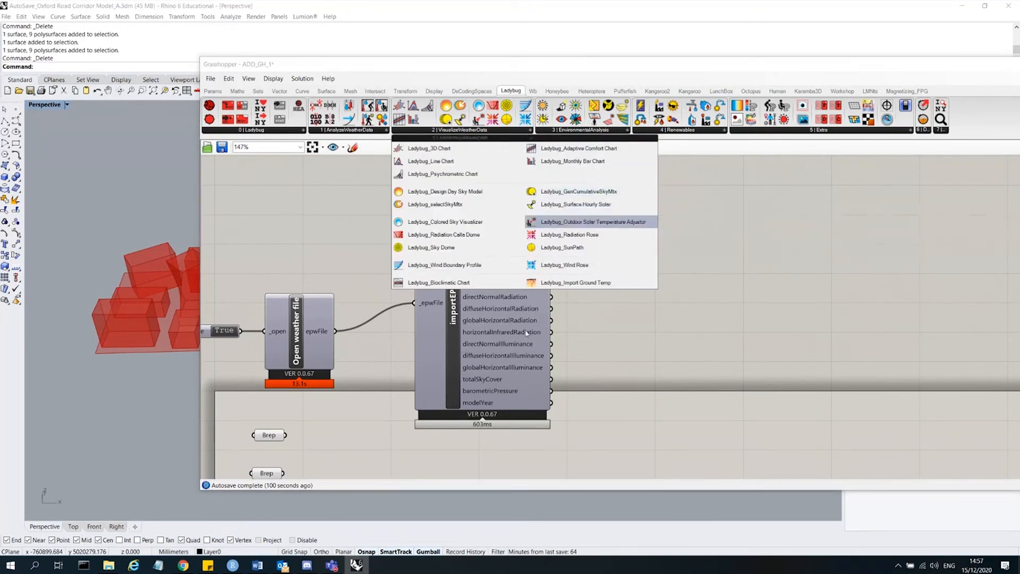
{"action": "left_click", "coordinate": [640, 266]}
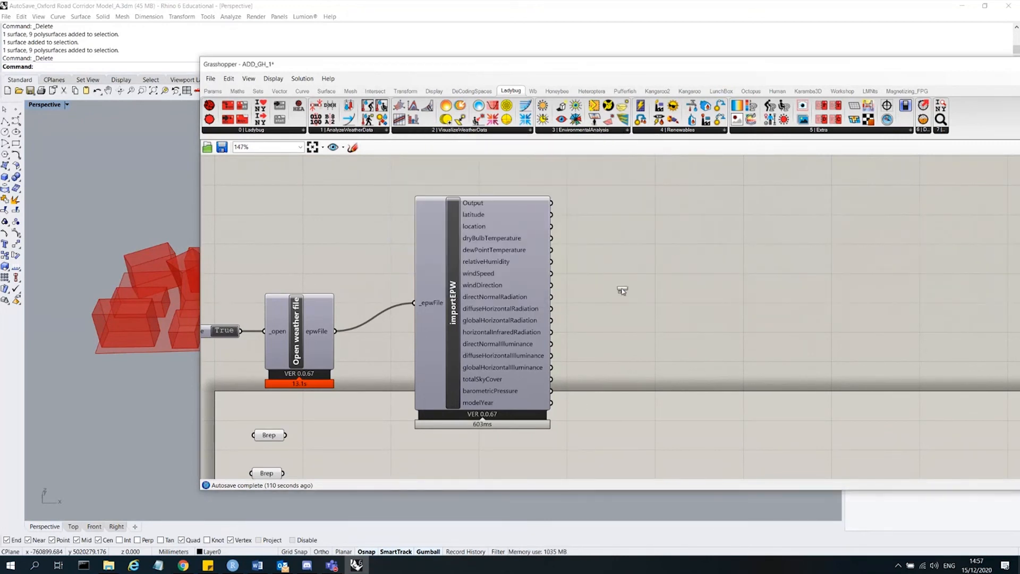
{"action": "left_click", "coordinate": [676, 264]}
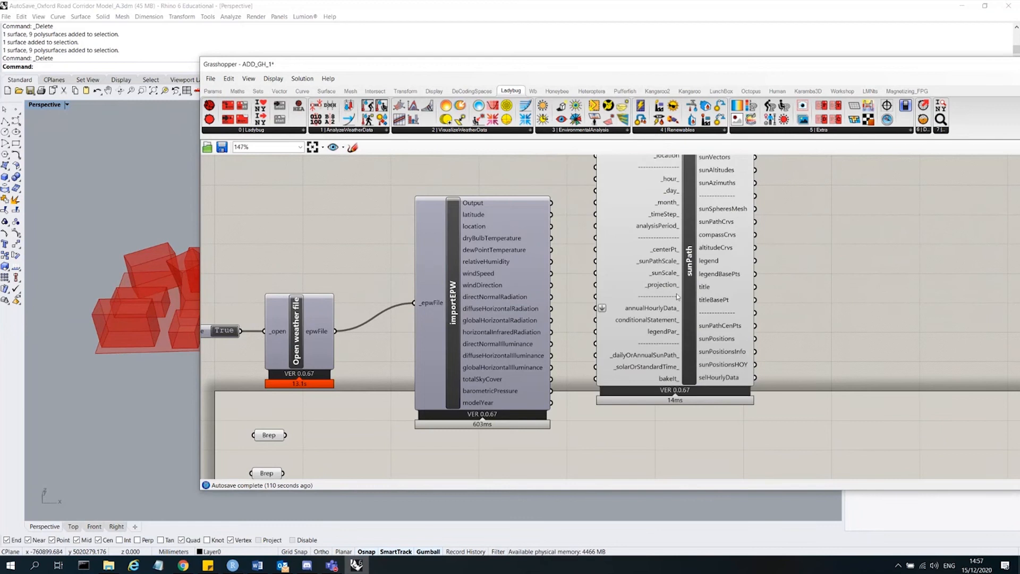
{"action": "left_click_drag", "start_coordinate": [670, 312], "coordinate": [700, 381]}
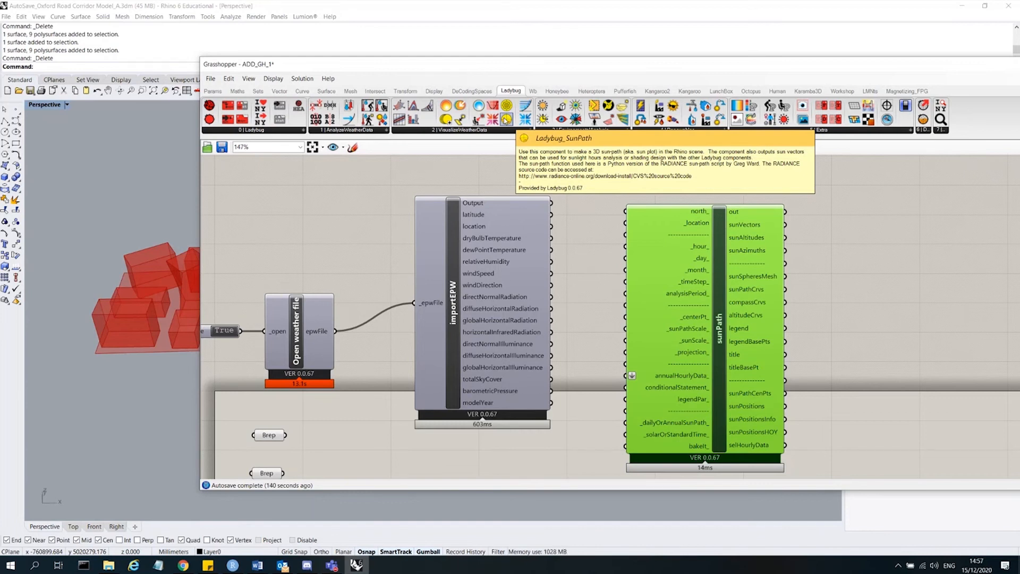
{"action": "left_click", "coordinate": [600, 198]}
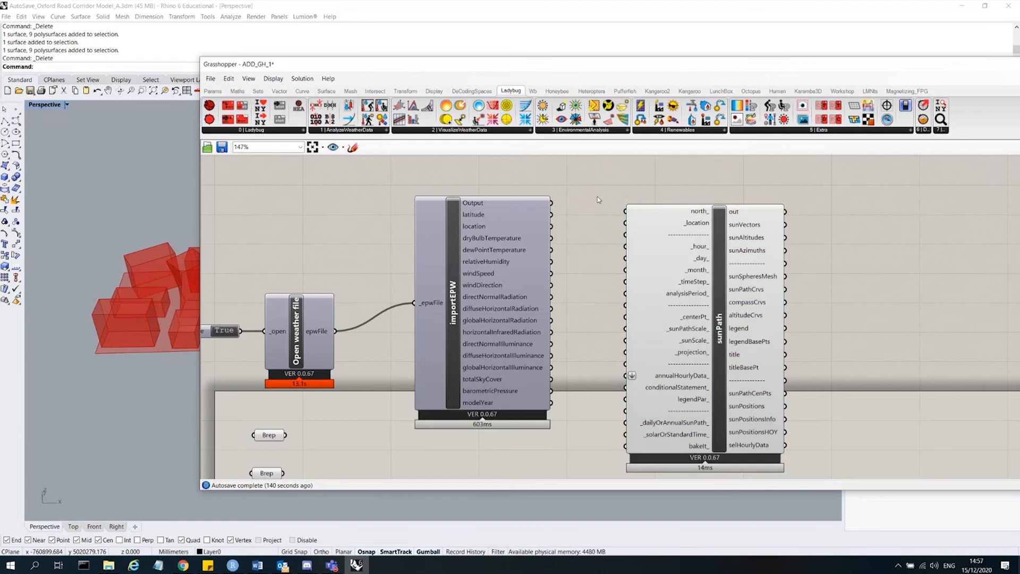
{"action": "left_click_drag", "start_coordinate": [721, 339], "coordinate": [737, 327]}
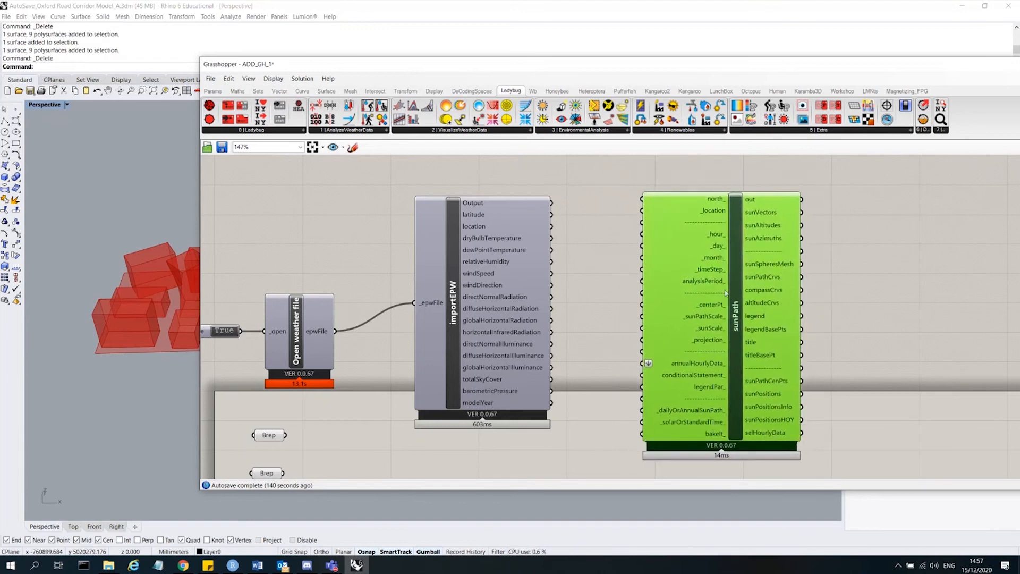
{"action": "left_click_drag", "start_coordinate": [725, 290], "coordinate": [719, 285]}
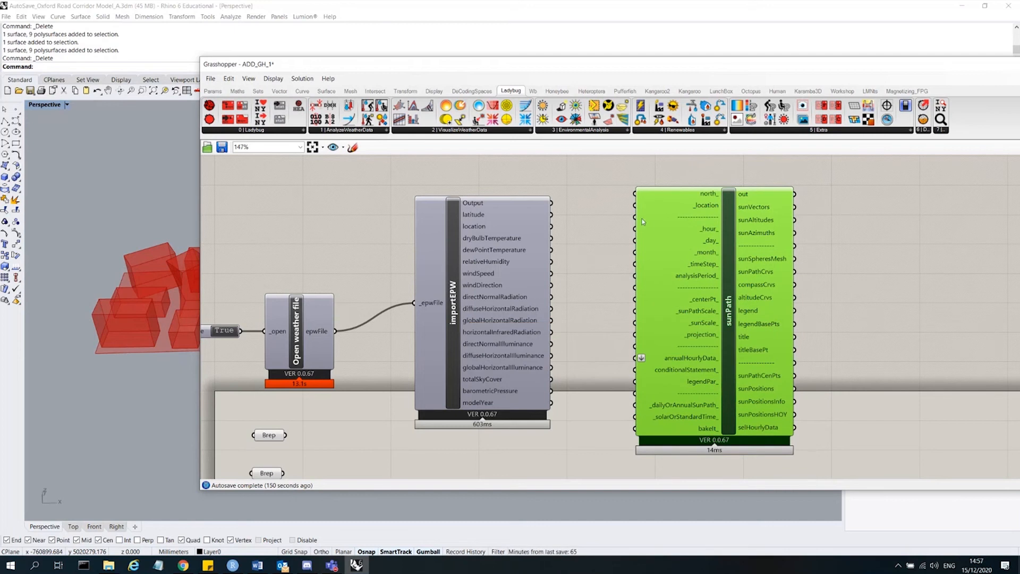
{"action": "scroll", "coordinate": [584, 201], "scroll_direction": "down", "scroll_amount": 3}
{"action": "scroll", "coordinate": [687, 208], "scroll_direction": "up", "scroll_amount": 4}
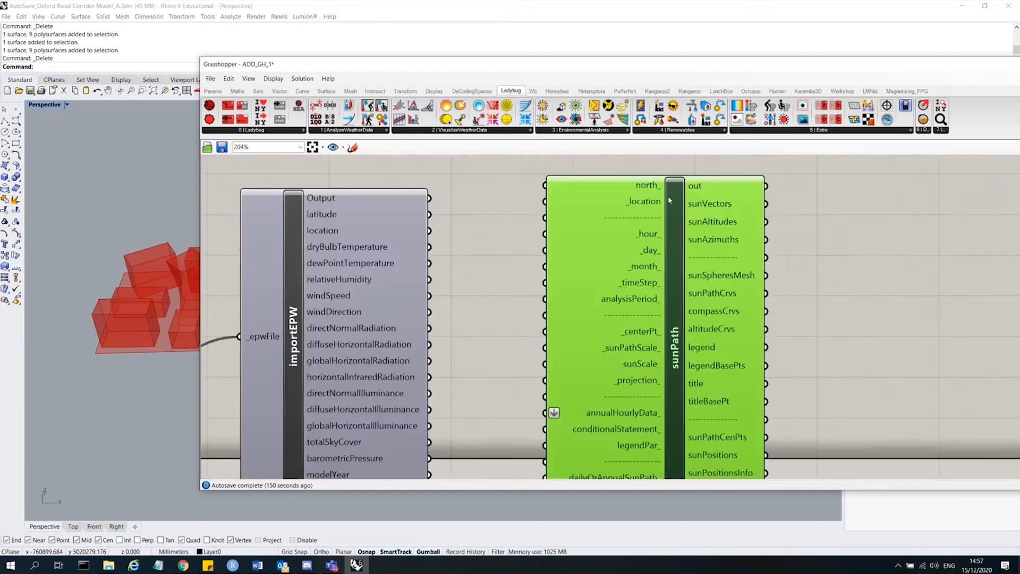
{"action": "scroll", "coordinate": [668, 195], "scroll_direction": "down", "scroll_amount": 3}
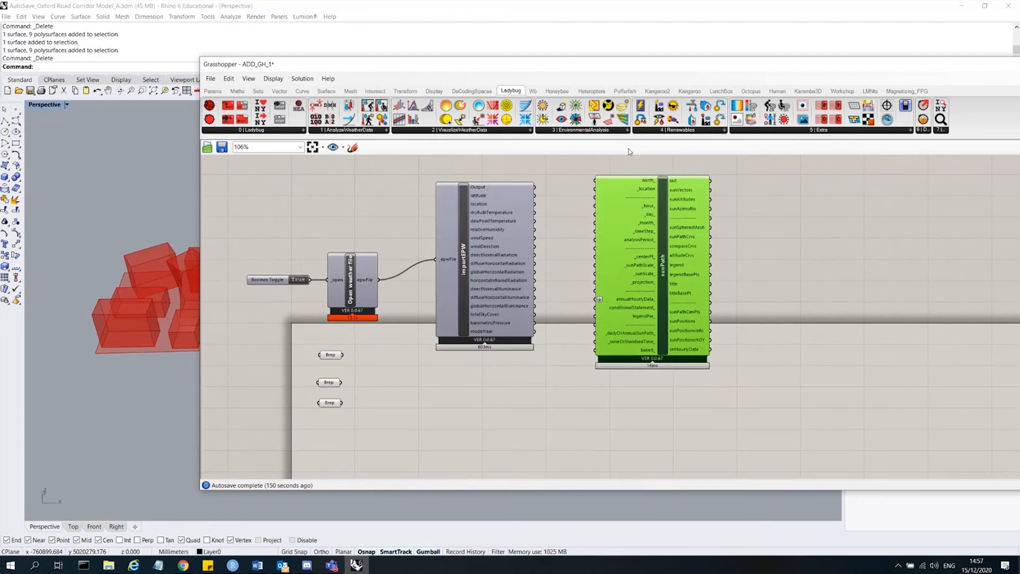
{"action": "scroll", "coordinate": [645, 287], "scroll_direction": "up", "scroll_amount": 3}
{"action": "scroll", "coordinate": [702, 264], "scroll_direction": "down", "scroll_amount": 3}
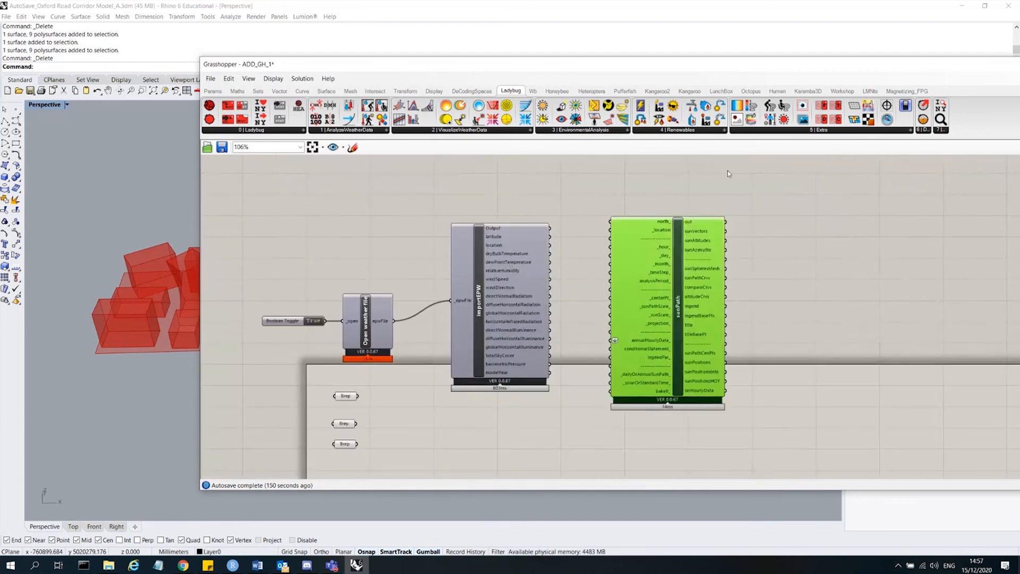
{"action": "scroll", "coordinate": [649, 246], "scroll_direction": "up", "scroll_amount": 3}
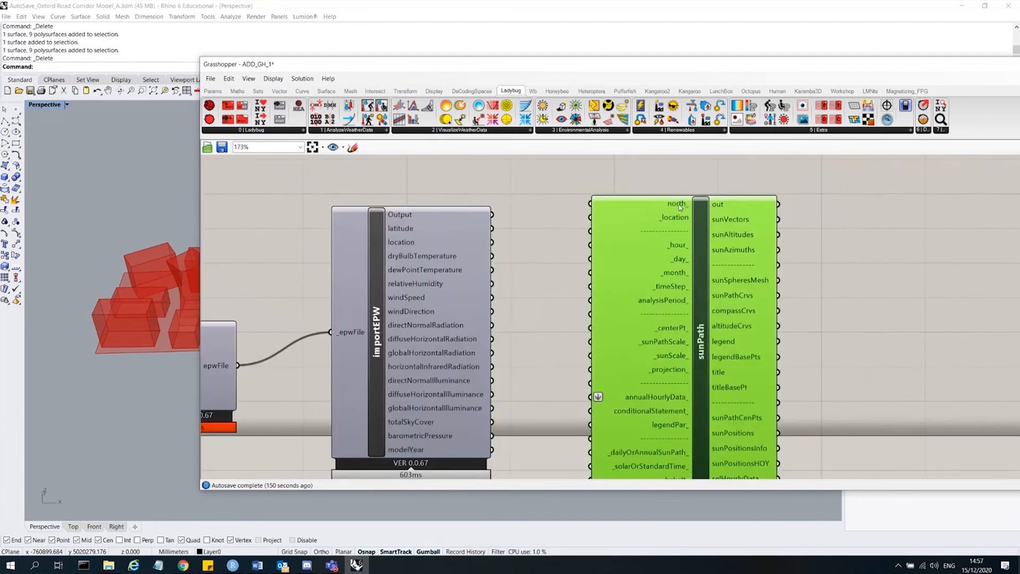
{"action": "mouse_move", "coordinate": [680, 207]}
{"action": "left_click", "coordinate": [66, 125]}
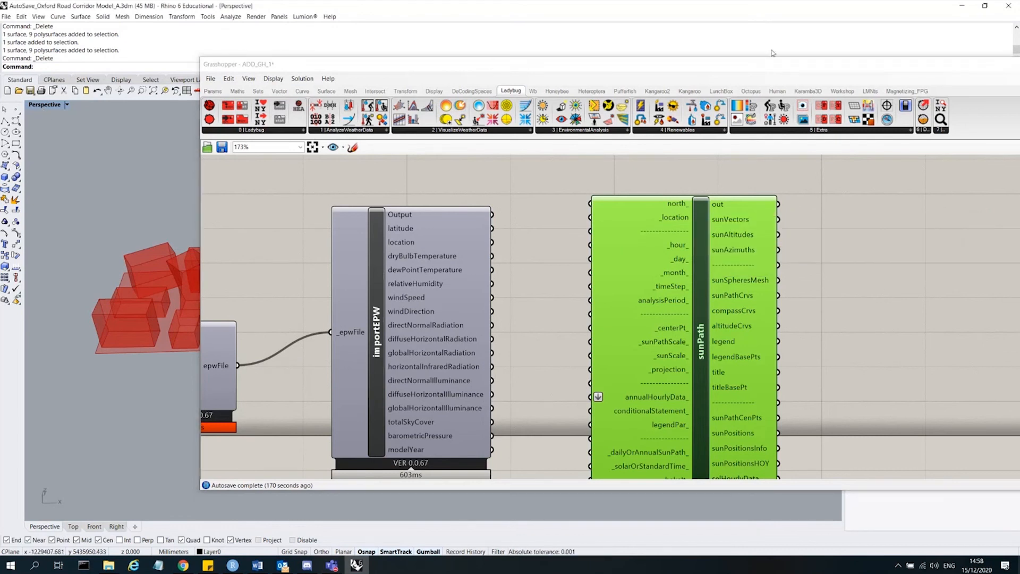
Minimize Grasshopper and switch the Rhino viewport to the Top view to inspect the massing model.
{"action": "left_click", "coordinate": [950, 60]}
{"action": "left_click_drag", "start_coordinate": [951, 60], "coordinate": [787, 52]}
{"action": "left_click_drag", "start_coordinate": [880, 55], "coordinate": [655, 28]}
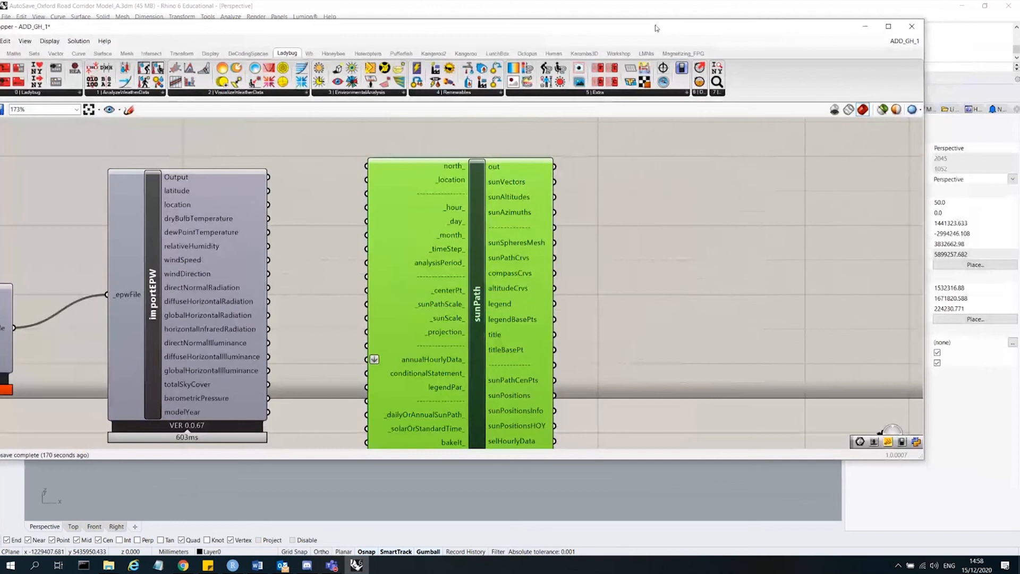
{"action": "left_click", "coordinate": [867, 28]}
{"action": "scroll", "coordinate": [609, 235], "scroll_direction": "down", "scroll_amount": 4}
{"action": "right_click_drag", "start_coordinate": [351, 240], "coordinate": [333, 319]}
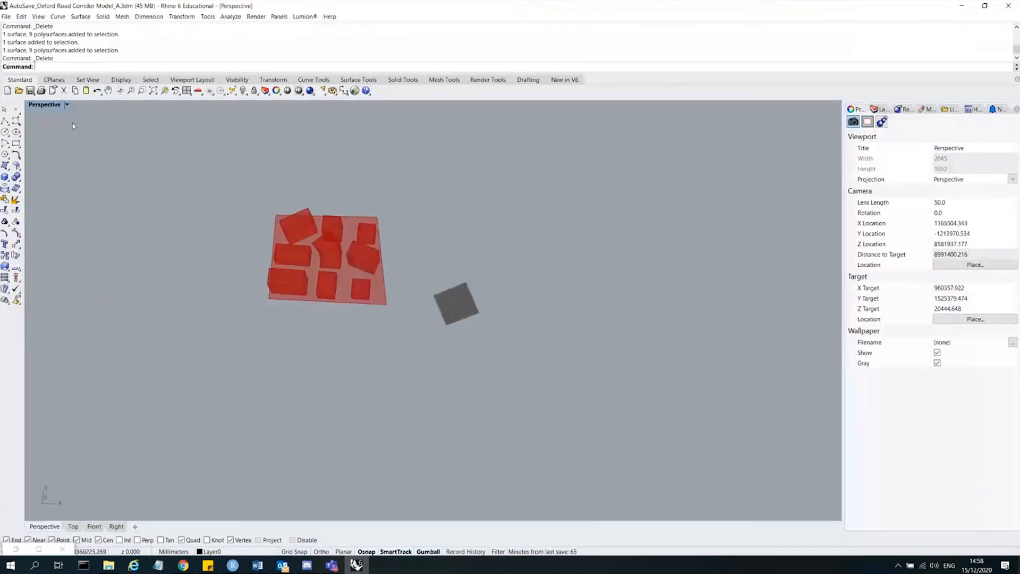
{"action": "double_click", "coordinate": [47, 106]}
{"action": "double_click", "coordinate": [34, 105]}
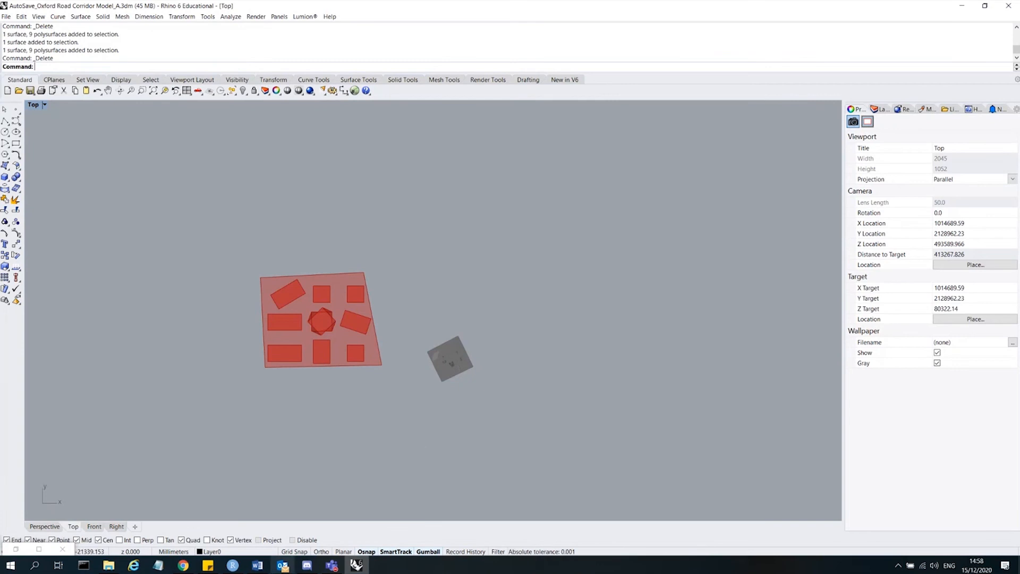
{"action": "left_click", "coordinate": [355, 565]}
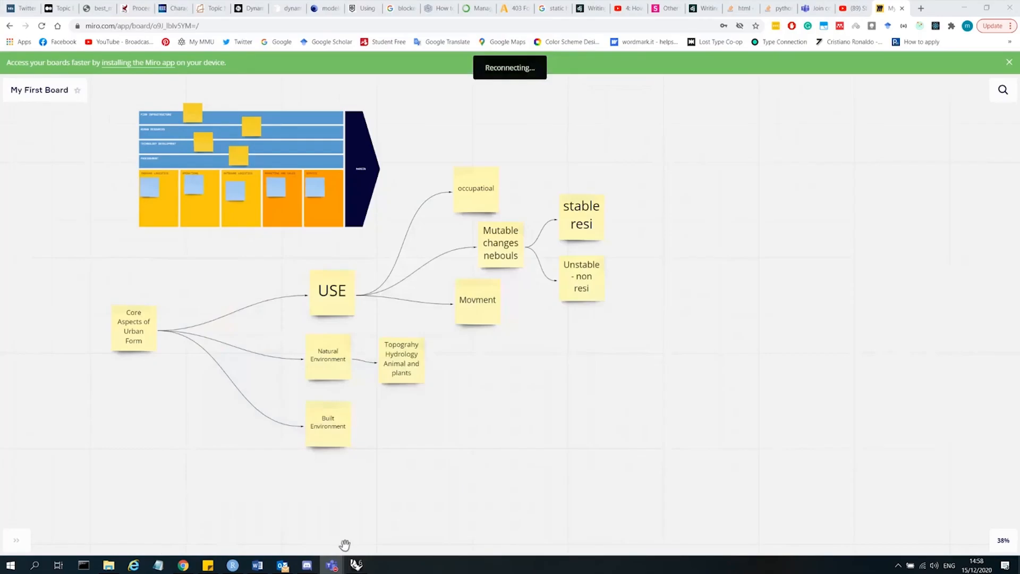
{"action": "left_click", "coordinate": [355, 565]}
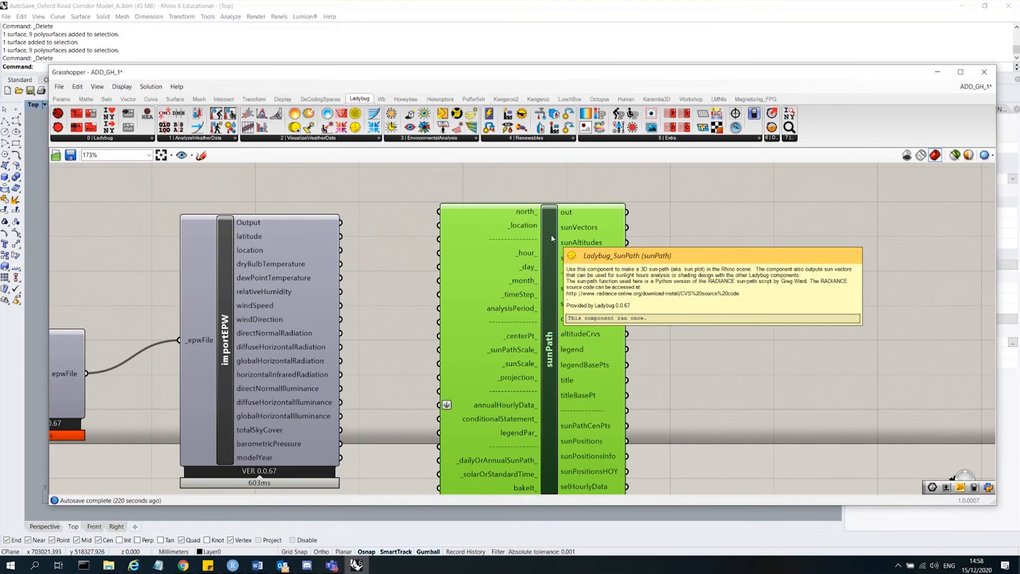
Rearrange importEPW and sunPath, then connect importEPW's location output to sunPath's _location input.
{"action": "left_click", "coordinate": [703, 271]}
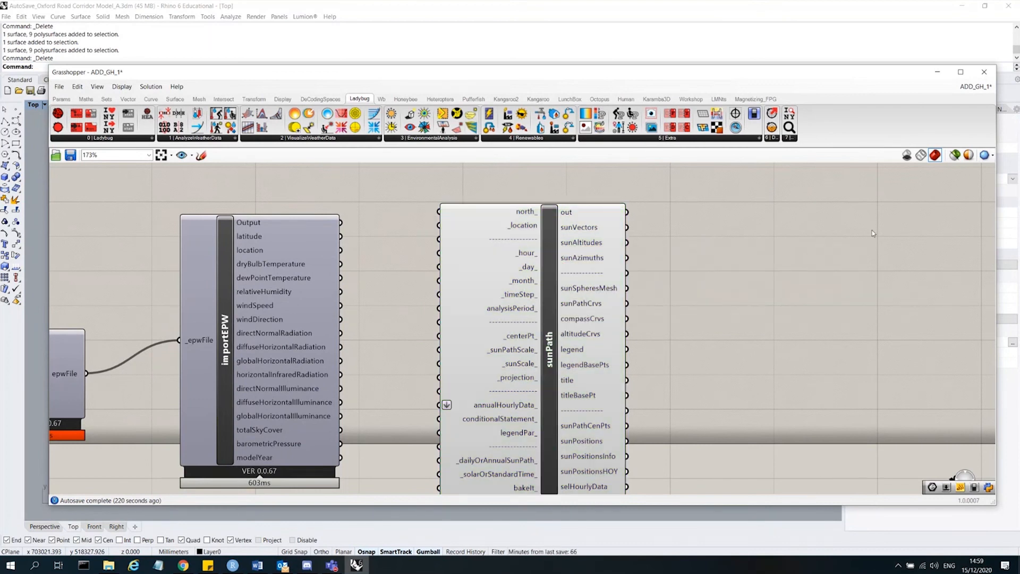
{"action": "left_click", "coordinate": [510, 229]}
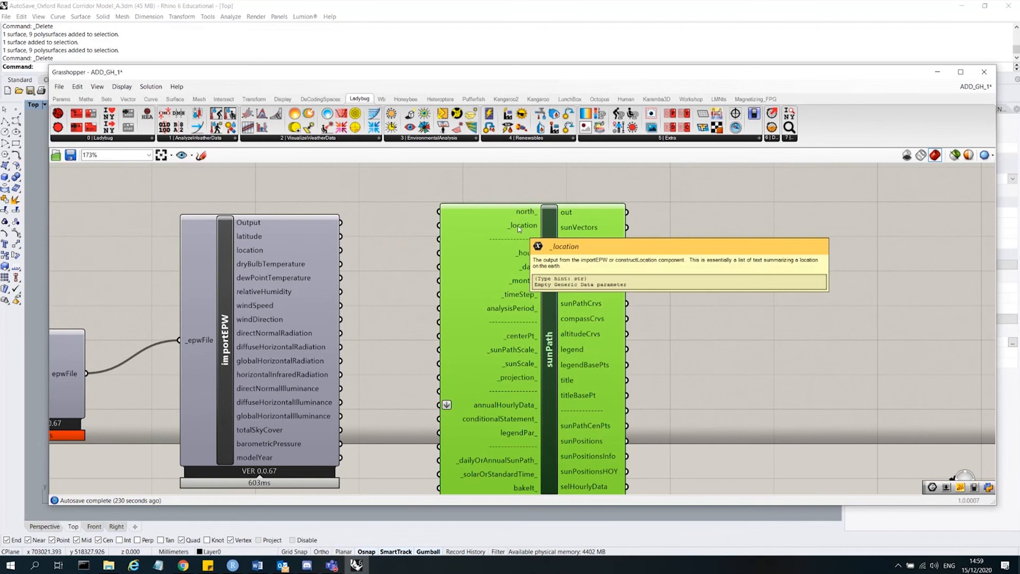
{"action": "left_click_drag", "start_coordinate": [520, 228], "coordinate": [534, 223]}
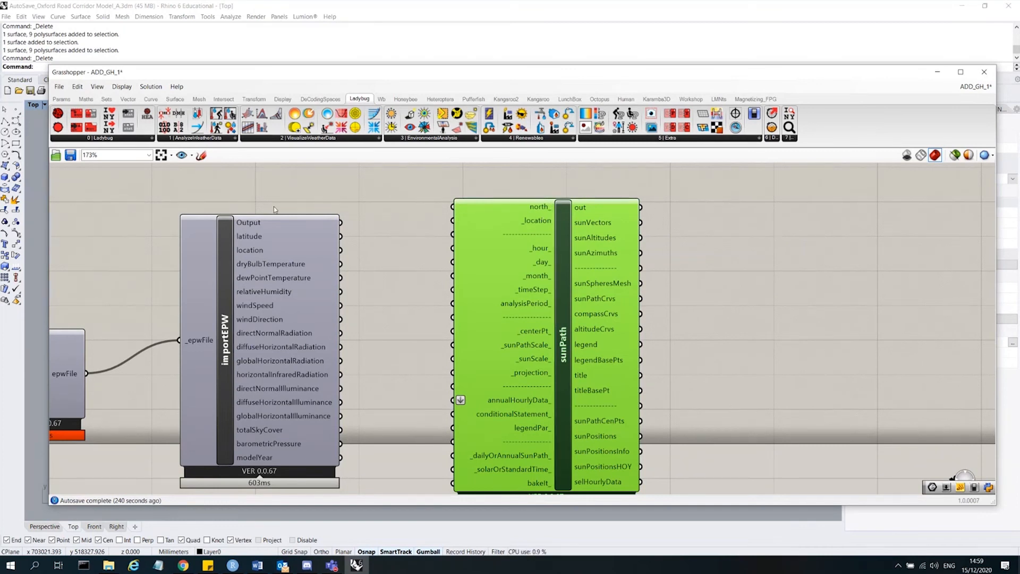
{"action": "left_click", "coordinate": [375, 215]}
{"action": "left_click_drag", "start_coordinate": [479, 242], "coordinate": [474, 247]}
{"action": "mouse_move", "coordinate": [295, 327]}
{"action": "left_mouse_down"}
{"action": "mouse_move", "coordinate": [314, 303]}
{"action": "mouse_move", "coordinate": [299, 322]}
{"action": "left_mouse_up"}
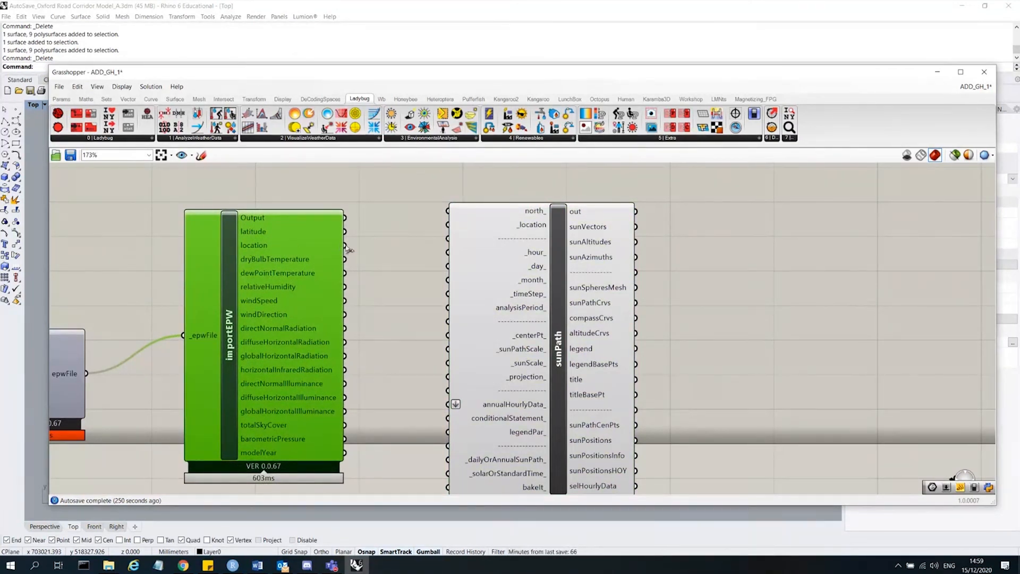
{"action": "left_click_drag", "start_coordinate": [345, 245], "coordinate": [448, 225]}
Collapse and reposition the Grasshopper window to view the generated sun path in the Top viewport.
{"action": "scroll", "coordinate": [522, 229], "scroll_direction": "down", "scroll_amount": 2}
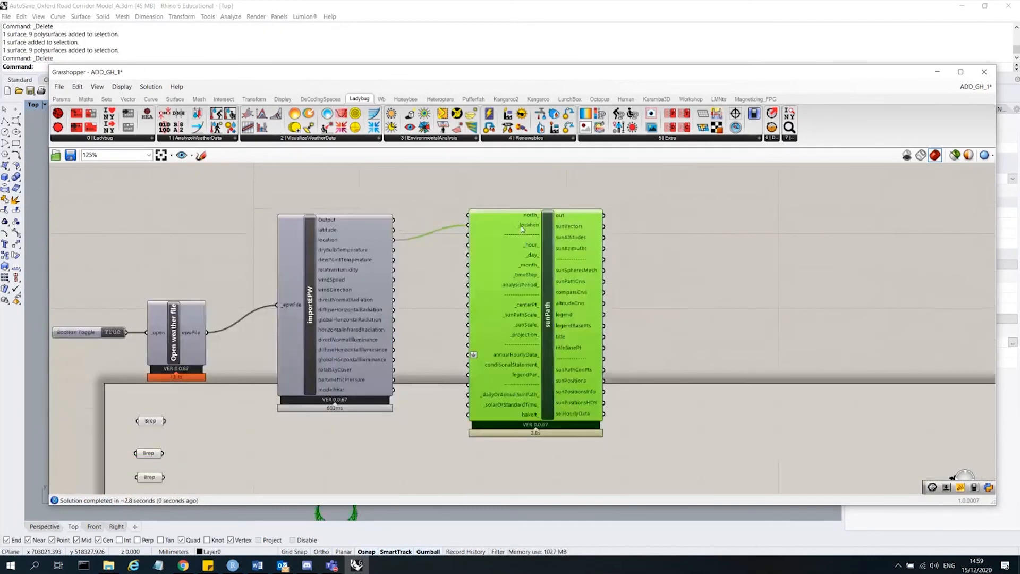
{"action": "double_click", "coordinate": [406, 72]}
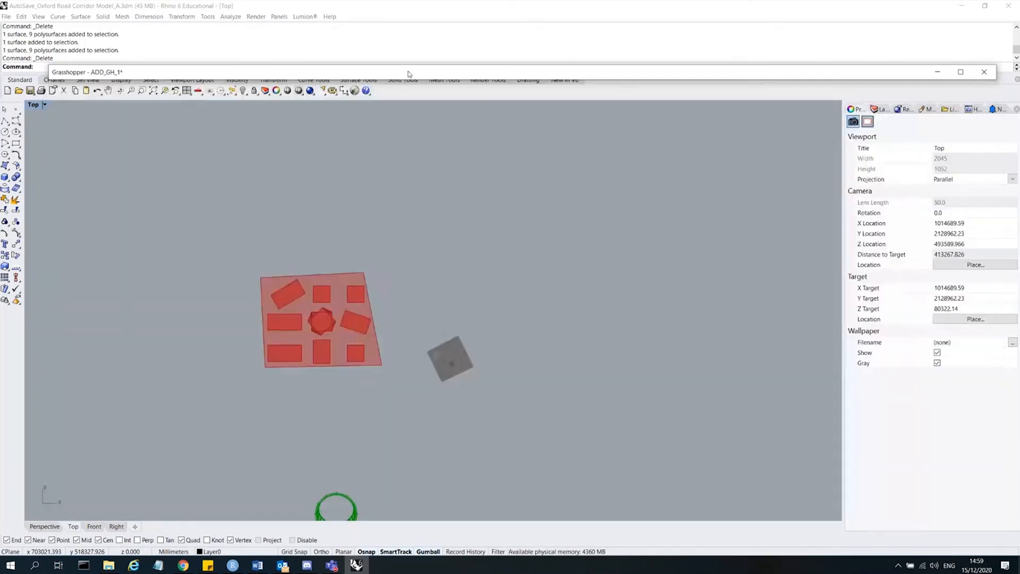
{"action": "scroll", "coordinate": [410, 226], "scroll_direction": "down", "scroll_amount": 2}
{"action": "scroll", "coordinate": [379, 353], "scroll_direction": "up", "scroll_amount": 15}
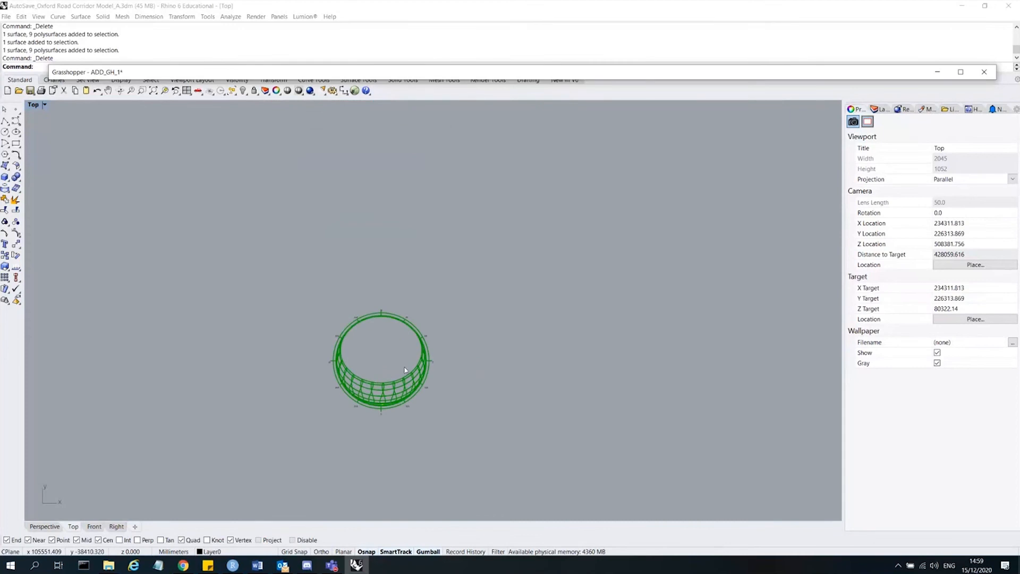
{"action": "right_click_drag", "start_coordinate": [390, 329], "coordinate": [395, 343]}
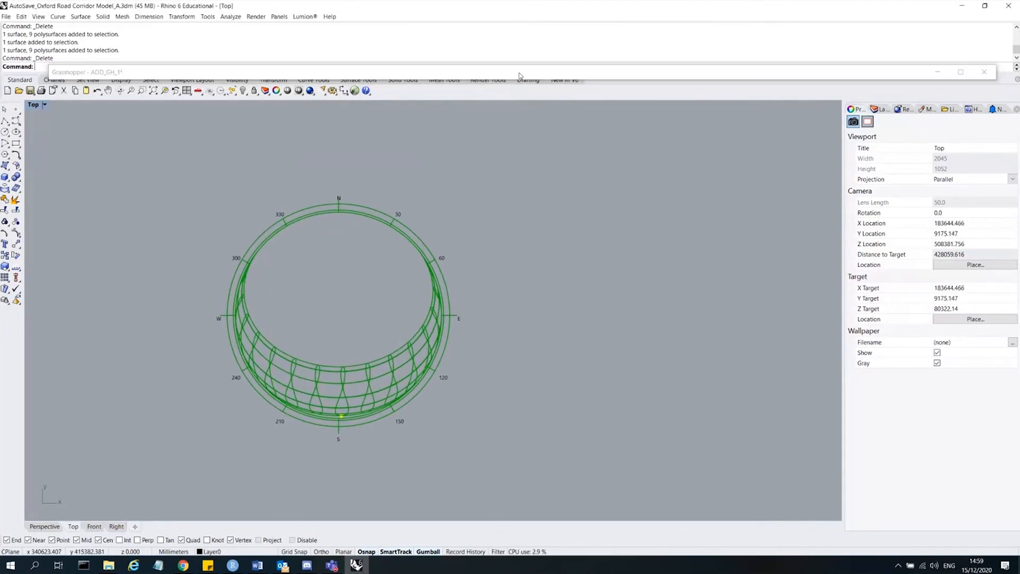
{"action": "left_click", "coordinate": [515, 78]}
{"action": "double_click", "coordinate": [515, 79]}
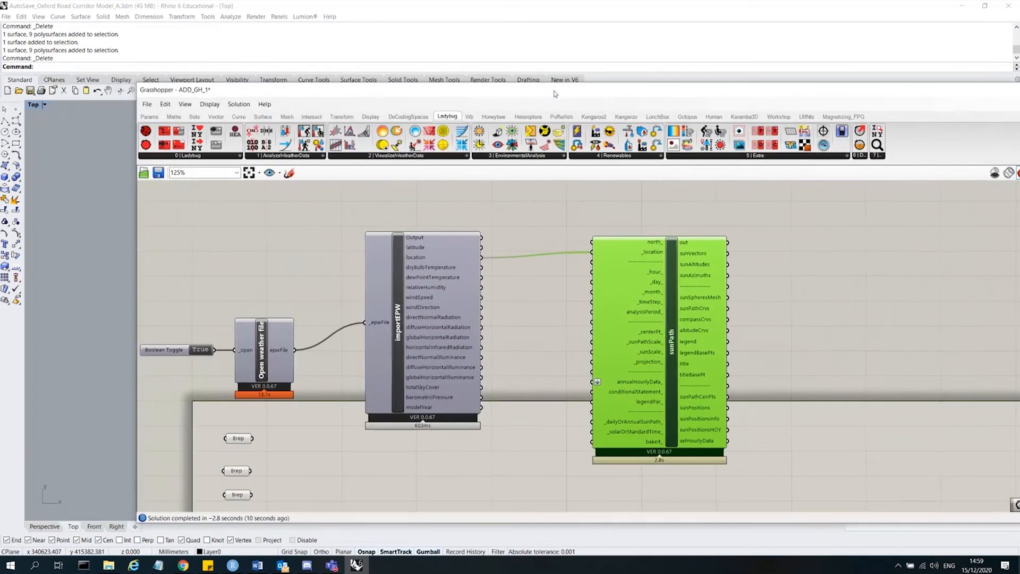
{"action": "left_click_drag", "start_coordinate": [508, 83], "coordinate": [602, 93]}
{"action": "double_click", "coordinate": [34, 104]}
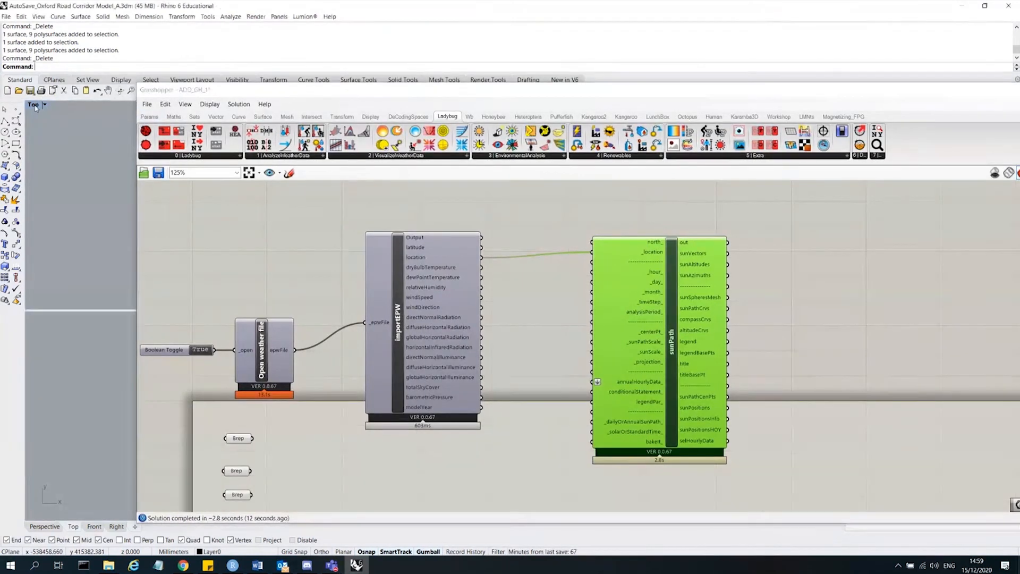
{"action": "left_click_drag", "start_coordinate": [918, 95], "coordinate": [806, 85]}
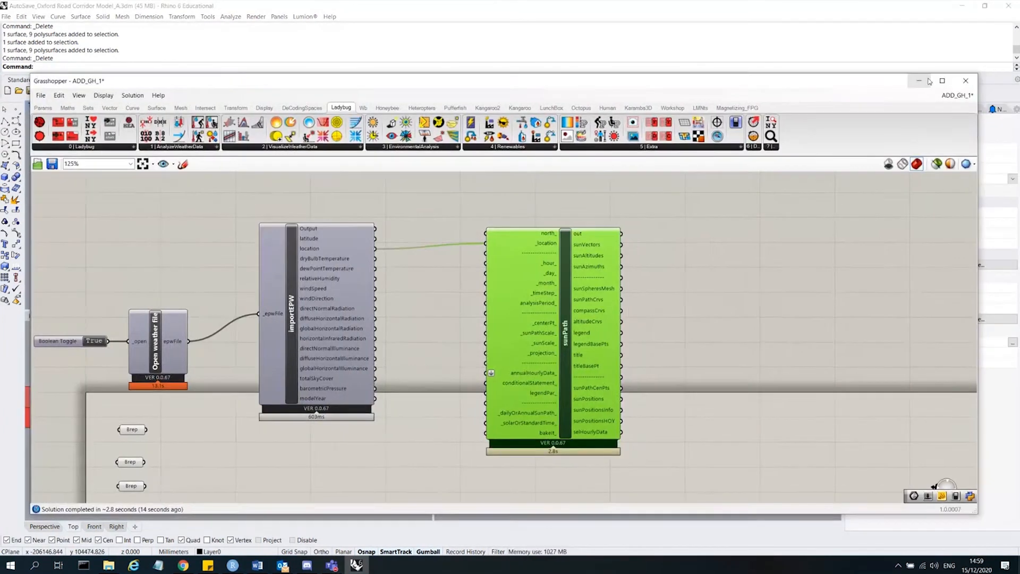
{"action": "left_click", "coordinate": [928, 83]}
Orbit and zoom the maximized Perspective viewport to examine the sun path diagram from different angles.
{"action": "mouse_move", "coordinate": [246, 238]}
{"action": "right_mouse_down"}
{"action": "mouse_move", "coordinate": [221, 217]}
{"action": "mouse_move", "coordinate": [258, 227]}
{"action": "right_mouse_up"}
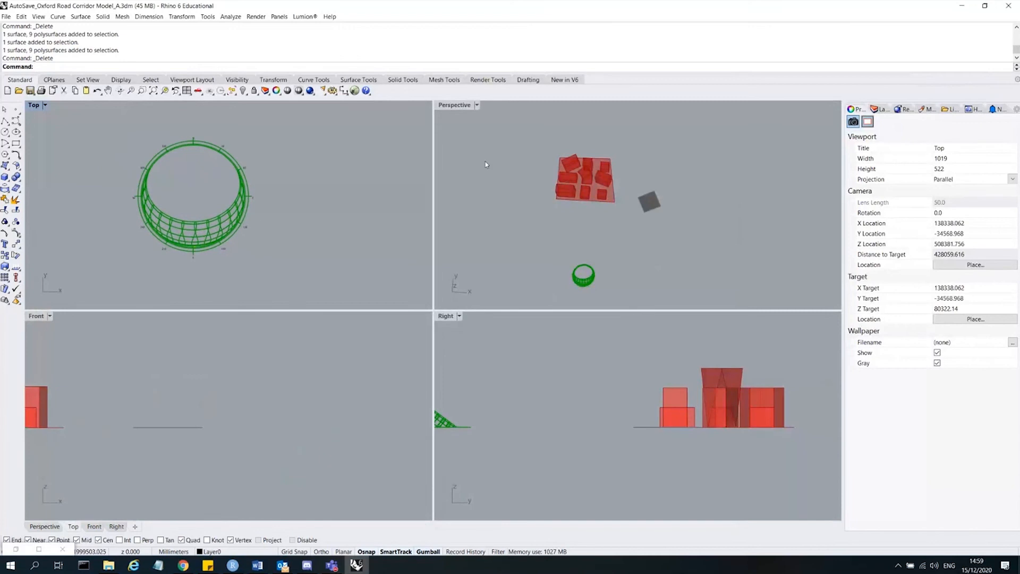
{"action": "double_click", "coordinate": [458, 105]}
{"action": "right_click_drag", "start_coordinate": [344, 425], "coordinate": [390, 382], "text": "shift"}
{"action": "scroll", "coordinate": [387, 417], "scroll_direction": "up", "scroll_amount": 11}
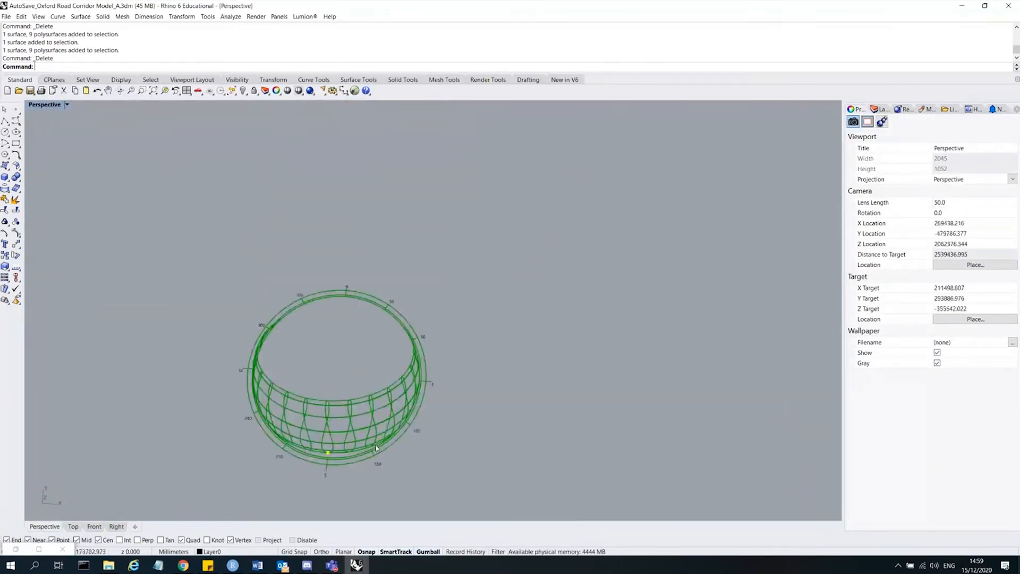
{"action": "right_click_drag", "start_coordinate": [376, 445], "coordinate": [483, 364]}
{"action": "scroll", "coordinate": [696, 204], "scroll_direction": "up", "scroll_amount": 2}
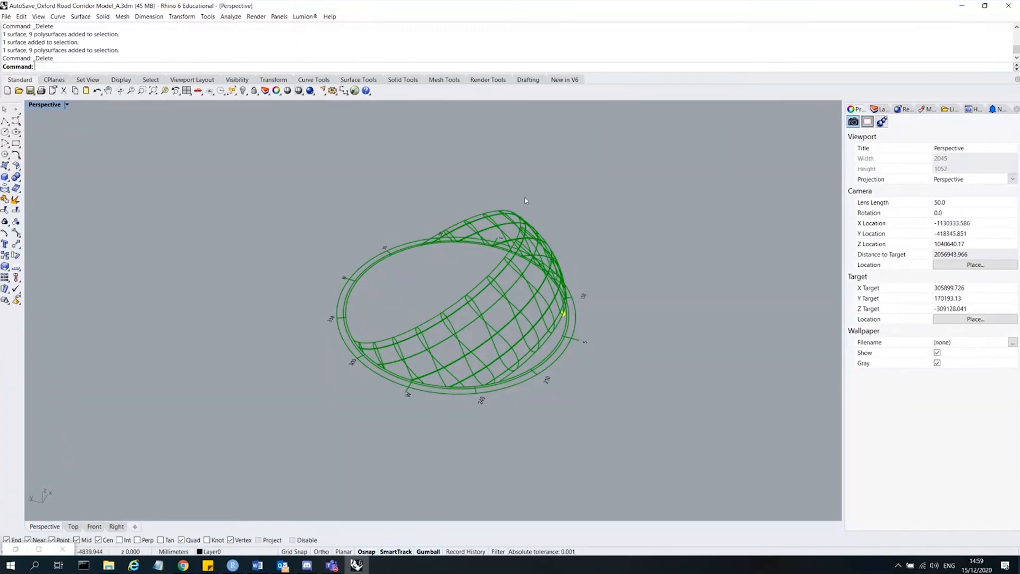
{"action": "right_click_drag", "start_coordinate": [567, 370], "coordinate": [599, 432]}
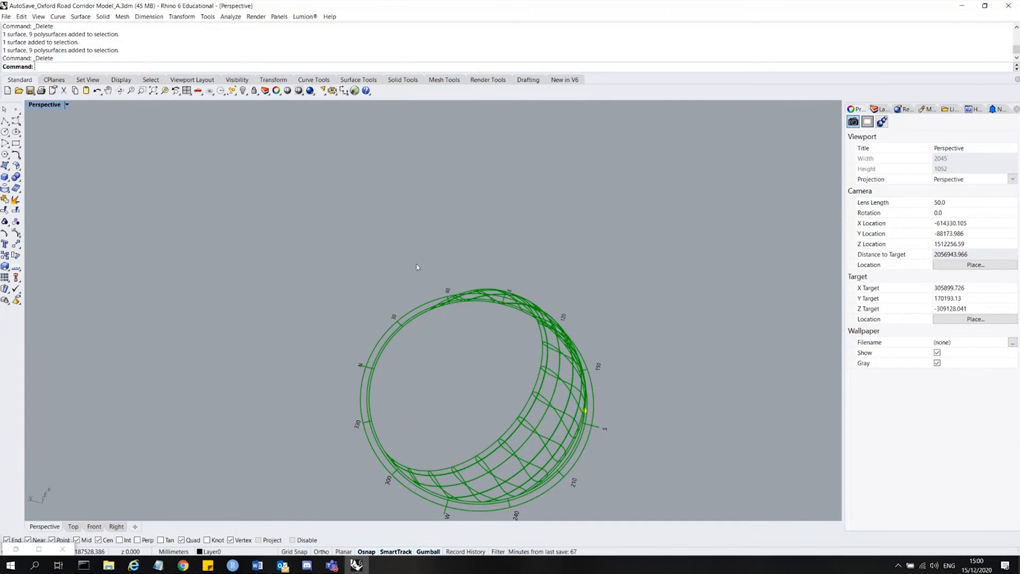
{"action": "scroll", "coordinate": [611, 319], "scroll_direction": "down", "scroll_amount": 10}
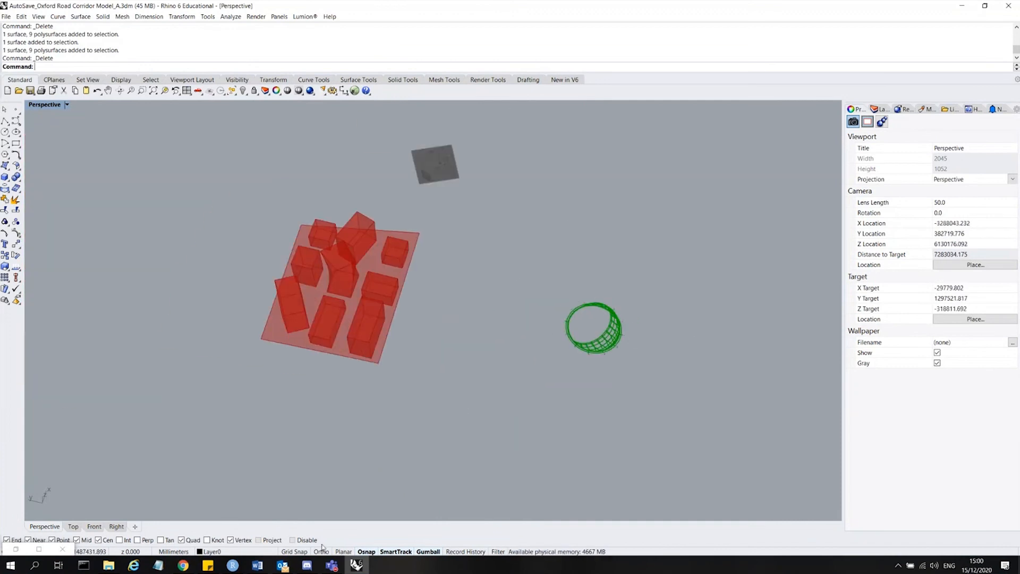
{"action": "scroll", "coordinate": [629, 316], "scroll_direction": "up", "scroll_amount": 10}
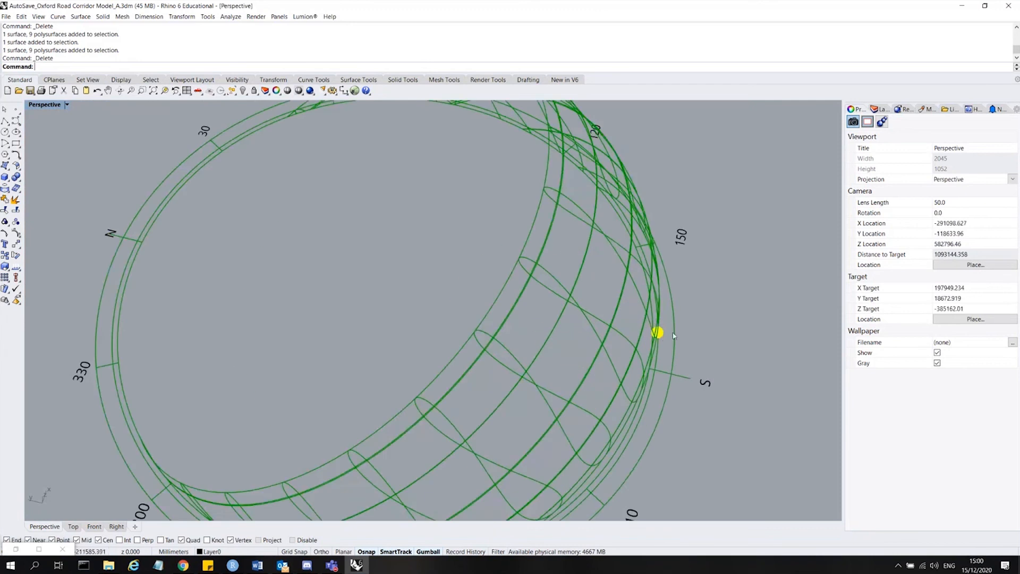
{"action": "right_click_drag", "start_coordinate": [672, 331], "coordinate": [574, 299]}
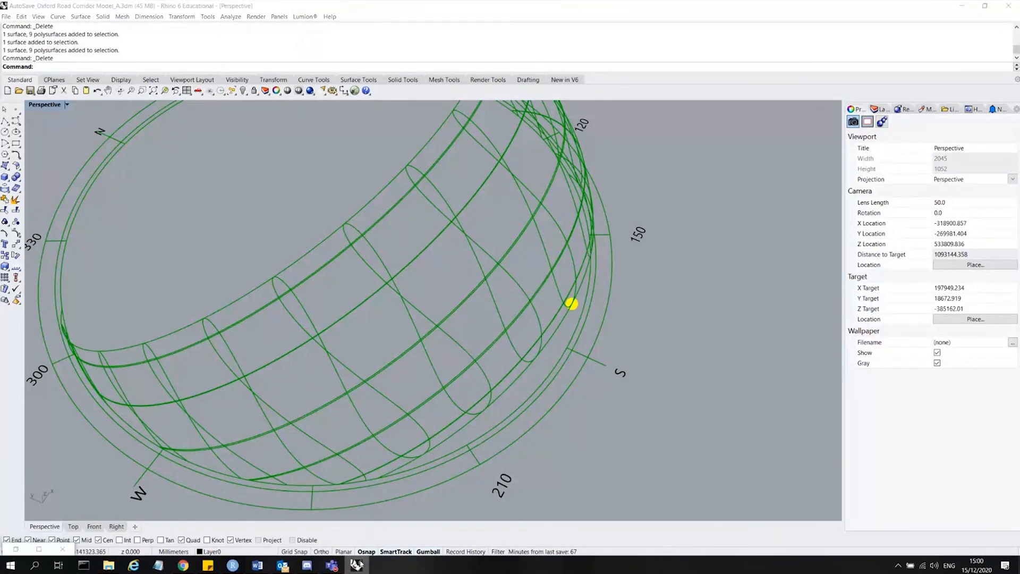
Restore the Grasshopper window beside the Rhino viewport and zoom in on the sun path and canvas.
{"action": "left_click", "coordinate": [356, 565]}
{"action": "left_click", "coordinate": [356, 565]}
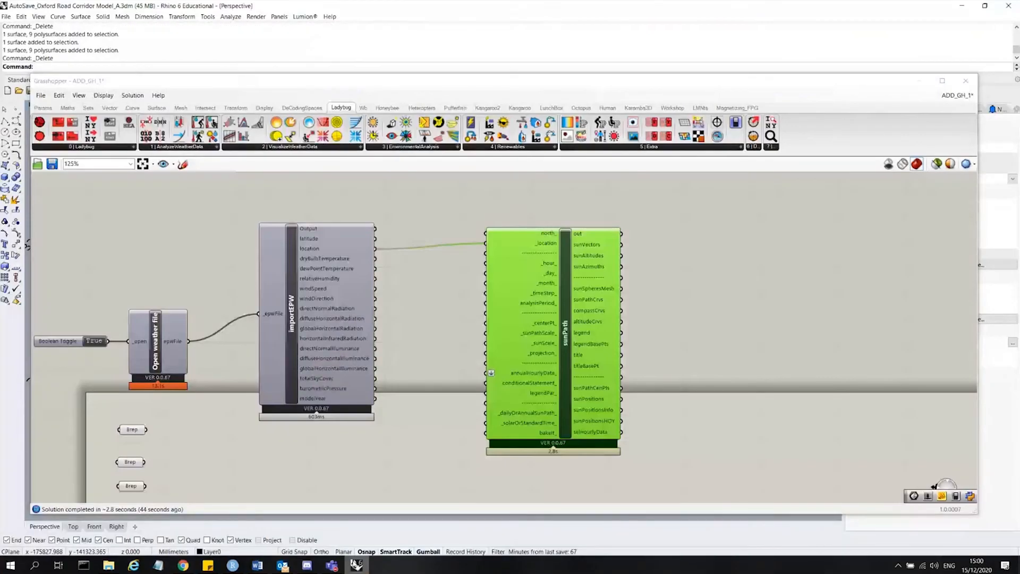
{"action": "left_click", "coordinate": [426, 255]}
{"action": "left_click_drag", "start_coordinate": [409, 80], "coordinate": [708, 77]}
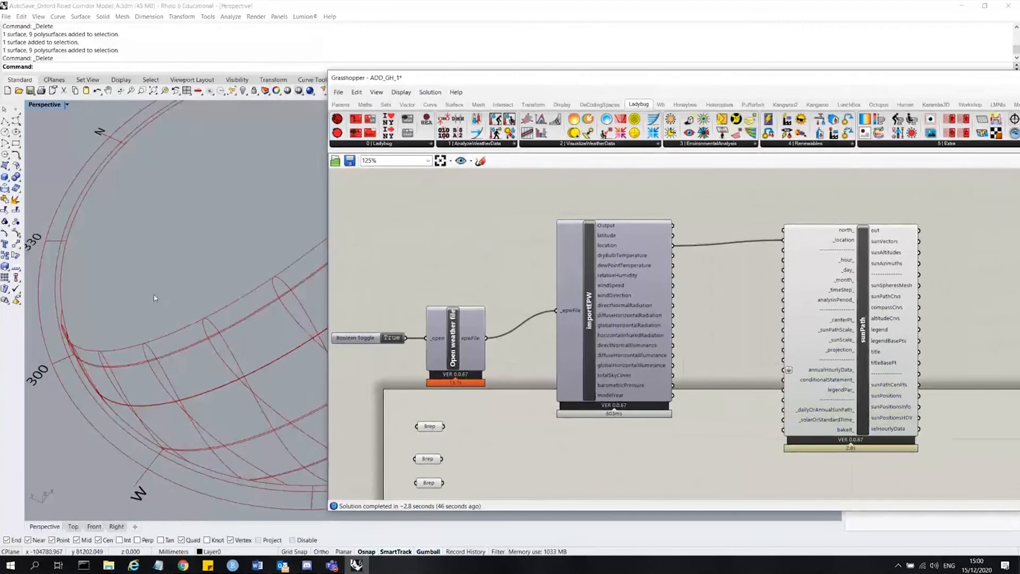
{"action": "scroll", "coordinate": [154, 298], "scroll_direction": "down", "scroll_amount": 6}
{"action": "scroll", "coordinate": [175, 300], "scroll_direction": "up", "scroll_amount": 5}
{"action": "right_click_drag", "start_coordinate": [178, 306], "coordinate": [122, 282]}
{"action": "scroll", "coordinate": [207, 281], "scroll_direction": "down", "scroll_amount": 6}
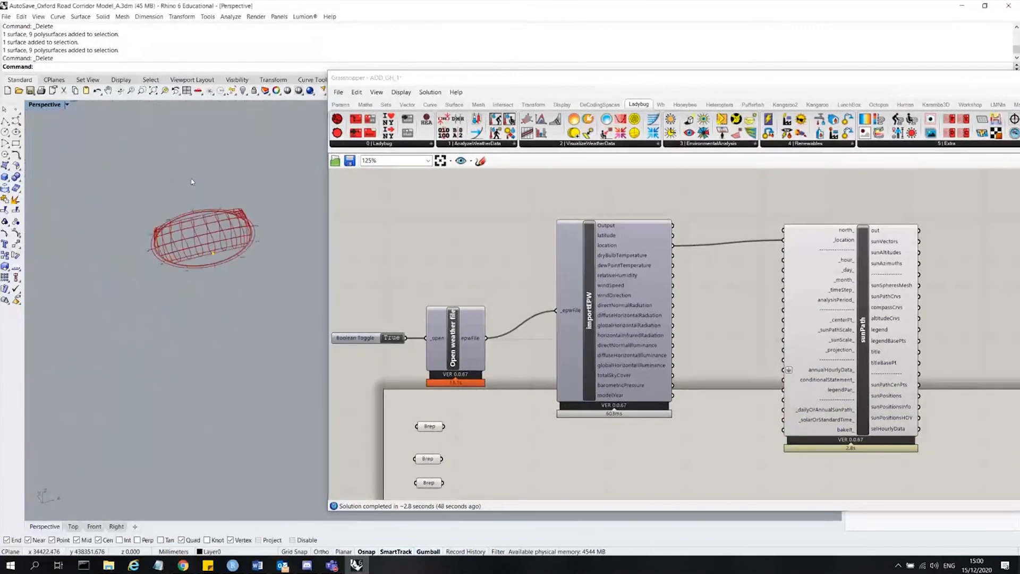
{"action": "scroll", "coordinate": [192, 180], "scroll_direction": "up", "scroll_amount": 5}
{"action": "scroll", "coordinate": [918, 246], "scroll_direction": "up", "scroll_amount": 4}
{"action": "scroll", "coordinate": [728, 248], "scroll_direction": "down", "scroll_amount": 4}
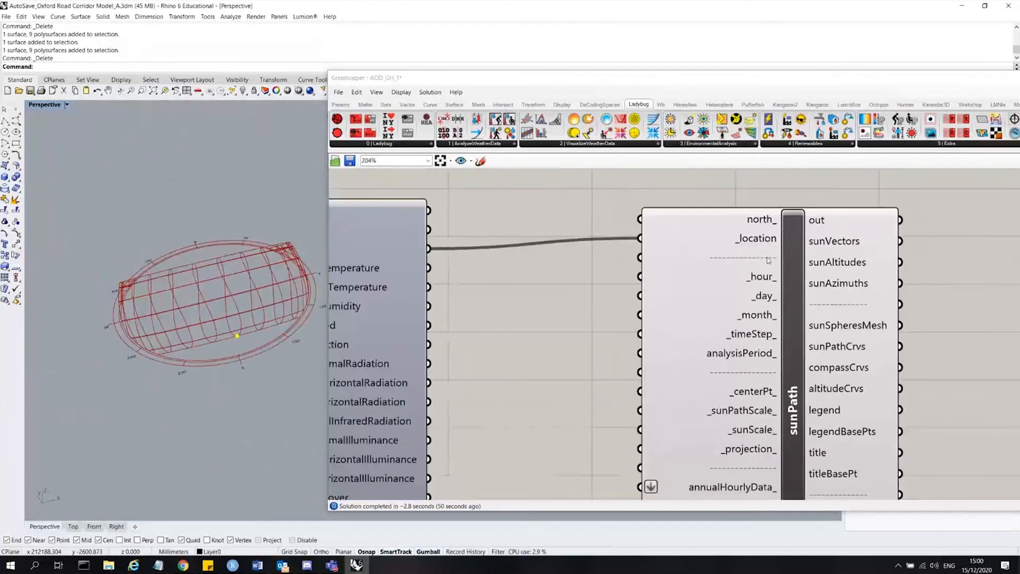
Examine the sunPath component's _centerPt_ input description and the sun path's position relative to the building massing.
{"action": "mouse_move", "coordinate": [740, 338]}
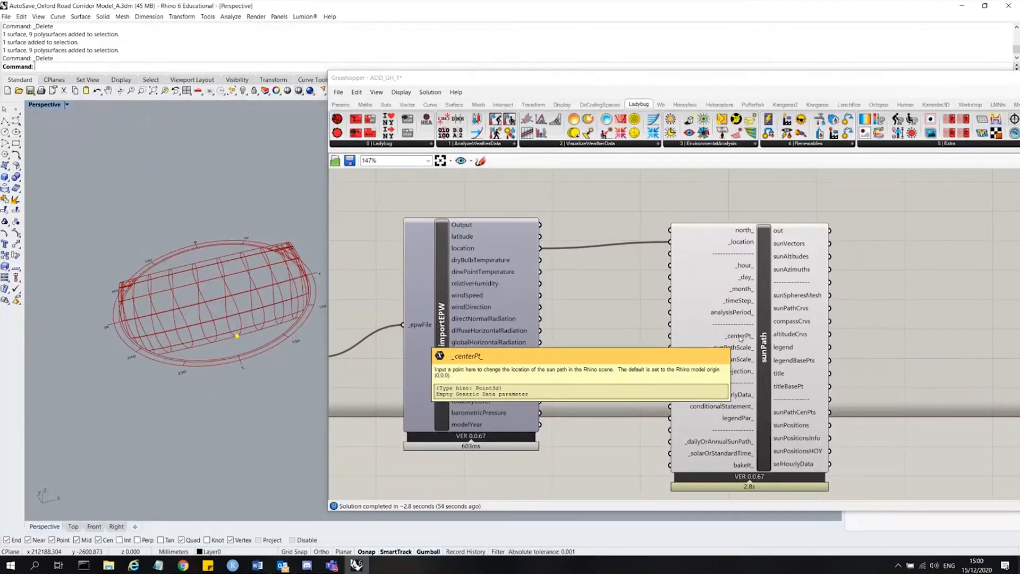
{"action": "scroll", "coordinate": [202, 391], "scroll_direction": "down", "scroll_amount": 9}
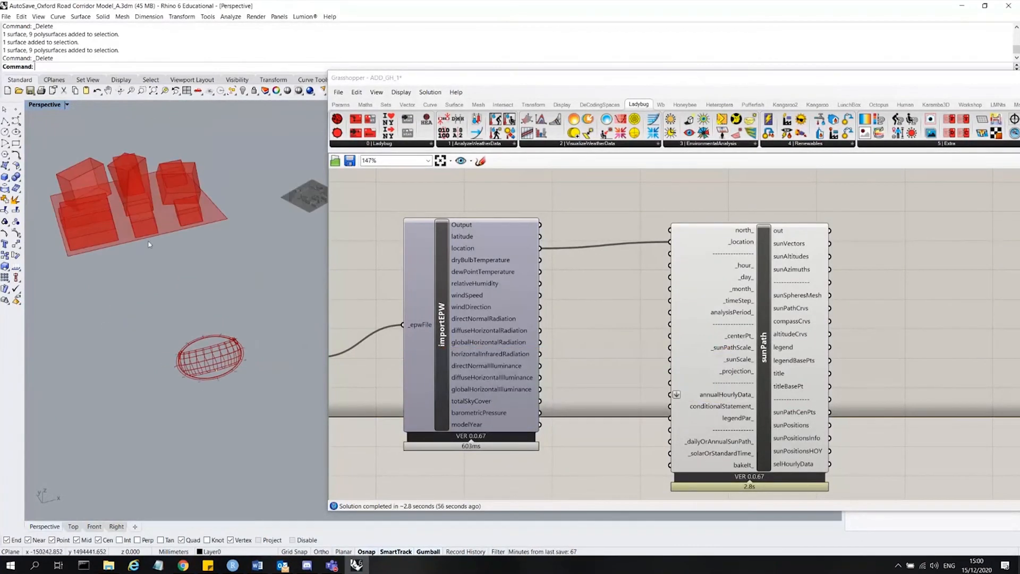
{"action": "right_click_drag", "start_coordinate": [131, 199], "coordinate": [175, 228]}
{"action": "scroll", "coordinate": [237, 263], "scroll_direction": "down", "scroll_amount": 4}
{"action": "mouse_move", "coordinate": [233, 230]}
{"action": "left_mouse_down"}
{"action": "mouse_move", "coordinate": [133, 151]}
{"action": "mouse_move", "coordinate": [244, 233]}
{"action": "left_mouse_up"}
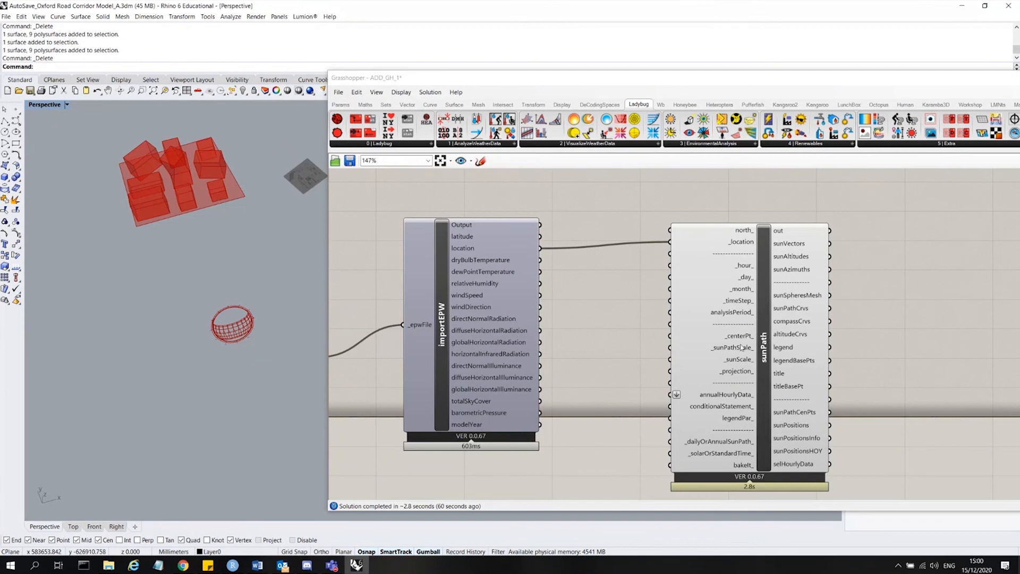
{"action": "left_click", "coordinate": [738, 338]}
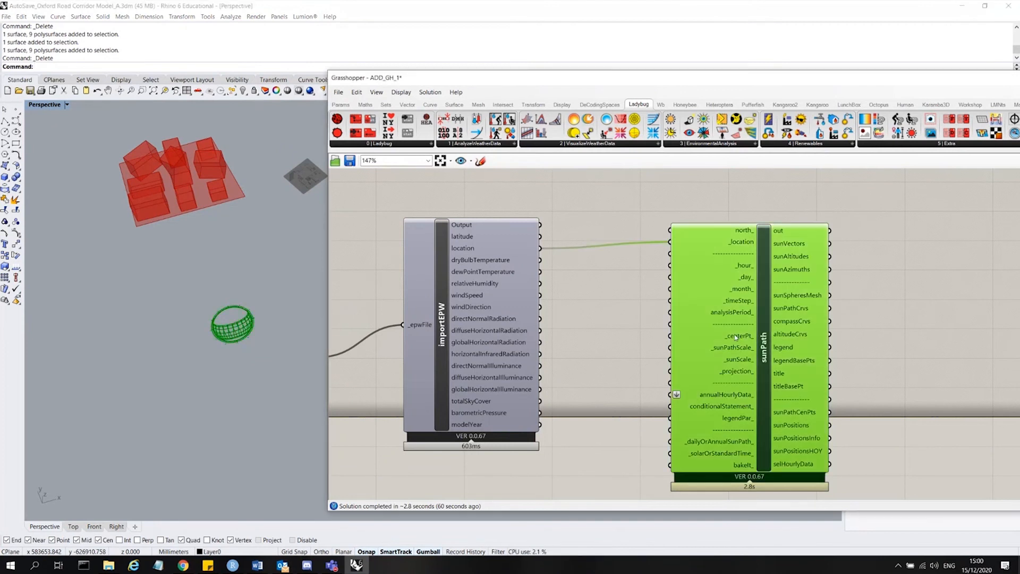
{"action": "mouse_move", "coordinate": [741, 337]}
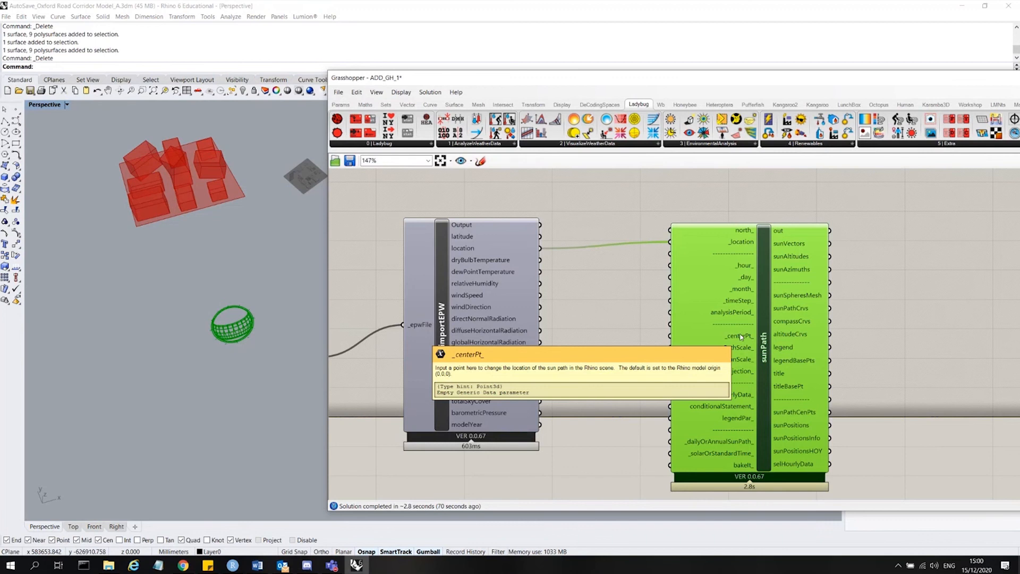
{"action": "left_click", "coordinate": [234, 355]}
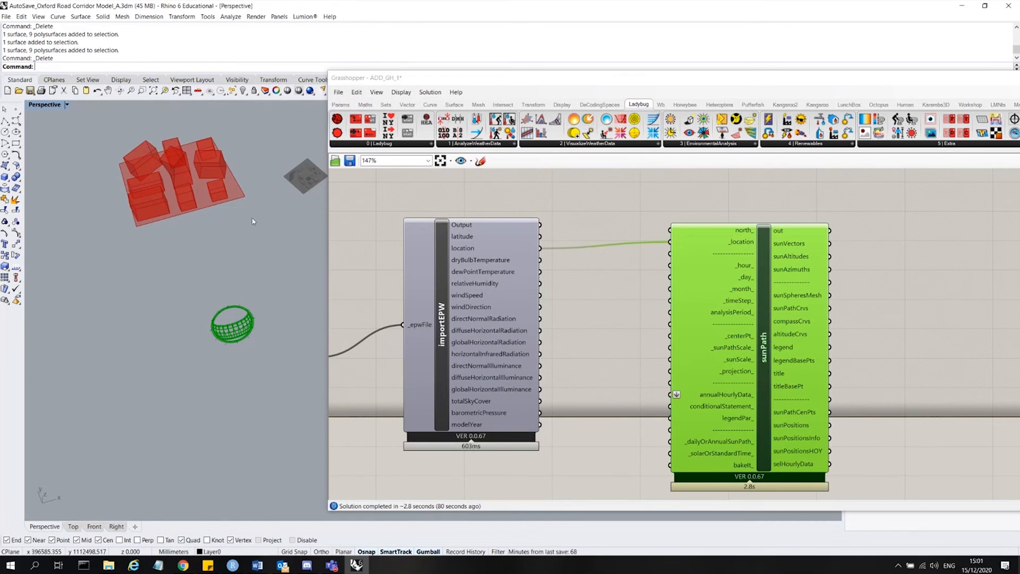
{"action": "left_click", "coordinate": [585, 207]}
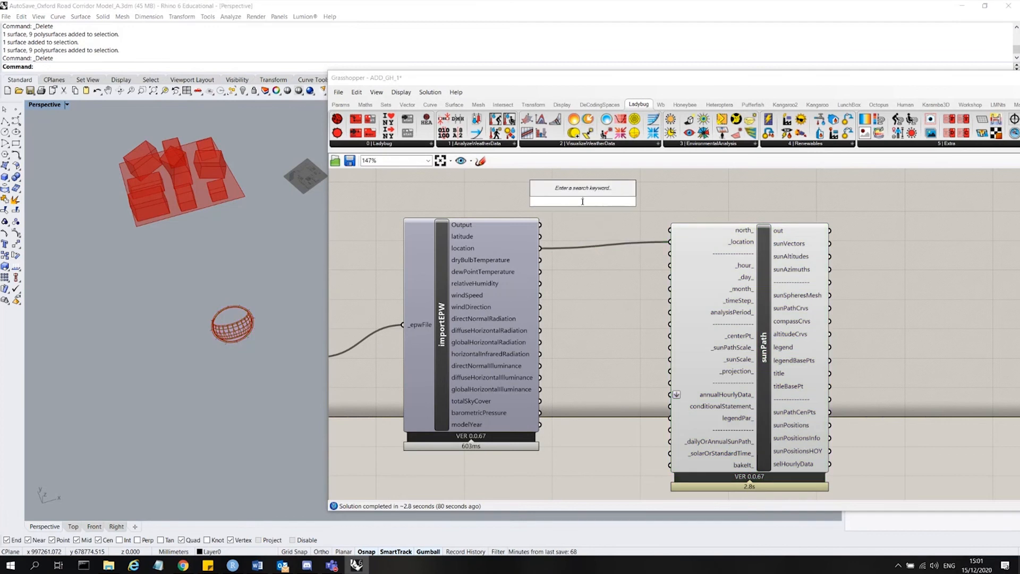
{"action": "left_click", "coordinate": [743, 336]}
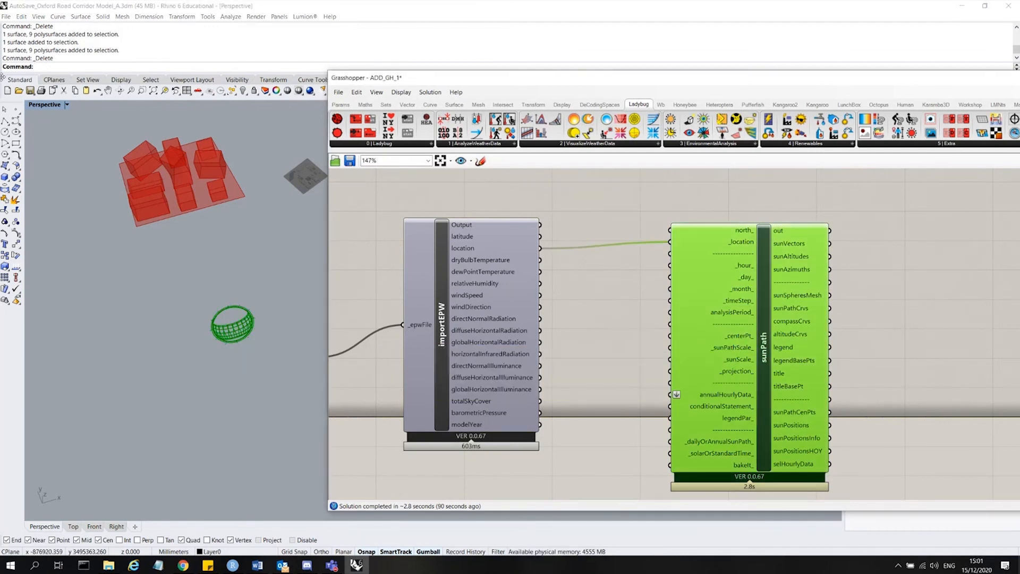
Place a point in Rhino at the centre of the building massing site.
{"action": "left_click", "coordinate": [16, 109]}
{"action": "scroll", "coordinate": [159, 162], "scroll_direction": "up", "scroll_amount": 5}
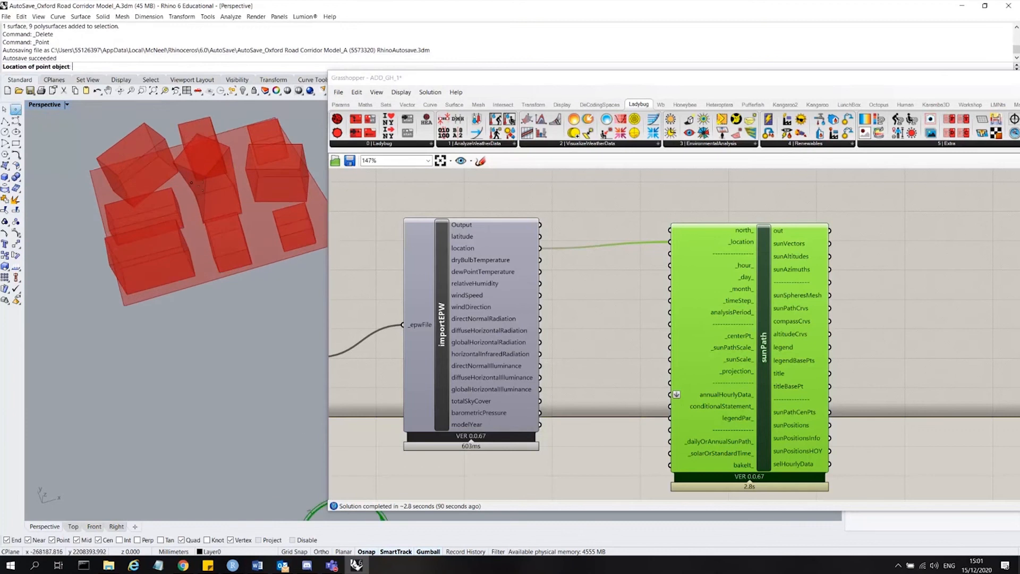
{"action": "left_click", "coordinate": [222, 208]}
{"action": "left_click", "coordinate": [223, 208]}
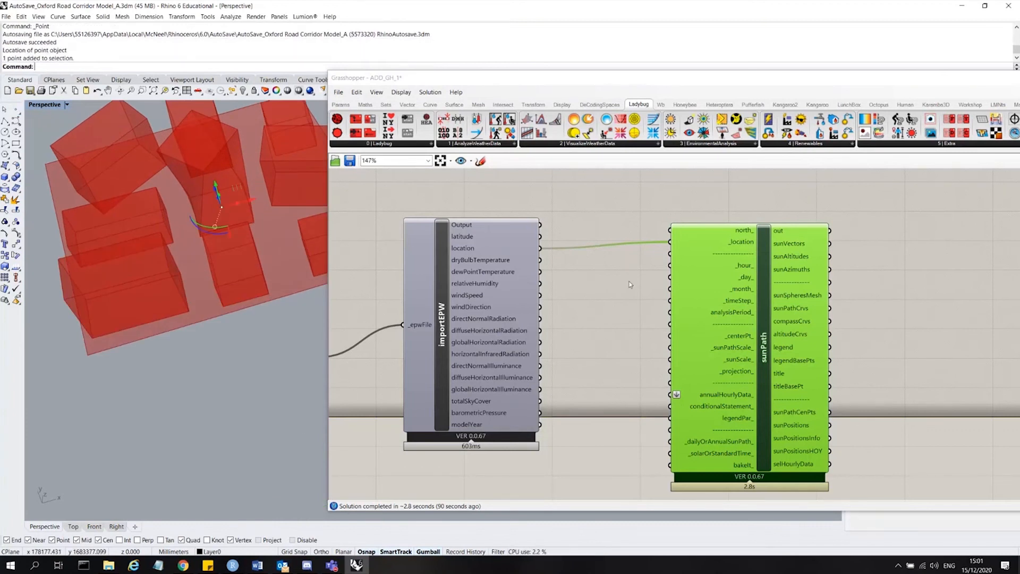
Add a Point parameter to the canvas and set it to reference the new Rhino point.
{"action": "double_click", "coordinate": [618, 386]}
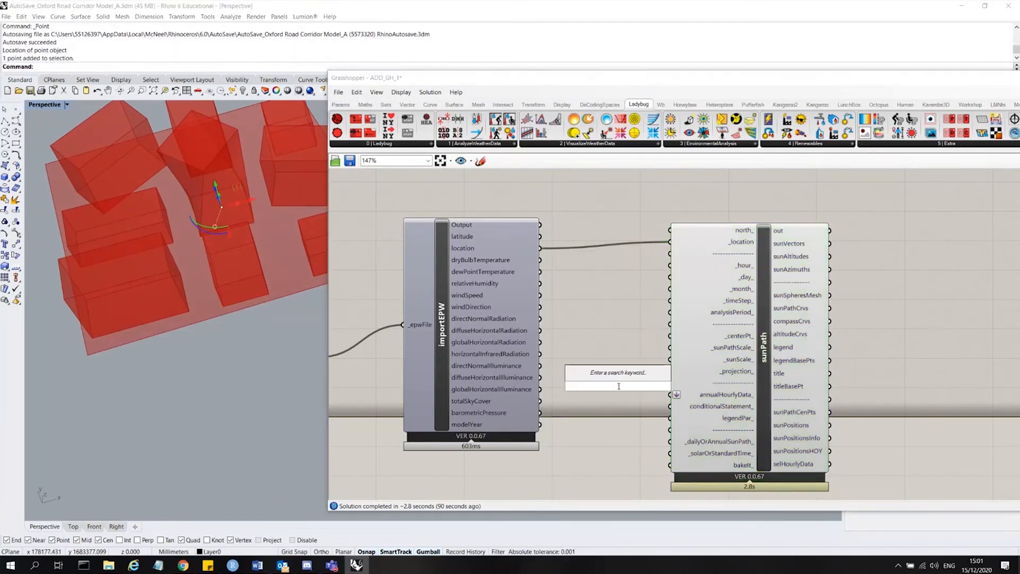
{"action": "type", "text": "pt"}
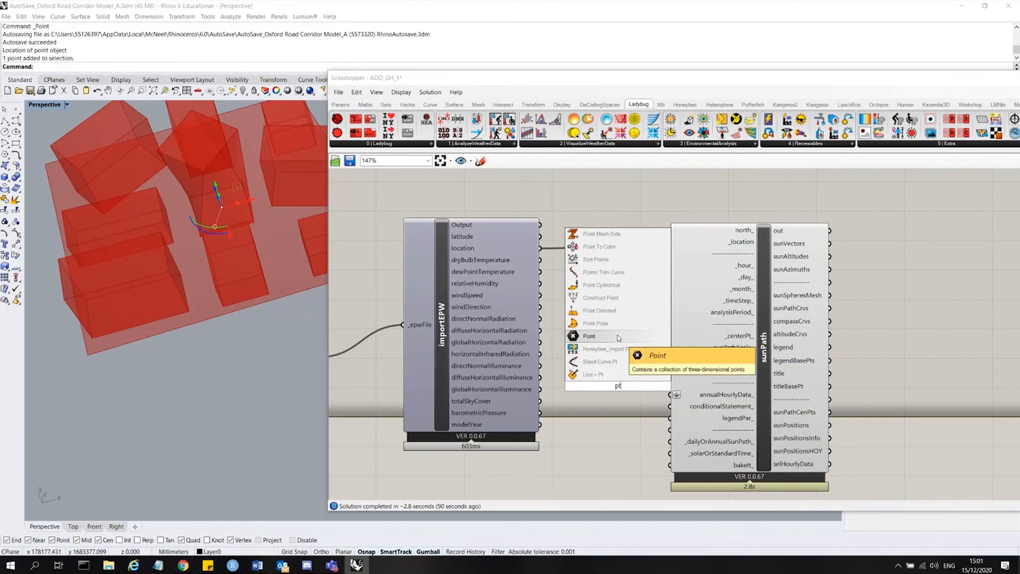
{"action": "left_click", "coordinate": [614, 336]}
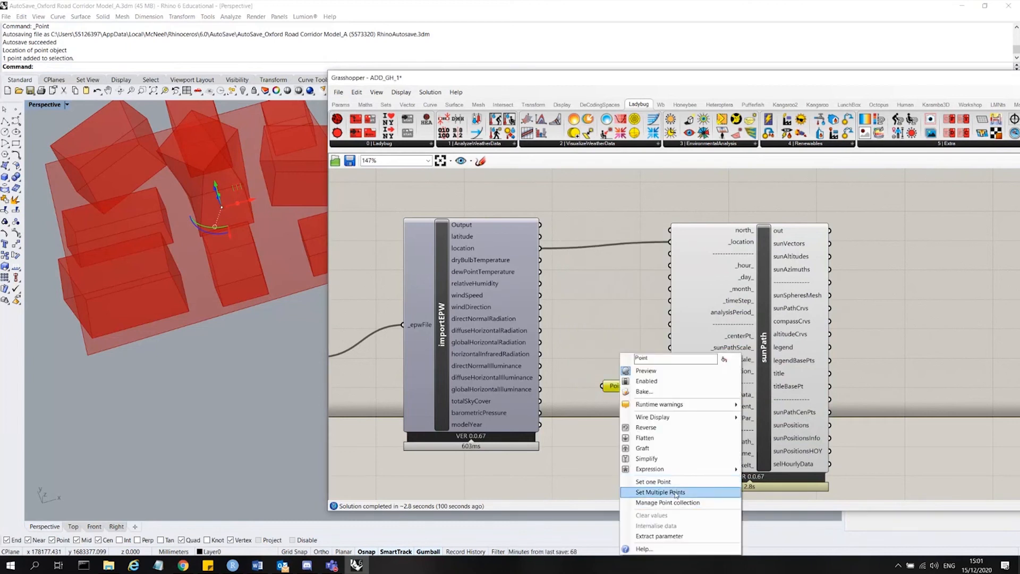
{"action": "left_click", "coordinate": [673, 482]}
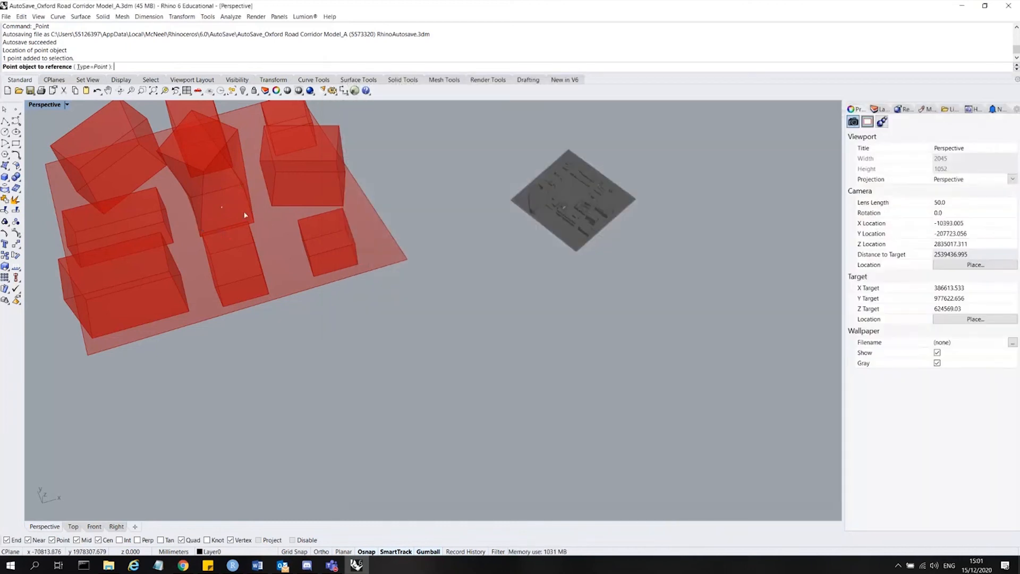
{"action": "left_click", "coordinate": [221, 207]}
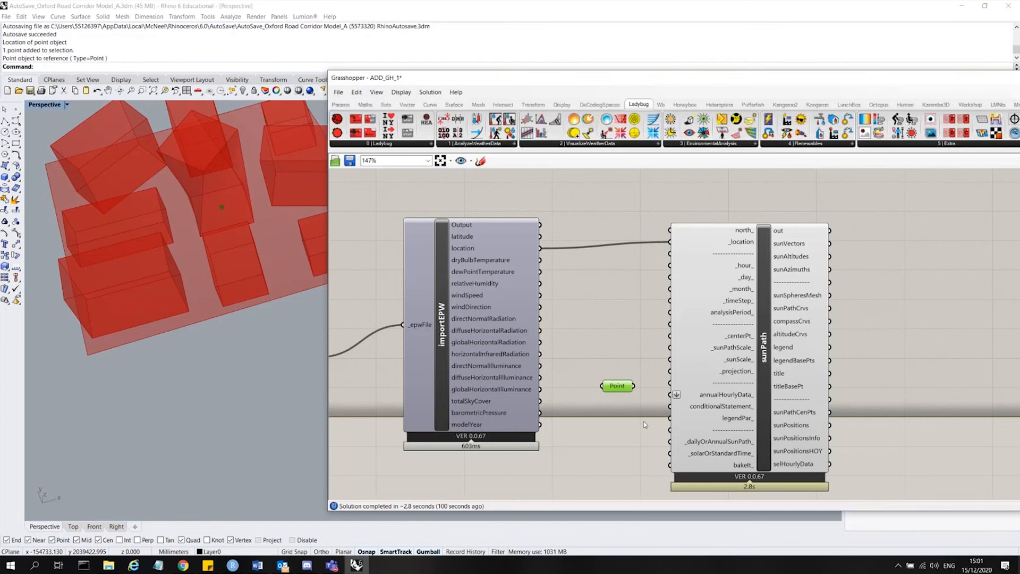
Connect the Point parameter to sunPath's _centerPt_ input and reposition it beside the component.
{"action": "left_click_drag", "start_coordinate": [635, 386], "coordinate": [670, 336]}
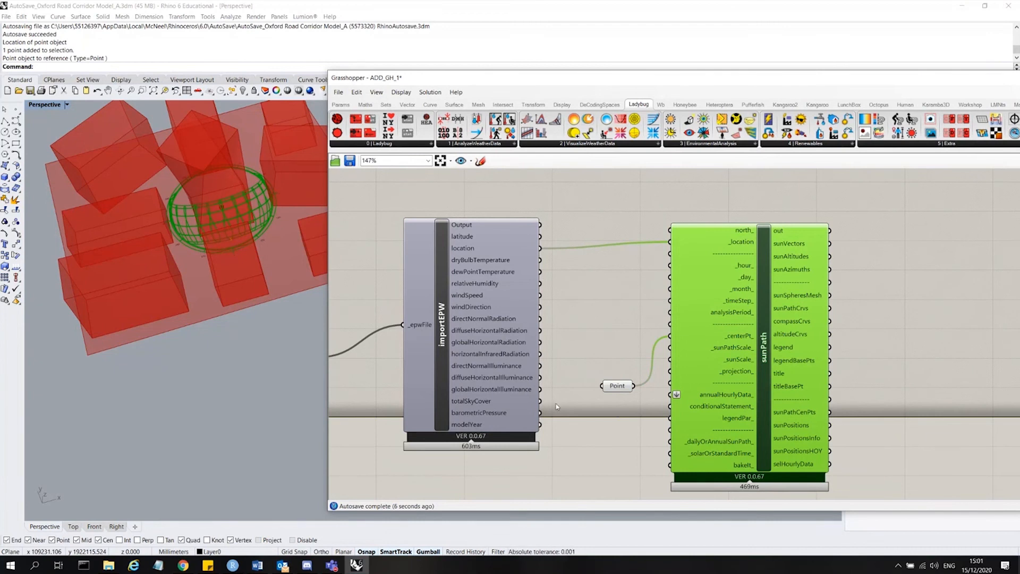
{"action": "left_click", "coordinate": [619, 395]}
{"action": "left_click_drag", "start_coordinate": [618, 387], "coordinate": [633, 349]}
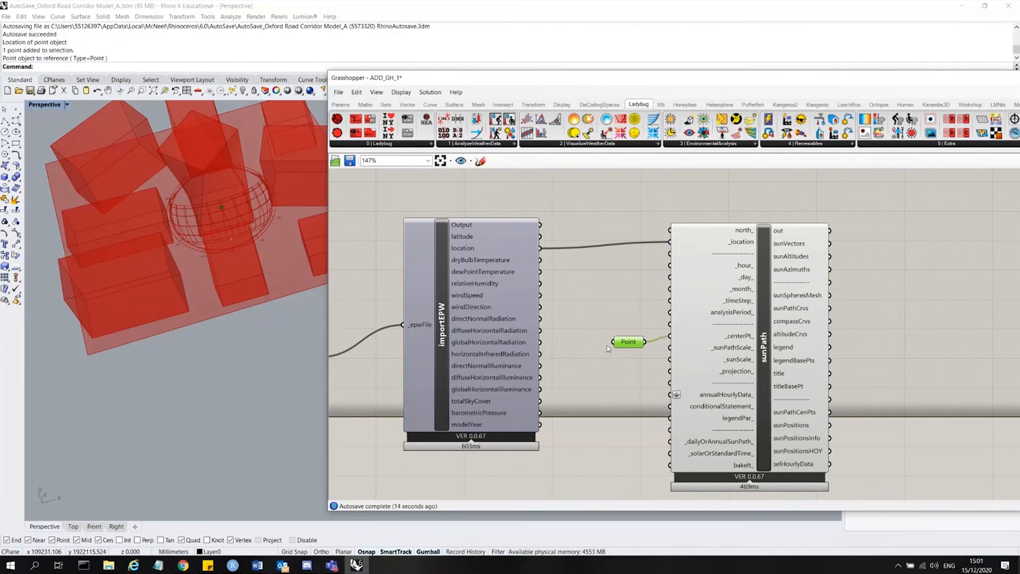
Add a number slider set to 5 and connect it to sunPath's _sunPathScale_ input.
{"action": "mouse_move", "coordinate": [742, 353]}
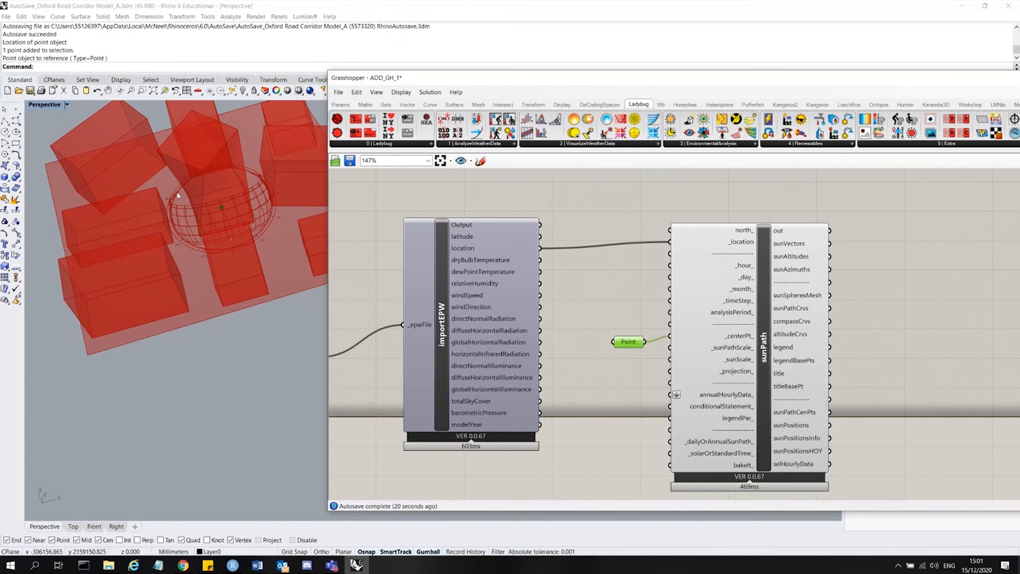
{"action": "double_click", "coordinate": [659, 179]}
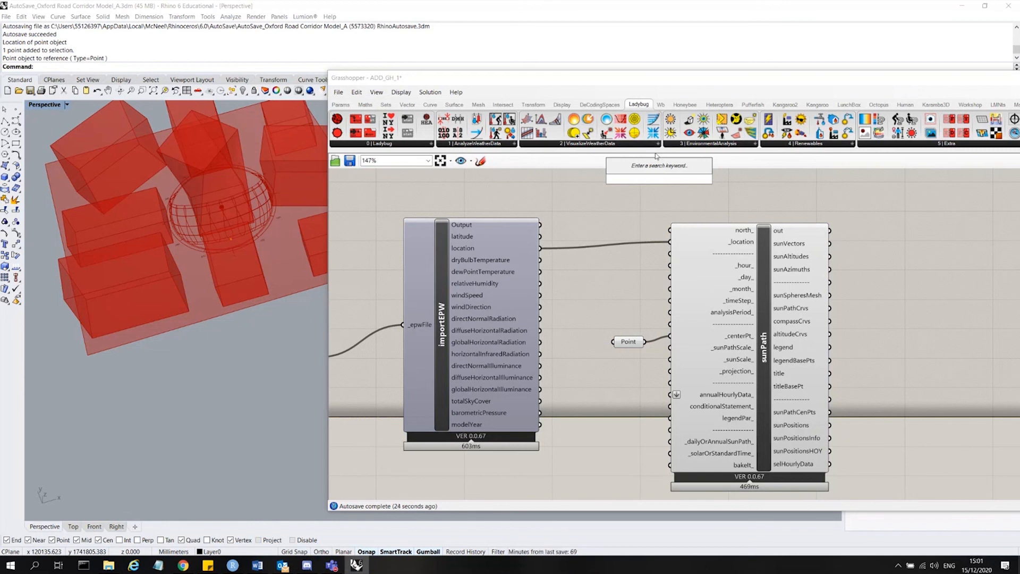
{"action": "type", "text": "5"}
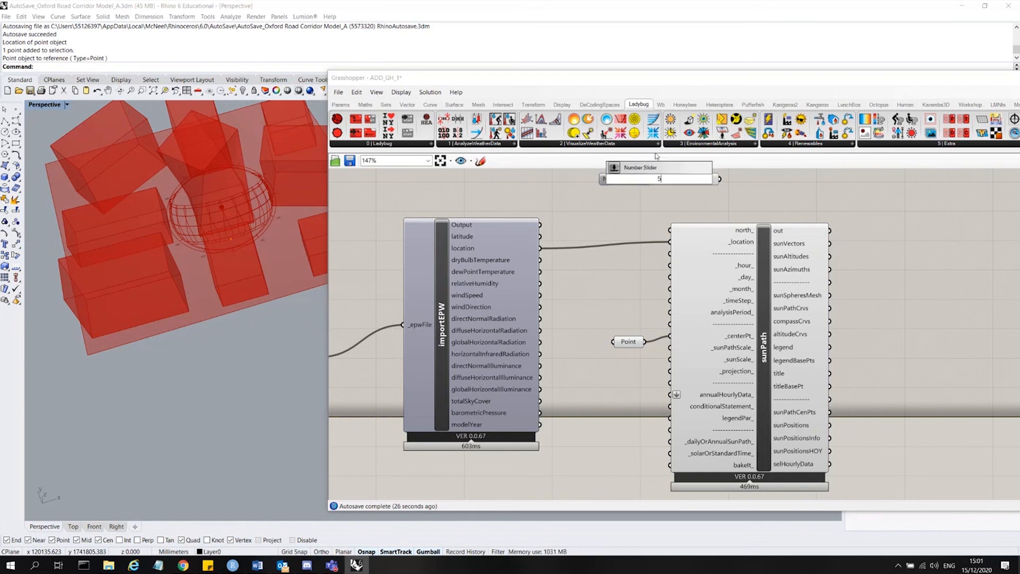
{"action": "key", "text": "Return"}
{"action": "left_click_drag", "start_coordinate": [610, 297], "coordinate": [582, 385]}
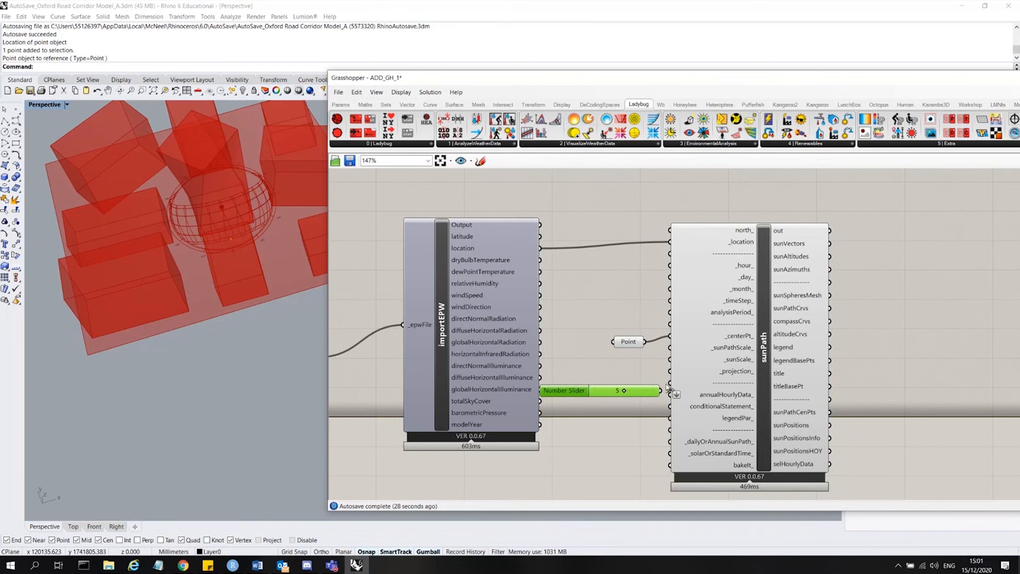
{"action": "left_click_drag", "start_coordinate": [660, 390], "coordinate": [670, 351]}
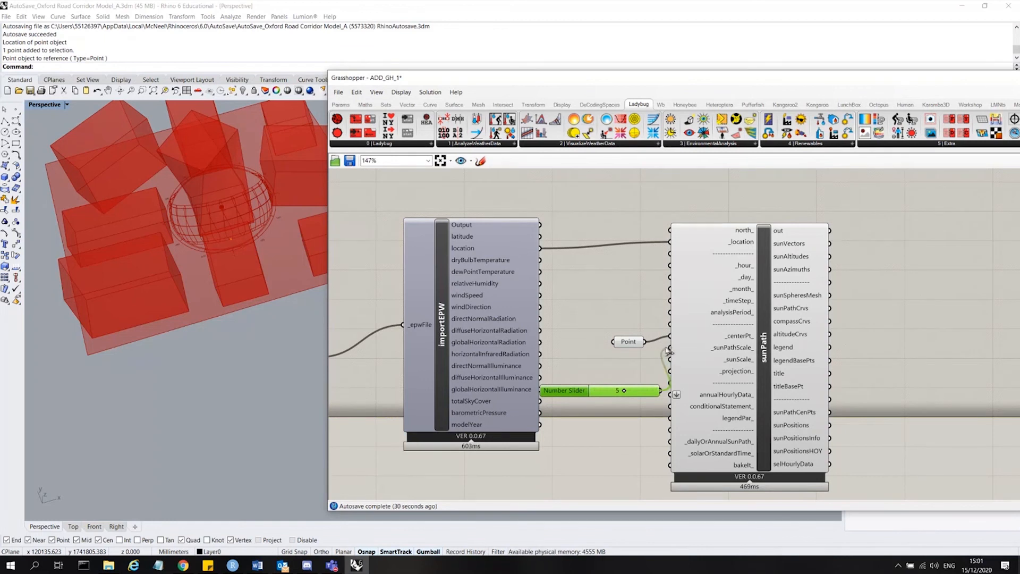
{"action": "left_click_drag", "start_coordinate": [574, 394], "coordinate": [625, 336]}
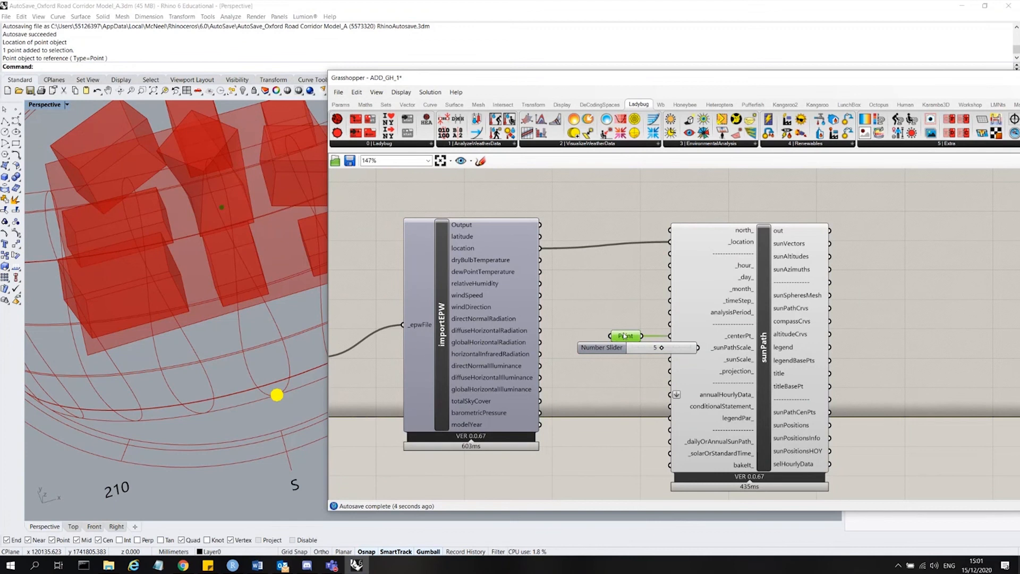
Examine the rescaled sun path around the buildings and the description of sunPath's _hour_ input.
{"action": "scroll", "coordinate": [190, 255], "scroll_direction": "down", "scroll_amount": 10}
{"action": "right_click_drag", "start_coordinate": [190, 259], "coordinate": [712, 352]}
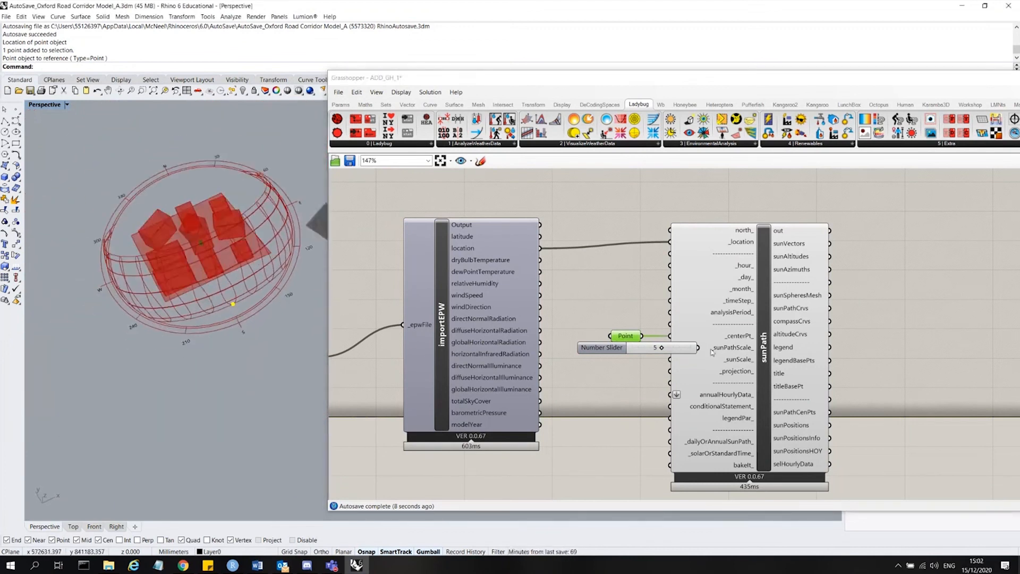
{"action": "scroll", "coordinate": [712, 352], "scroll_direction": "up", "scroll_amount": 4}
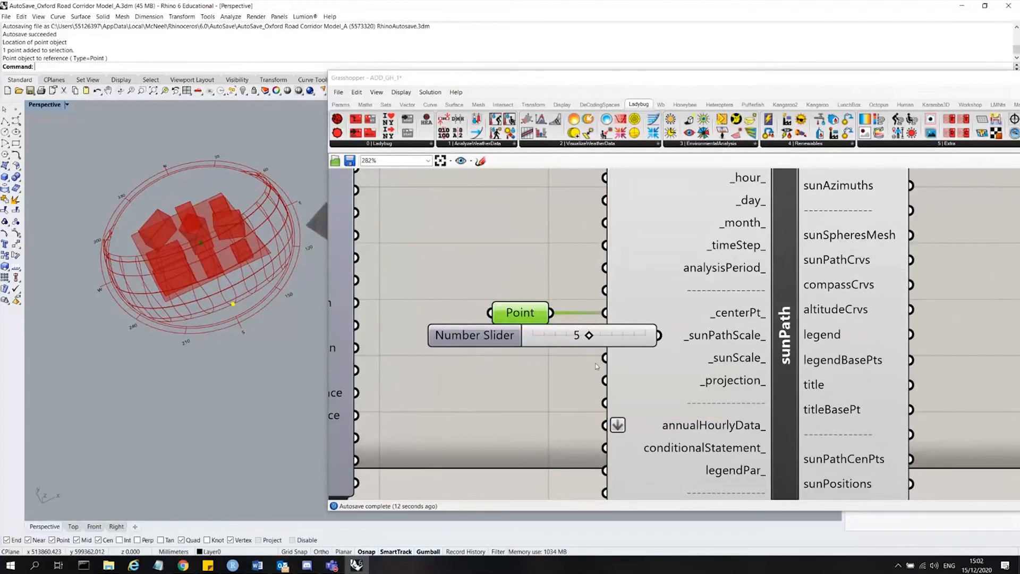
{"action": "scroll", "coordinate": [671, 332], "scroll_direction": "down", "scroll_amount": 2}
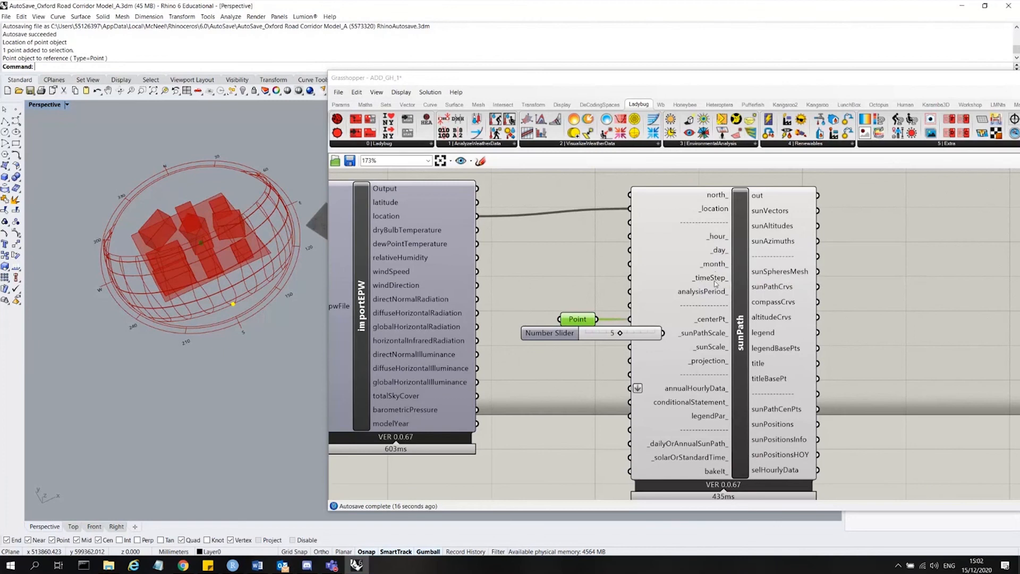
{"action": "mouse_move", "coordinate": [707, 294]}
{"action": "mouse_move", "coordinate": [718, 234]}
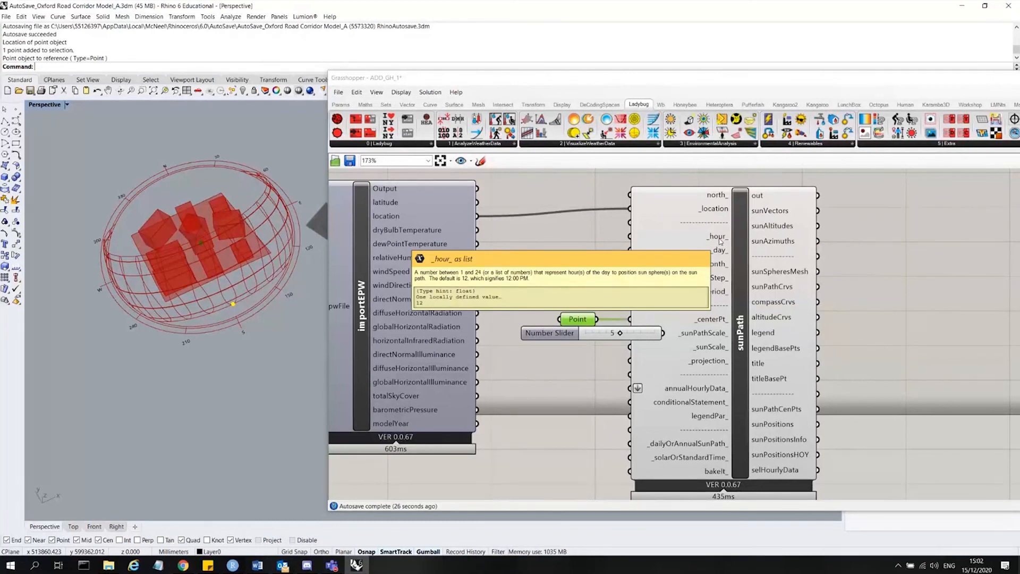
{"action": "mouse_move", "coordinate": [722, 253]}
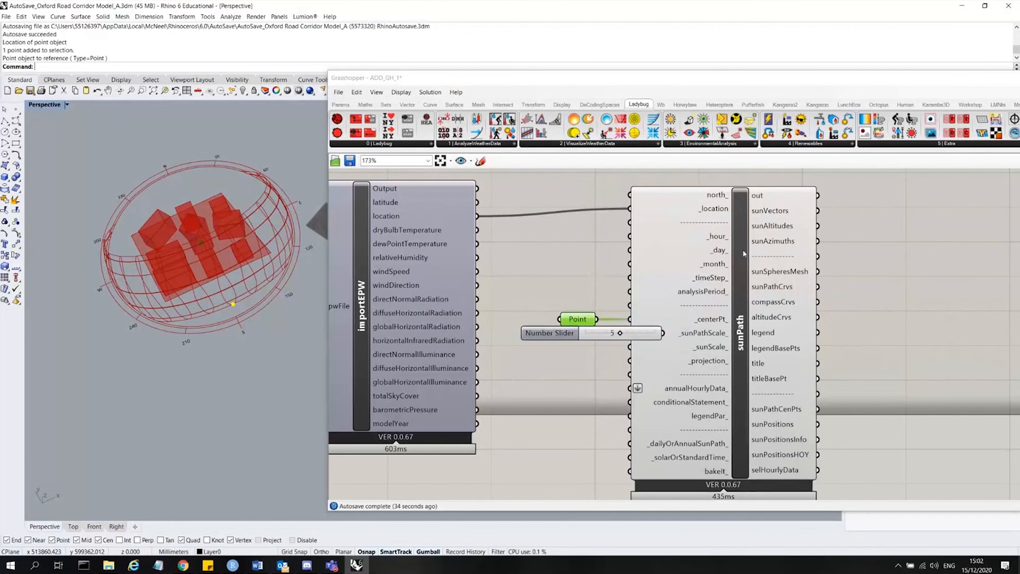
{"action": "left_click", "coordinate": [719, 265]}
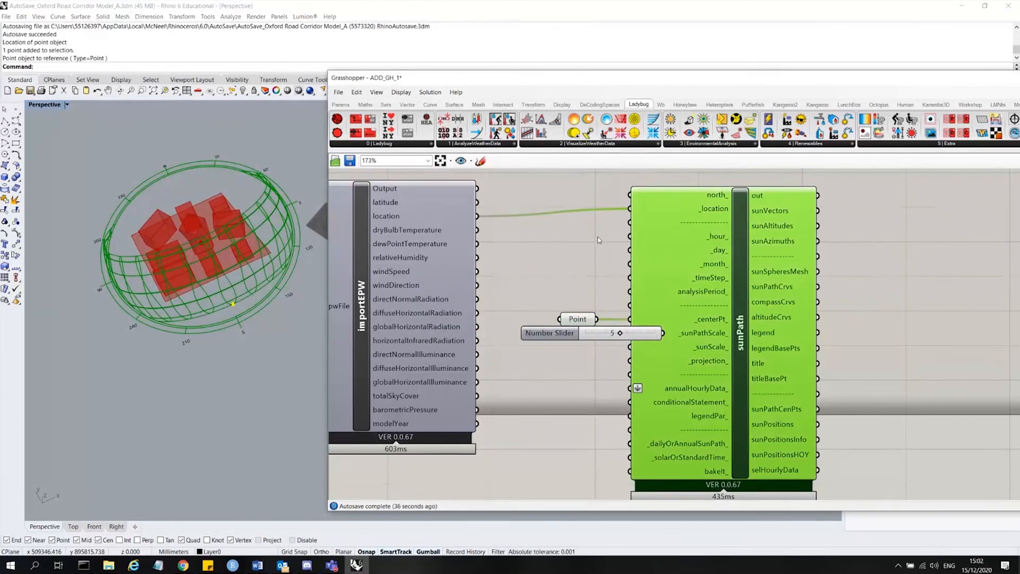
{"action": "left_click", "coordinate": [597, 239]}
{"action": "left_click", "coordinate": [714, 242]}
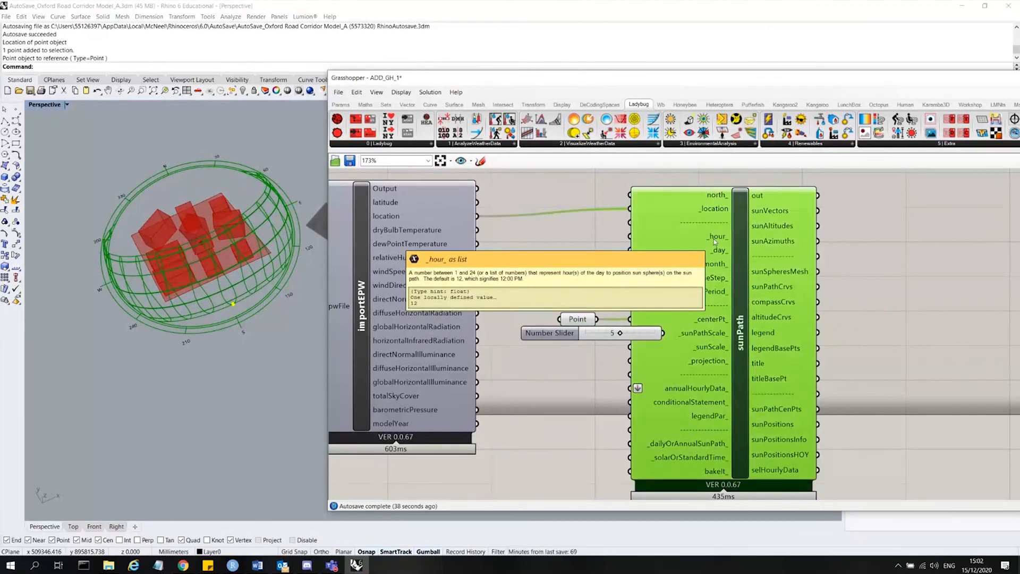
{"action": "mouse_move", "coordinate": [715, 248]}
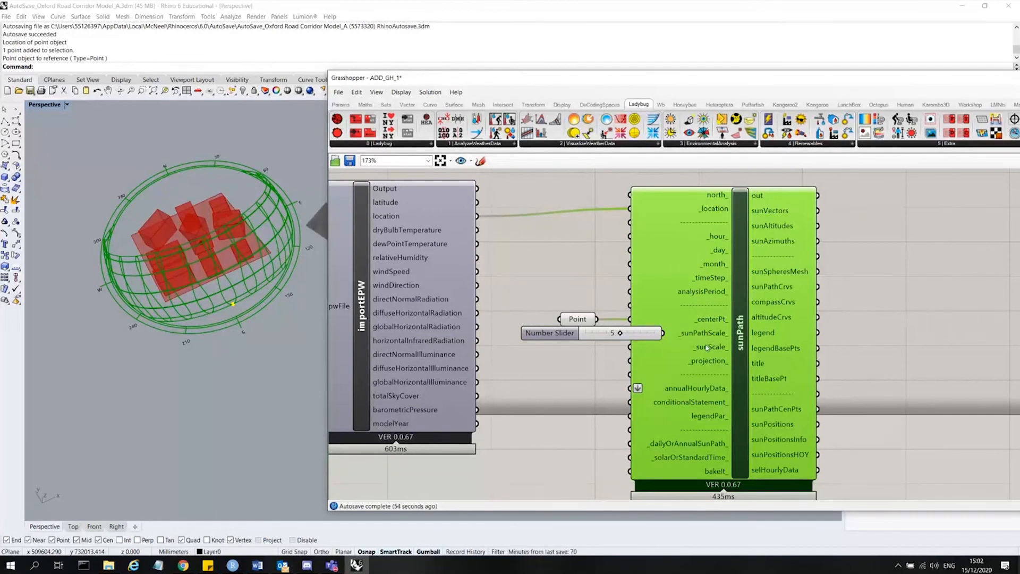
{"action": "scroll", "coordinate": [691, 266], "scroll_direction": "down", "scroll_amount": 3}
{"action": "scroll", "coordinate": [663, 194], "scroll_direction": "up", "scroll_amount": 2}
Add a panel above sunPath and enter the hour values 12 and 13 on separate lines.
{"action": "double_click", "coordinate": [662, 191]}
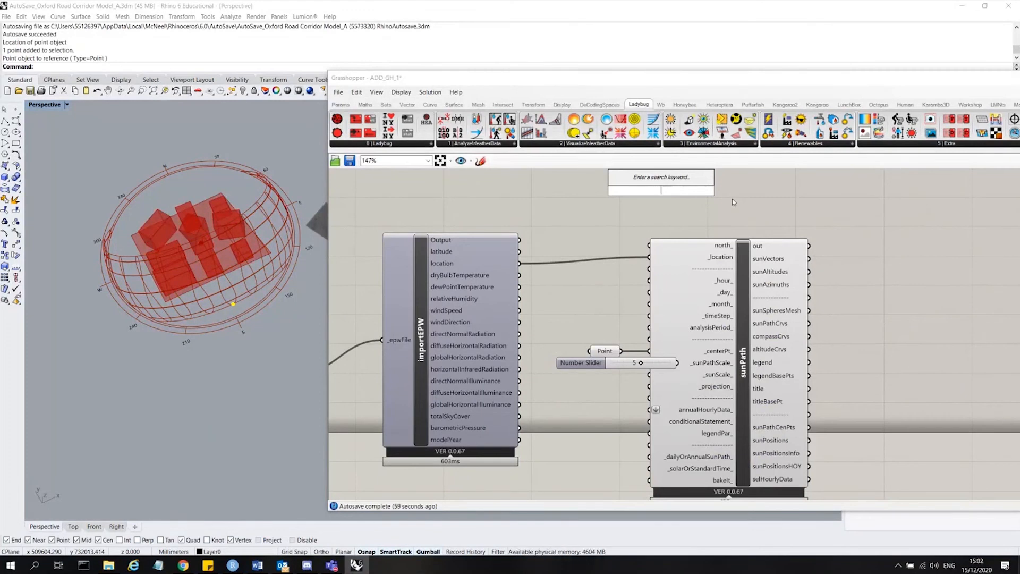
{"action": "type", "text": "panel"}
{"action": "key", "text": "Return"}
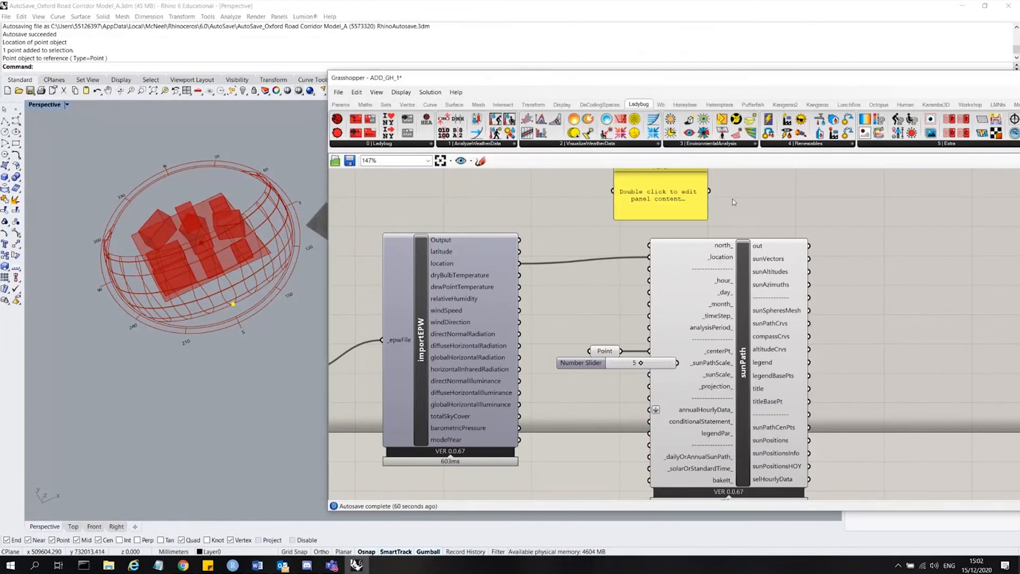
{"action": "double_click", "coordinate": [670, 180]}
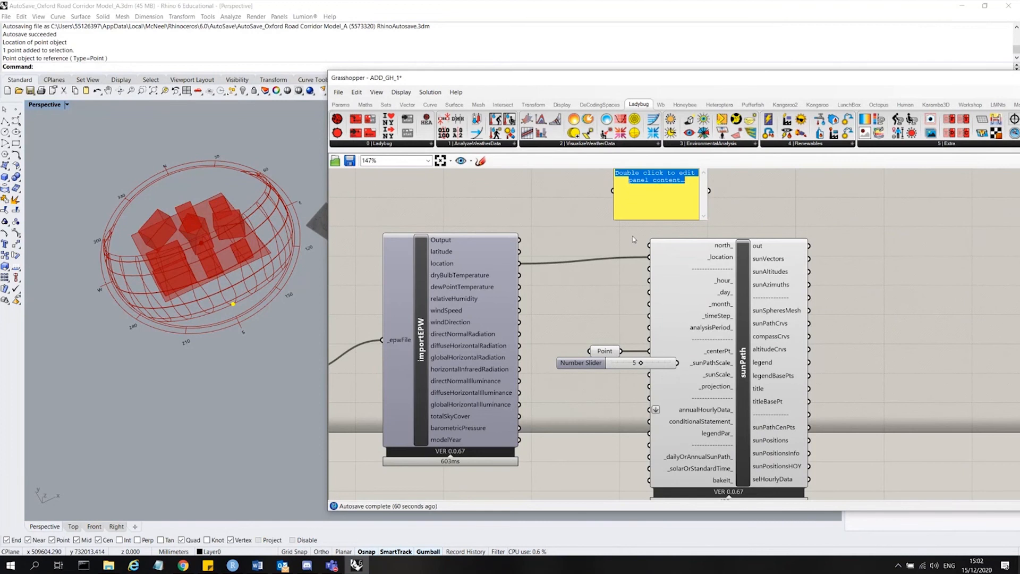
{"action": "type", "text": "12"}
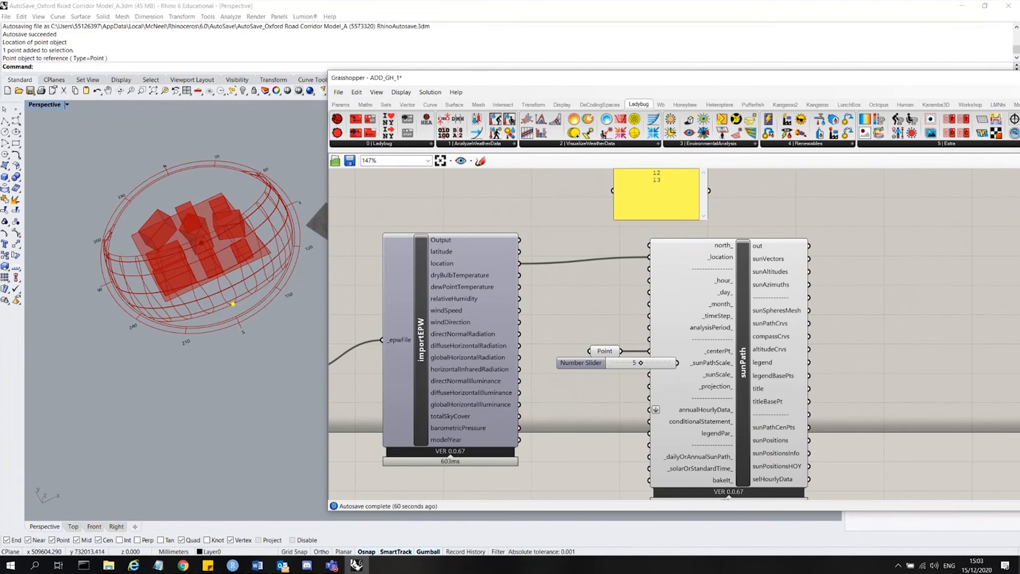
Add the hour 14 as a third line in the hours panel.
{"action": "key", "text": "Return"}
{"action": "left_click", "coordinate": [770, 190]}
{"action": "left_click", "coordinate": [642, 200]}
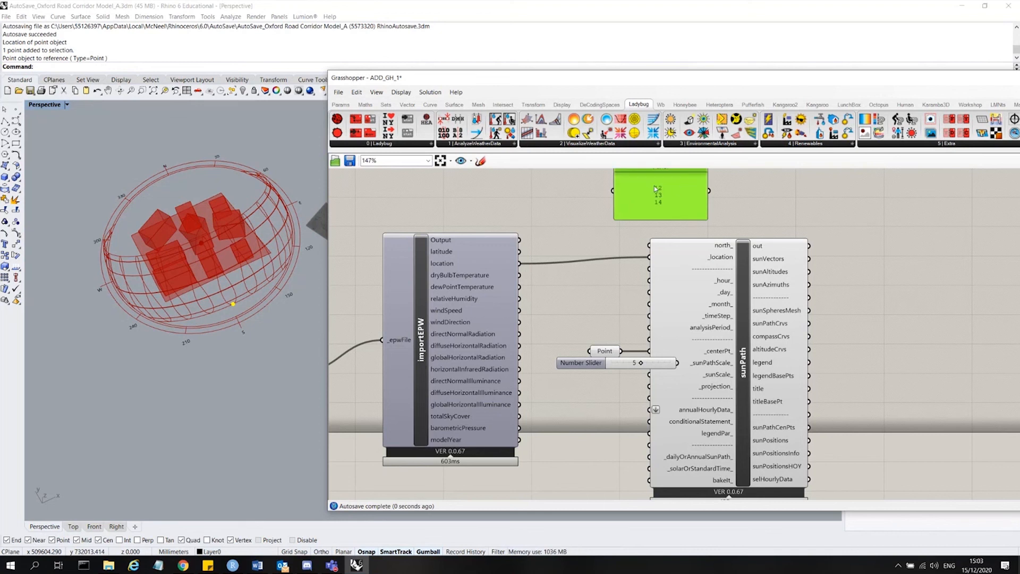
Turn off Multiline Data on the hours panel so each hour becomes a separate item.
{"action": "scroll", "coordinate": [597, 250], "scroll_direction": "down", "scroll_amount": 2}
{"action": "scroll", "coordinate": [670, 176], "scroll_direction": "up", "scroll_amount": 3}
{"action": "right_click", "coordinate": [636, 223]}
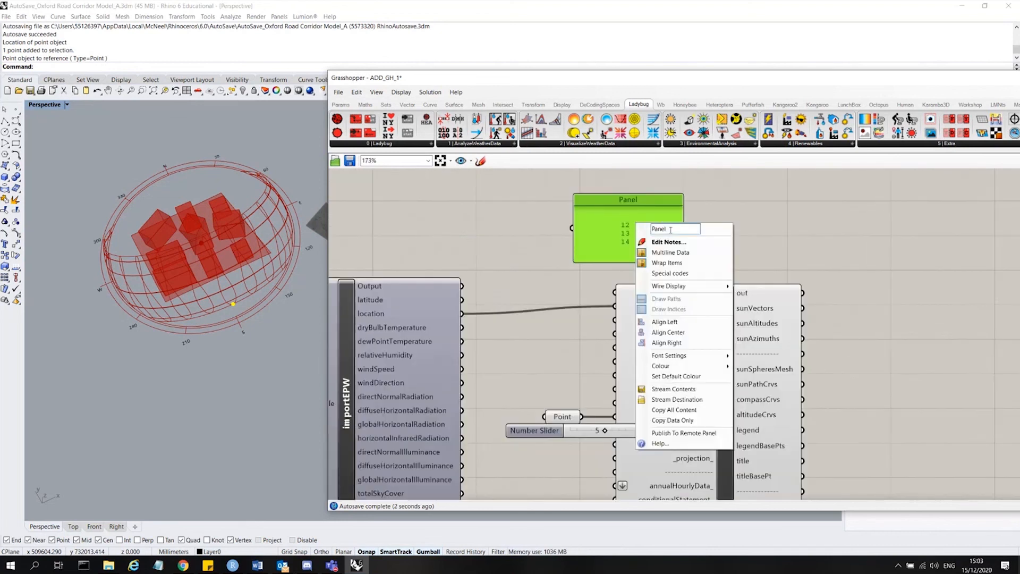
{"action": "left_click", "coordinate": [671, 252]}
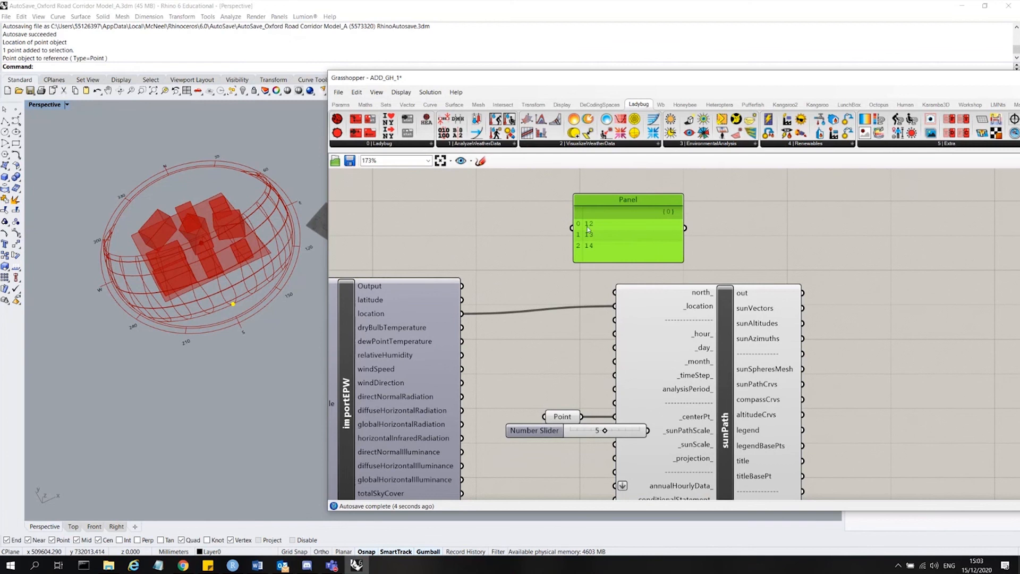
Connect the hours panel to sunPath's _hour_ input.
{"action": "scroll", "coordinate": [587, 216], "scroll_direction": "down", "scroll_amount": 3}
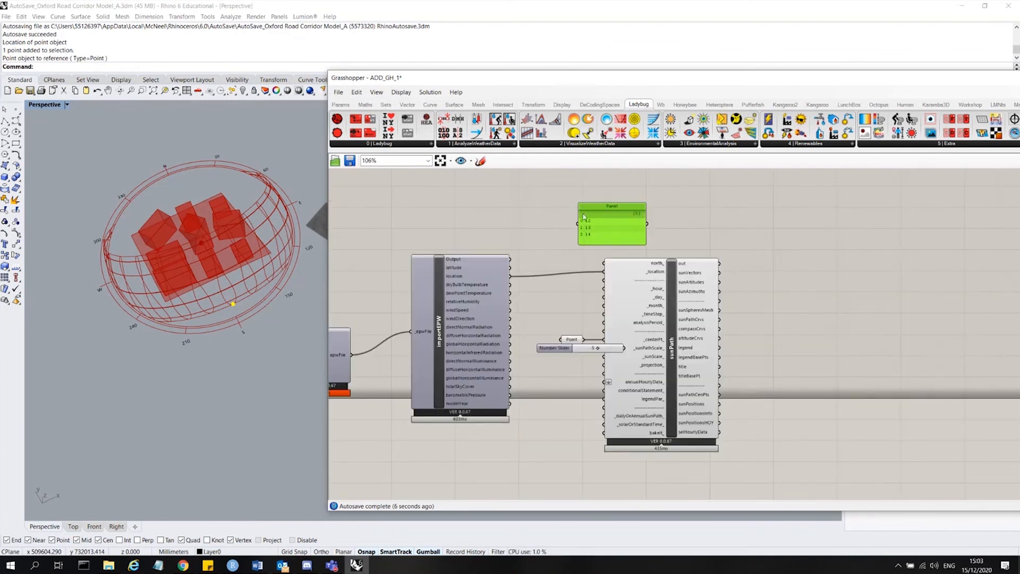
{"action": "scroll", "coordinate": [594, 237], "scroll_direction": "up", "scroll_amount": 3}
{"action": "left_click_drag", "start_coordinate": [695, 210], "coordinate": [613, 333]}
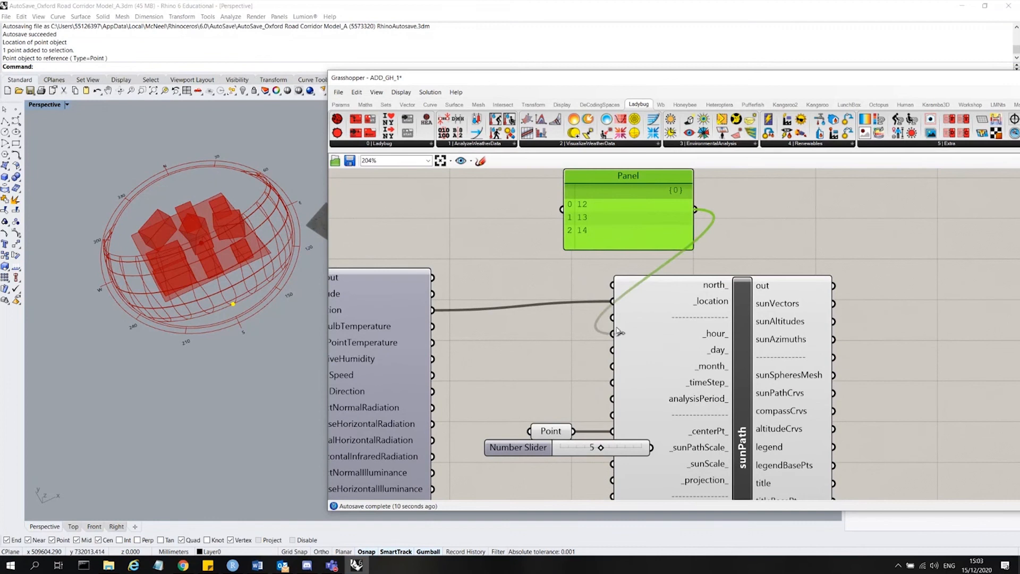
{"action": "left_click", "coordinate": [675, 342]}
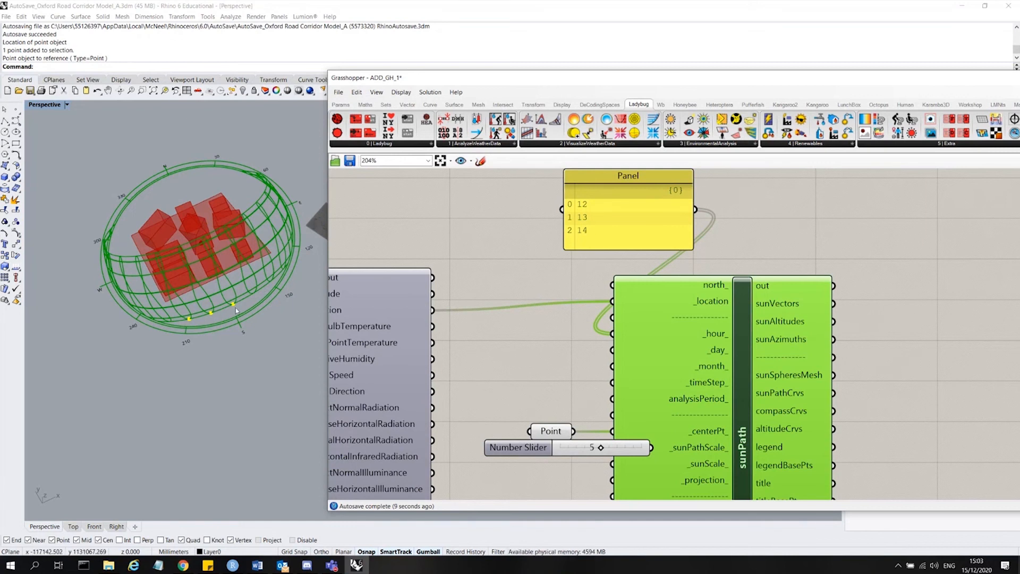
Move the hours panel aside, then delete it.
{"action": "left_click", "coordinate": [606, 231]}
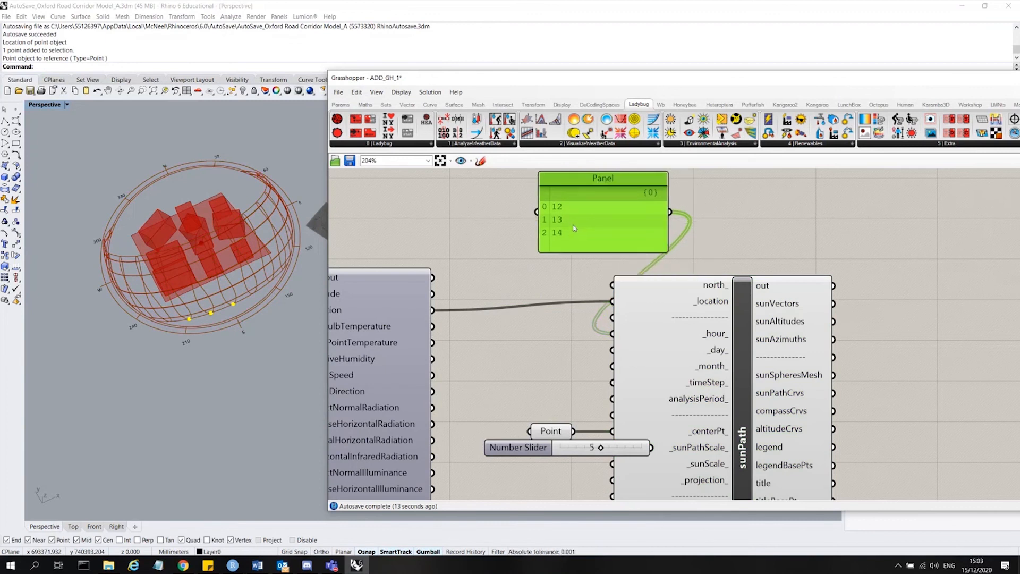
{"action": "left_click_drag", "start_coordinate": [599, 229], "coordinate": [560, 233]}
{"action": "left_click", "coordinate": [736, 326]}
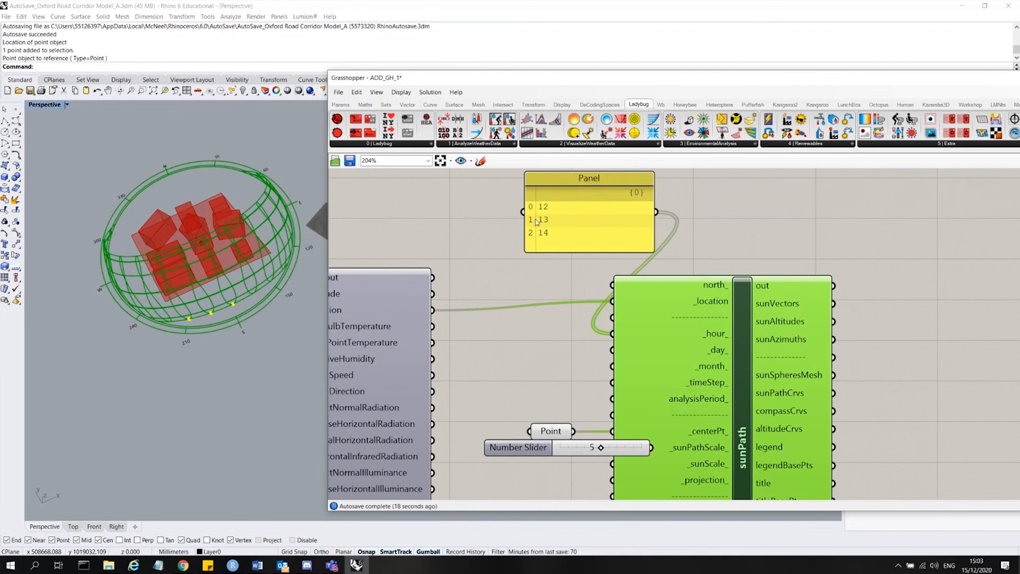
{"action": "left_click", "coordinate": [583, 221]}
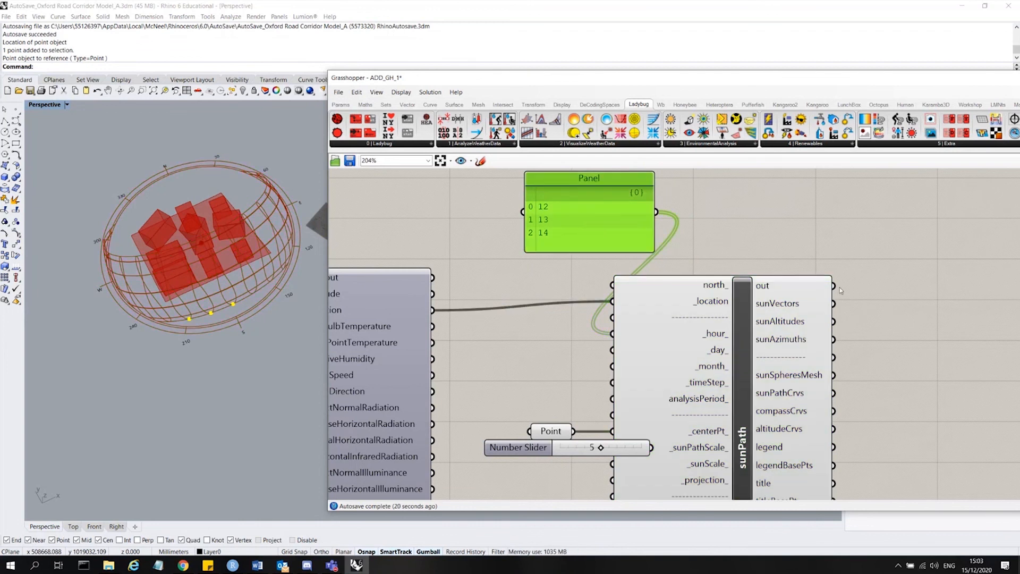
{"action": "key", "text": "Delete"}
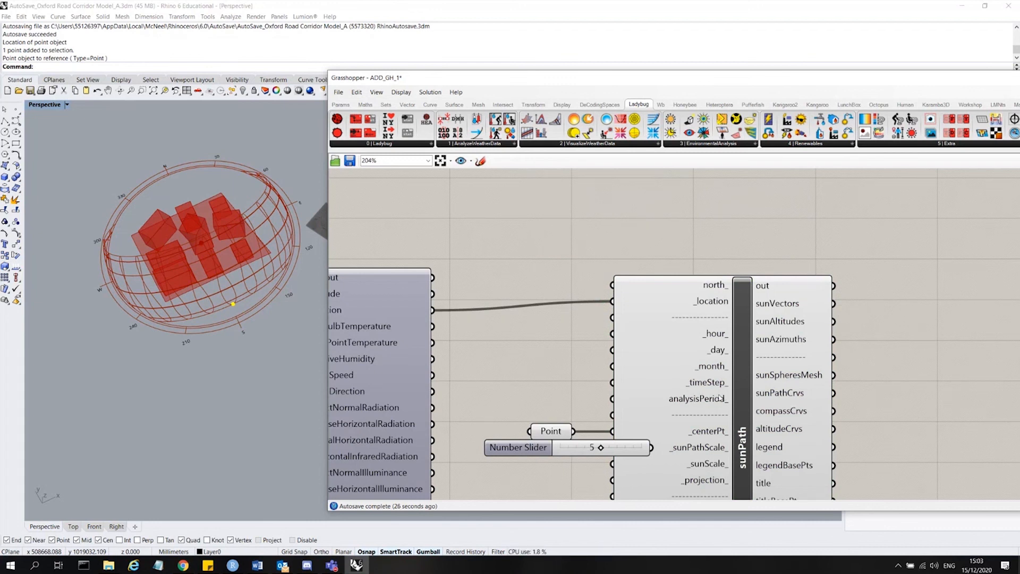
Place a Ladybug_Analysis Period component on the canvas above sunPath.
{"action": "mouse_move", "coordinate": [717, 399]}
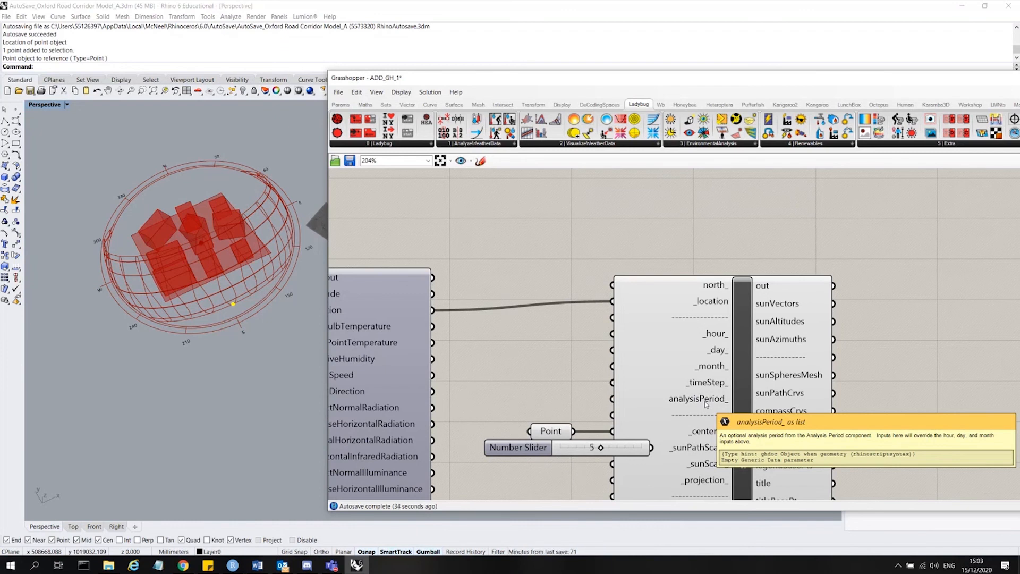
{"action": "scroll", "coordinate": [747, 199], "scroll_direction": "down", "scroll_amount": 3}
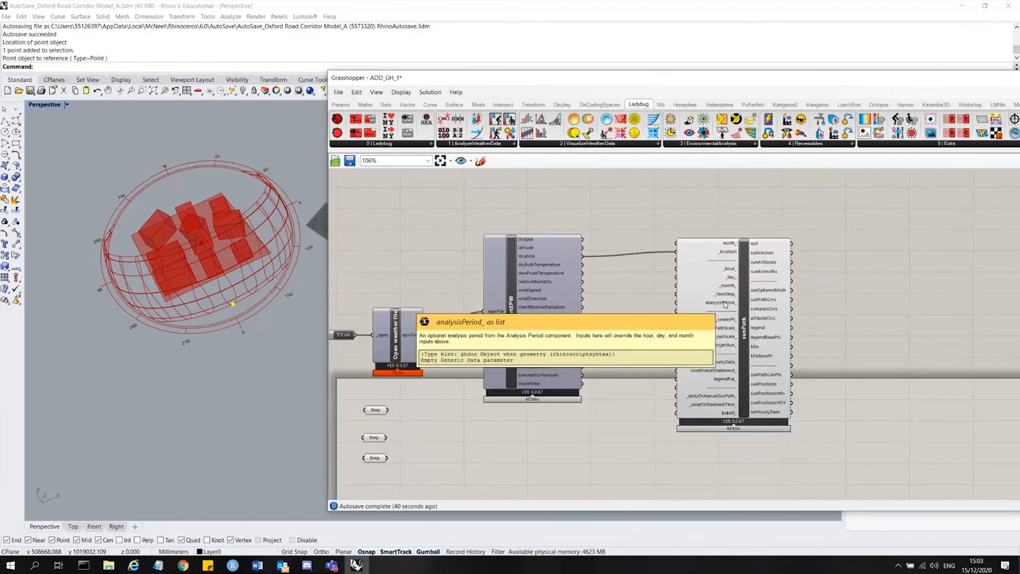
{"action": "left_click", "coordinate": [515, 145]}
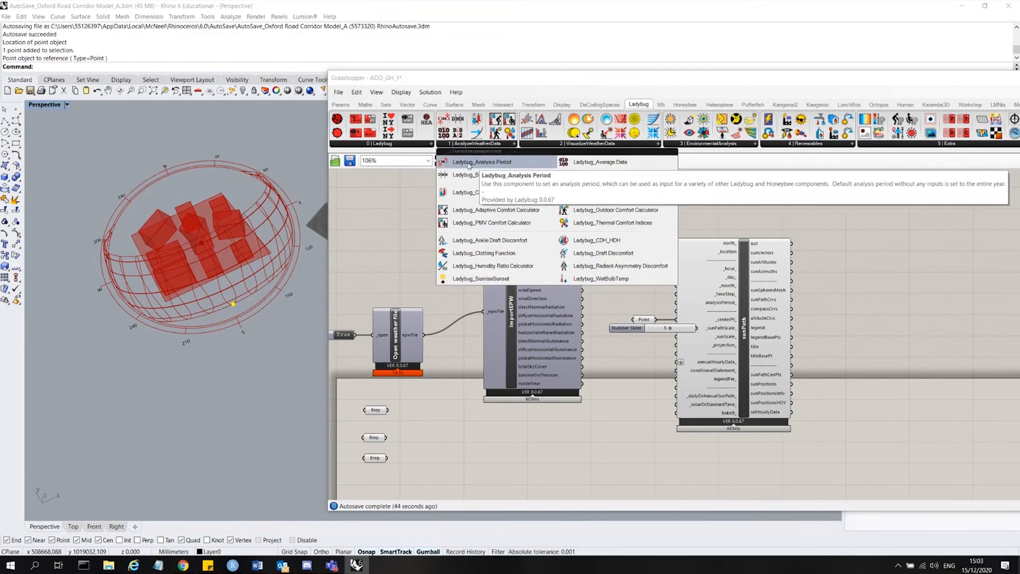
{"action": "left_click_drag", "start_coordinate": [501, 166], "coordinate": [648, 193]}
{"action": "scroll", "coordinate": [648, 192], "scroll_direction": "up", "scroll_amount": 4}
{"action": "scroll", "coordinate": [632, 211], "scroll_direction": "down", "scroll_amount": 3}
{"action": "scroll", "coordinate": [631, 211], "scroll_direction": "up", "scroll_amount": 3}
{"action": "left_click_drag", "start_coordinate": [647, 302], "coordinate": [648, 248]}
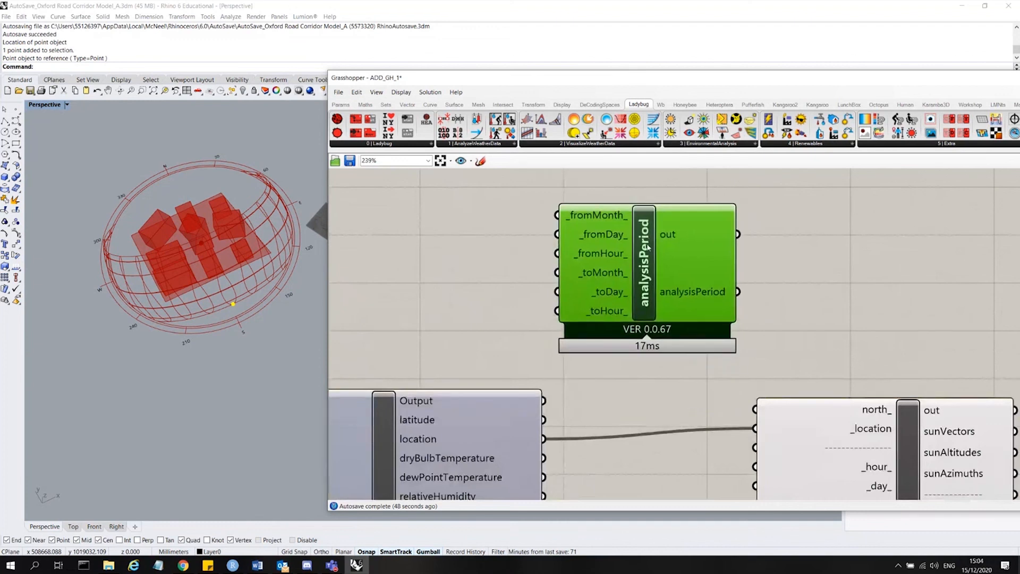
Add a number slider set to 3 and connect it to analysisPeriod's _fromMonth_ input.
{"action": "scroll", "coordinate": [546, 197], "scroll_direction": "down", "scroll_amount": 4}
{"action": "left_click", "coordinate": [505, 251]}
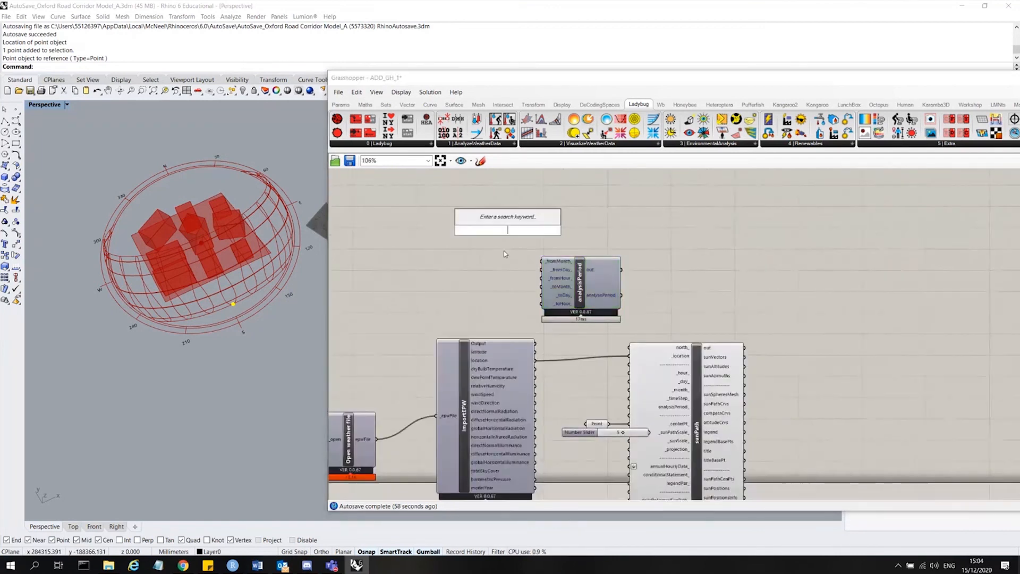
{"action": "scroll", "coordinate": [504, 251], "scroll_direction": "up", "scroll_amount": 3}
{"action": "double_click", "coordinate": [505, 251]}
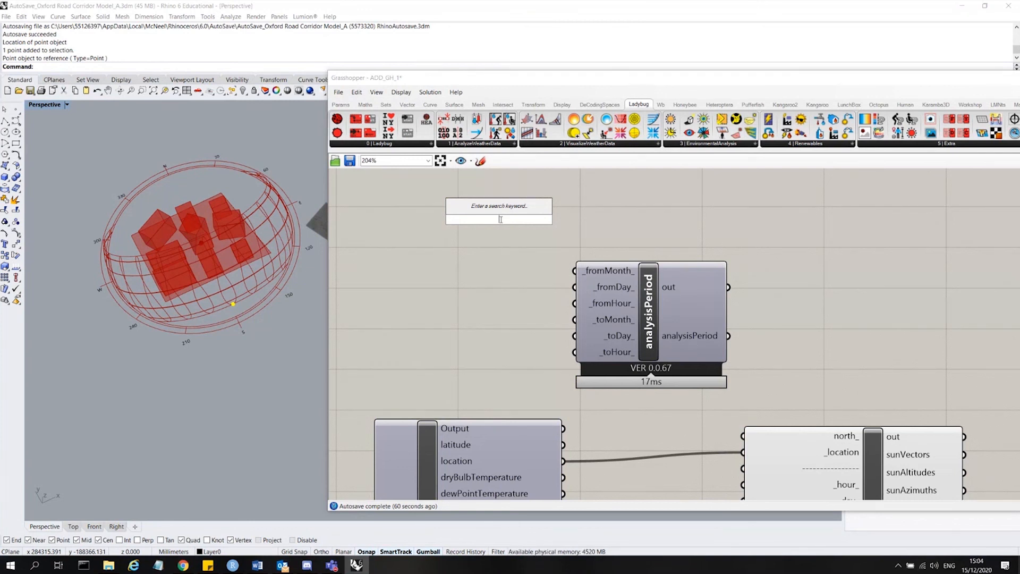
{"action": "type", "text": "03"}
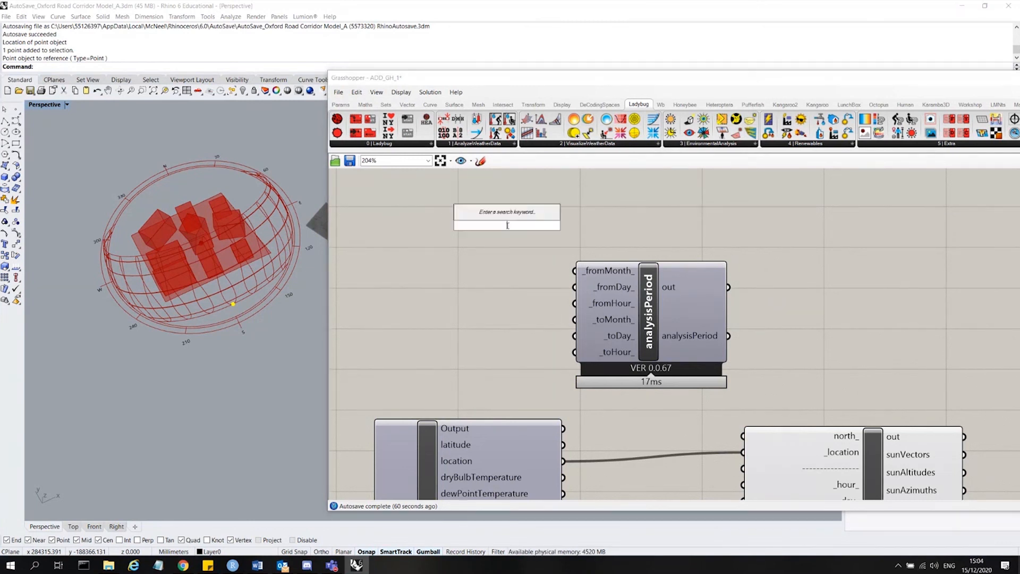
{"action": "key", "text": "Return"}
{"action": "left_click_drag", "start_coordinate": [594, 226], "coordinate": [575, 271]}
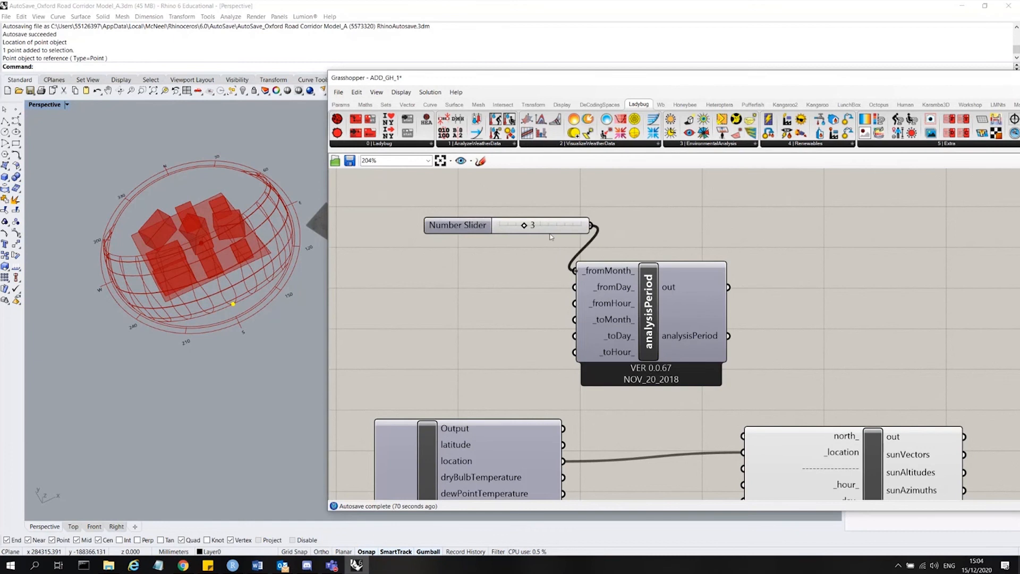
{"action": "left_click_drag", "start_coordinate": [478, 227], "coordinate": [460, 228]}
Add a number slider set to 10 and connect it to analysisPeriod's _toMonth_ input.
{"action": "left_click", "coordinate": [620, 290]}
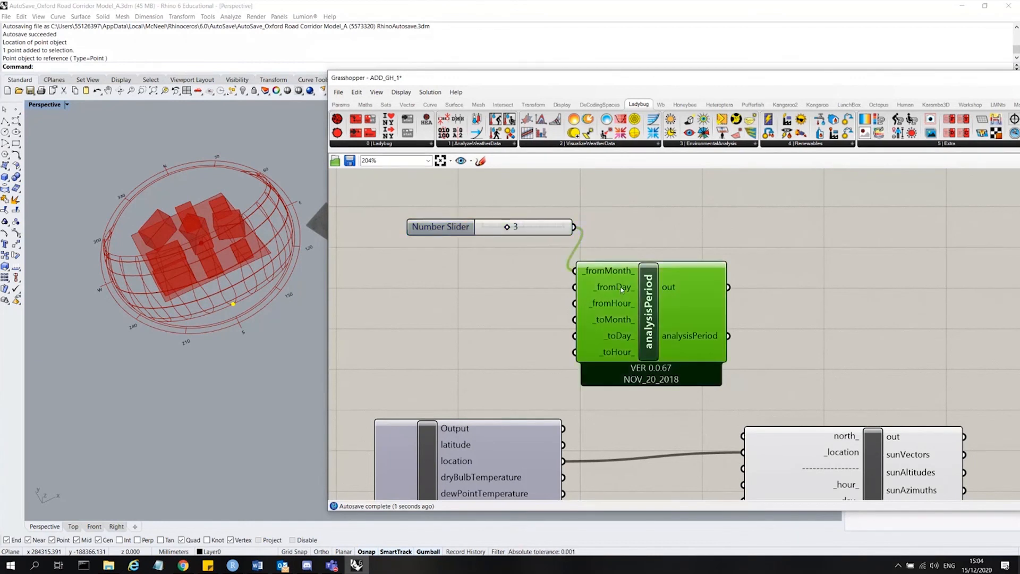
{"action": "mouse_move", "coordinate": [621, 289]}
{"action": "mouse_move", "coordinate": [616, 308]}
{"action": "double_click", "coordinate": [479, 321]}
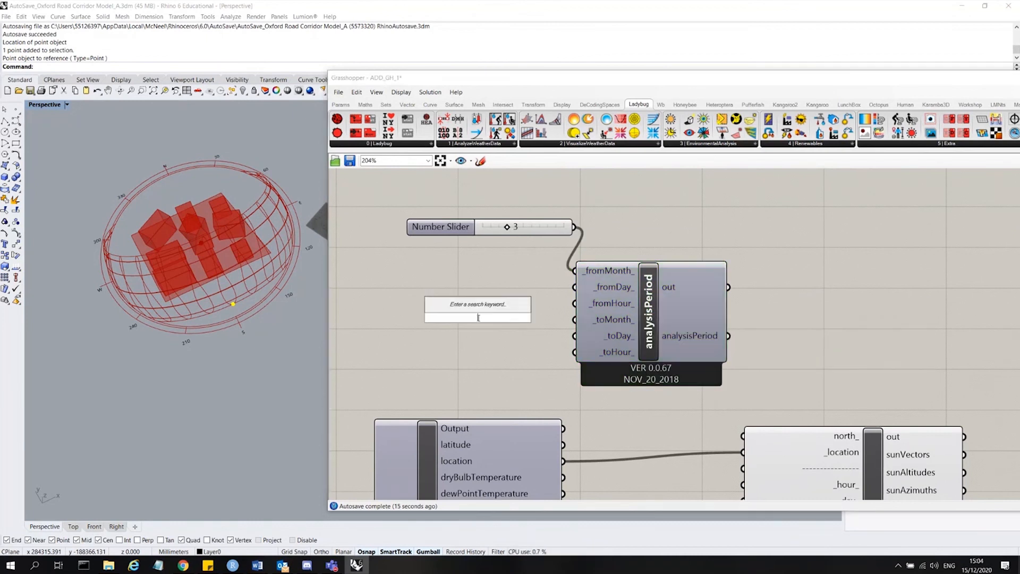
{"action": "type", "text": "10"}
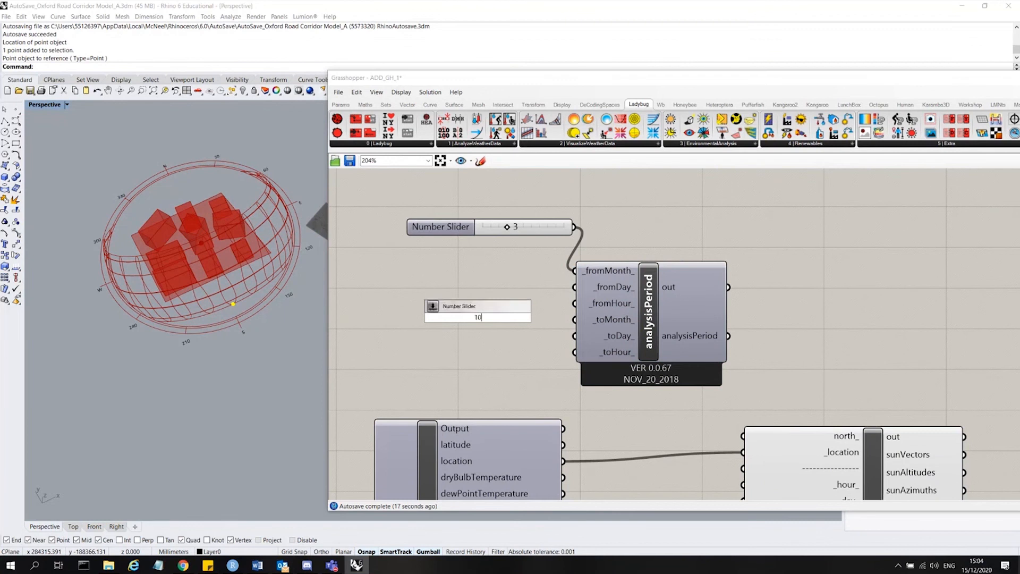
{"action": "key", "text": "Return"}
{"action": "left_click_drag", "start_coordinate": [479, 318], "coordinate": [448, 328]}
{"action": "left_click_drag", "start_coordinate": [535, 327], "coordinate": [574, 320]}
{"action": "scroll", "coordinate": [445, 304], "scroll_direction": "down", "scroll_amount": 2}
{"action": "scroll", "coordinate": [584, 358], "scroll_direction": "up", "scroll_amount": 3}
Connect analysisPeriod's output to sunPath's analysisPeriod_ input.
{"action": "left_click", "coordinate": [586, 360]}
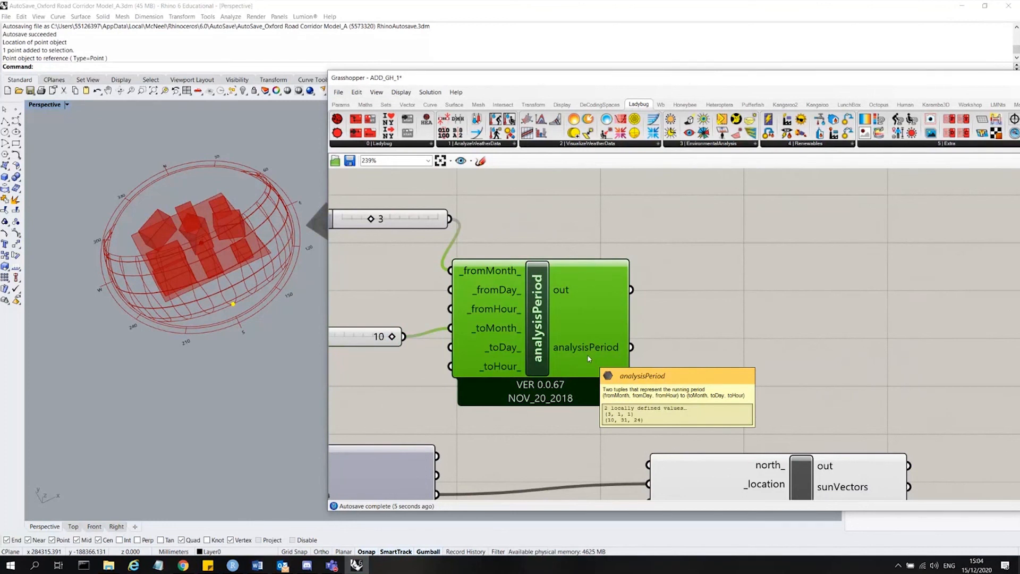
{"action": "scroll", "coordinate": [611, 300], "scroll_direction": "down", "scroll_amount": 4}
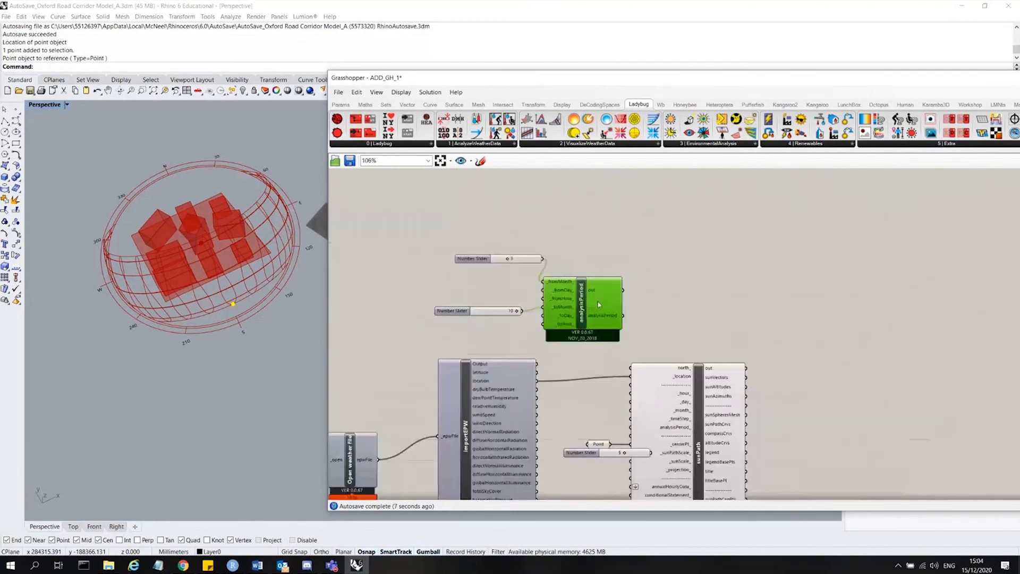
{"action": "left_click_drag", "start_coordinate": [581, 308], "coordinate": [596, 287]}
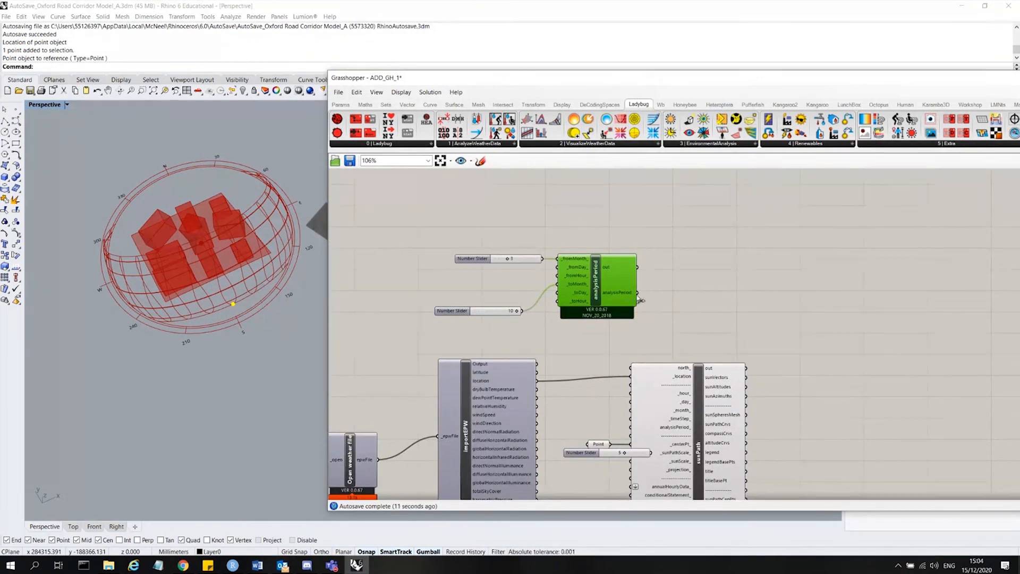
{"action": "left_click_drag", "start_coordinate": [640, 300], "coordinate": [630, 427]}
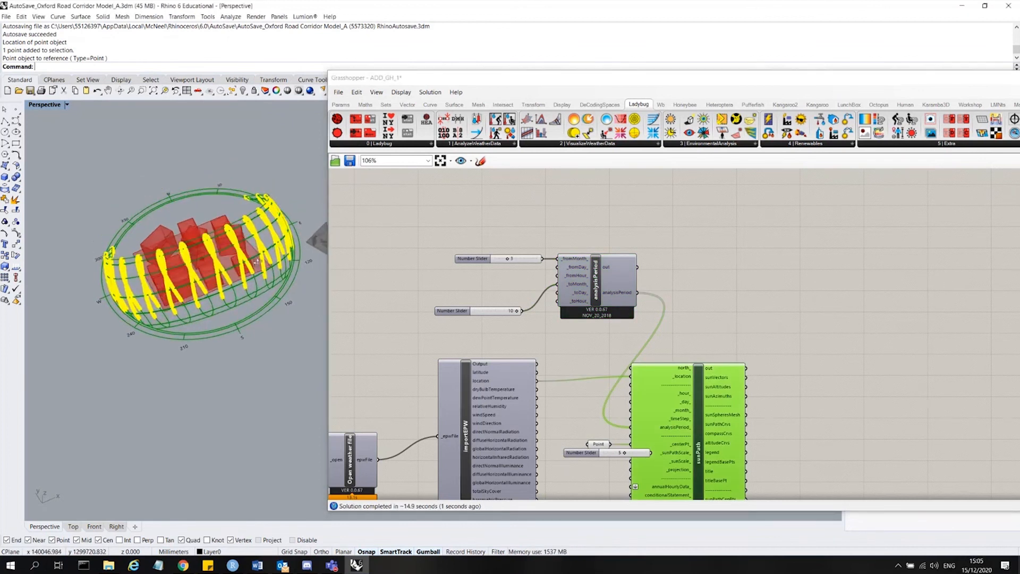
Examine the March-to-October sun path around the building massing in the viewport and the component layout.
{"action": "right_click_drag", "start_coordinate": [257, 261], "coordinate": [306, 245]}
{"action": "scroll", "coordinate": [228, 394], "scroll_direction": "up", "scroll_amount": 1}
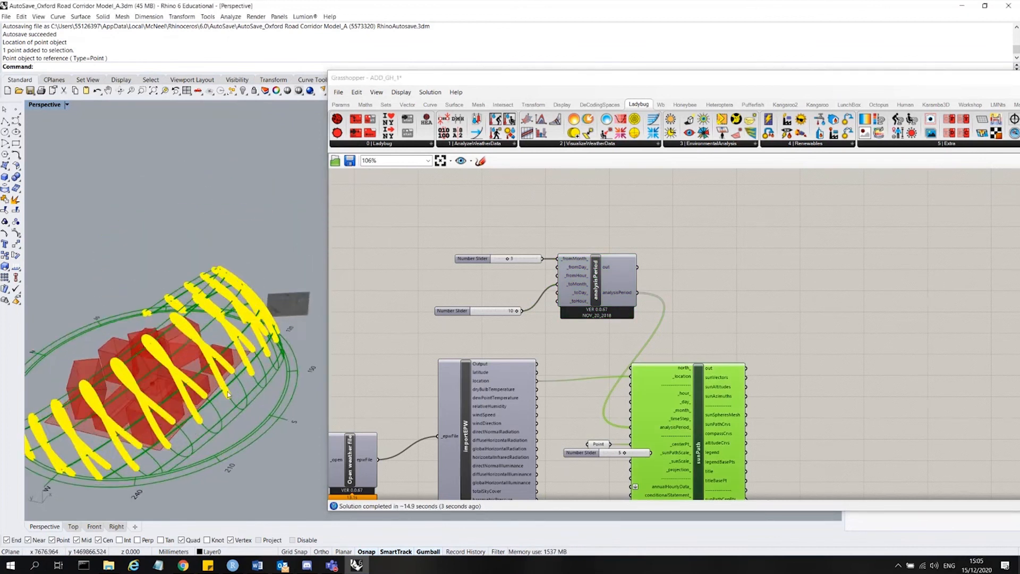
{"action": "scroll", "coordinate": [229, 394], "scroll_direction": "up", "scroll_amount": 3}
{"action": "scroll", "coordinate": [478, 260], "scroll_direction": "up", "scroll_amount": 3}
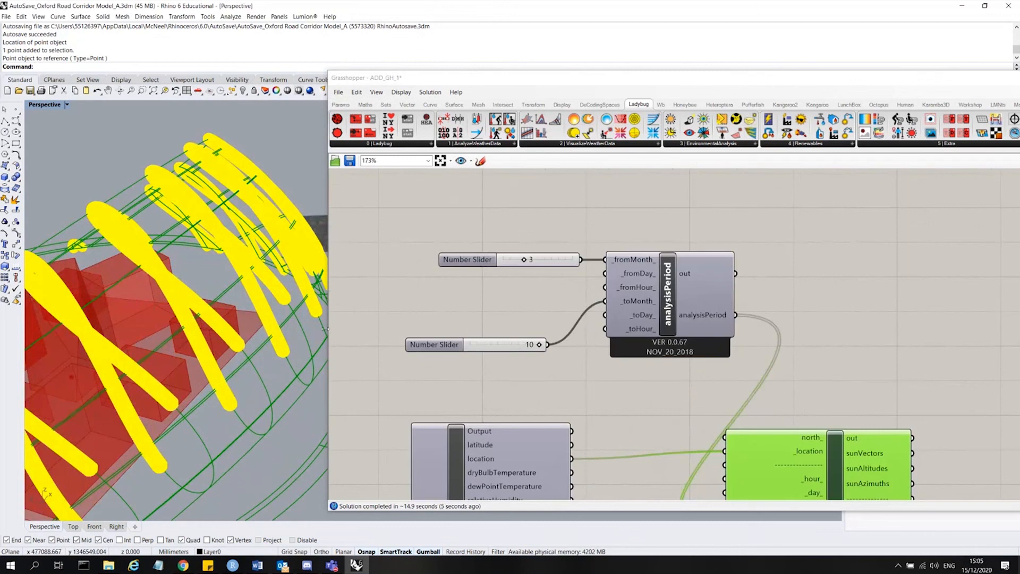
{"action": "scroll", "coordinate": [318, 218], "scroll_direction": "down", "scroll_amount": 6}
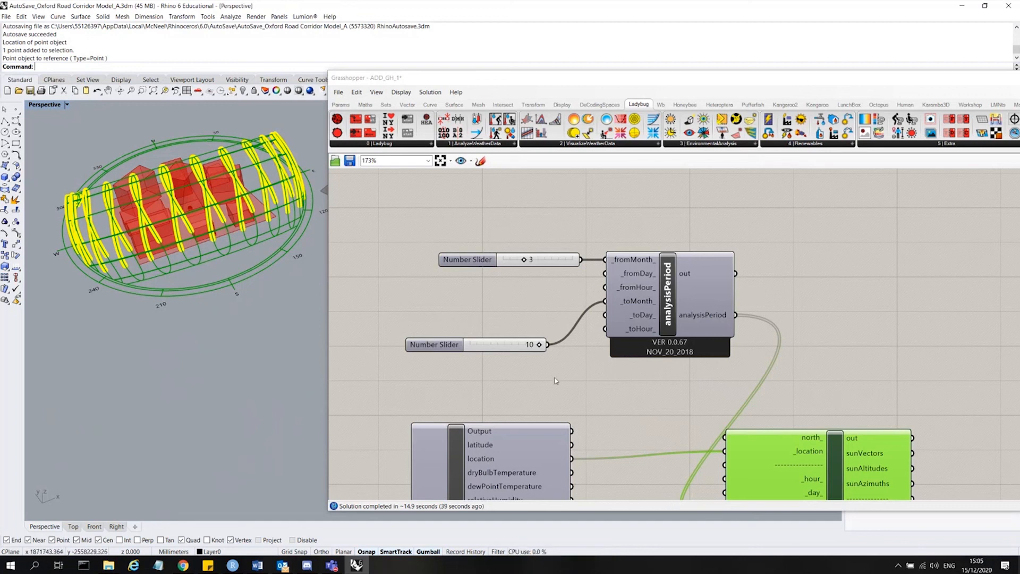
{"action": "left_click_drag", "start_coordinate": [653, 386], "coordinate": [518, 255]}
{"action": "left_click", "coordinate": [548, 214]}
{"action": "scroll", "coordinate": [457, 200], "scroll_direction": "down", "scroll_amount": 2}
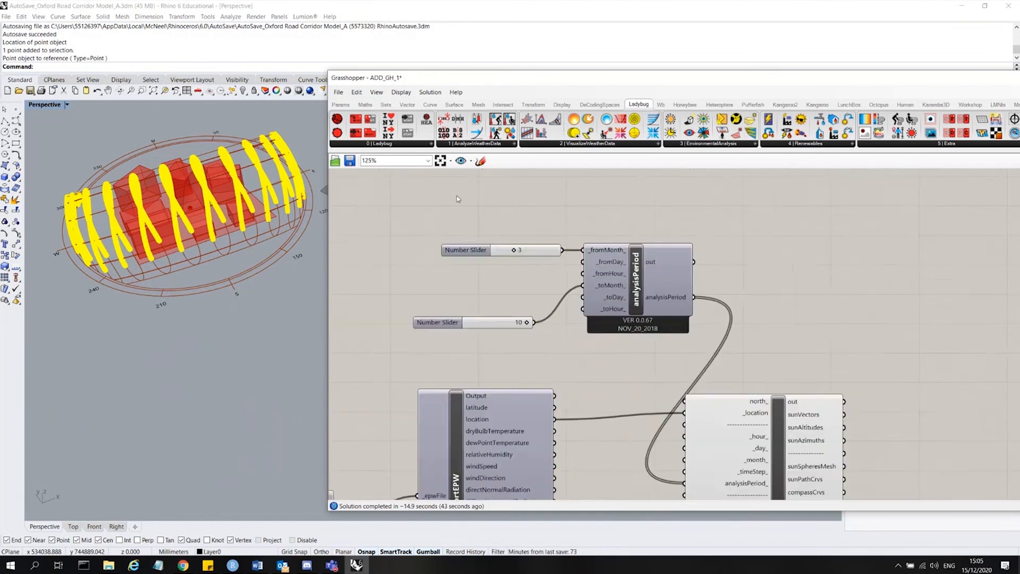
{"action": "scroll", "coordinate": [457, 199], "scroll_direction": "down", "scroll_amount": 1}
{"action": "scroll", "coordinate": [547, 198], "scroll_direction": "down", "scroll_amount": 1}
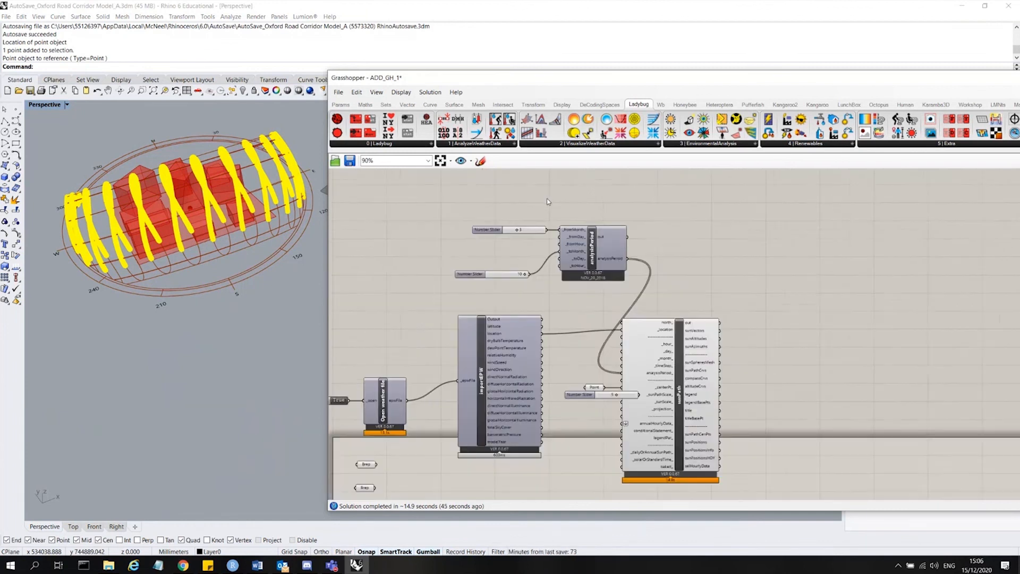
{"action": "scroll", "coordinate": [547, 198], "scroll_direction": "down", "scroll_amount": 1}
{"action": "scroll", "coordinate": [701, 369], "scroll_direction": "up", "scroll_amount": 3}
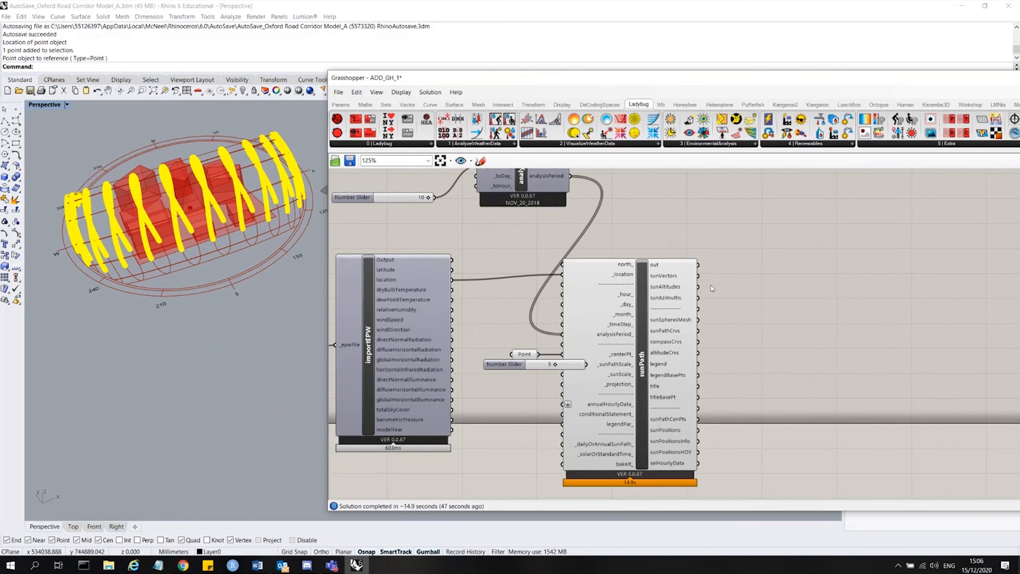
{"action": "scroll", "coordinate": [514, 311], "scroll_direction": "down", "scroll_amount": 2}
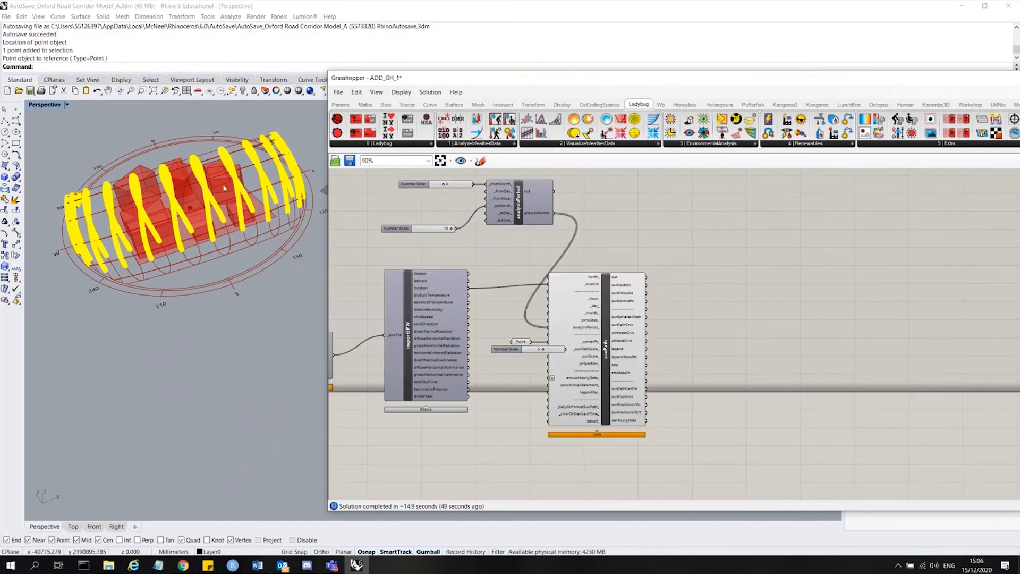
{"action": "scroll", "coordinate": [222, 184], "scroll_direction": "up", "scroll_amount": 5}
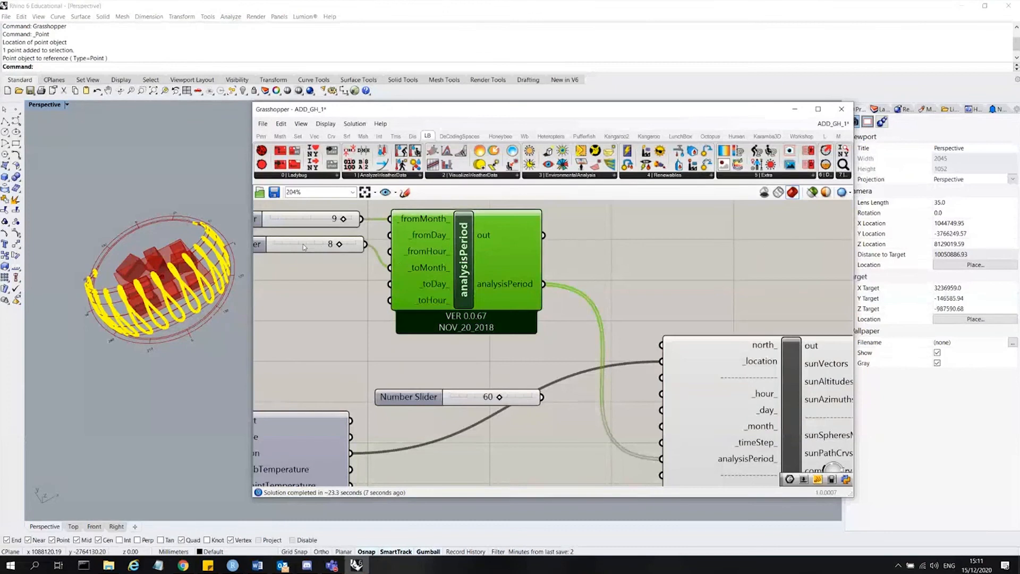
{"action": "left_click_drag", "start_coordinate": [302, 244], "coordinate": [303, 261]}
{"action": "left_click", "coordinate": [618, 227]}
{"action": "scroll", "coordinate": [592, 244], "scroll_direction": "down", "scroll_amount": 4}
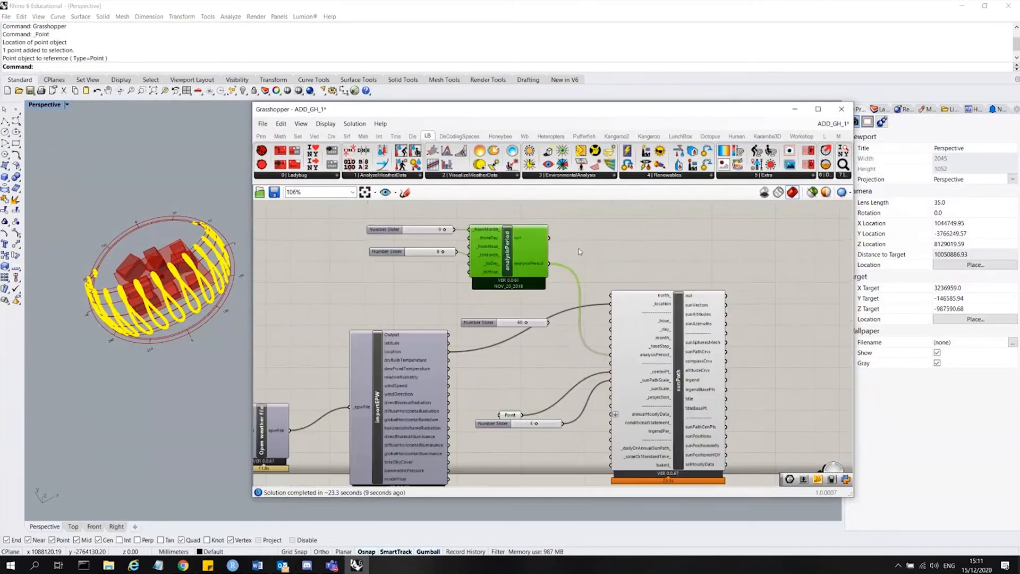
{"action": "left_click", "coordinate": [579, 254]}
{"action": "left_click", "coordinate": [617, 296]}
{"action": "scroll", "coordinate": [608, 282], "scroll_direction": "down", "scroll_amount": 3}
{"action": "scroll", "coordinate": [649, 394], "scroll_direction": "up", "scroll_amount": 5}
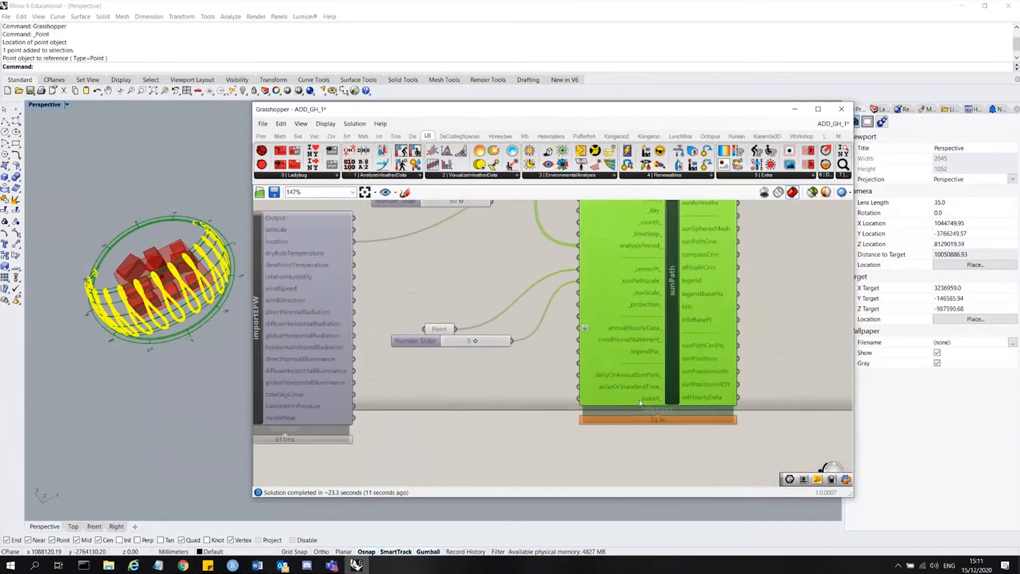
Examine the sun path in the viewport and the layout of the weather and sun path components.
{"action": "scroll", "coordinate": [654, 419], "scroll_direction": "down", "scroll_amount": 5}
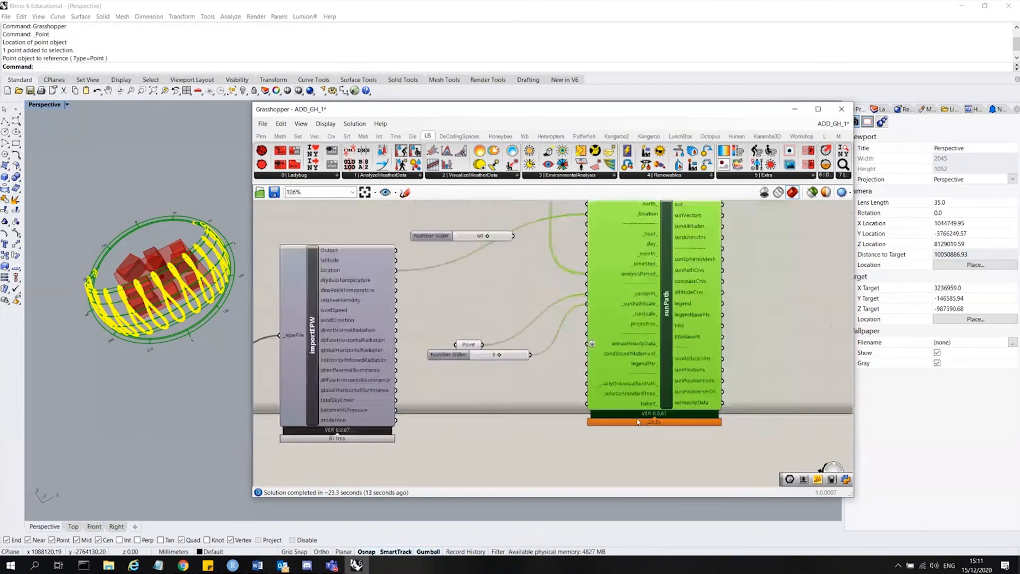
{"action": "left_click", "coordinate": [739, 292]}
{"action": "left_click", "coordinate": [214, 366]}
{"action": "scroll", "coordinate": [172, 296], "scroll_direction": "up", "scroll_amount": 4}
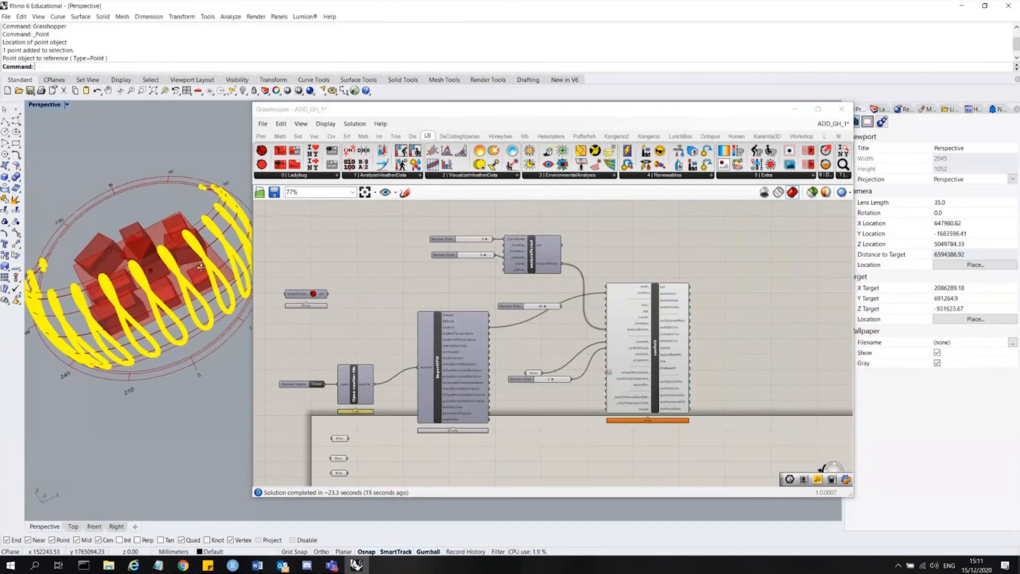
{"action": "right_click_drag", "start_coordinate": [173, 296], "coordinate": [234, 290]}
{"action": "left_click", "coordinate": [722, 247]}
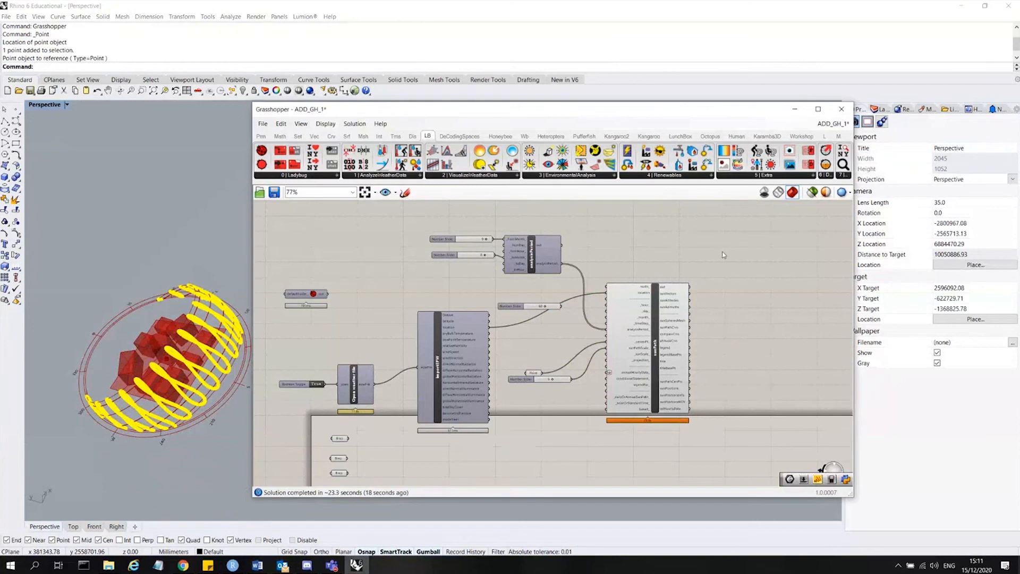
{"action": "scroll", "coordinate": [757, 308], "scroll_direction": "up", "scroll_amount": 3}
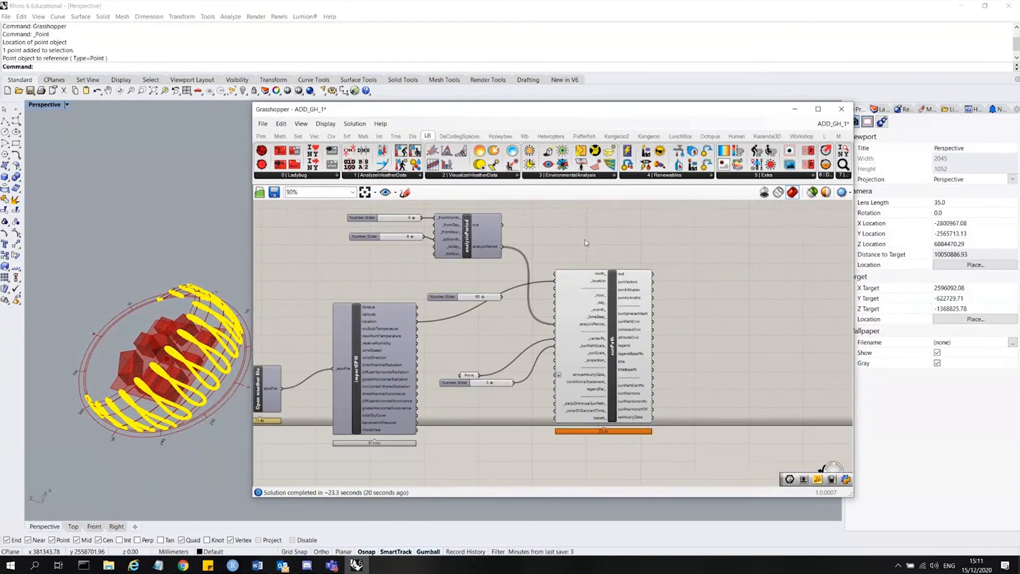
Connect importEPW's dryBulbTemperature output to sunPath's annualHourlyData_ input.
{"action": "scroll", "coordinate": [564, 425], "scroll_direction": "up", "scroll_amount": 1}
{"action": "mouse_move", "coordinate": [561, 420]}
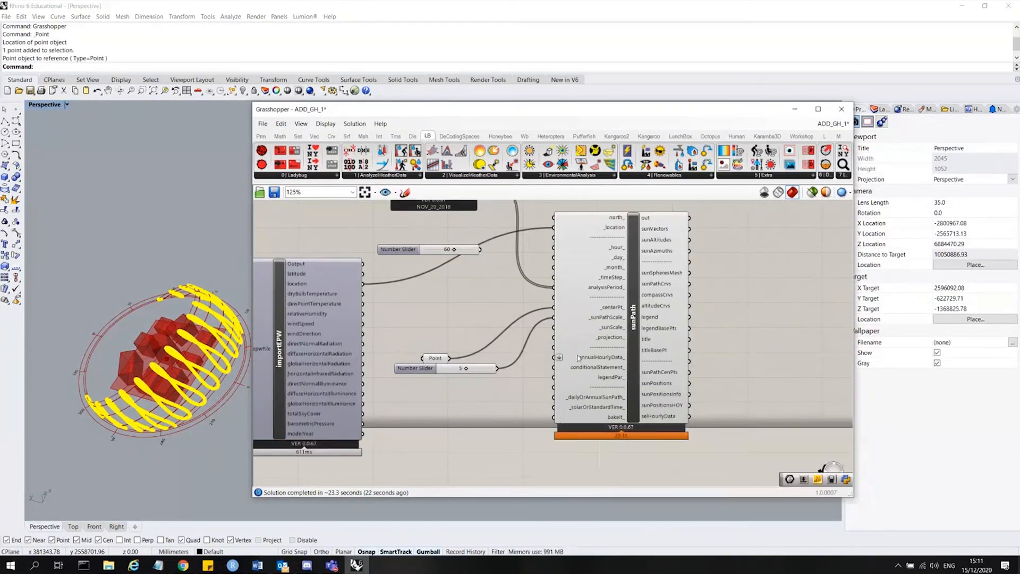
{"action": "scroll", "coordinate": [582, 360], "scroll_direction": "down", "scroll_amount": 1}
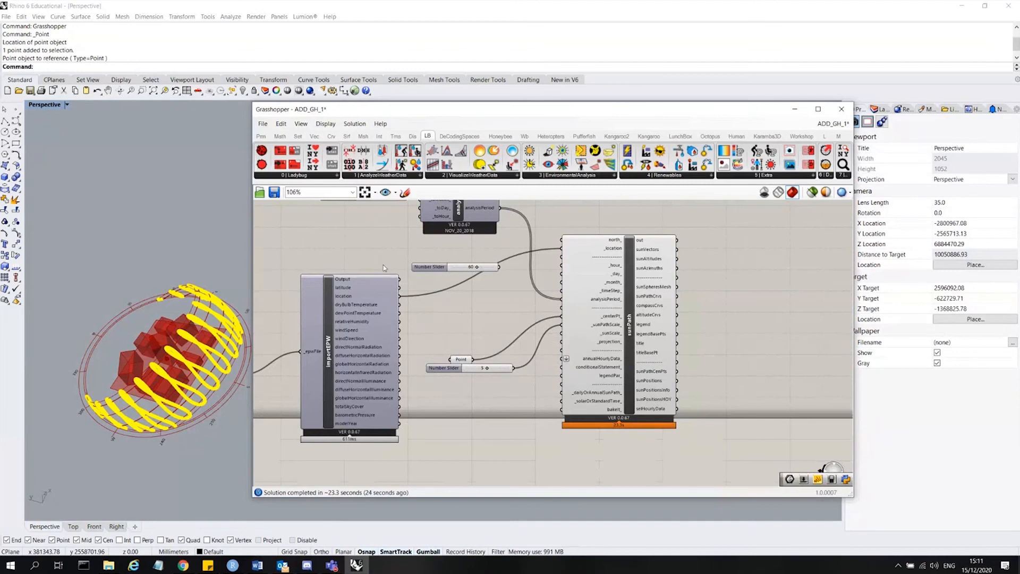
{"action": "scroll", "coordinate": [358, 313], "scroll_direction": "up", "scroll_amount": 4}
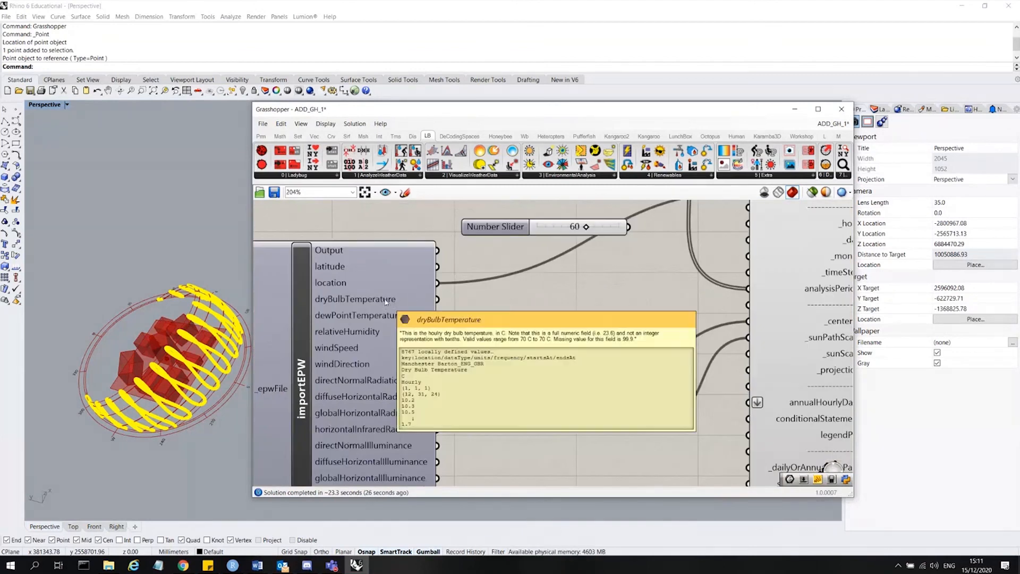
{"action": "scroll", "coordinate": [388, 301], "scroll_direction": "down", "scroll_amount": 2}
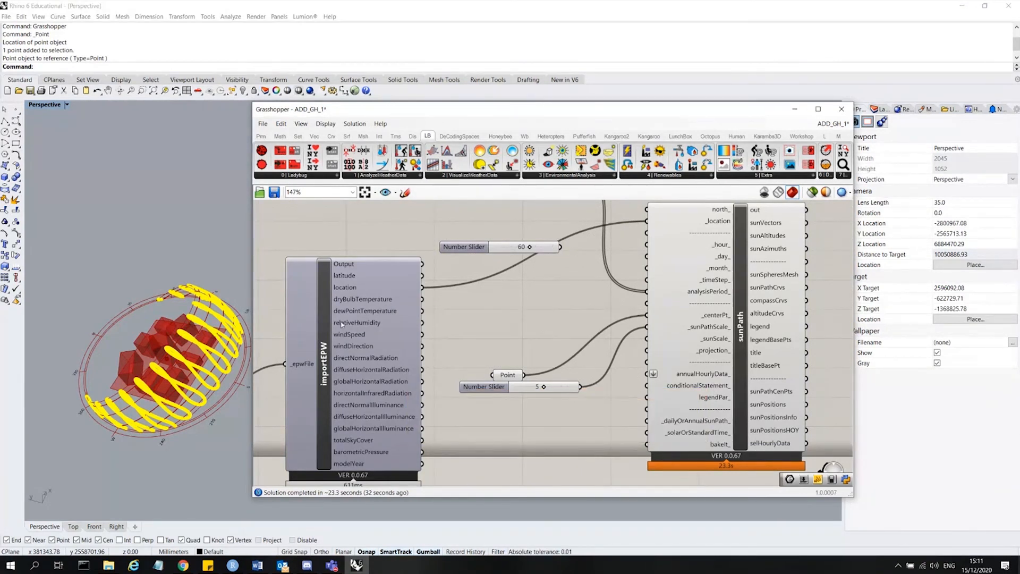
{"action": "left_click", "coordinate": [369, 303]}
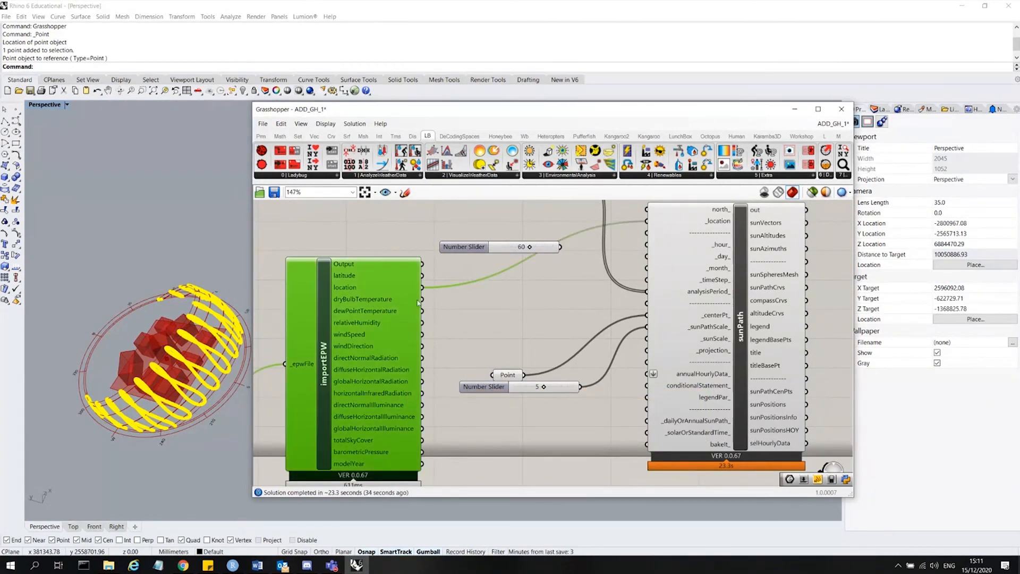
{"action": "left_click_drag", "start_coordinate": [423, 300], "coordinate": [647, 374]}
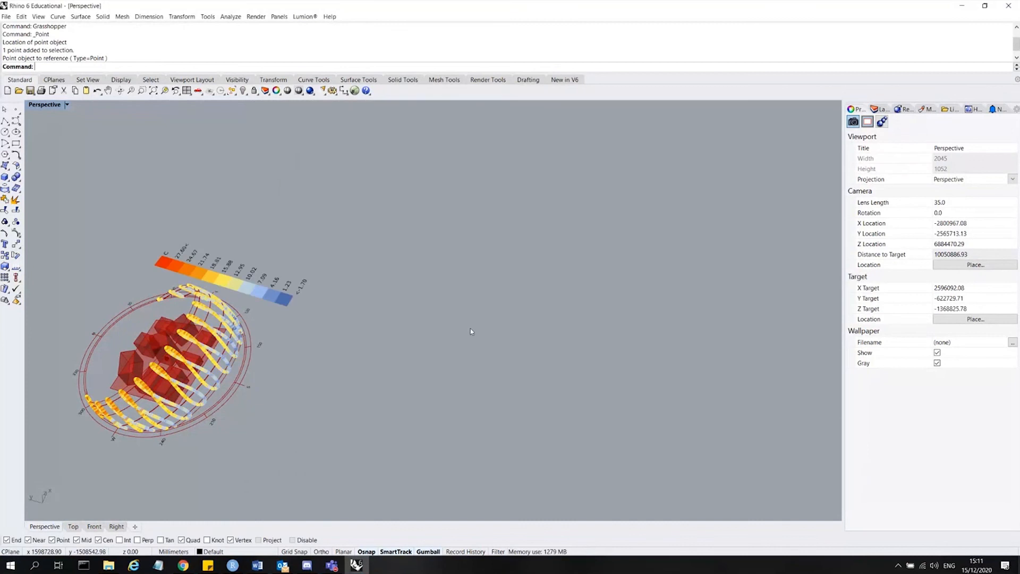
Inspect the temperature-coloured sun path and its legend around the building massing in the viewport.
{"action": "scroll", "coordinate": [233, 330], "scroll_direction": "up", "scroll_amount": 6}
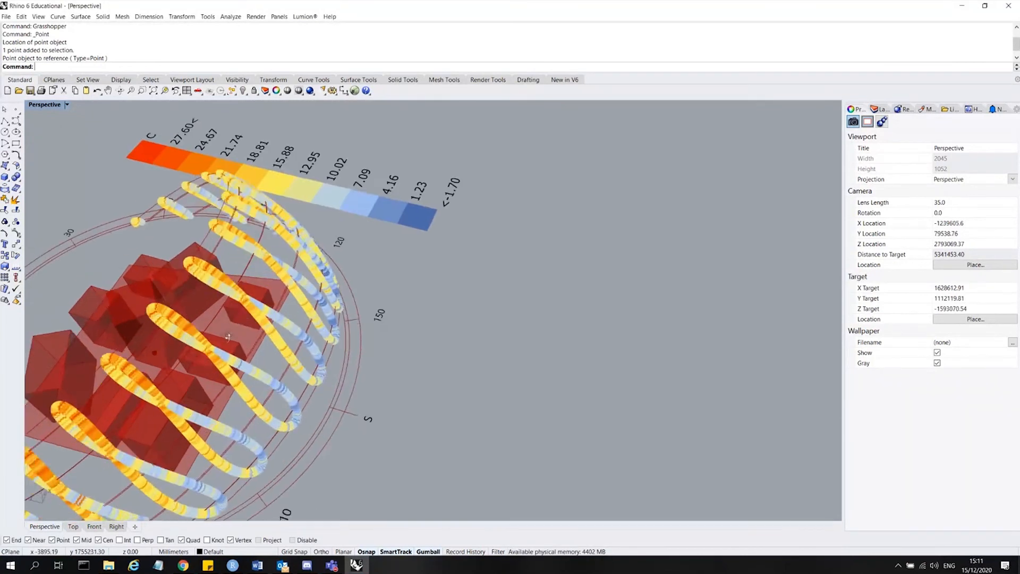
{"action": "right_click_drag", "start_coordinate": [233, 329], "coordinate": [513, 213]}
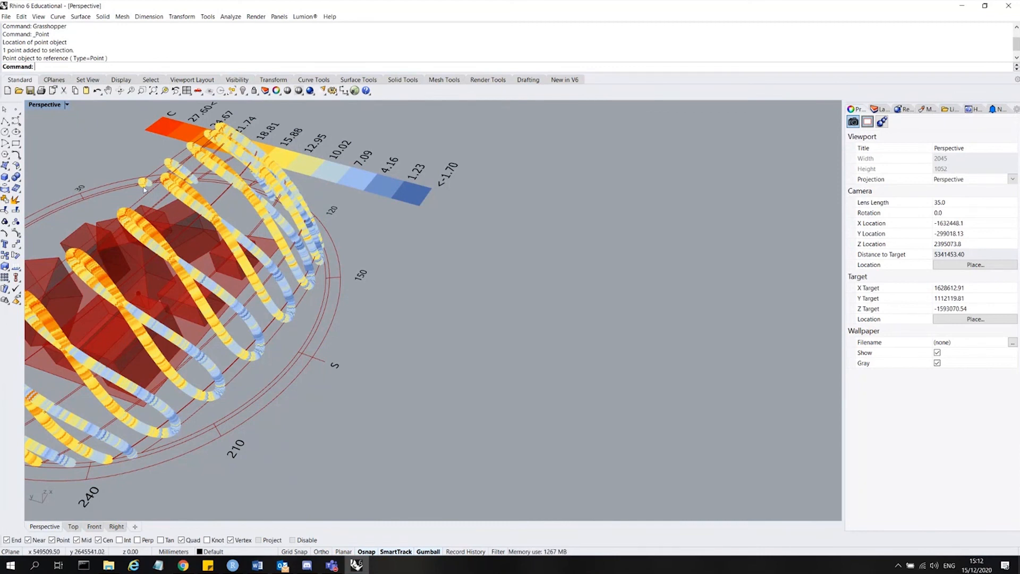
{"action": "scroll", "coordinate": [566, 332], "scroll_direction": "down", "scroll_amount": 2}
{"action": "right_click_drag", "start_coordinate": [372, 409], "coordinate": [455, 392]}
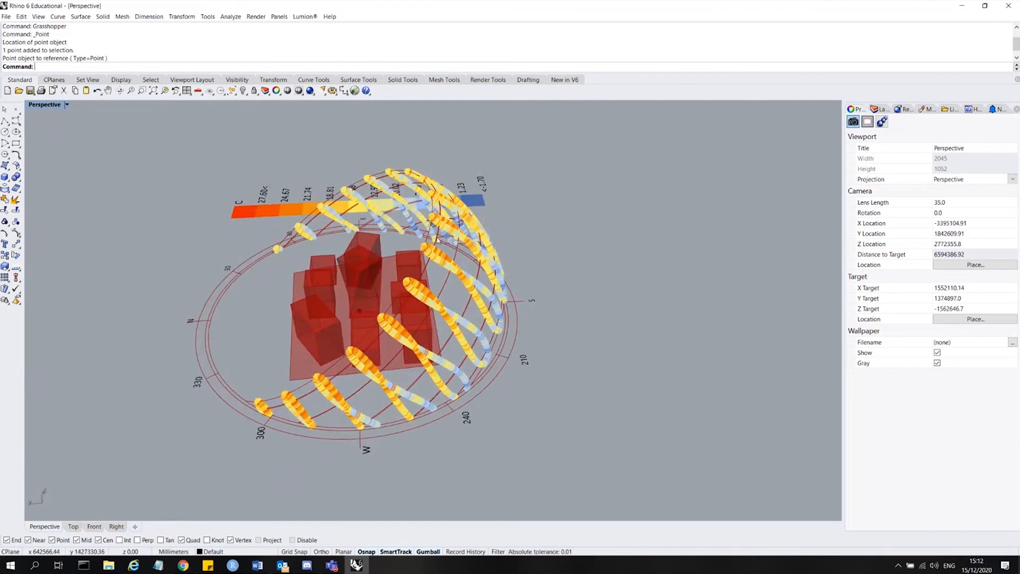
{"action": "right_click_drag", "start_coordinate": [466, 222], "coordinate": [329, 194]}
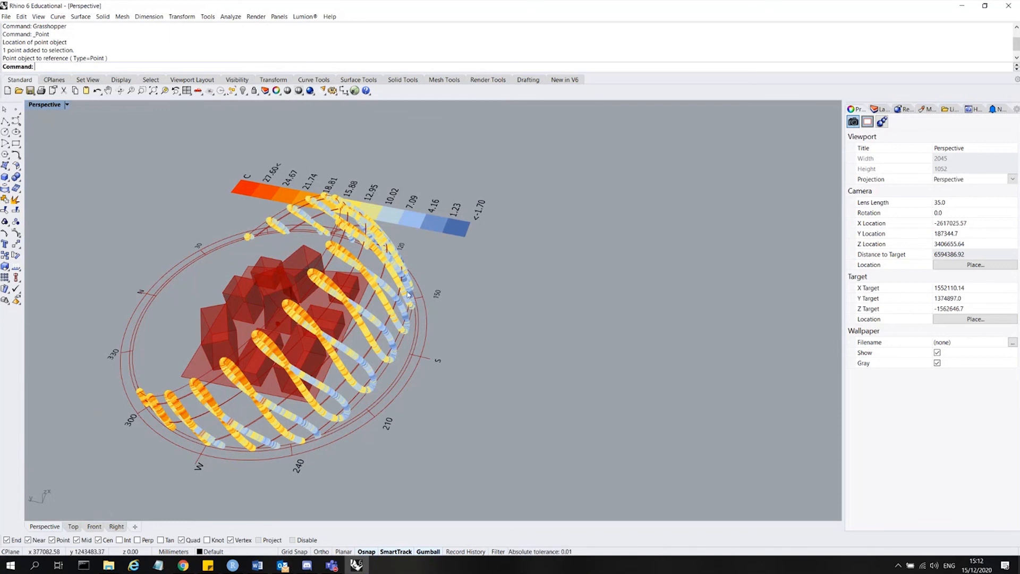
{"action": "left_click", "coordinate": [361, 562]}
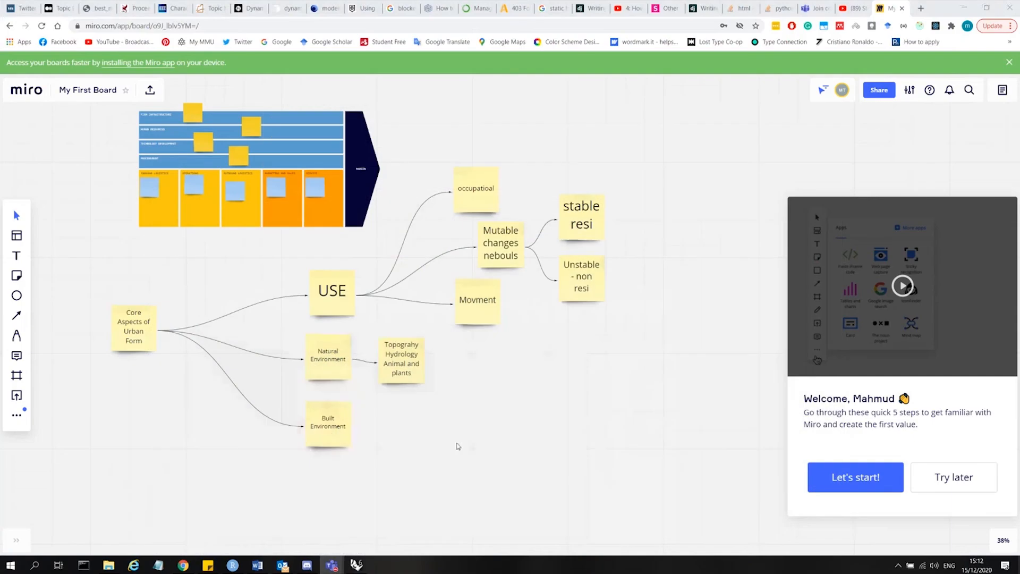
{"action": "left_click", "coordinate": [361, 562]}
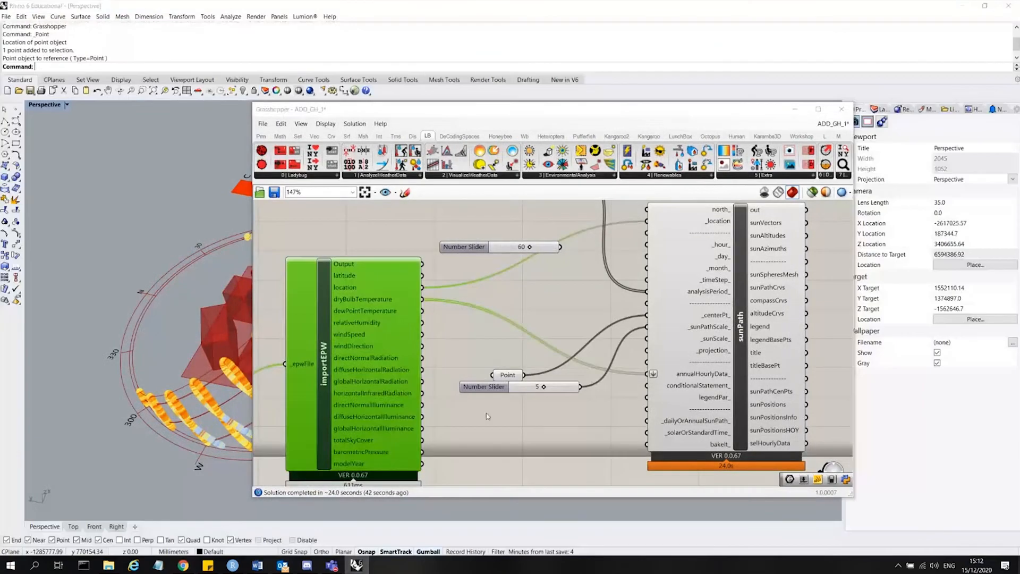
{"action": "left_click", "coordinate": [670, 366]}
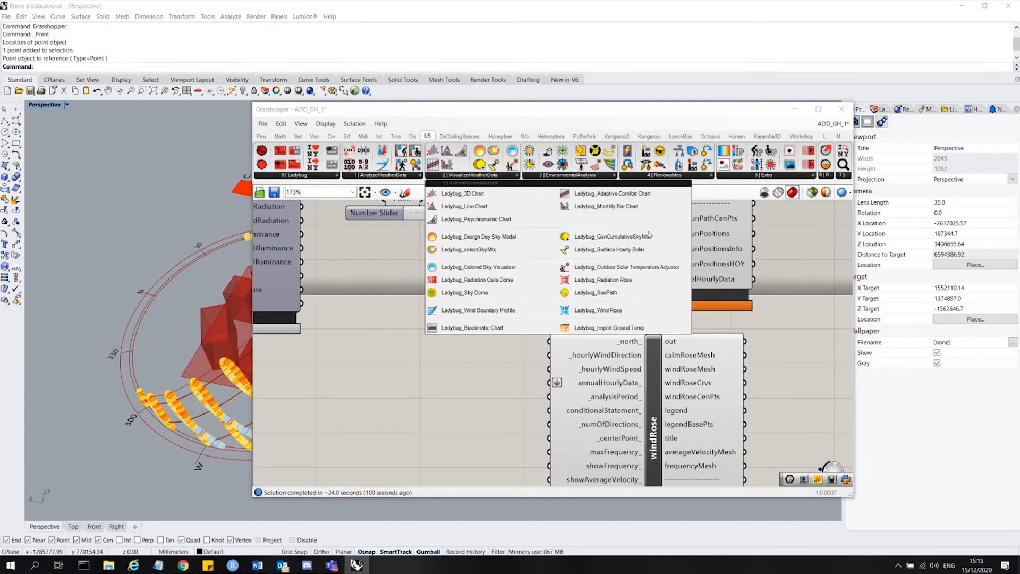
{"action": "scroll", "coordinate": [621, 364], "scroll_direction": "down", "scroll_amount": 2}
{"action": "left_click", "coordinate": [614, 386]}
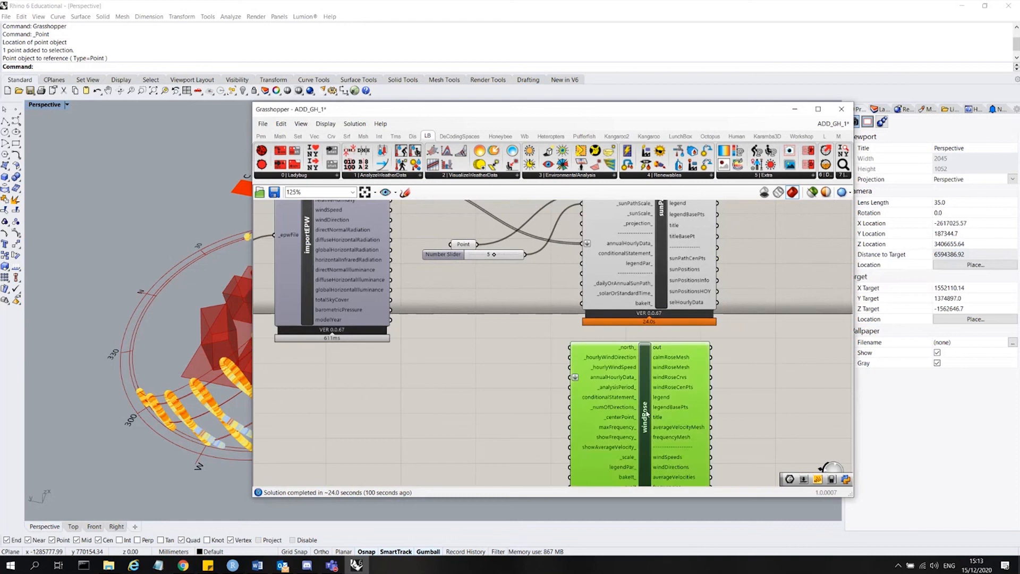
{"action": "scroll", "coordinate": [599, 316], "scroll_direction": "down", "scroll_amount": 2}
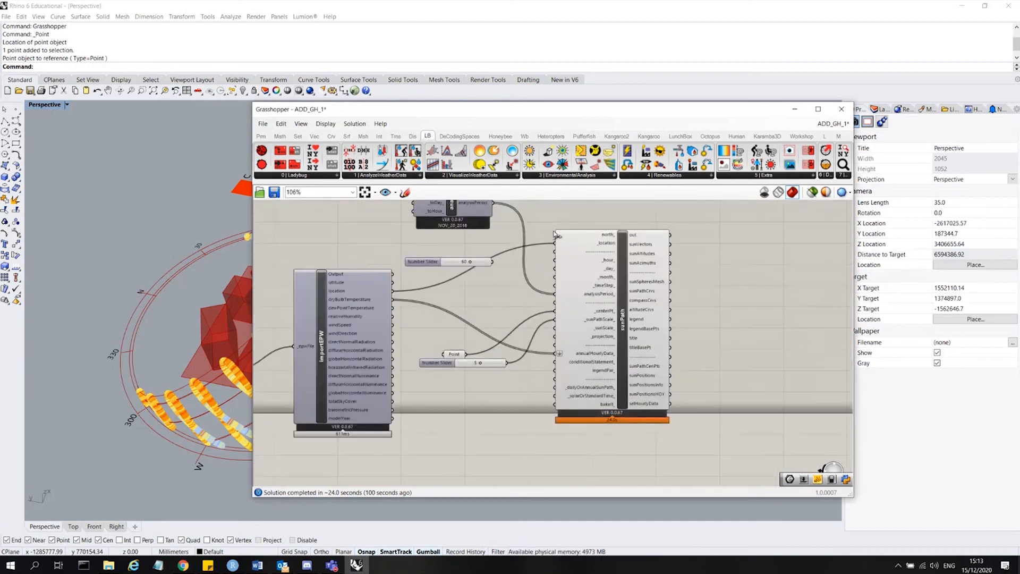
Add a Ladybug radiationAnalysis component to the canvas beside the sunPath component.
{"action": "left_click", "coordinate": [613, 177]}
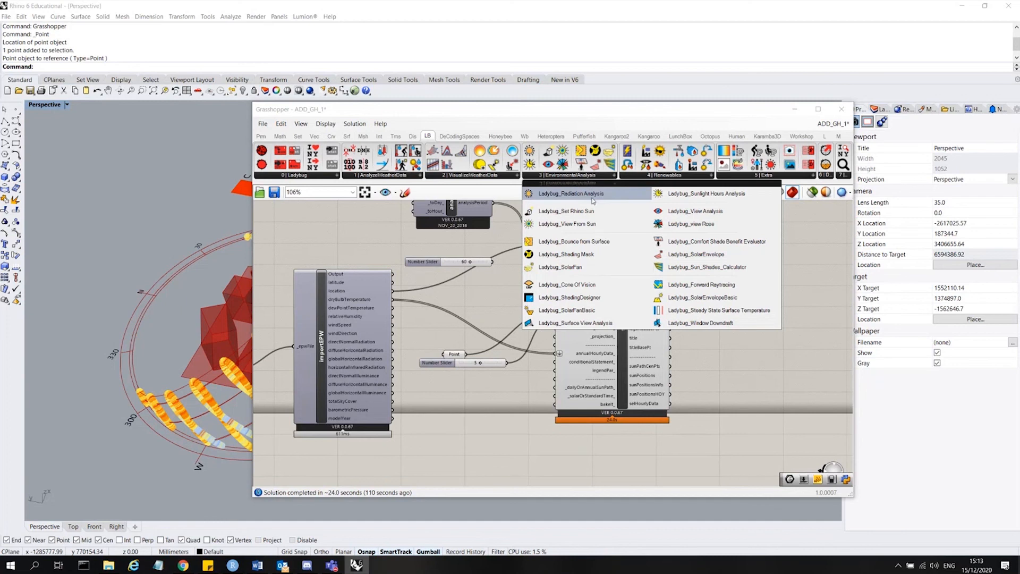
{"action": "left_click", "coordinate": [575, 196]}
{"action": "scroll", "coordinate": [502, 305], "scroll_direction": "down", "scroll_amount": 3}
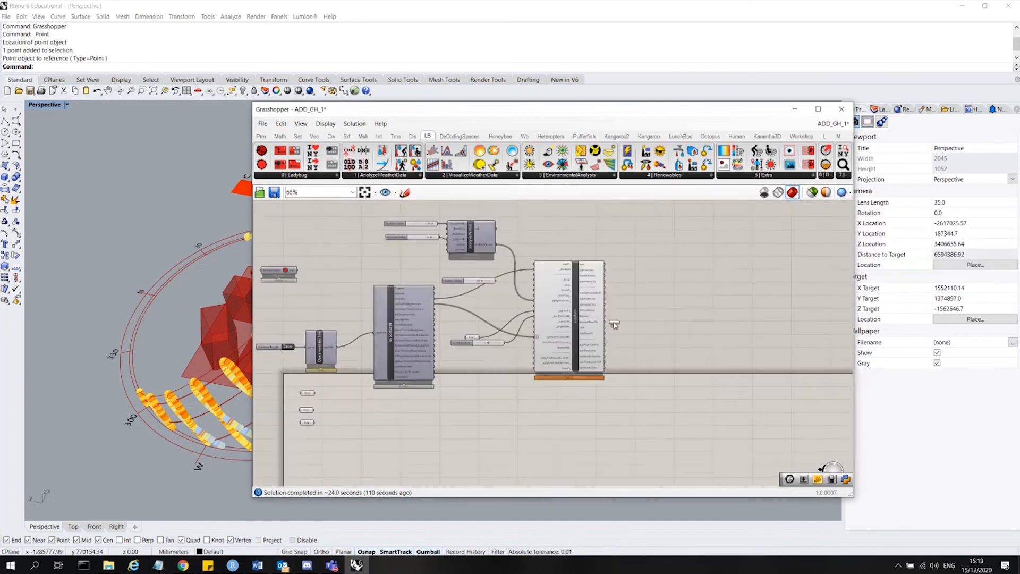
{"action": "left_click", "coordinate": [678, 313]}
{"action": "scroll", "coordinate": [670, 298], "scroll_direction": "up", "scroll_amount": 5}
{"action": "scroll", "coordinate": [732, 286], "scroll_direction": "down", "scroll_amount": 1}
{"action": "scroll", "coordinate": [734, 286], "scroll_direction": "down", "scroll_amount": 1}
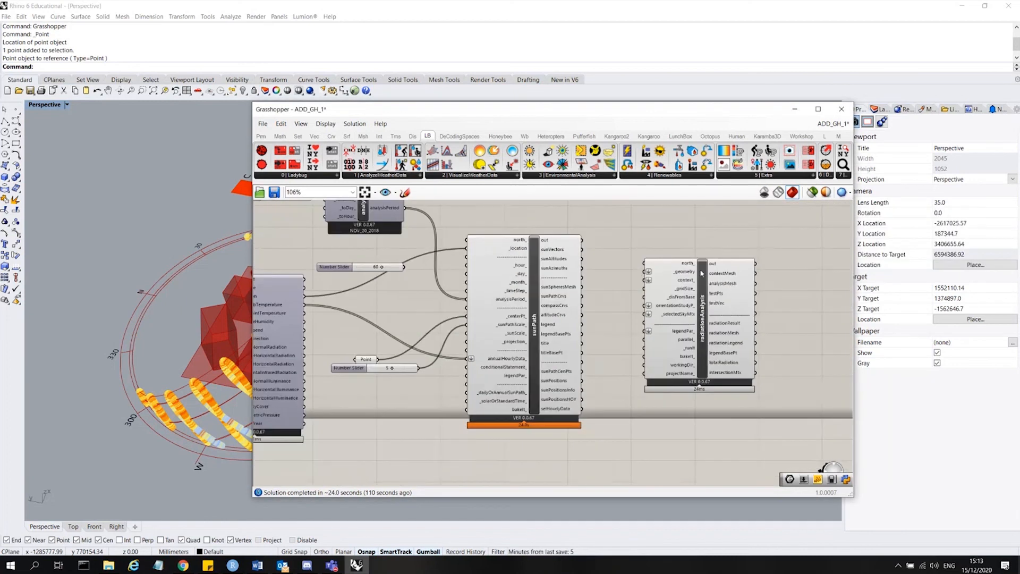
{"action": "left_click", "coordinate": [696, 278]}
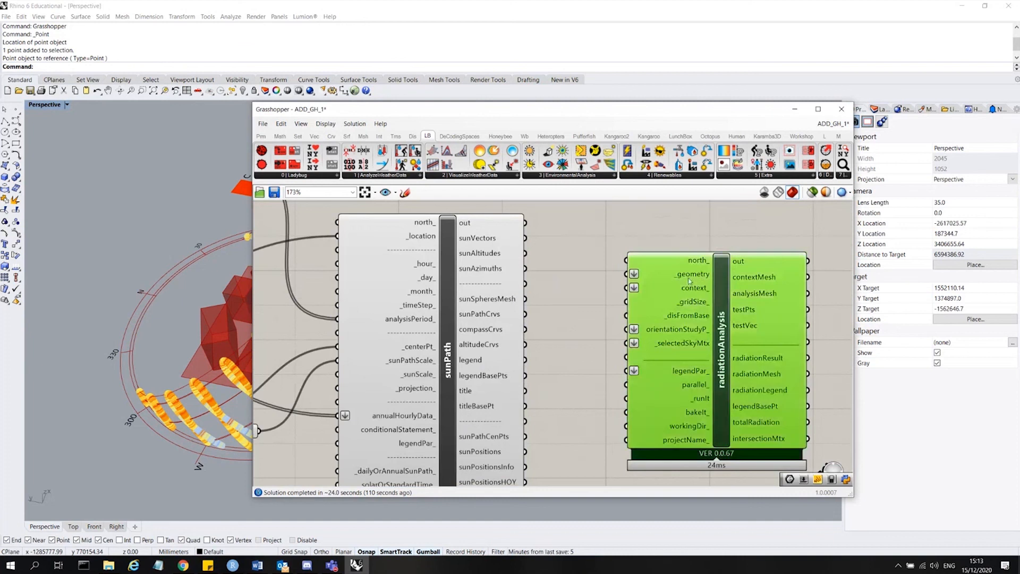
Connect the middle Brep parameter holding the analysed building to radiationAnalysis's _geometry input.
{"action": "mouse_move", "coordinate": [695, 277]}
{"action": "scroll", "coordinate": [675, 278], "scroll_direction": "down", "scroll_amount": 5}
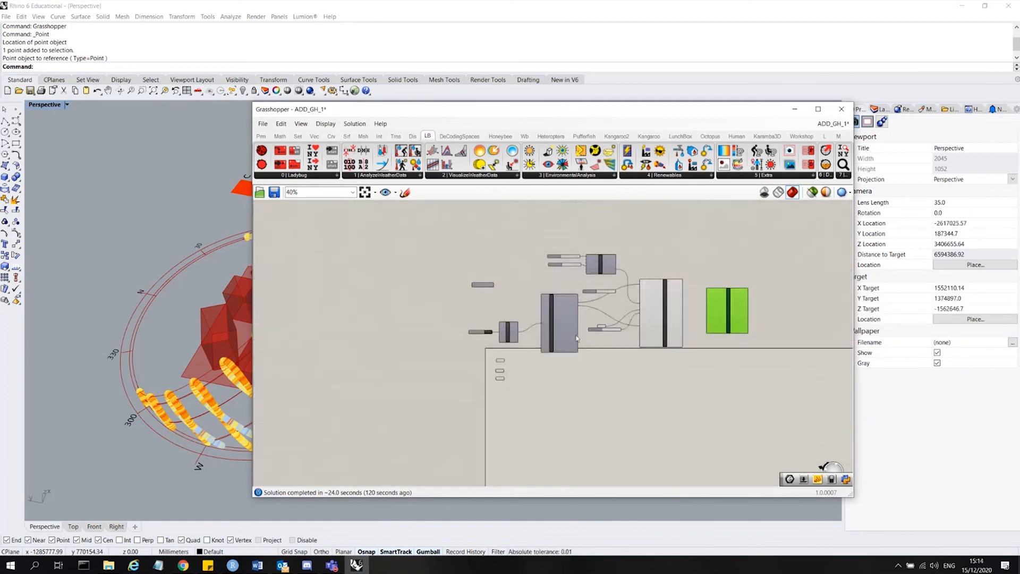
{"action": "left_click_drag", "start_coordinate": [444, 113], "coordinate": [571, 68]}
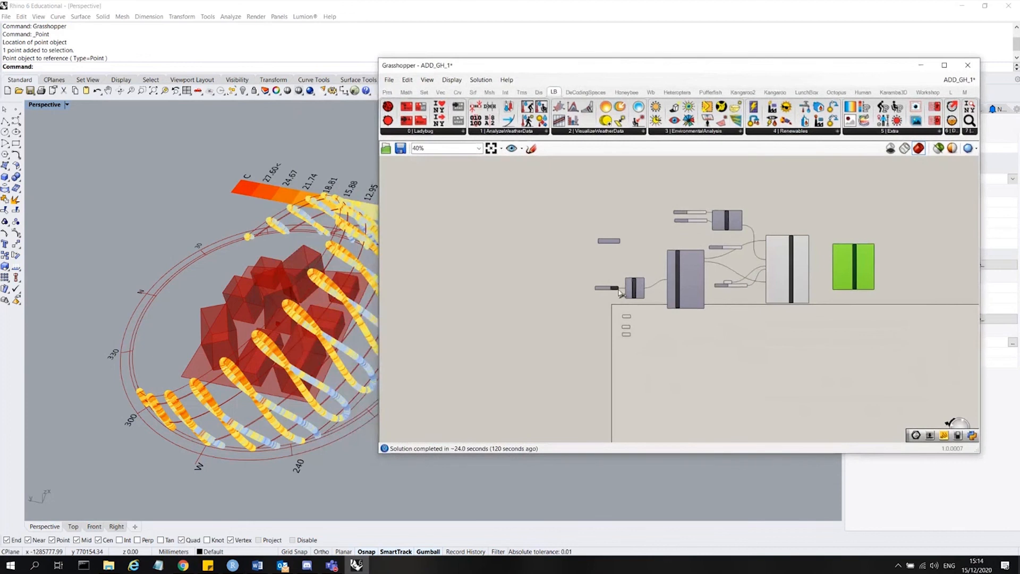
{"action": "scroll", "coordinate": [658, 334], "scroll_direction": "up", "scroll_amount": 2}
{"action": "left_click", "coordinate": [631, 316]}
{"action": "left_click", "coordinate": [631, 336]}
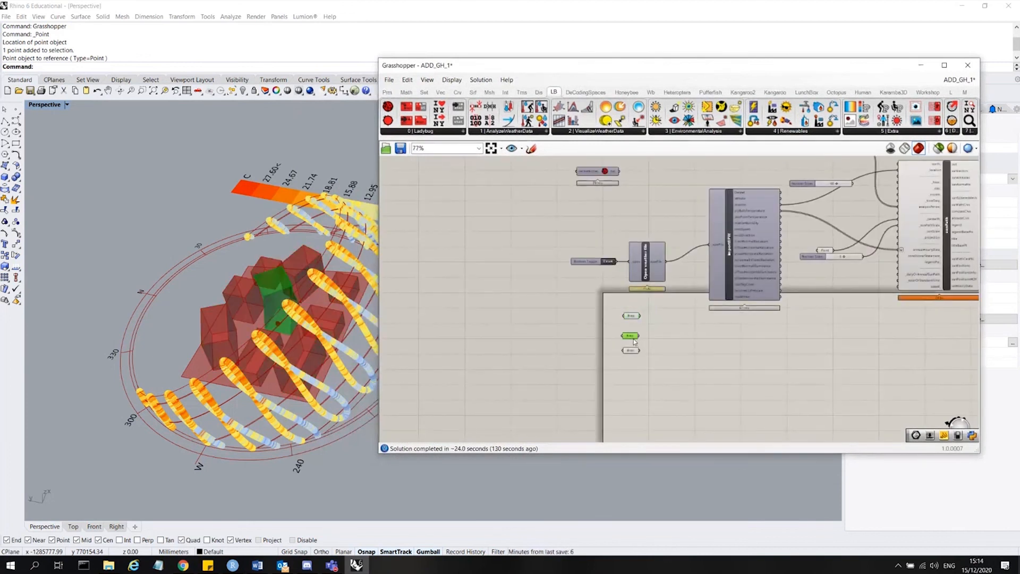
{"action": "left_click_drag", "start_coordinate": [639, 336], "coordinate": [654, 290]}
Move the radiationAnalysis component next to the Brep parameters.
{"action": "scroll", "coordinate": [467, 318], "scroll_direction": "down", "scroll_amount": 5}
{"action": "scroll", "coordinate": [678, 252], "scroll_direction": "up", "scroll_amount": 6}
{"action": "scroll", "coordinate": [724, 319], "scroll_direction": "up", "scroll_amount": 4}
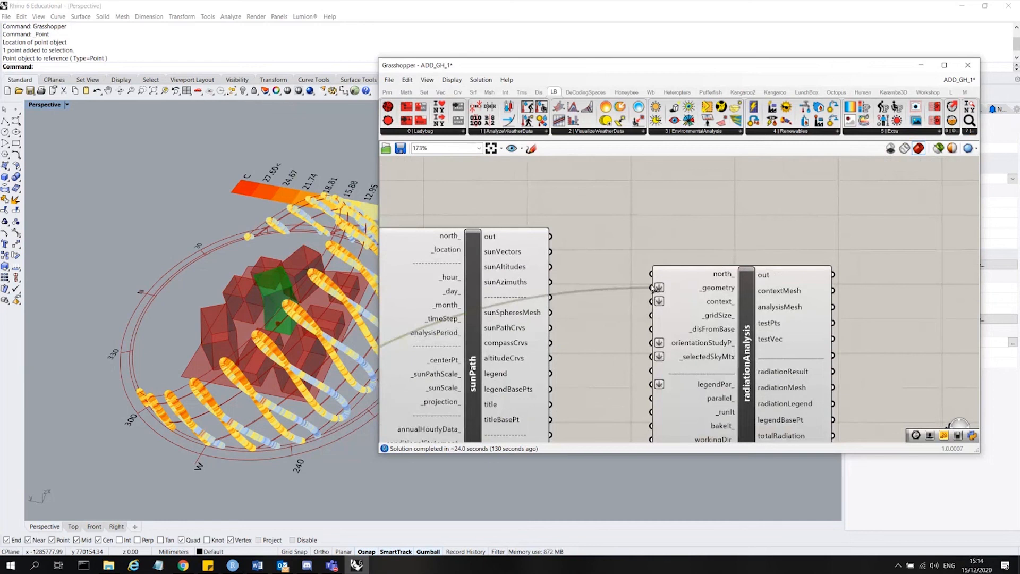
{"action": "scroll", "coordinate": [725, 232], "scroll_direction": "down", "scroll_amount": 9}
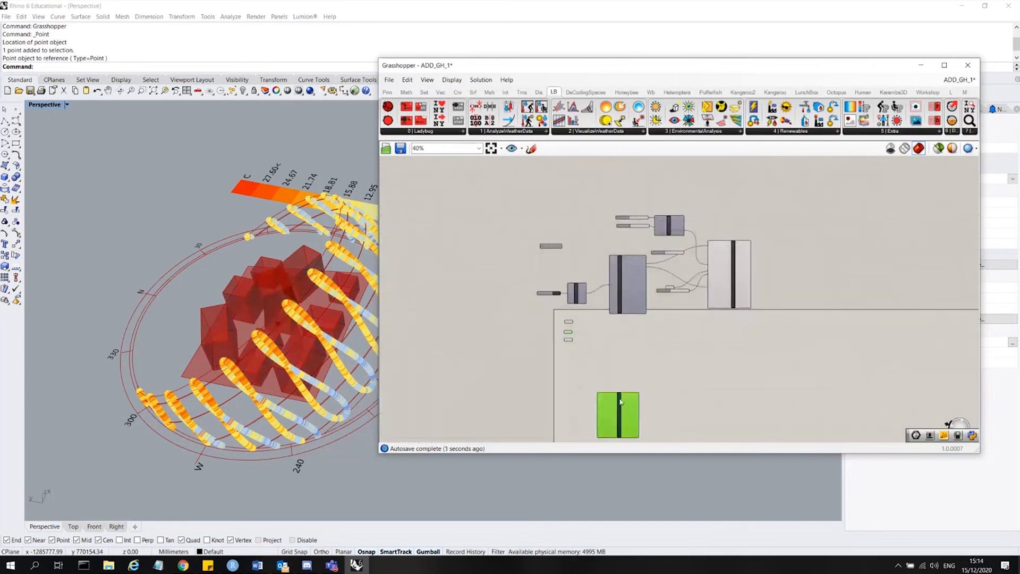
{"action": "left_click_drag", "start_coordinate": [621, 402], "coordinate": [619, 334]}
{"action": "scroll", "coordinate": [606, 324], "scroll_direction": "up", "scroll_amount": 8}
{"action": "scroll", "coordinate": [661, 290], "scroll_direction": "down", "scroll_amount": 3}
{"action": "scroll", "coordinate": [550, 366], "scroll_direction": "up", "scroll_amount": 3}
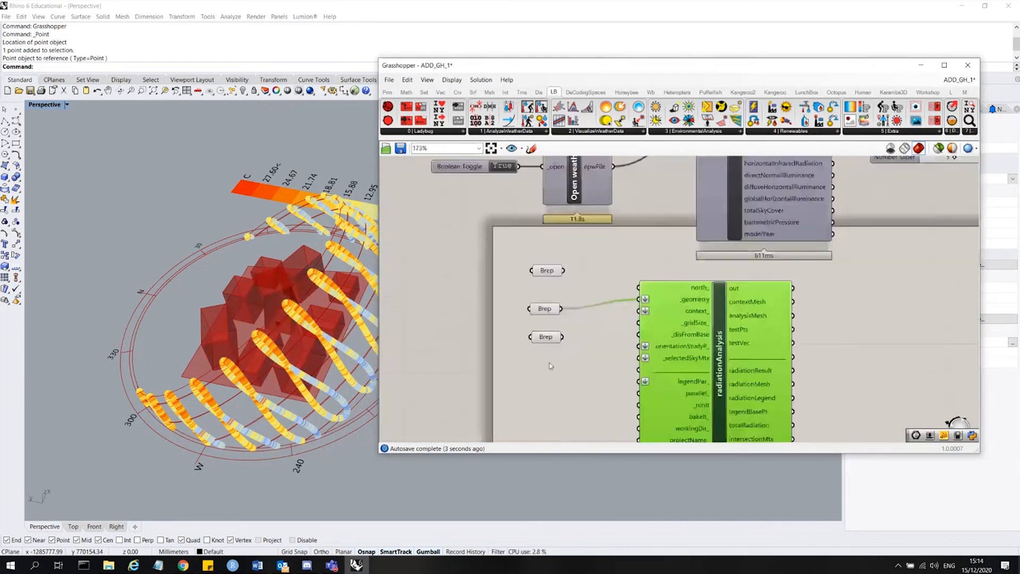
{"action": "scroll", "coordinate": [550, 366], "scroll_direction": "up", "scroll_amount": 1}
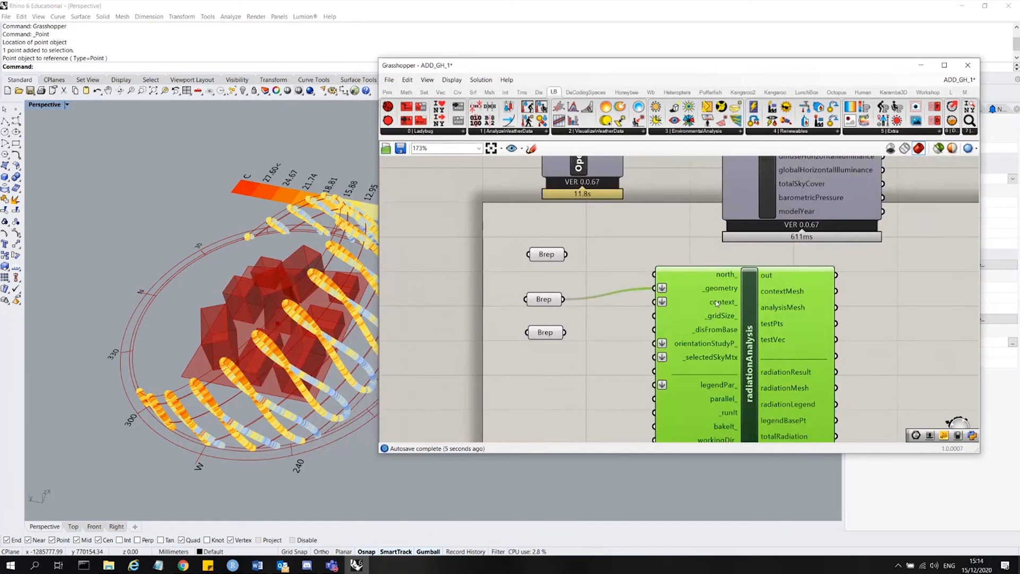
Connect the top Brep parameter to radiationAnalysis's context_ input.
{"action": "left_click_drag", "start_coordinate": [589, 269], "coordinate": [528, 234]}
{"action": "left_click", "coordinate": [556, 315]}
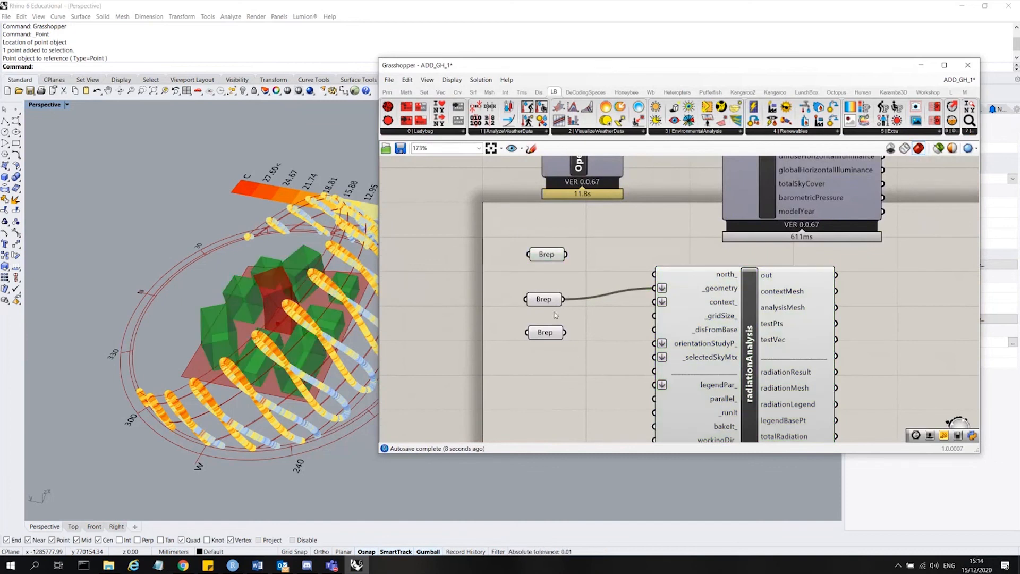
{"action": "left_click", "coordinate": [547, 332]}
{"action": "left_click", "coordinate": [600, 340]}
{"action": "left_click", "coordinate": [547, 254]}
{"action": "left_click_drag", "start_coordinate": [566, 254], "coordinate": [655, 301]}
{"action": "left_click", "coordinate": [712, 314]}
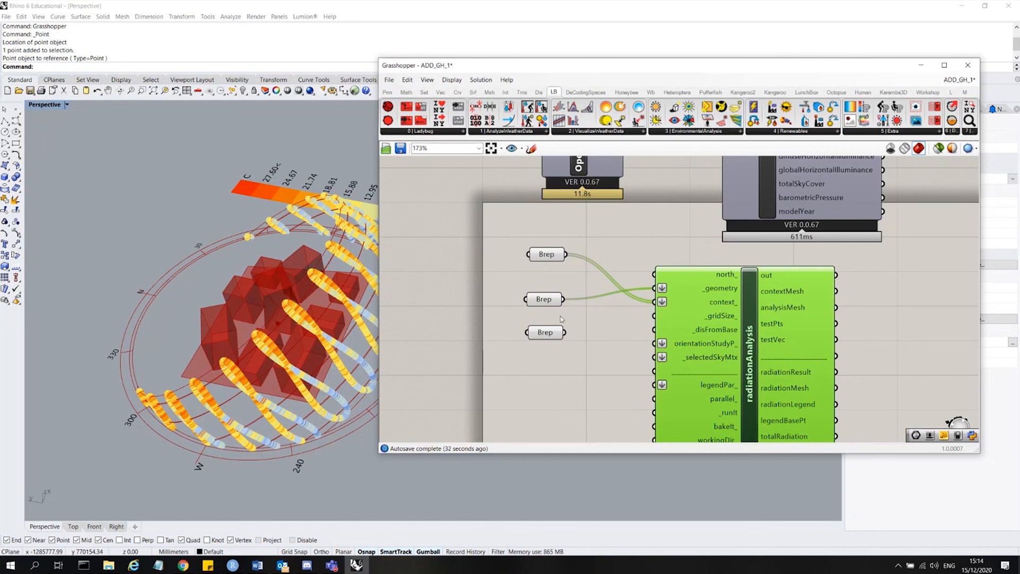
Add a number slider set to 10000 and connect it to radiationAnalysis's _gridSize_ input.
{"action": "double_click", "coordinate": [470, 320]}
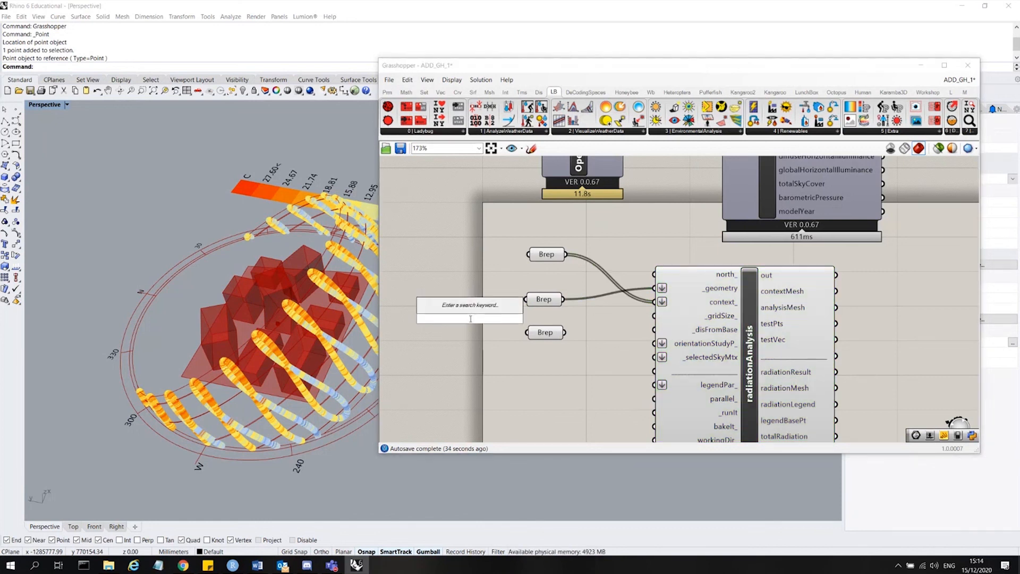
{"action": "type", "text": "10000"}
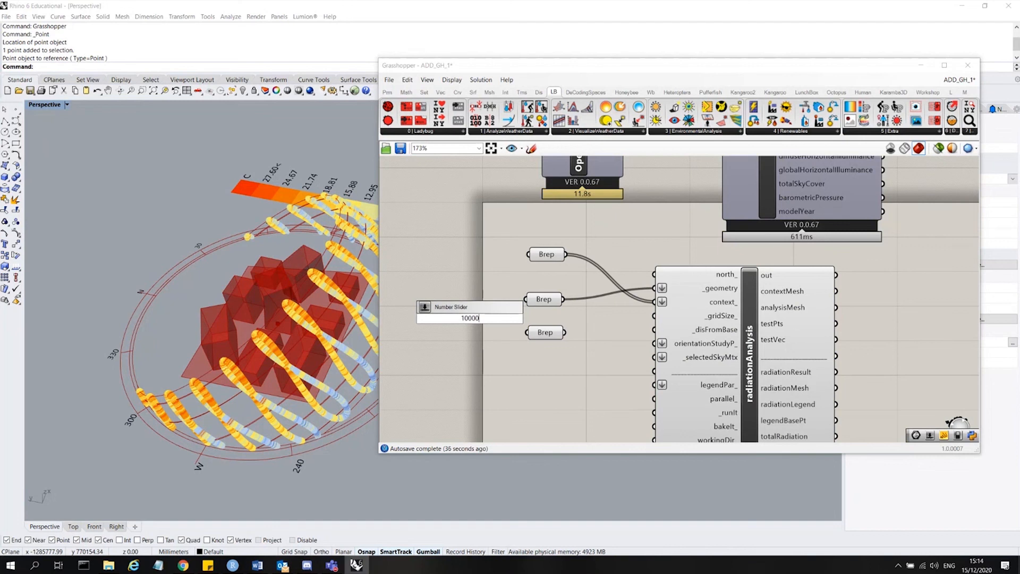
{"action": "key", "text": "Return"}
{"action": "left_click_drag", "start_coordinate": [540, 318], "coordinate": [657, 316]}
{"action": "left_click", "coordinate": [702, 315]}
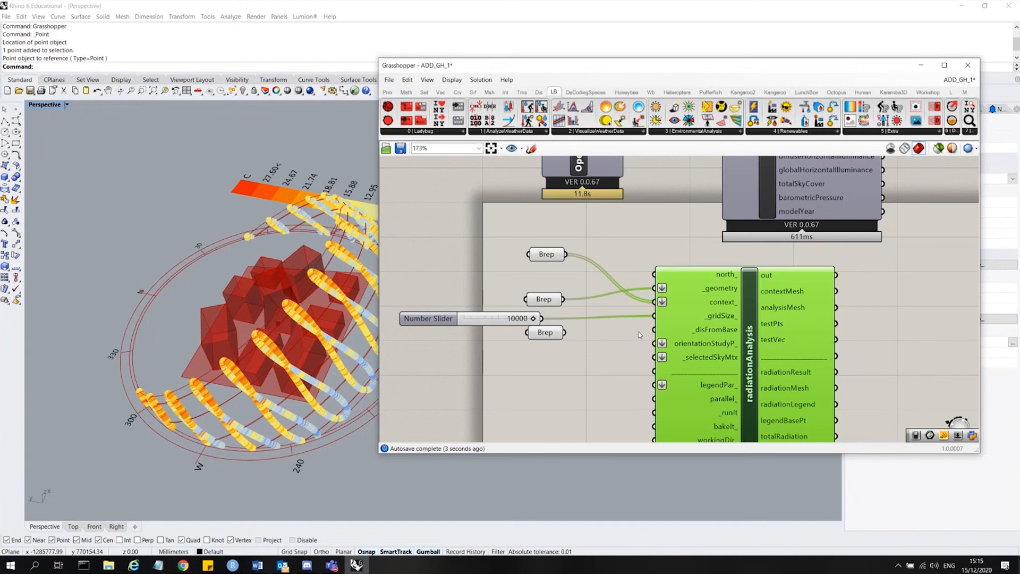
Add a number slider set to 0.1 and connect it to radiationAnalysis's _disFromBase_ input.
{"action": "left_click_drag", "start_coordinate": [541, 335], "coordinate": [553, 384]}
{"action": "left_click", "coordinate": [717, 335]}
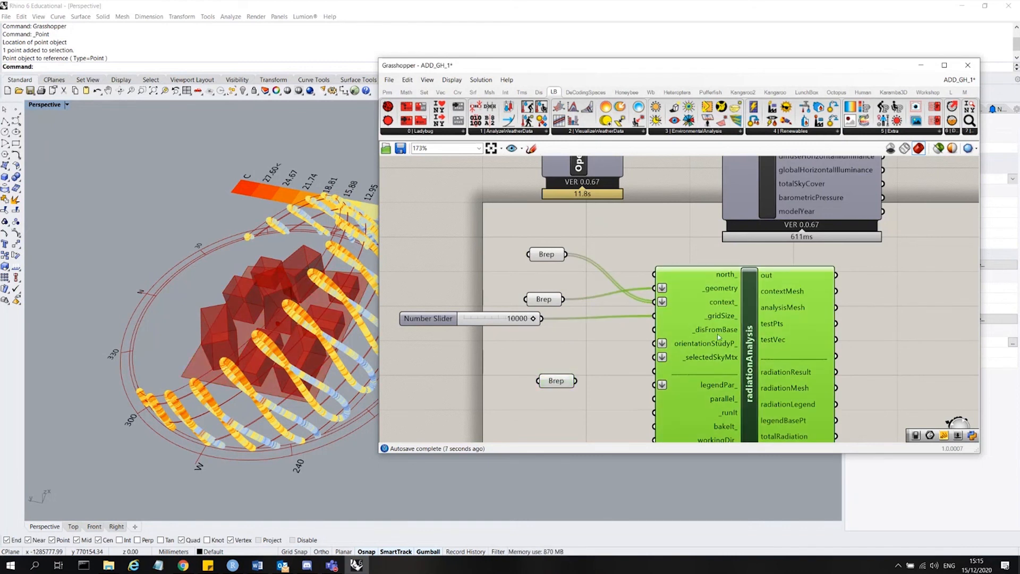
{"action": "double_click", "coordinate": [551, 345]}
{"action": "type", "text": "0"}
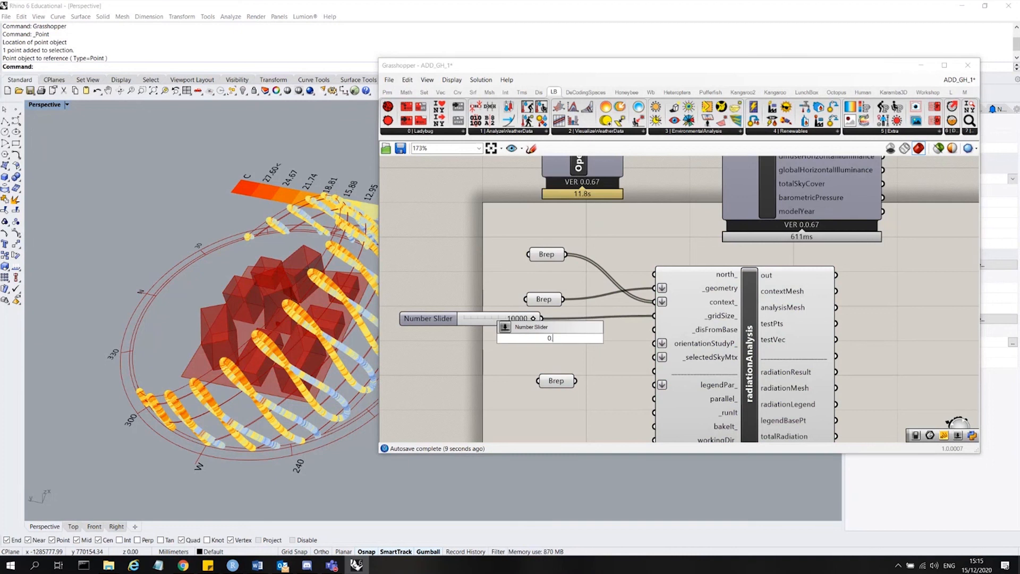
{"action": "type", "text": ".01"}
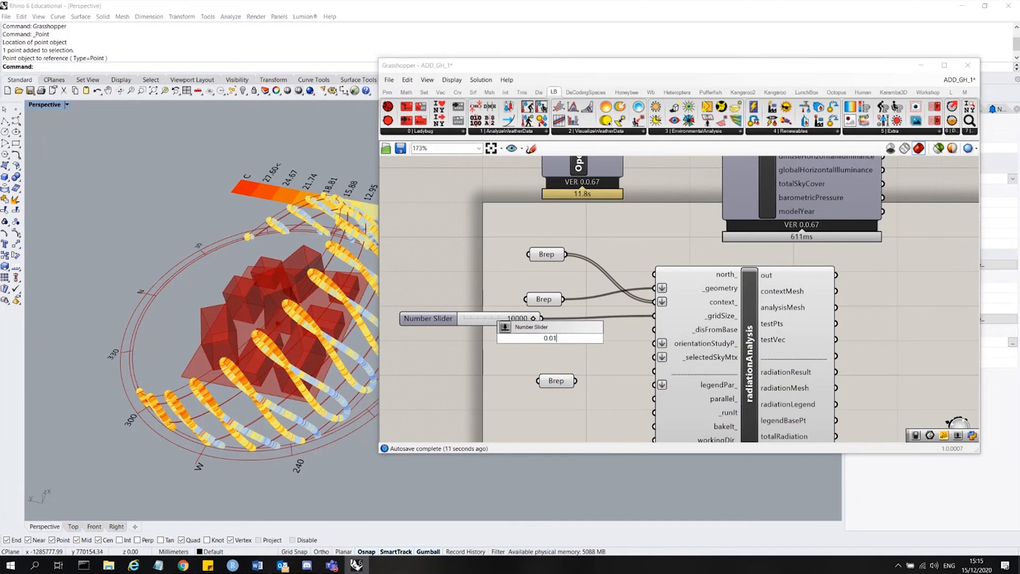
{"action": "key", "text": "BackSpace"}
{"action": "key", "text": "BackSpace"}
{"action": "type", "text": "1"}
{"action": "key", "text": "Return"}
{"action": "left_click_drag", "start_coordinate": [618, 339], "coordinate": [653, 330]}
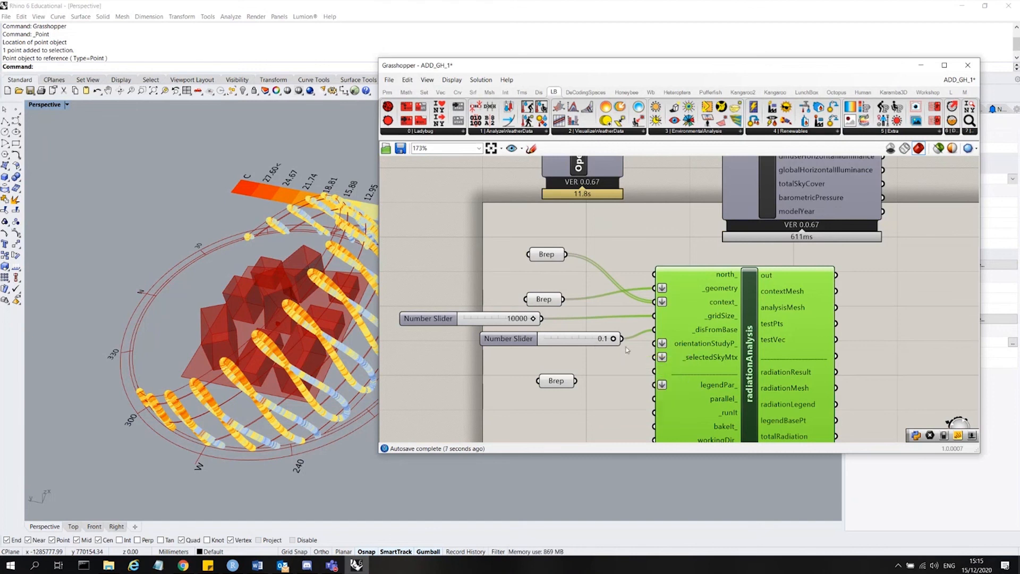
Examine the radiationAnalysis component's inputs and the sunPath component on the canvas.
{"action": "scroll", "coordinate": [678, 334], "scroll_direction": "up", "scroll_amount": 2}
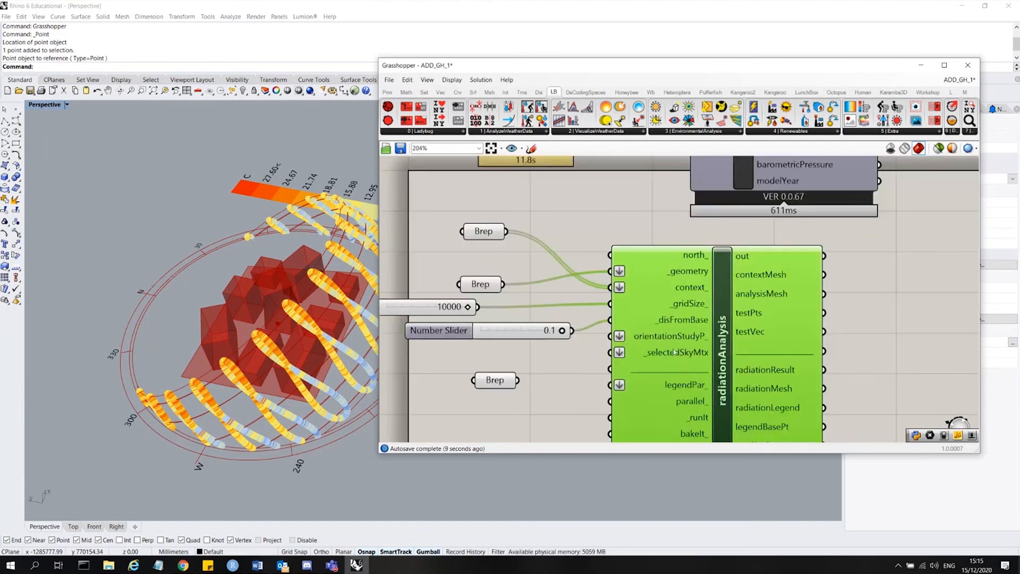
{"action": "scroll", "coordinate": [545, 239], "scroll_direction": "down", "scroll_amount": 5}
{"action": "left_click_drag", "start_coordinate": [616, 432], "coordinate": [571, 412]}
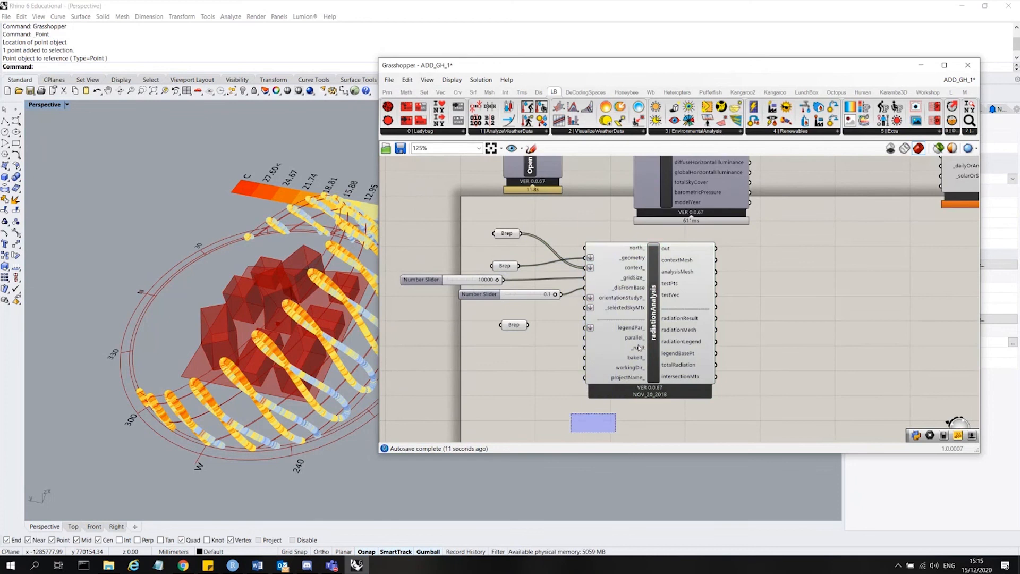
{"action": "left_click_drag", "start_coordinate": [646, 347], "coordinate": [869, 384]}
{"action": "left_click_drag", "start_coordinate": [521, 307], "coordinate": [687, 329]}
{"action": "left_click", "coordinate": [748, 390]}
{"action": "scroll", "coordinate": [928, 341], "scroll_direction": "up", "scroll_amount": 5}
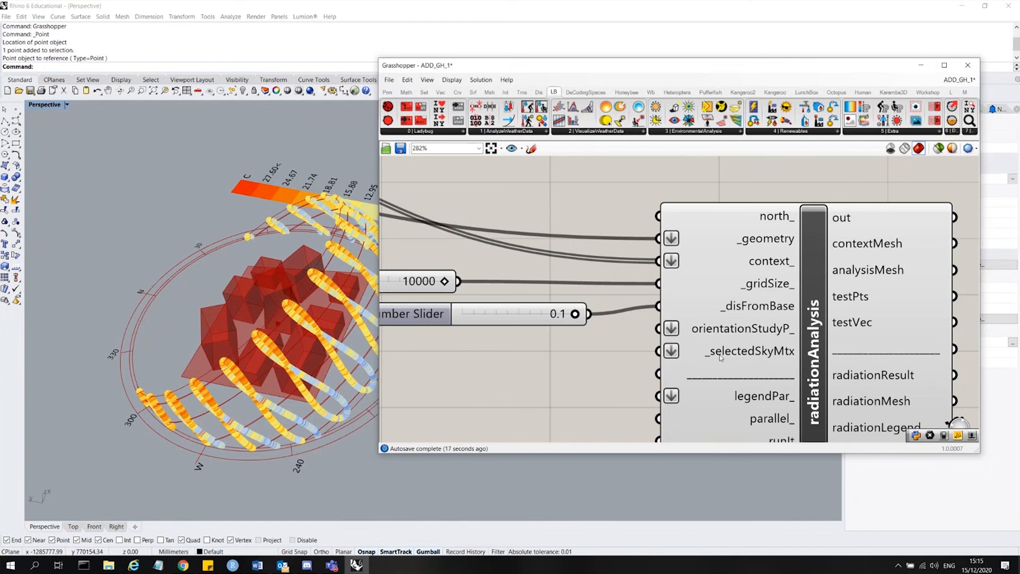
{"action": "scroll", "coordinate": [764, 319], "scroll_direction": "down", "scroll_amount": 4}
{"action": "scroll", "coordinate": [773, 321], "scroll_direction": "up", "scroll_amount": 3}
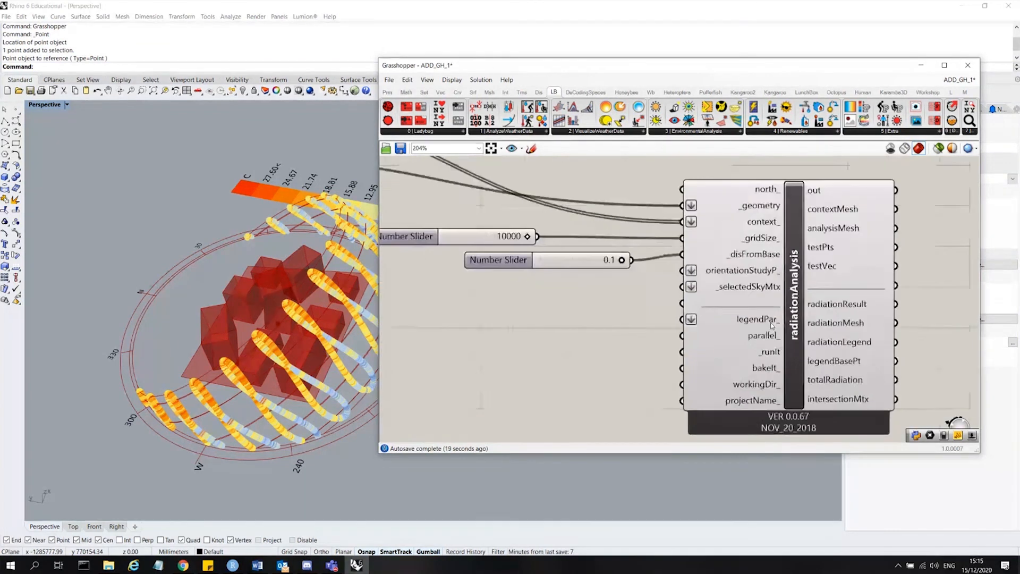
{"action": "scroll", "coordinate": [772, 325], "scroll_direction": "up", "scroll_amount": 1}
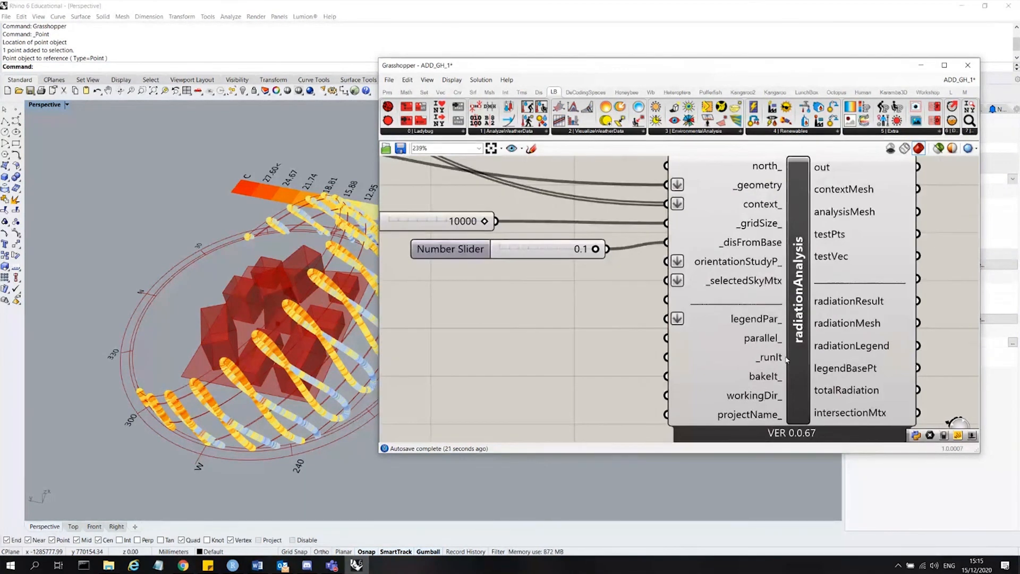
{"action": "scroll", "coordinate": [700, 362], "scroll_direction": "down", "scroll_amount": 7}
{"action": "right_click_drag", "start_coordinate": [808, 206], "coordinate": [775, 252]}
{"action": "scroll", "coordinate": [774, 252], "scroll_direction": "up", "scroll_amount": 4}
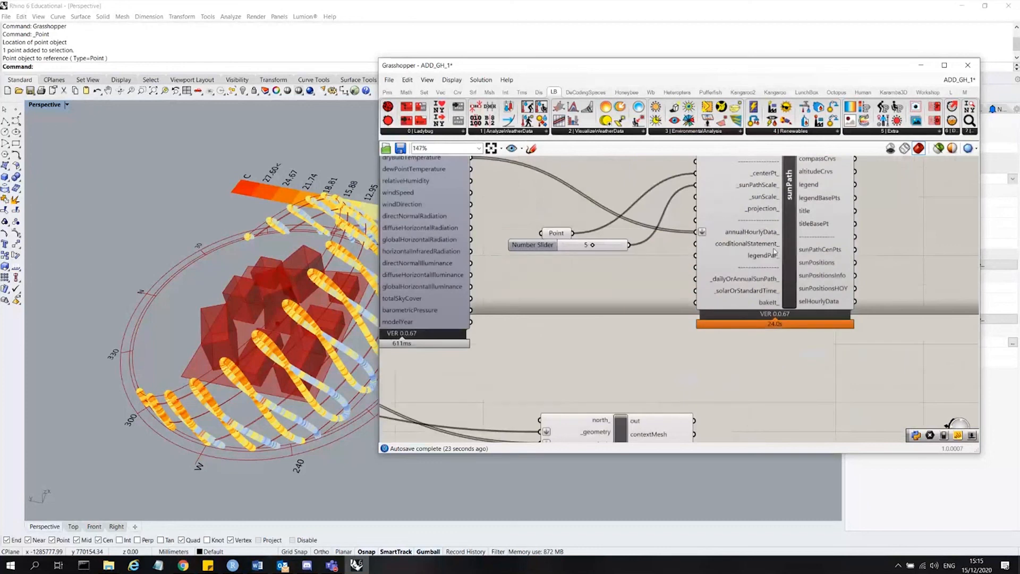
{"action": "left_click", "coordinate": [782, 269]}
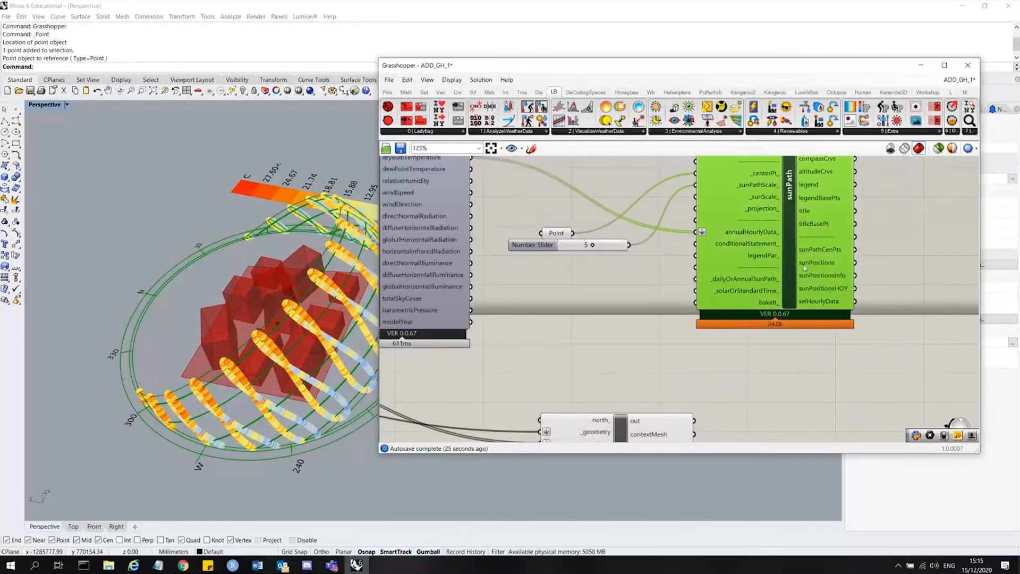
{"action": "scroll", "coordinate": [811, 267], "scroll_direction": "down", "scroll_amount": 5}
{"action": "scroll", "coordinate": [744, 372], "scroll_direction": "up", "scroll_amount": 5}
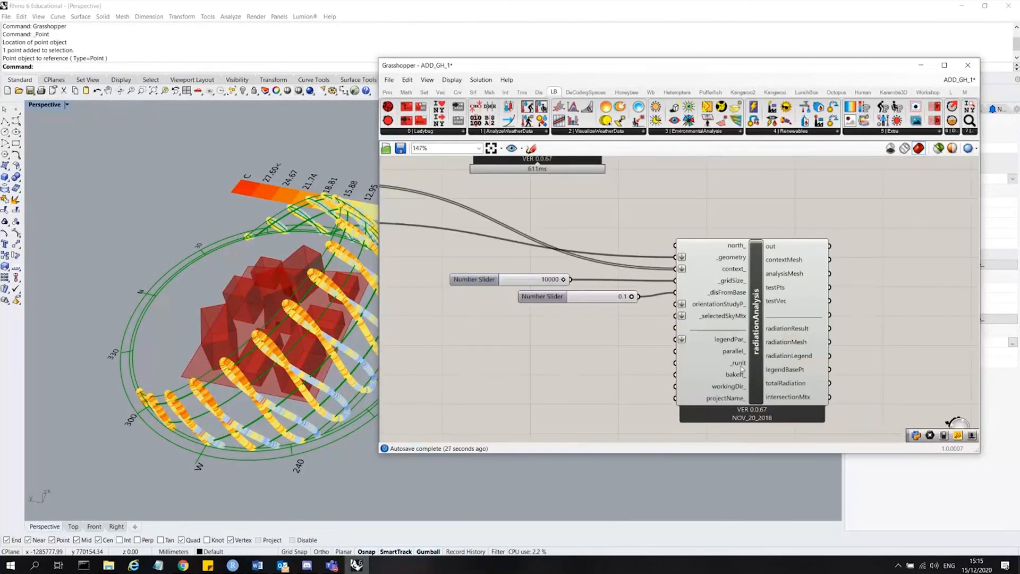
{"action": "scroll", "coordinate": [738, 371], "scroll_direction": "down", "scroll_amount": 2}
{"action": "scroll", "coordinate": [498, 234], "scroll_direction": "up", "scroll_amount": 2}
Duplicate the True Boolean Toggle and connect the copy to radiationAnalysis's _runIt input.
{"action": "left_click_drag", "start_coordinate": [491, 248], "coordinate": [428, 183]}
{"action": "key", "text": "ctrl+c"}
{"action": "key", "text": "ctrl+v"}
{"action": "left_click_drag", "start_coordinate": [468, 223], "coordinate": [755, 440]}
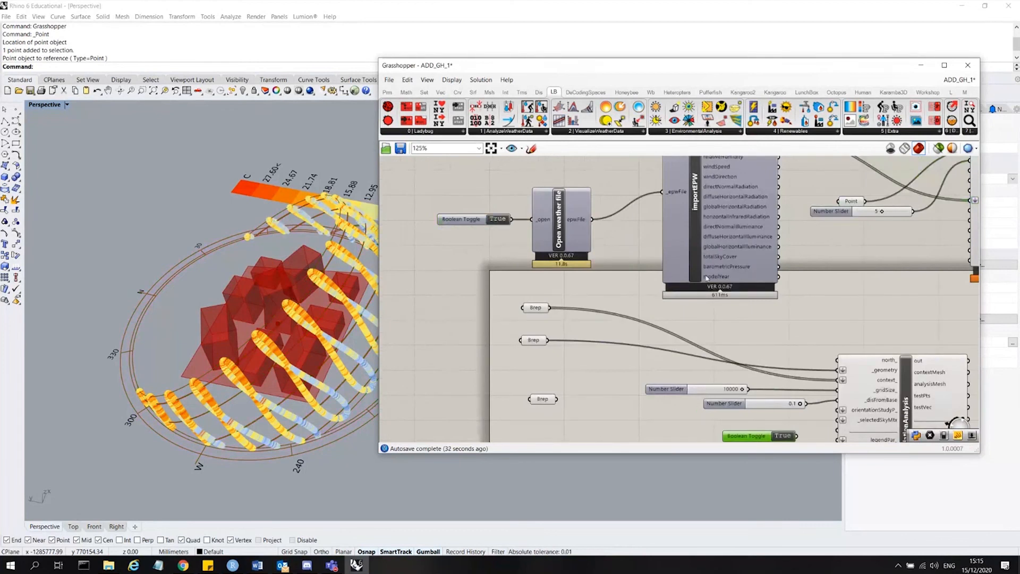
{"action": "right_click_drag", "start_coordinate": [770, 436], "coordinate": [709, 323]}
{"action": "scroll", "coordinate": [735, 349], "scroll_direction": "up", "scroll_amount": 1}
{"action": "left_click_drag", "start_coordinate": [686, 317], "coordinate": [702, 340]}
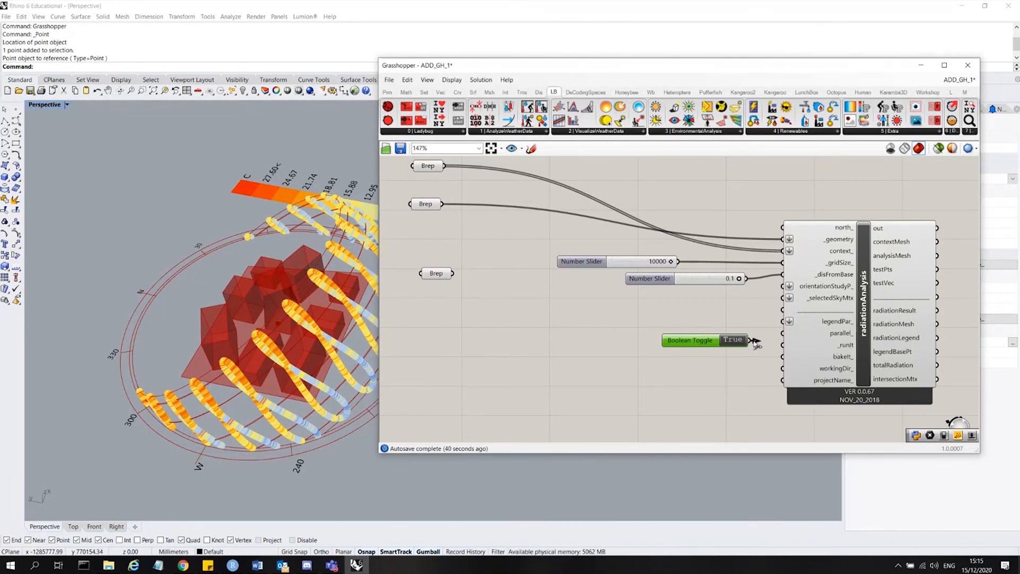
{"action": "left_click_drag", "start_coordinate": [754, 340], "coordinate": [782, 344]}
Check the warning shown on the radiationAnalysis component.
{"action": "scroll", "coordinate": [445, 292], "scroll_direction": "down", "scroll_amount": 3}
{"action": "scroll", "coordinate": [668, 325], "scroll_direction": "up", "scroll_amount": 5}
{"action": "left_click", "coordinate": [713, 322]}
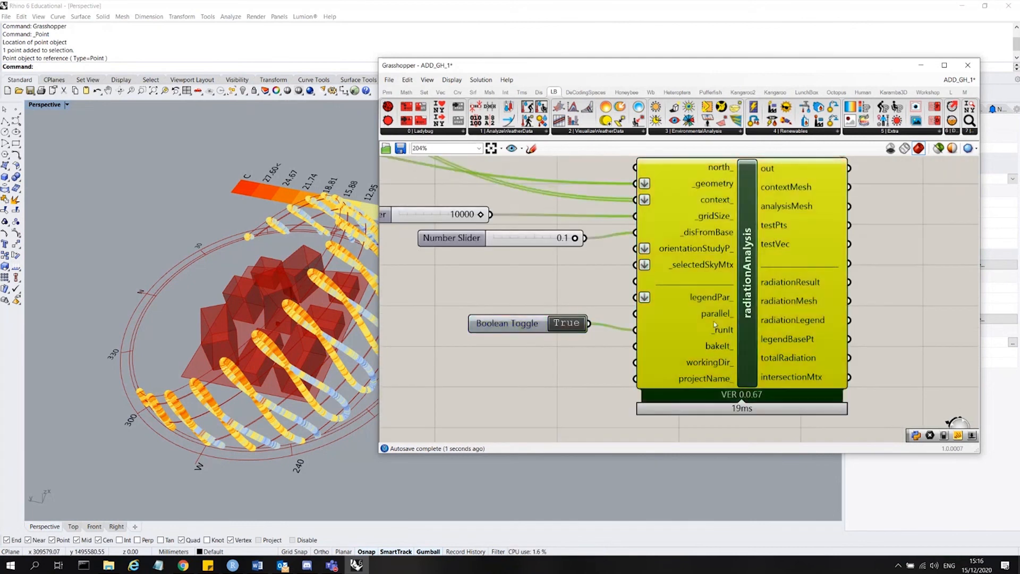
{"action": "left_click", "coordinate": [520, 408]}
{"action": "right_click_drag", "start_coordinate": [836, 170], "coordinate": [732, 286]}
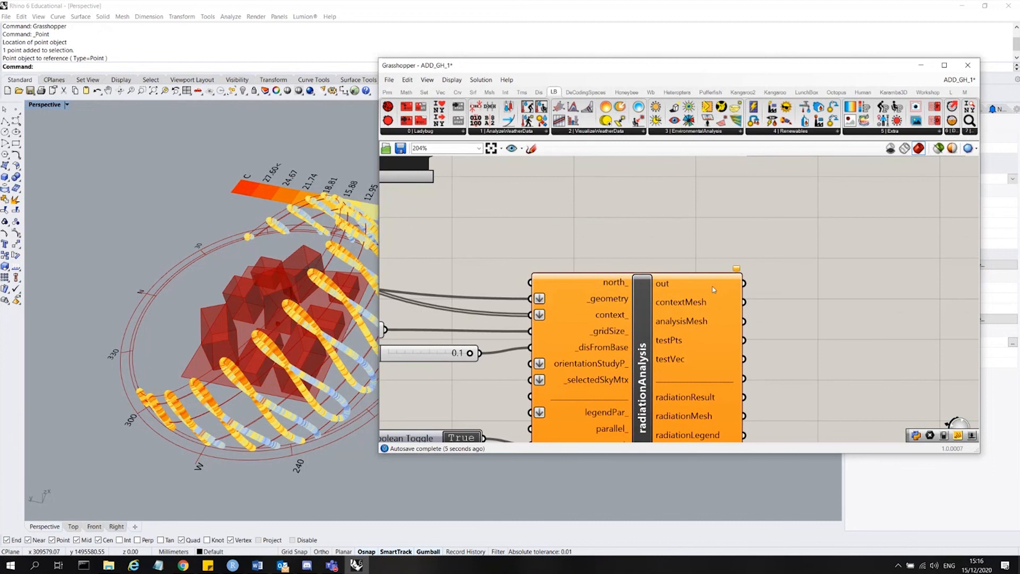
{"action": "mouse_move", "coordinate": [736, 271]}
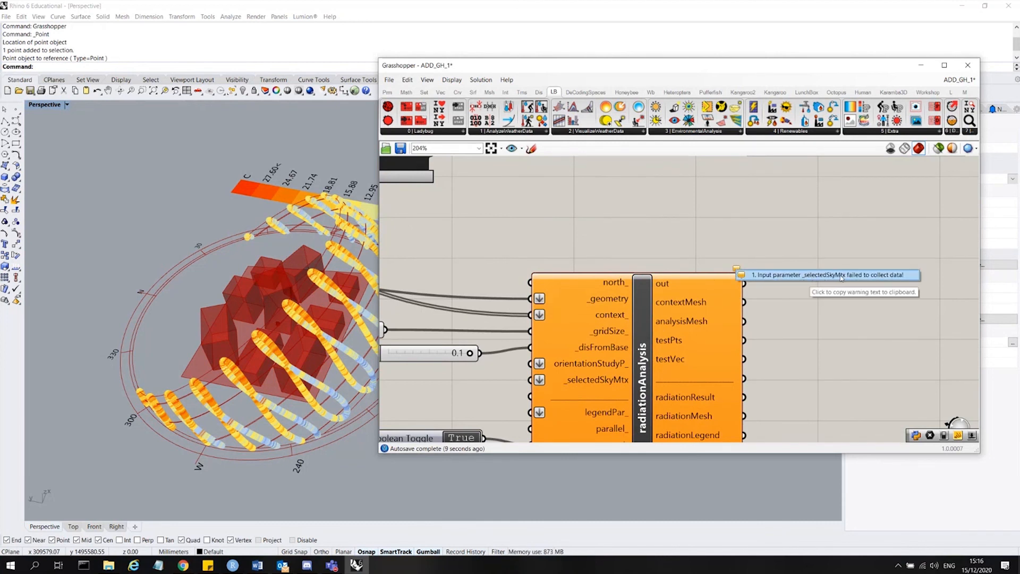
{"action": "scroll", "coordinate": [815, 201], "scroll_direction": "down", "scroll_amount": 2}
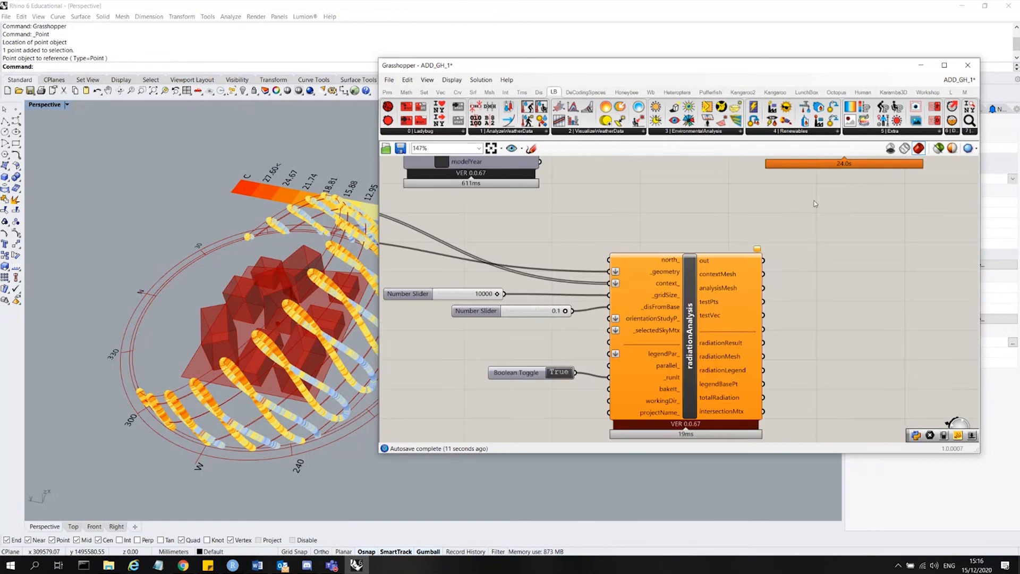
{"action": "scroll", "coordinate": [608, 317], "scroll_direction": "up", "scroll_amount": 3}
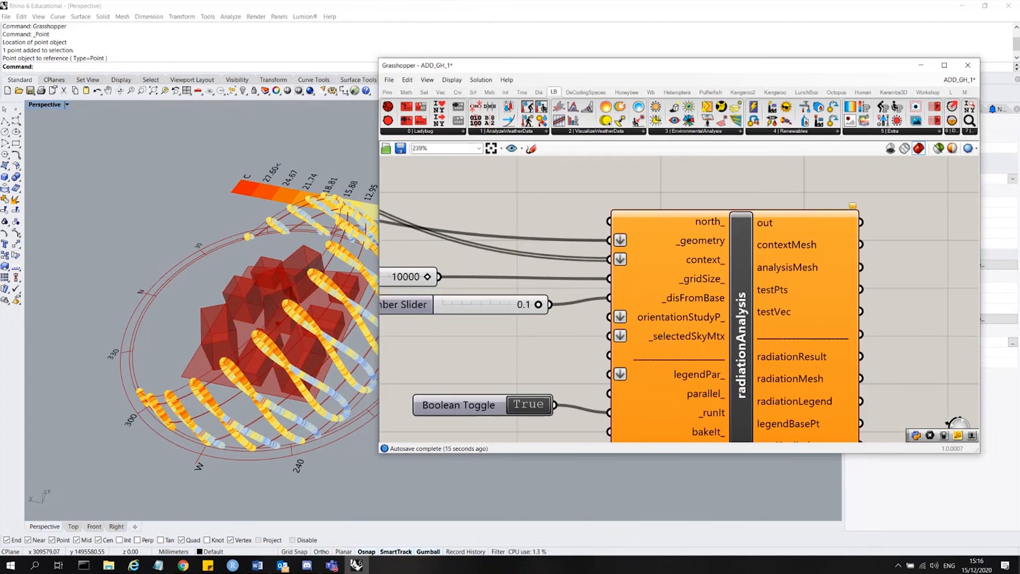
{"action": "scroll", "coordinate": [684, 340], "scroll_direction": "down", "scroll_amount": 3}
{"action": "scroll", "coordinate": [687, 334], "scroll_direction": "up", "scroll_amount": 2}
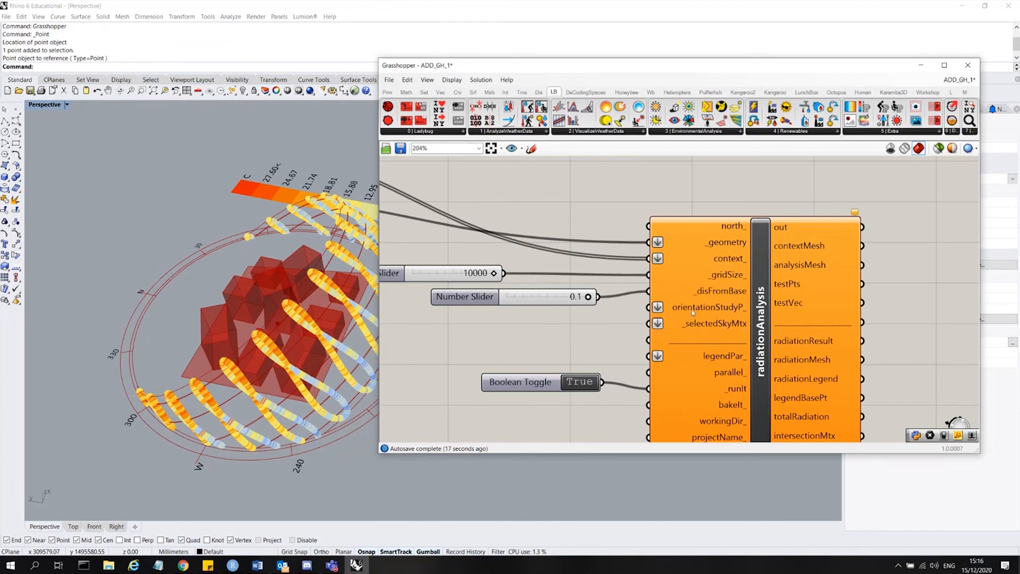
{"action": "scroll", "coordinate": [791, 267], "scroll_direction": "down", "scroll_amount": 3}
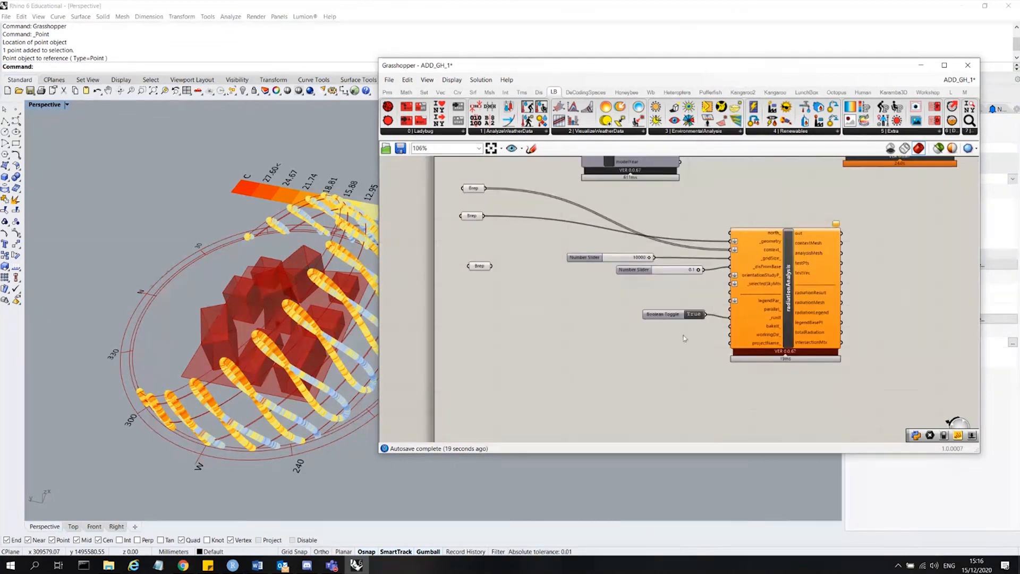
{"action": "scroll", "coordinate": [659, 314], "scroll_direction": "up", "scroll_amount": 1}
{"action": "left_click", "coordinate": [659, 310]}
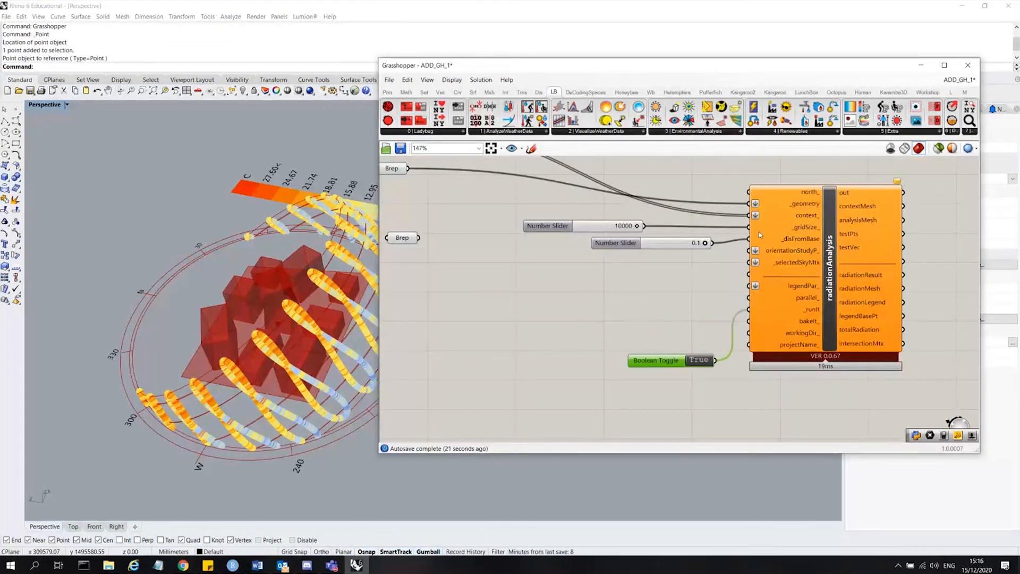
{"action": "scroll", "coordinate": [786, 242], "scroll_direction": "up", "scroll_amount": 3}
{"action": "double_click", "coordinate": [520, 330]}
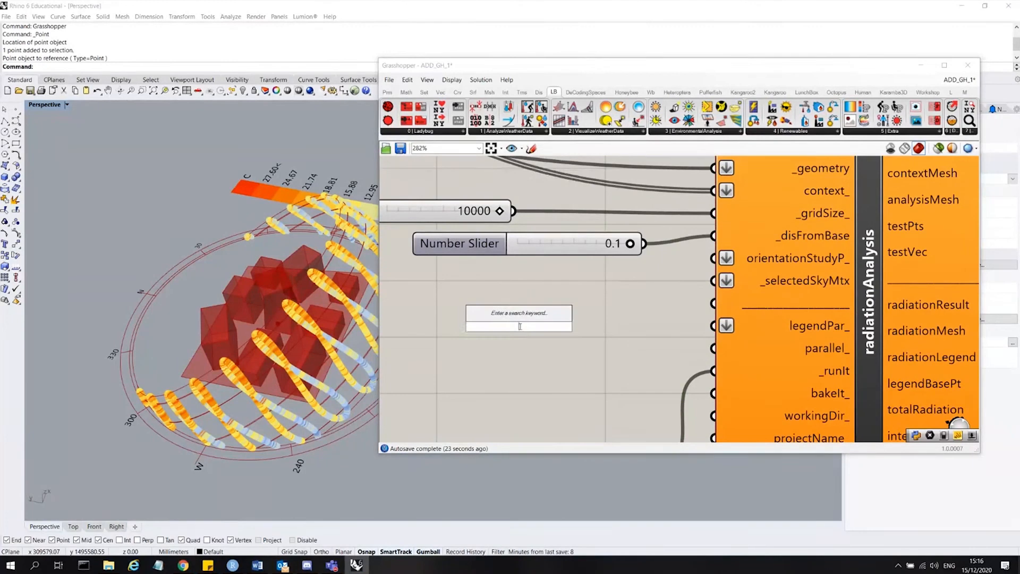
{"action": "type", "text": "se"}
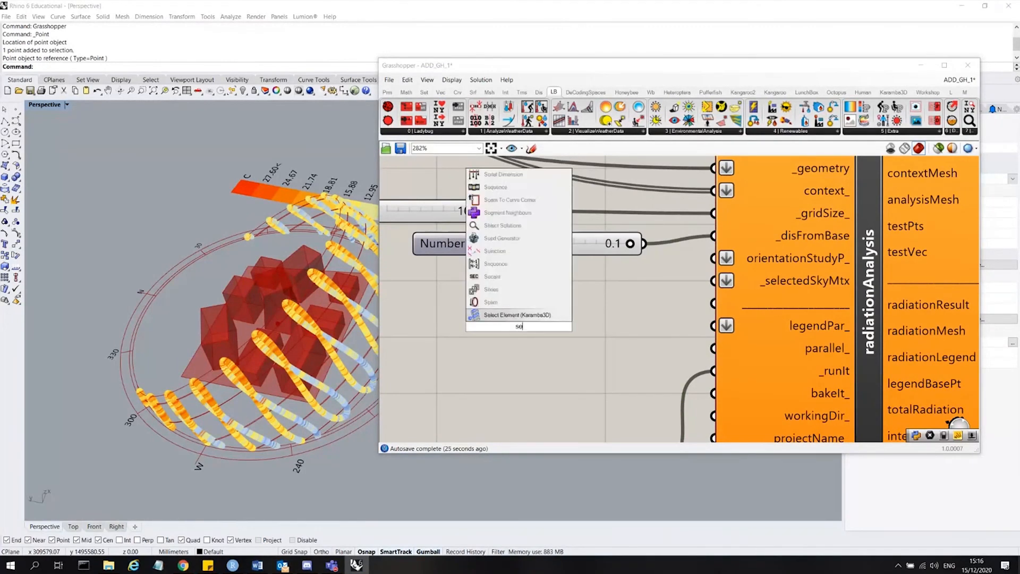
{"action": "type", "text": "lected"}
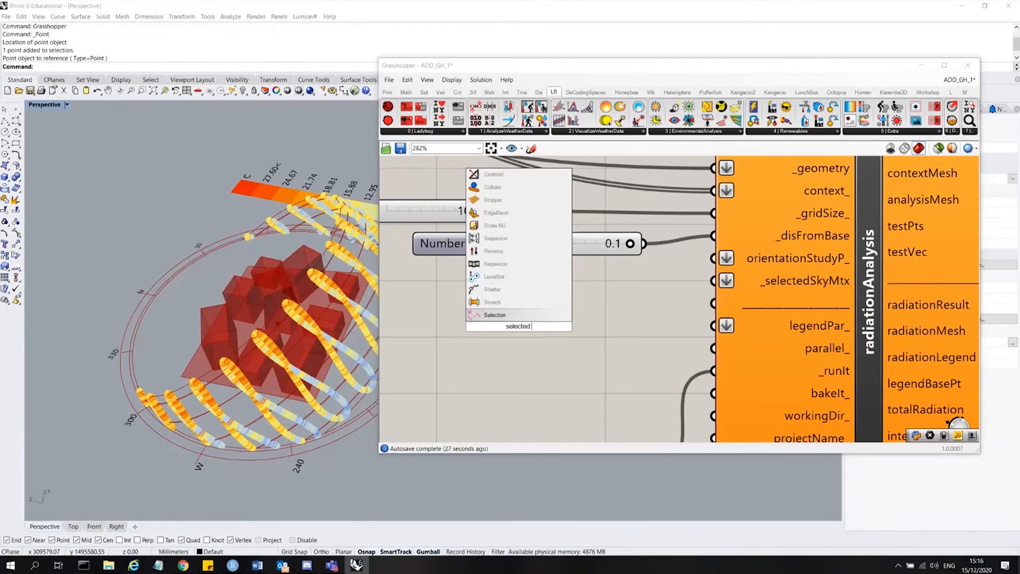
{"action": "type", "text": " sk"}
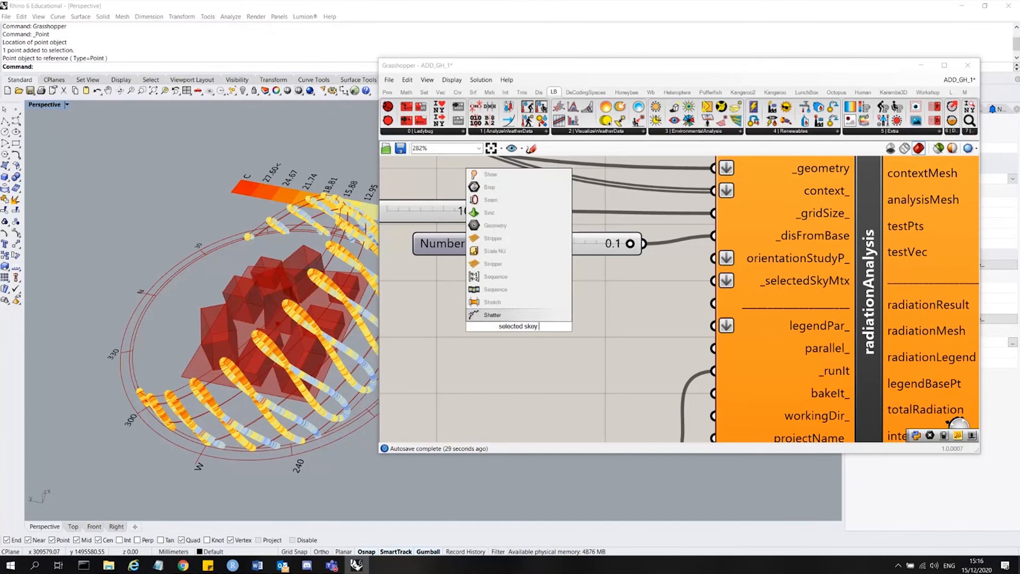
{"action": "type", "text": "y ma"}
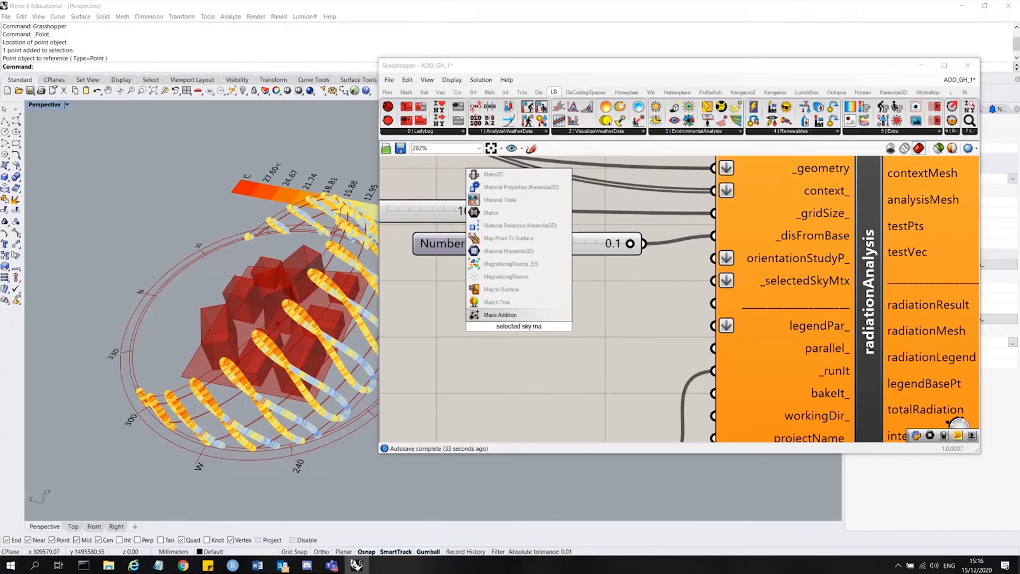
{"action": "type", "text": "tric"}
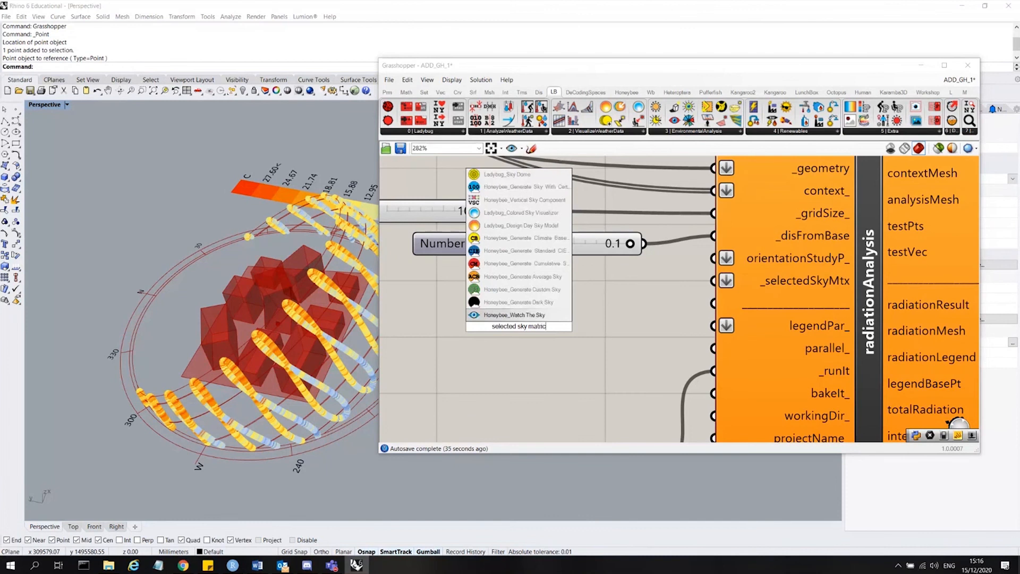
{"action": "key", "text": "BackSpace"}
{"action": "type", "text": "x"}
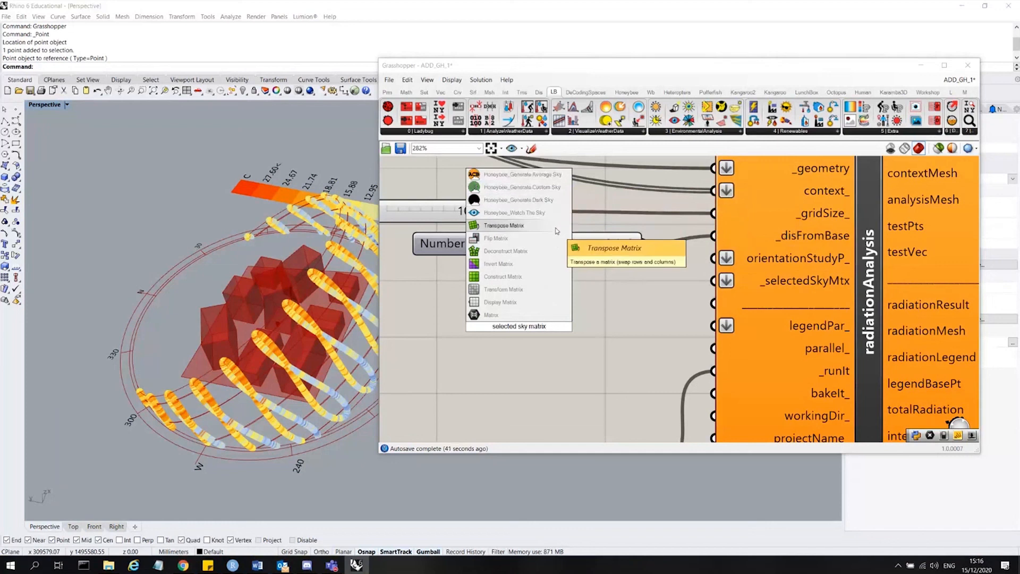
{"action": "left_click", "coordinate": [632, 294]}
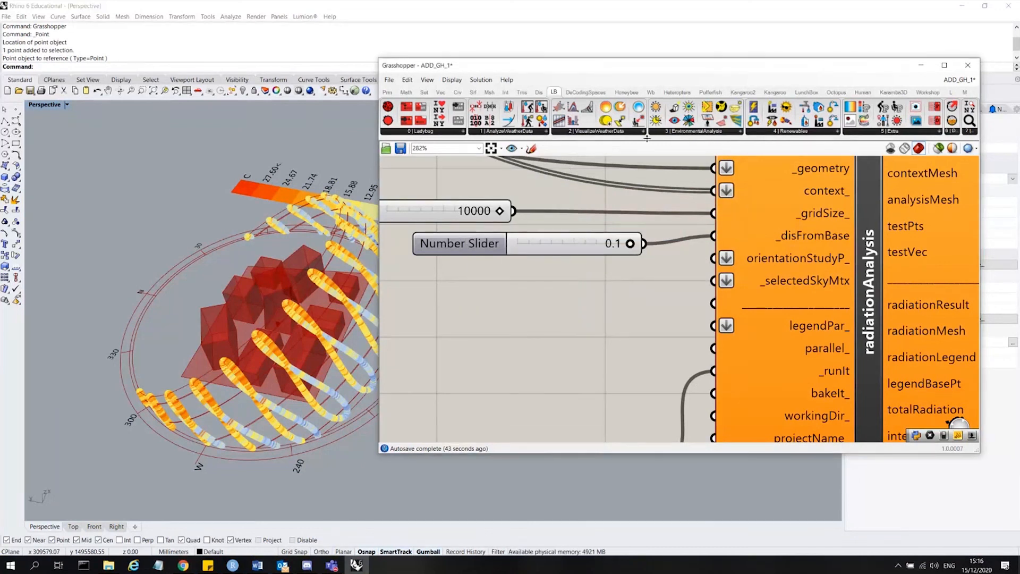
Place a Ladybug_selectSkyMtx component below the sliders and connect its selectedSkyMtx output to radiationAnalysis's _selectedSkyMtx input.
{"action": "left_click", "coordinate": [730, 132]}
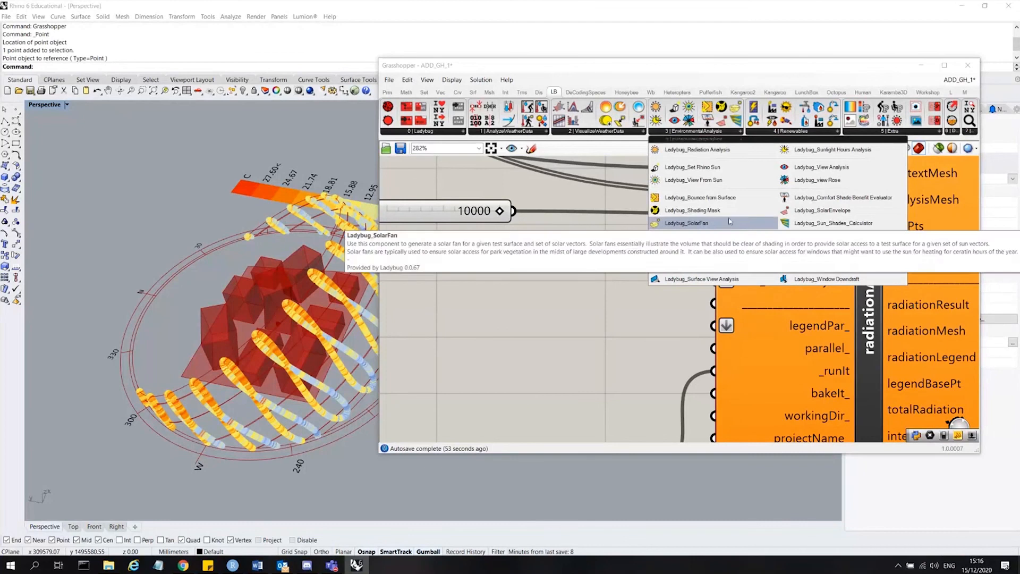
{"action": "left_click", "coordinate": [630, 135]}
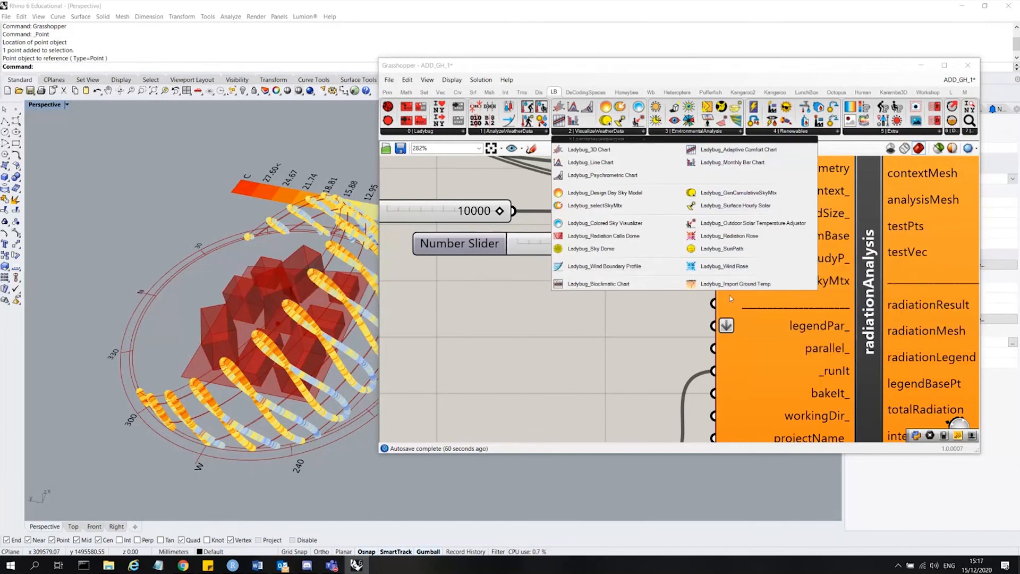
{"action": "left_click", "coordinate": [633, 213]}
{"action": "left_click", "coordinate": [519, 376]}
{"action": "scroll", "coordinate": [576, 270], "scroll_direction": "down", "scroll_amount": 3}
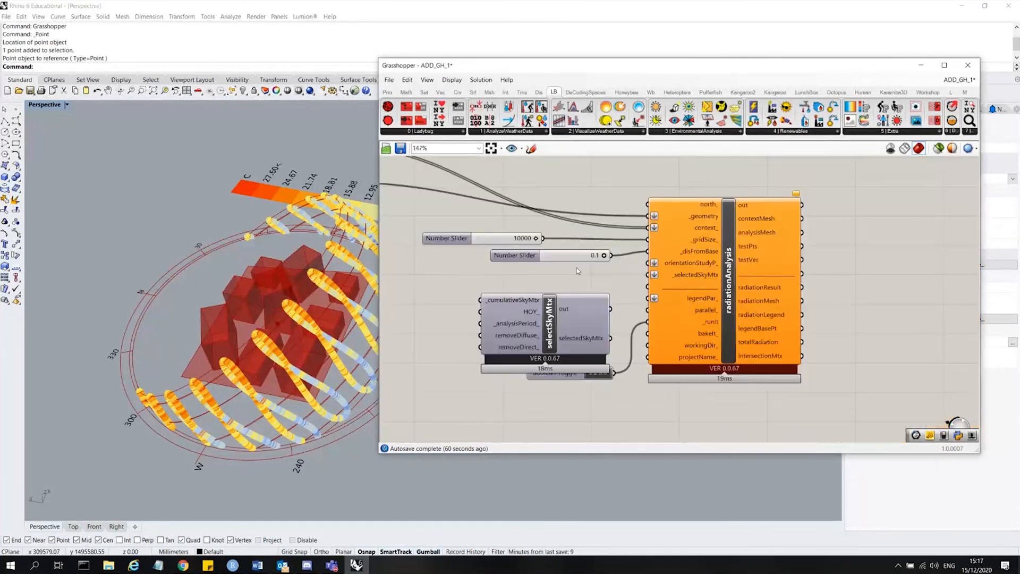
{"action": "scroll", "coordinate": [573, 297], "scroll_direction": "up", "scroll_amount": 3}
{"action": "left_click", "coordinate": [560, 385]}
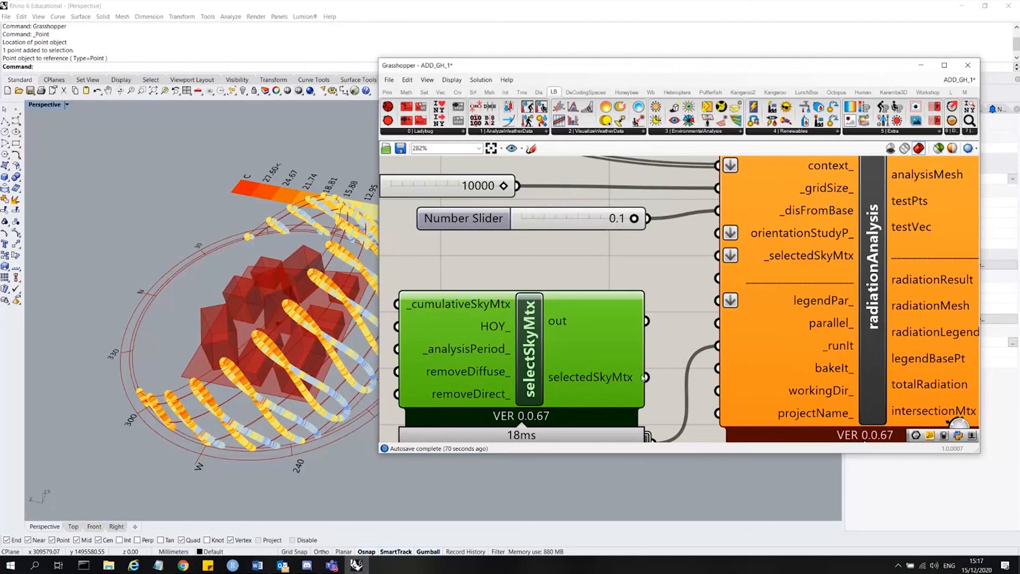
{"action": "left_click_drag", "start_coordinate": [645, 376], "coordinate": [713, 261]}
{"action": "scroll", "coordinate": [708, 237], "scroll_direction": "up", "scroll_amount": 4}
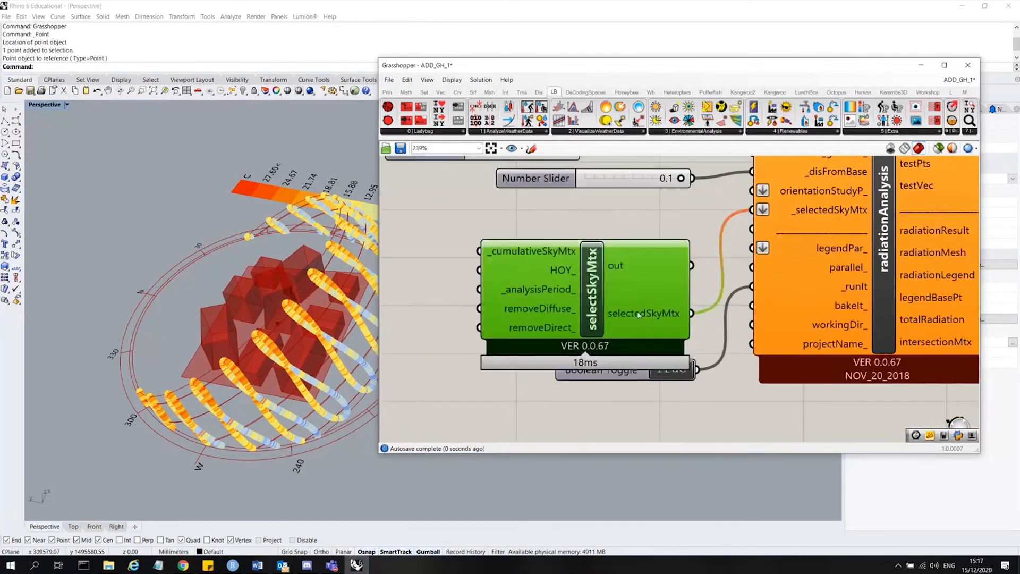
Move the selectSkyMtx component up above the radiationAnalysis component on the canvas.
{"action": "left_click", "coordinate": [704, 319]}
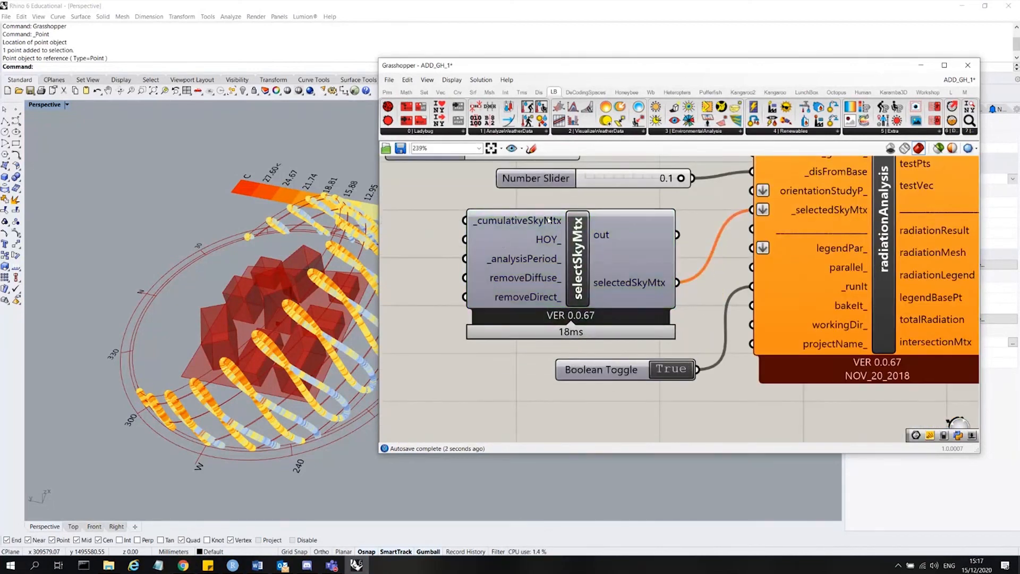
{"action": "scroll", "coordinate": [623, 288], "scroll_direction": "down", "scroll_amount": 10}
{"action": "scroll", "coordinate": [617, 301], "scroll_direction": "up", "scroll_amount": 3}
{"action": "left_click_drag", "start_coordinate": [611, 340], "coordinate": [716, 201]}
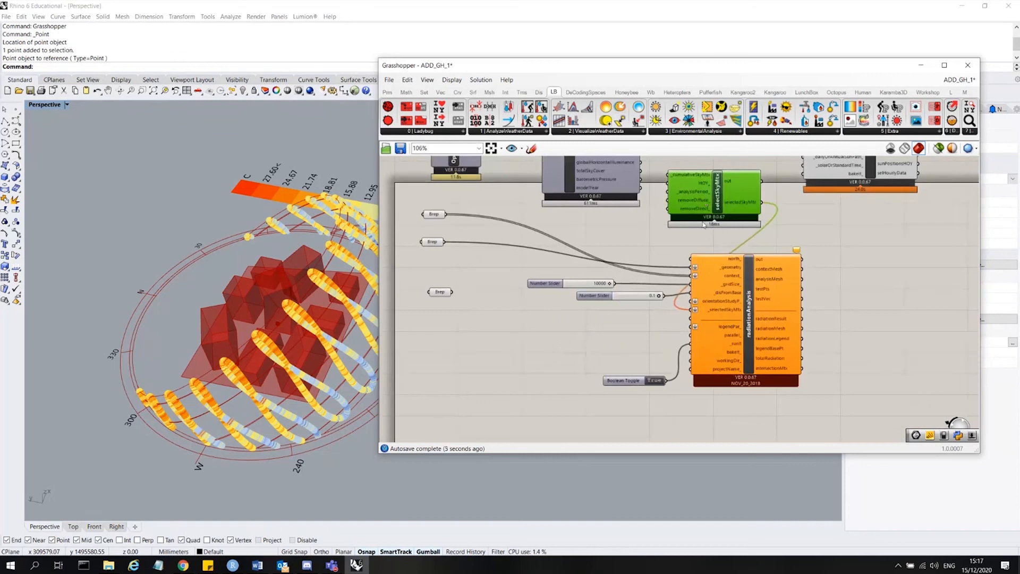
{"action": "scroll", "coordinate": [647, 304], "scroll_direction": "down", "scroll_amount": 4}
{"action": "scroll", "coordinate": [671, 197], "scroll_direction": "up", "scroll_amount": 4}
{"action": "scroll", "coordinate": [629, 364], "scroll_direction": "up", "scroll_amount": 3}
{"action": "left_click_drag", "start_coordinate": [677, 355], "coordinate": [677, 343]}
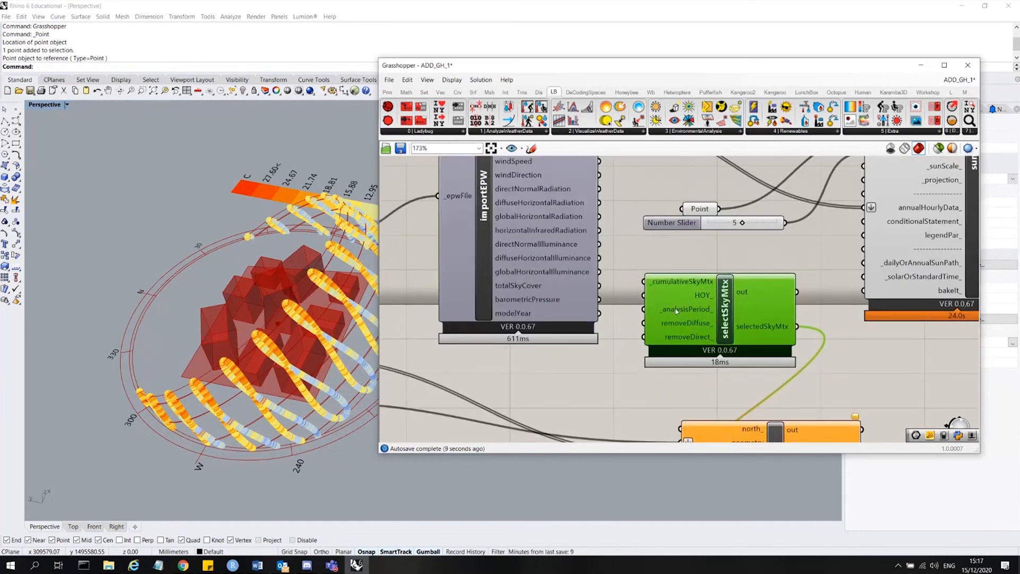
Set the analysisPeriod component's _toMonth_ slider to 10.
{"action": "scroll", "coordinate": [683, 351], "scroll_direction": "down", "scroll_amount": 4}
{"action": "scroll", "coordinate": [689, 346], "scroll_direction": "up", "scroll_amount": 1}
{"action": "scroll", "coordinate": [684, 356], "scroll_direction": "down", "scroll_amount": 3}
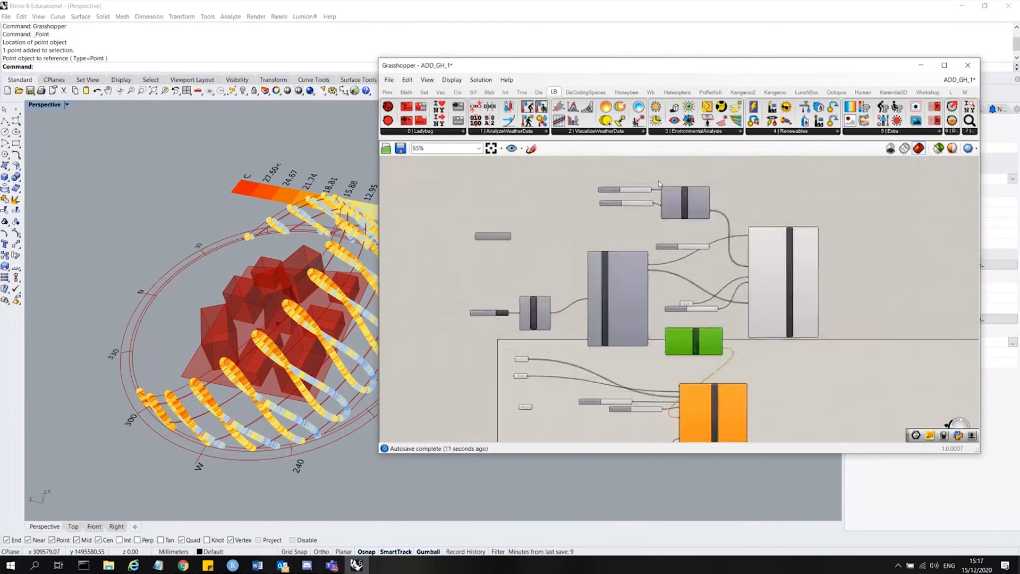
{"action": "scroll", "coordinate": [631, 206], "scroll_direction": "up", "scroll_amount": 8}
{"action": "scroll", "coordinate": [628, 213], "scroll_direction": "down", "scroll_amount": 3}
{"action": "scroll", "coordinate": [630, 268], "scroll_direction": "up", "scroll_amount": 4}
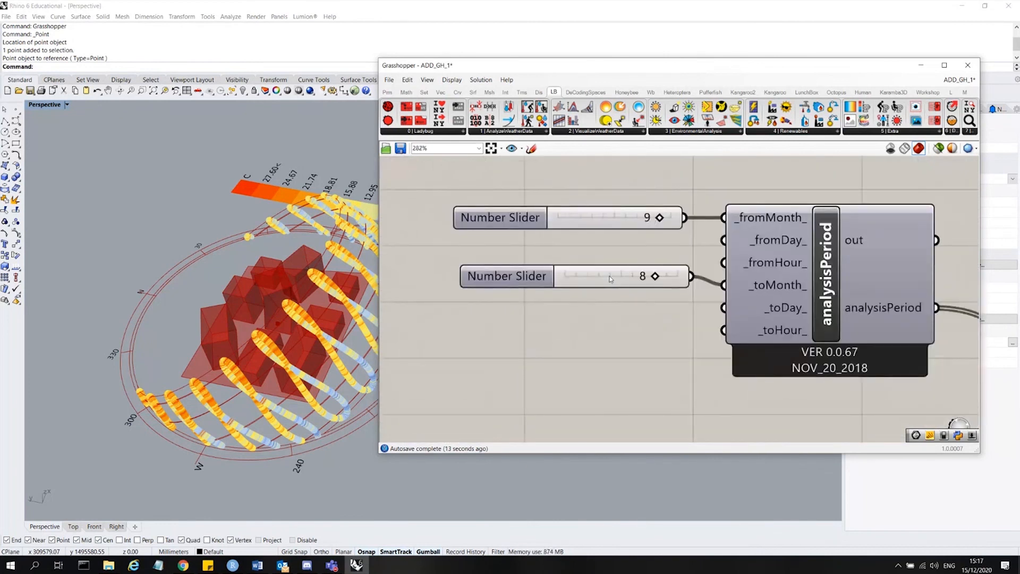
{"action": "left_click", "coordinate": [610, 278]}
{"action": "double_click", "coordinate": [611, 279]}
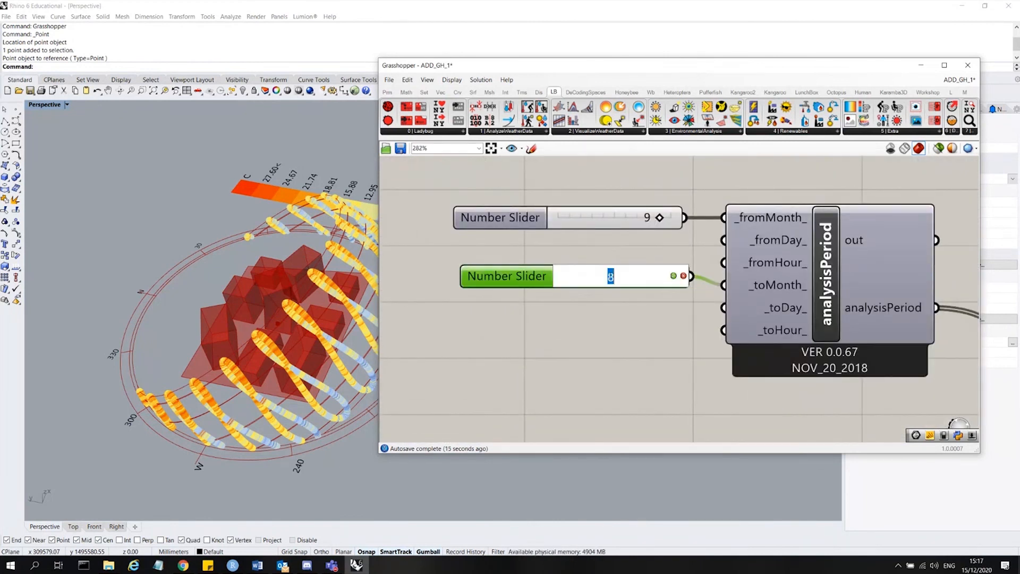
{"action": "type", "text": "10"}
{"action": "key", "text": "Return"}
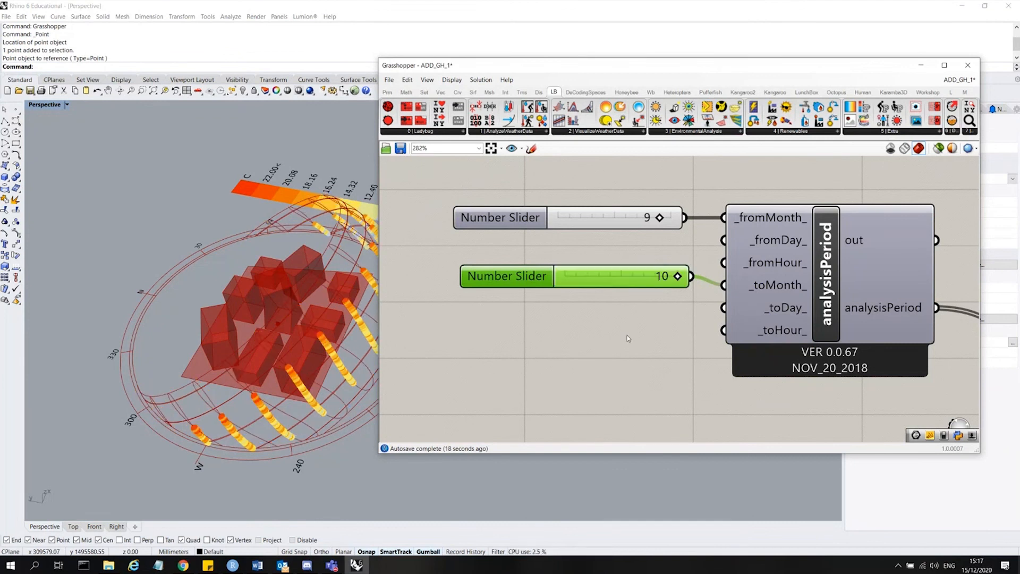
{"action": "left_click", "coordinate": [626, 338]}
Connect the analysisPeriod output to selectSkyMtx's _analysisPeriod_ input.
{"action": "scroll", "coordinate": [330, 304], "scroll_direction": "down", "scroll_amount": 8}
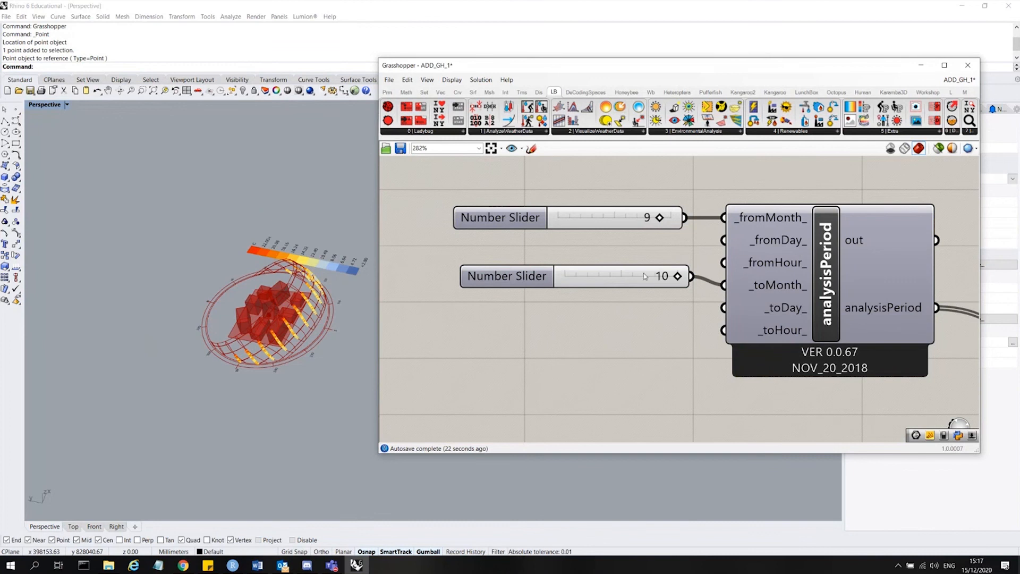
{"action": "scroll", "coordinate": [314, 313], "scroll_direction": "up", "scroll_amount": 9}
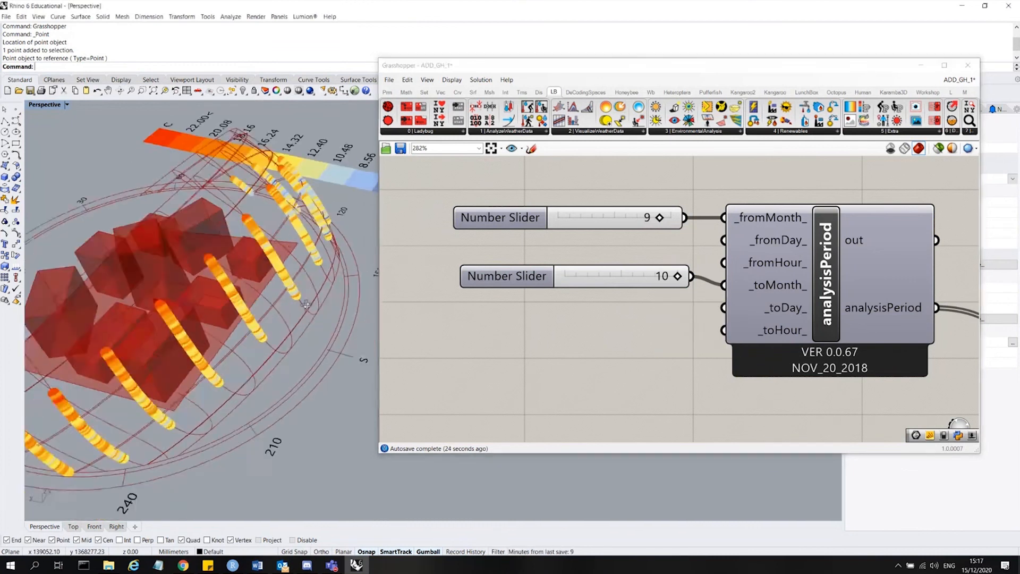
{"action": "right_click_drag", "start_coordinate": [315, 314], "coordinate": [281, 305]}
{"action": "scroll", "coordinate": [282, 305], "scroll_direction": "down", "scroll_amount": 3}
{"action": "scroll", "coordinate": [494, 256], "scroll_direction": "down", "scroll_amount": 1}
{"action": "scroll", "coordinate": [645, 207], "scroll_direction": "down", "scroll_amount": 5}
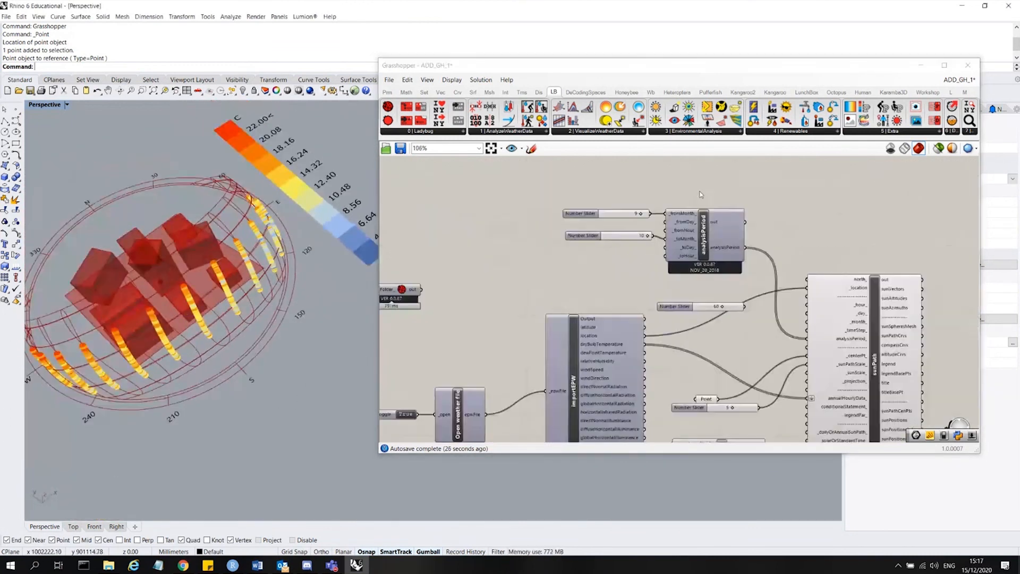
{"action": "scroll", "coordinate": [757, 349], "scroll_direction": "down", "scroll_amount": 2}
{"action": "scroll", "coordinate": [733, 372], "scroll_direction": "up", "scroll_amount": 1}
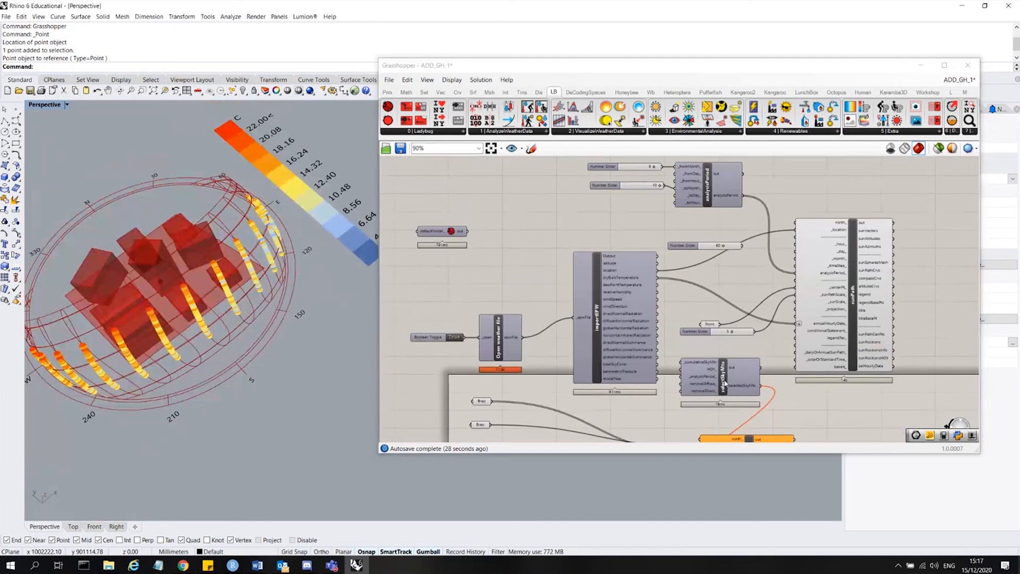
{"action": "left_click_drag", "start_coordinate": [742, 196], "coordinate": [747, 374]}
Tidy the layout by moving selectSkyMtx and radiationAnalysis slightly apart.
{"action": "scroll", "coordinate": [702, 393], "scroll_direction": "up", "scroll_amount": 5}
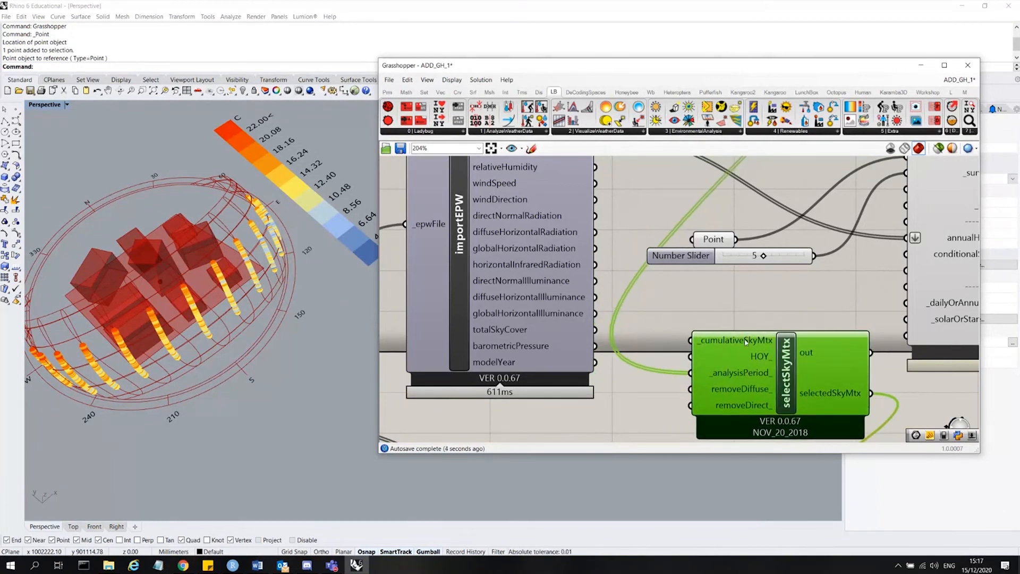
{"action": "right_click_drag", "start_coordinate": [737, 351], "coordinate": [797, 361]}
{"action": "scroll", "coordinate": [573, 311], "scroll_direction": "up", "scroll_amount": 2}
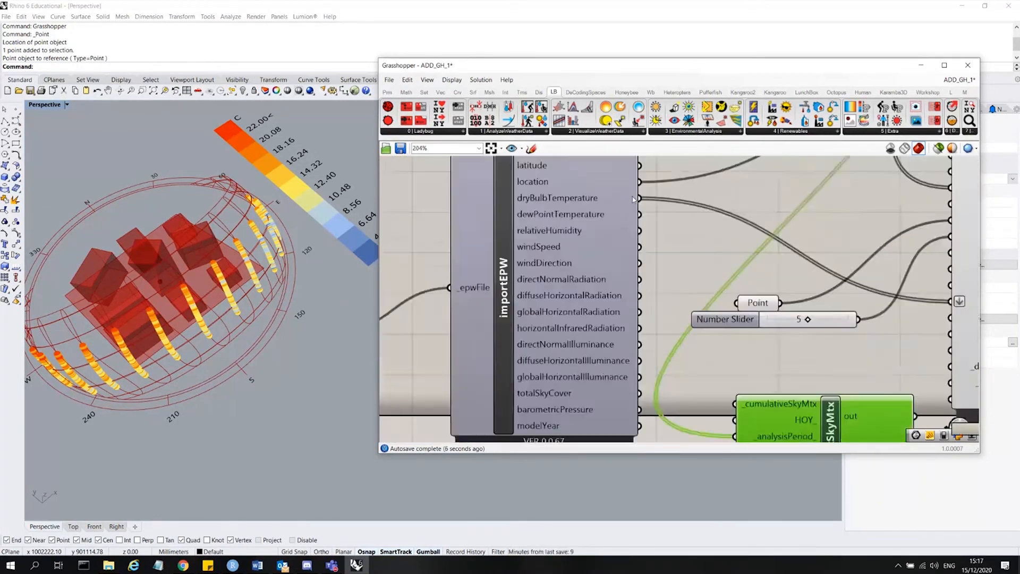
{"action": "scroll", "coordinate": [564, 249], "scroll_direction": "down", "scroll_amount": 5}
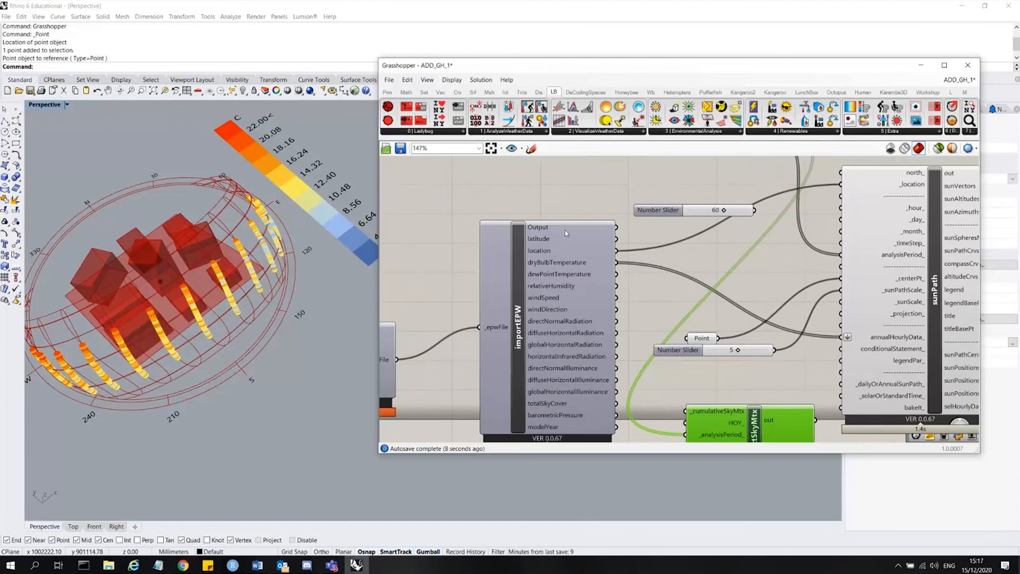
{"action": "scroll", "coordinate": [566, 233], "scroll_direction": "down", "scroll_amount": 6}
{"action": "scroll", "coordinate": [663, 336], "scroll_direction": "up", "scroll_amount": 3}
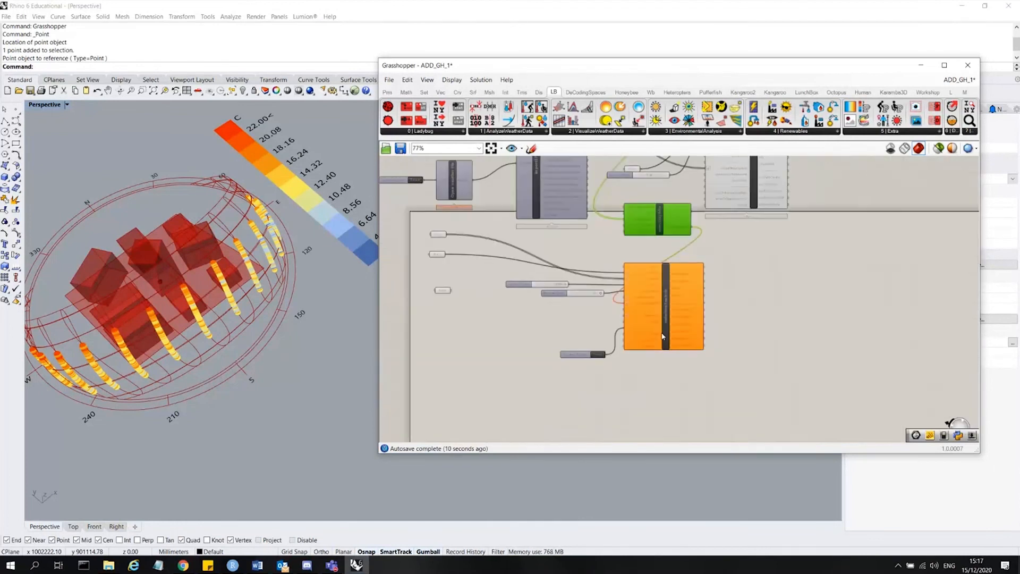
{"action": "left_click_drag", "start_coordinate": [663, 336], "coordinate": [756, 335]}
{"action": "left_click_drag", "start_coordinate": [662, 213], "coordinate": [664, 236]}
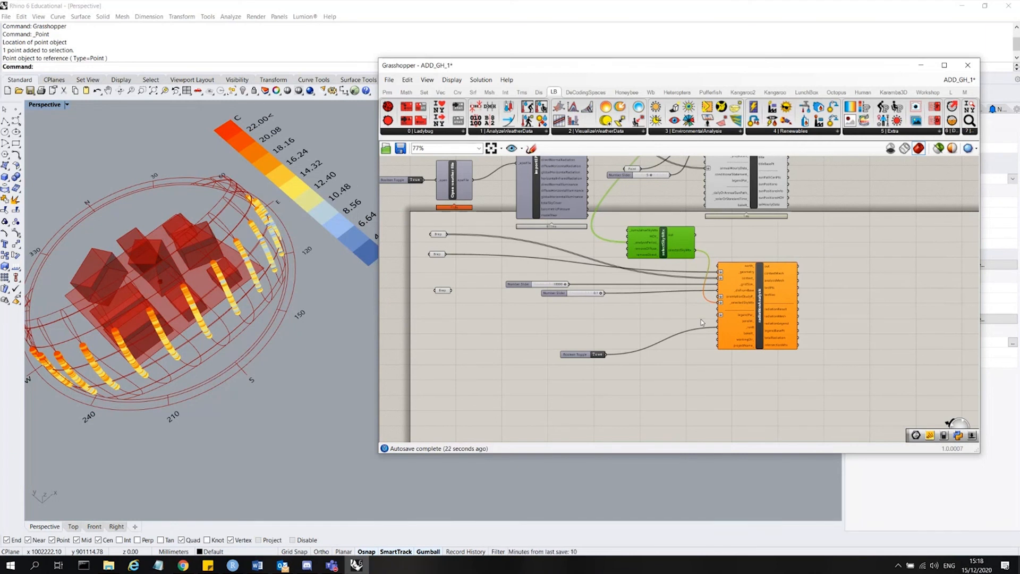
Add a Ladybug_GenCumulativeSkyMtx component to the canvas by searching for cumul.
{"action": "scroll", "coordinate": [629, 222], "scroll_direction": "up", "scroll_amount": 5}
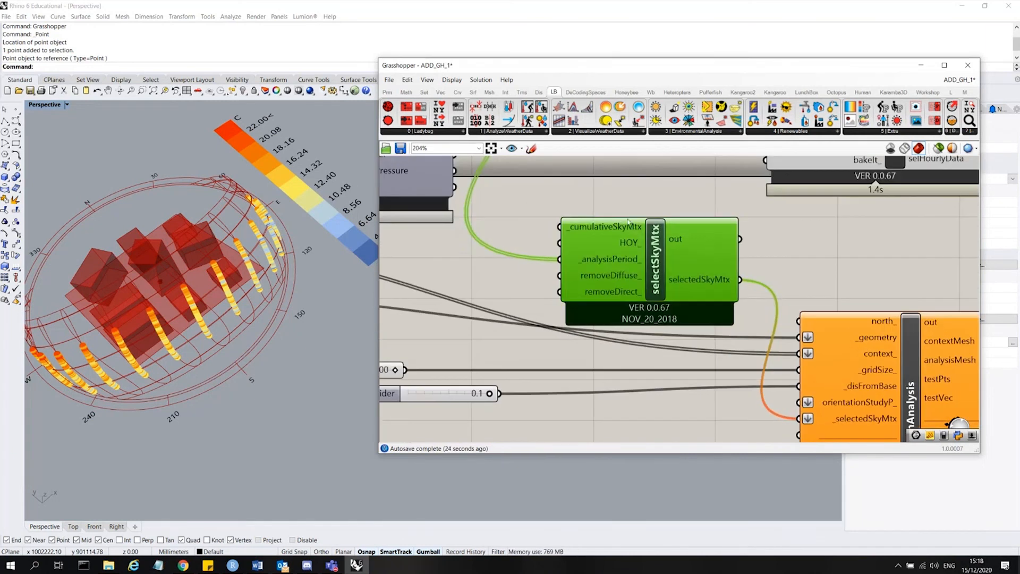
{"action": "double_click", "coordinate": [630, 195]}
{"action": "type", "text": "cum"}
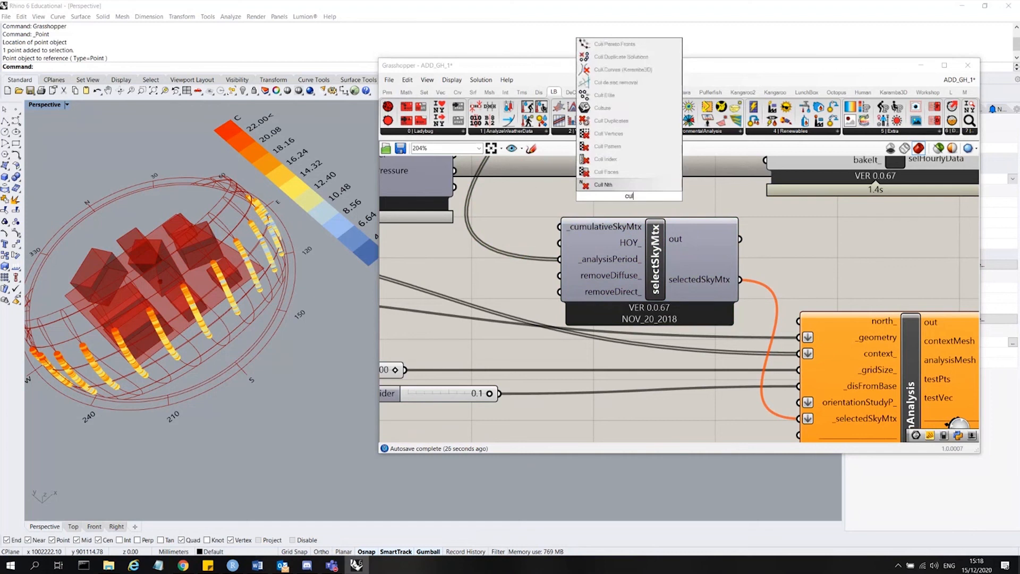
{"action": "type", "text": "ul"}
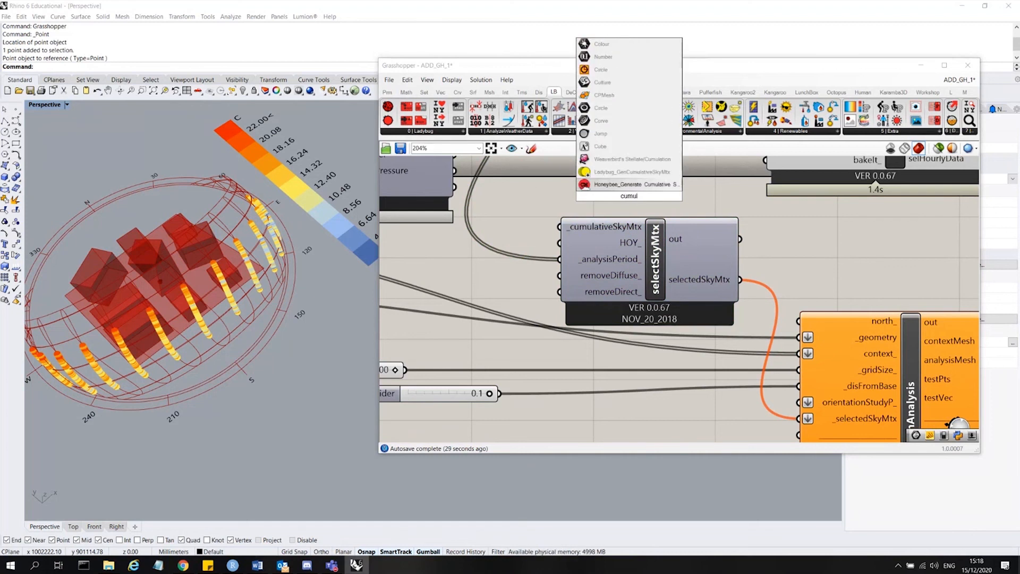
{"action": "left_click", "coordinate": [639, 172]}
Place genCumulativeSkyMtx to the left and shift selectSkyMtx, sliders, toggle and radiationAnalysis to the right.
{"action": "scroll", "coordinate": [639, 174], "scroll_direction": "down", "scroll_amount": 5}
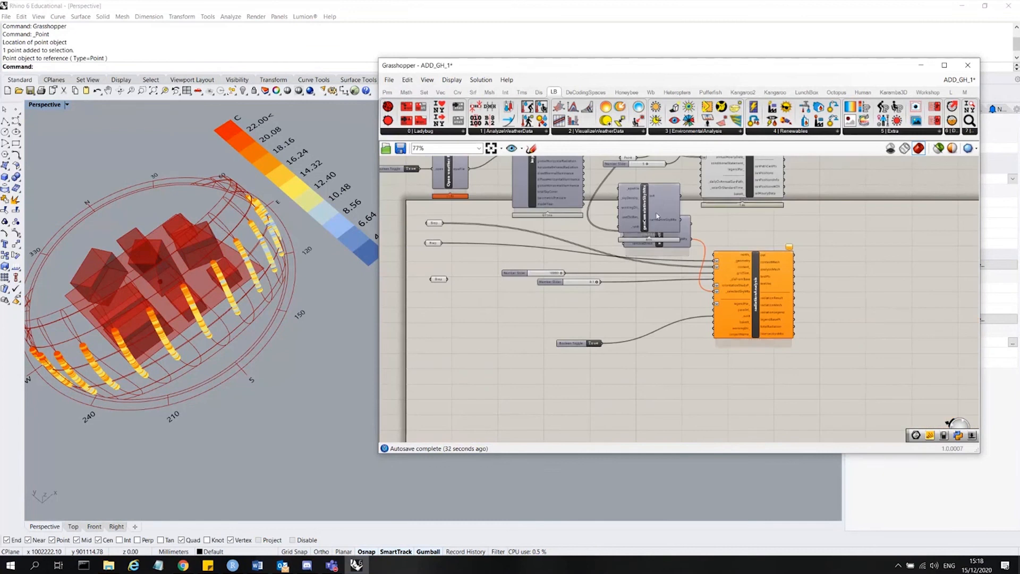
{"action": "left_click_drag", "start_coordinate": [653, 224], "coordinate": [455, 334]}
{"action": "left_click_drag", "start_coordinate": [589, 376], "coordinate": [536, 271]}
{"action": "left_click_drag", "start_coordinate": [545, 275], "coordinate": [625, 278]}
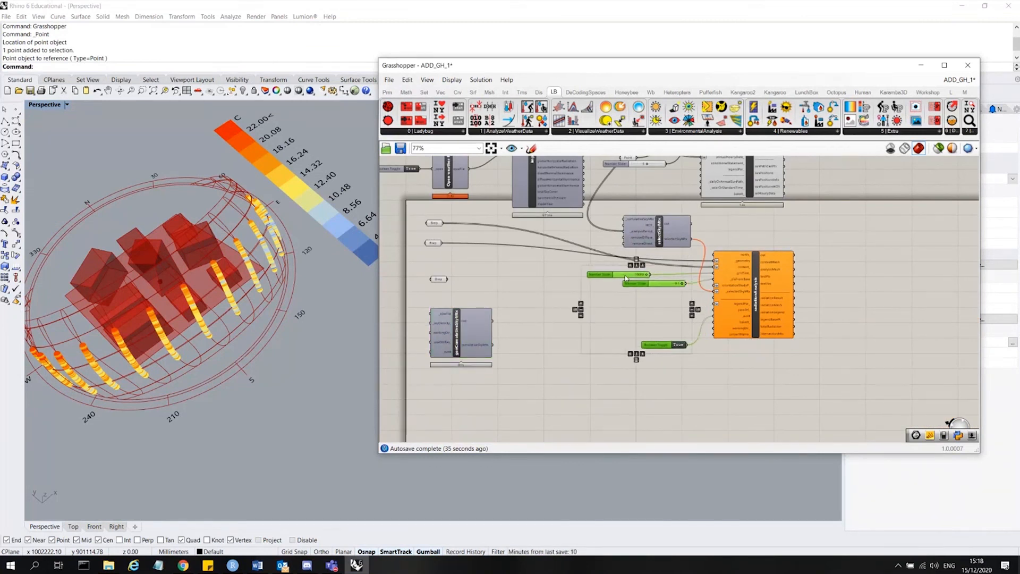
{"action": "left_click_drag", "start_coordinate": [856, 390], "coordinate": [635, 220]}
{"action": "left_click_drag", "start_coordinate": [648, 229], "coordinate": [733, 245]}
{"action": "left_click", "coordinate": [704, 234]}
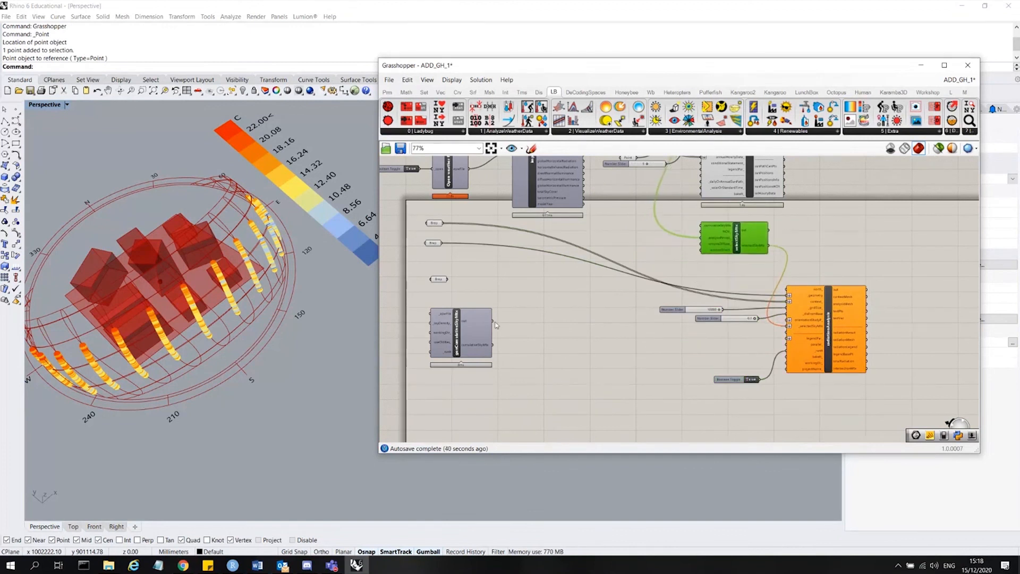
Connect genCumulativeSkyMtx's cumulativeSkyMtx output to selectSkyMtx, and the weather file's epwFile output to its _epwFile input.
{"action": "left_click_drag", "start_coordinate": [491, 337], "coordinate": [702, 225]}
{"action": "scroll", "coordinate": [685, 238], "scroll_direction": "up", "scroll_amount": 5}
{"action": "left_click", "coordinate": [599, 238]}
{"action": "scroll", "coordinate": [833, 270], "scroll_direction": "down", "scroll_amount": 3}
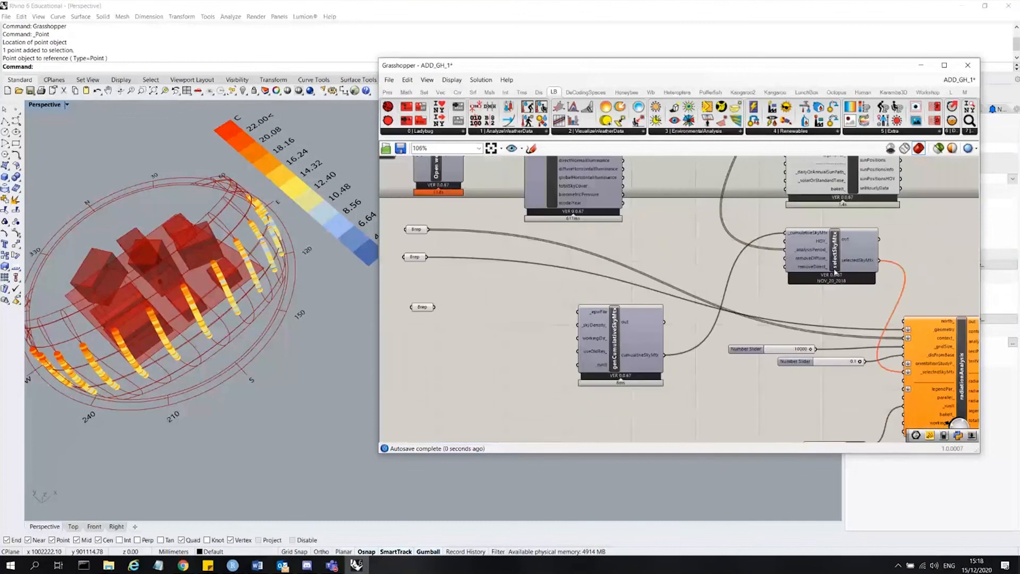
{"action": "scroll", "coordinate": [589, 315], "scroll_direction": "up", "scroll_amount": 3}
{"action": "scroll", "coordinate": [668, 343], "scroll_direction": "down", "scroll_amount": 4}
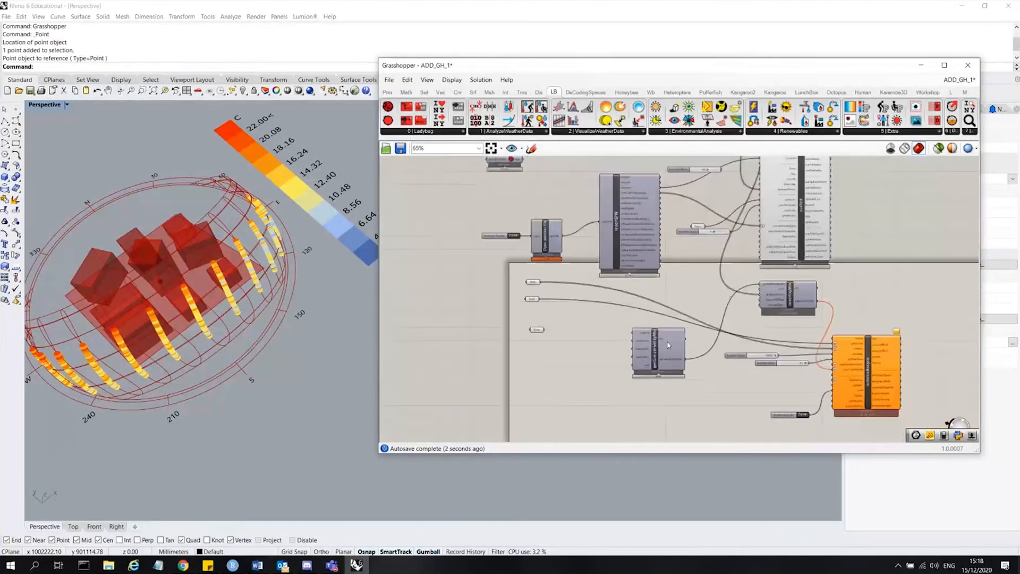
{"action": "scroll", "coordinate": [501, 286], "scroll_direction": "up", "scroll_amount": 3}
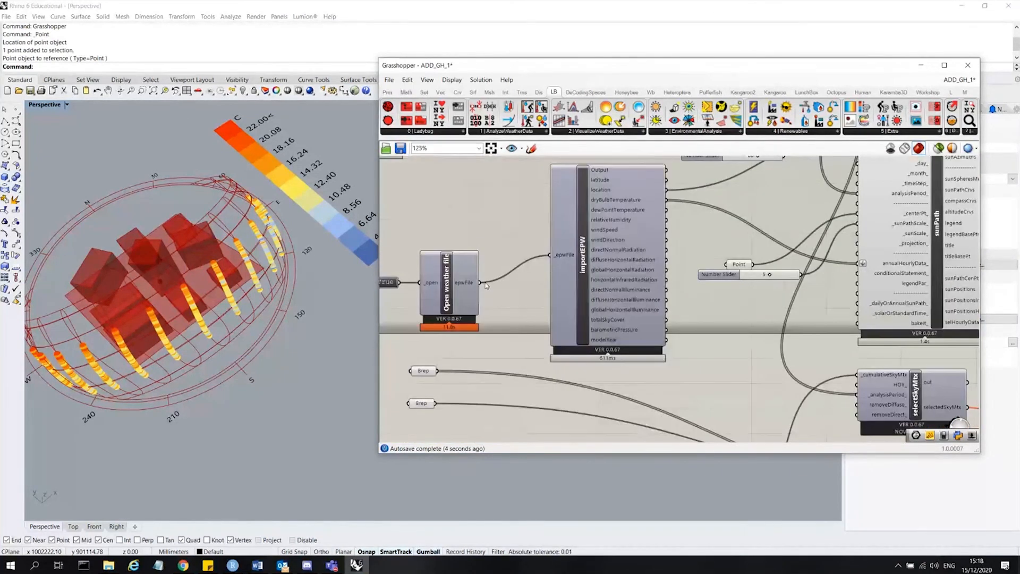
{"action": "left_click_drag", "start_coordinate": [480, 282], "coordinate": [551, 354]}
Inspect the _runIt input of the genCumulativeSkyMtx component.
{"action": "scroll", "coordinate": [504, 249], "scroll_direction": "down", "scroll_amount": 4}
{"action": "scroll", "coordinate": [552, 348], "scroll_direction": "up", "scroll_amount": 5}
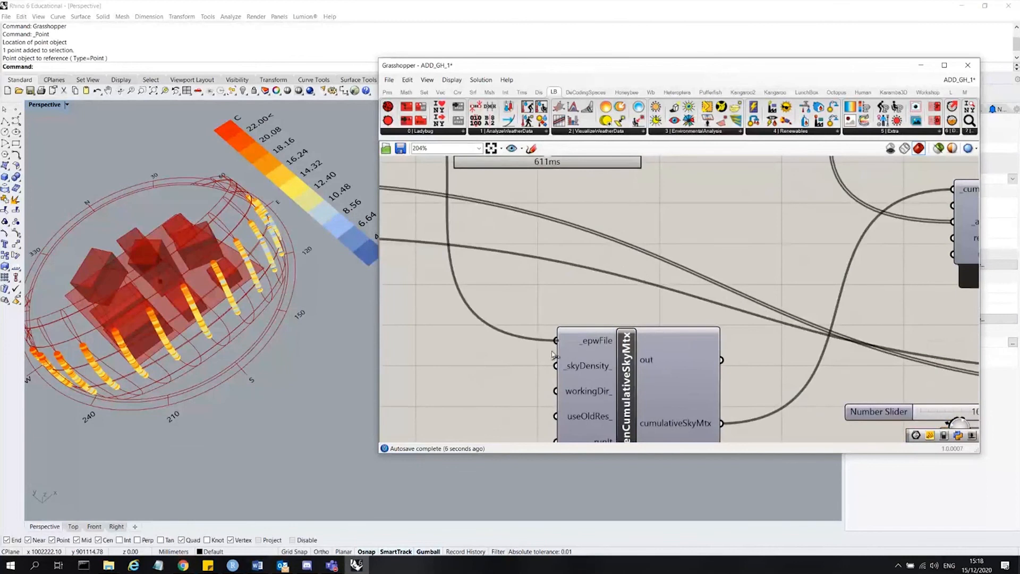
{"action": "scroll", "coordinate": [680, 202], "scroll_direction": "down", "scroll_amount": 2}
{"action": "scroll", "coordinate": [651, 282], "scroll_direction": "up", "scroll_amount": 2}
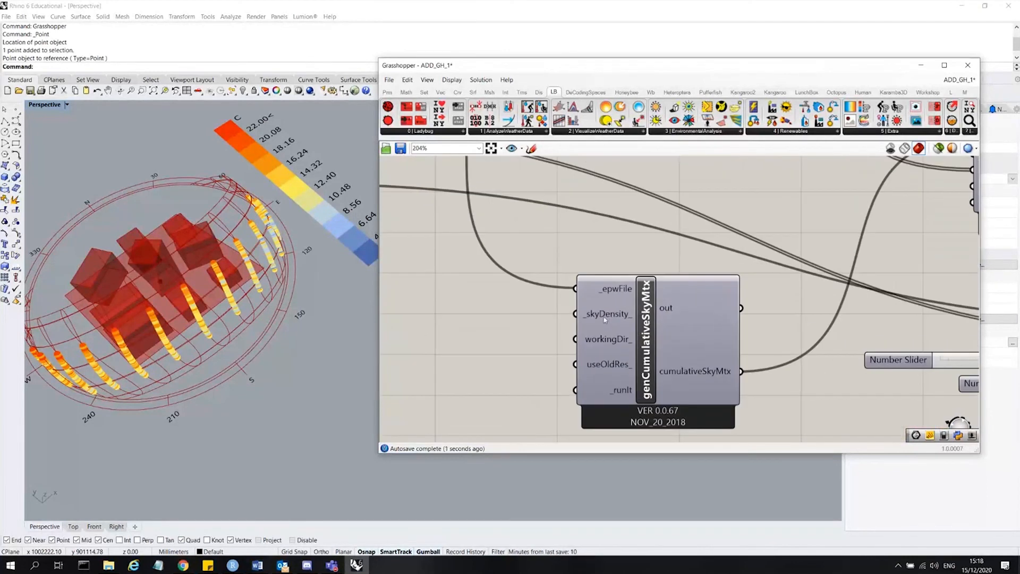
{"action": "left_click", "coordinate": [624, 396]}
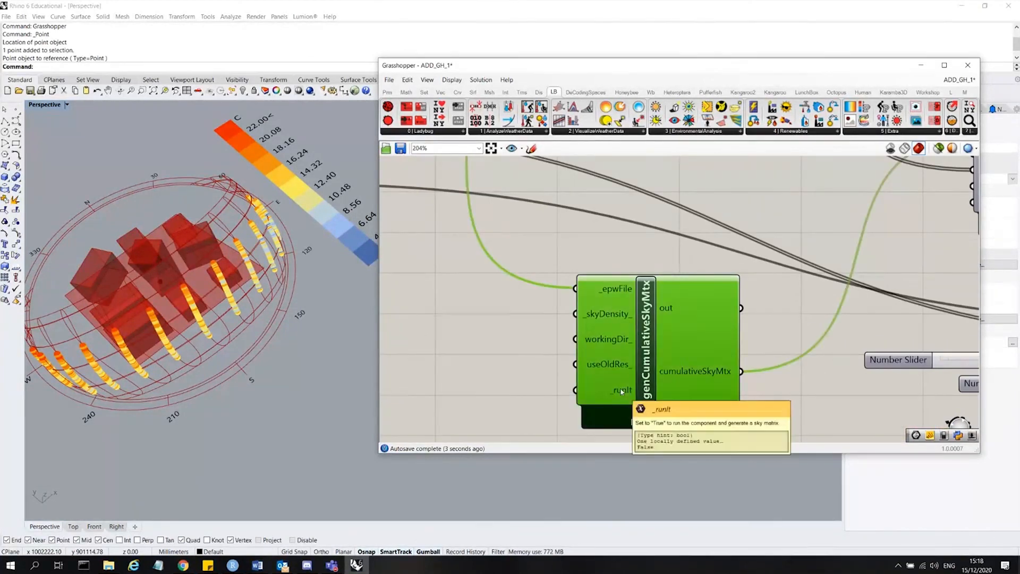
{"action": "scroll", "coordinate": [612, 362], "scroll_direction": "down", "scroll_amount": 3}
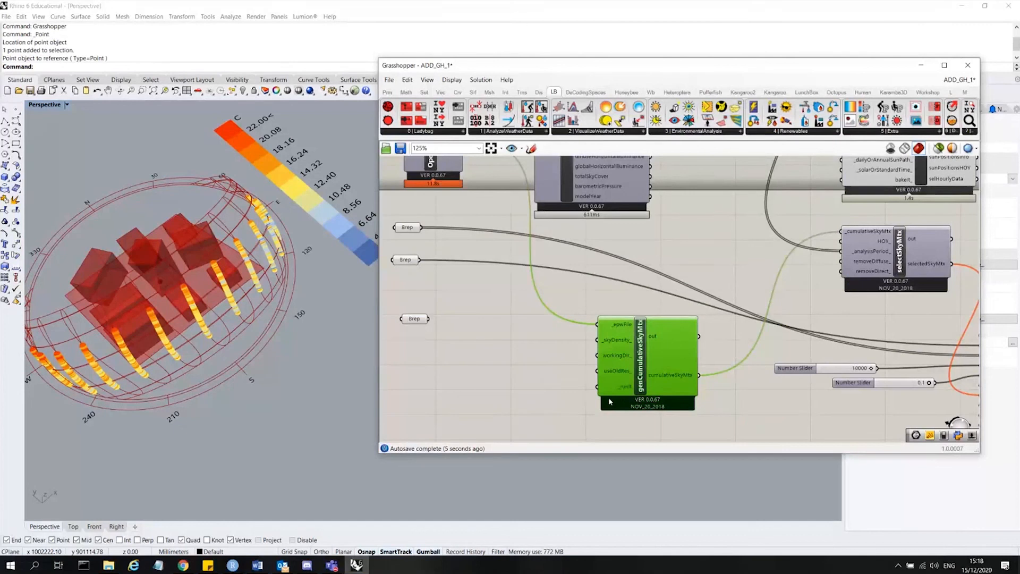
Add a Boolean Toggle and connect it to genCumulativeSkyMtx's _runIt input.
{"action": "double_click", "coordinate": [533, 406]}
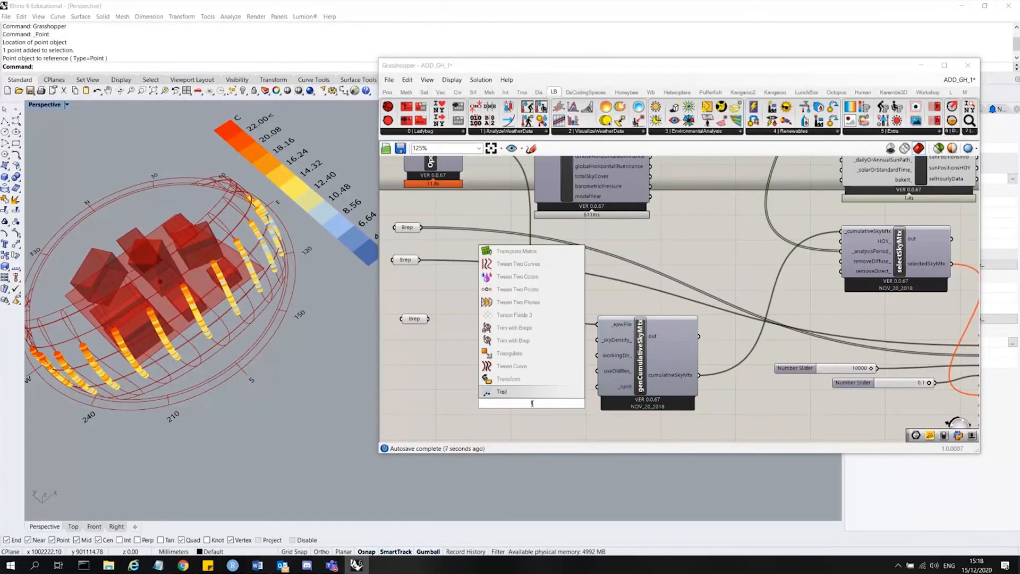
{"action": "type", "text": "tu"}
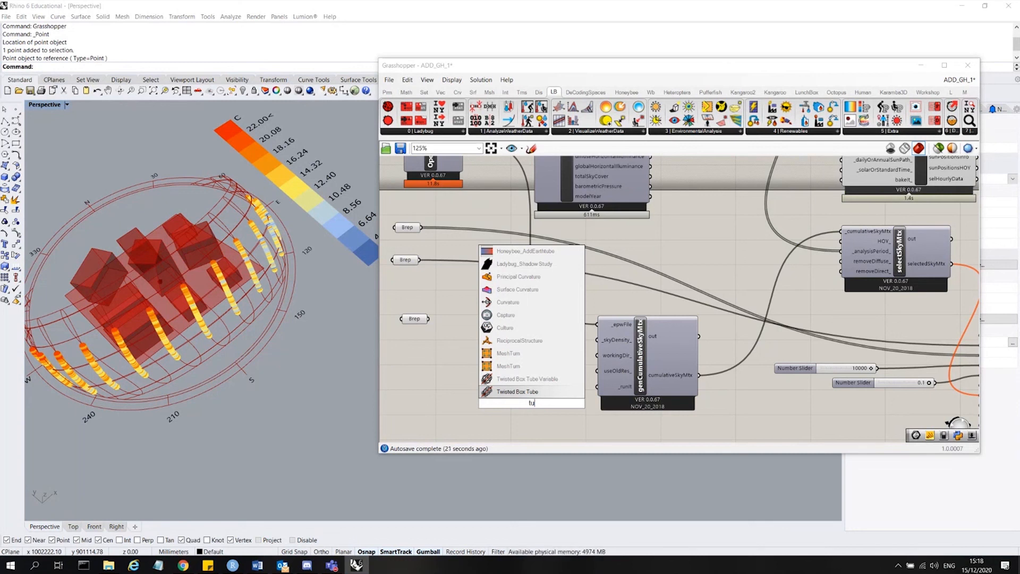
{"action": "key", "text": "BackSpace"}
{"action": "key", "text": "BackSpace"}
{"action": "type", "text": "bool"}
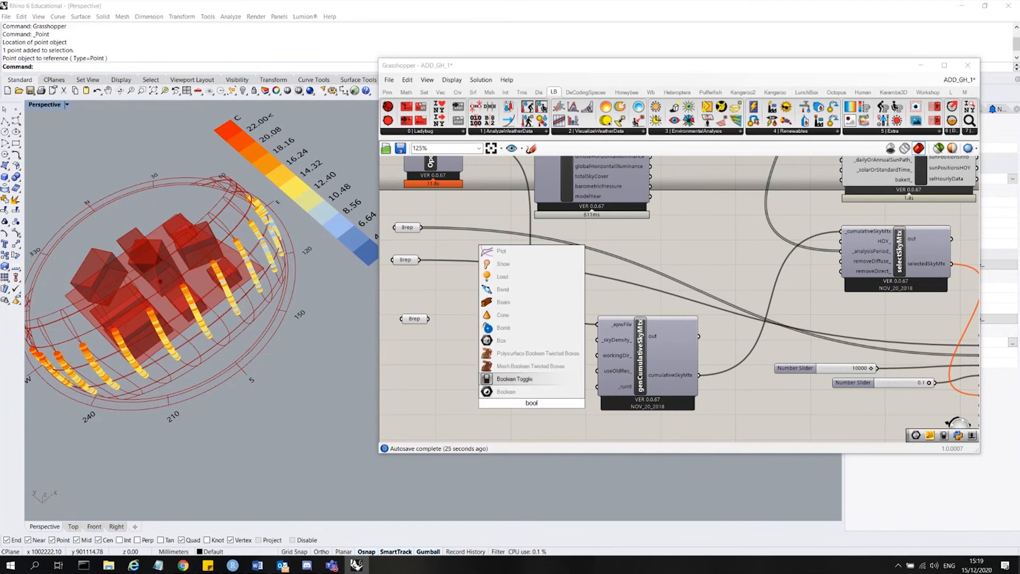
{"action": "key", "text": "Return"}
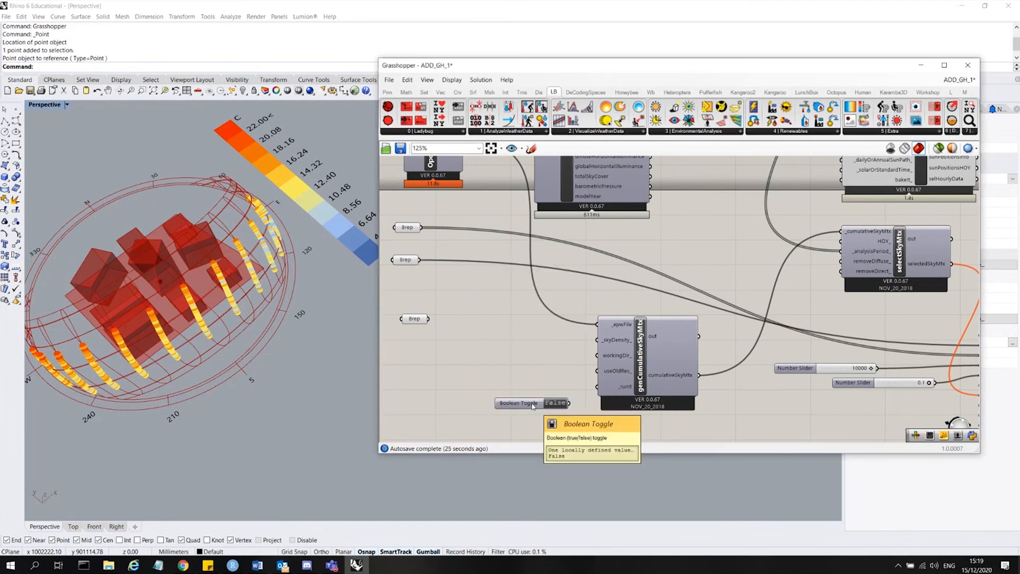
{"action": "scroll", "coordinate": [558, 399], "scroll_direction": "up", "scroll_amount": 3}
{"action": "left_click_drag", "start_coordinate": [575, 406], "coordinate": [621, 379]}
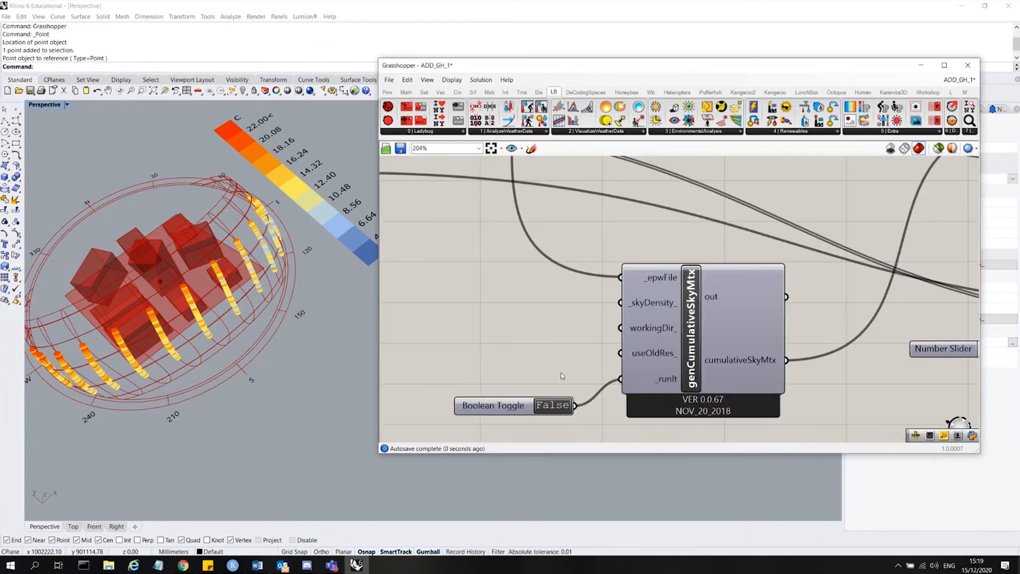
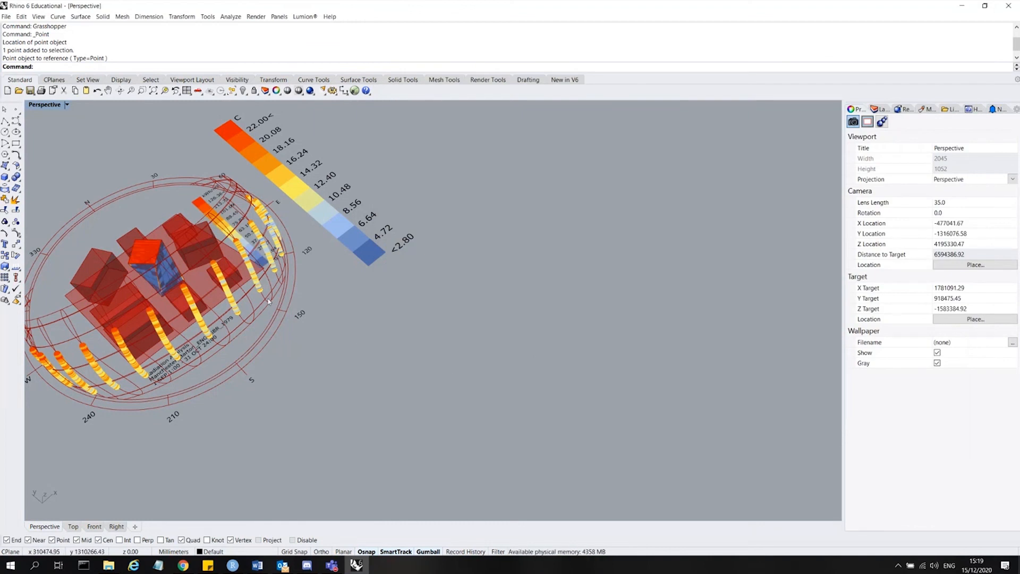
Review the radiation results on the massing and the sky matrix components' connections on the canvas.
{"action": "right_click_drag", "start_coordinate": [537, 362], "coordinate": [224, 292]}
{"action": "scroll", "coordinate": [130, 255], "scroll_direction": "up", "scroll_amount": 8}
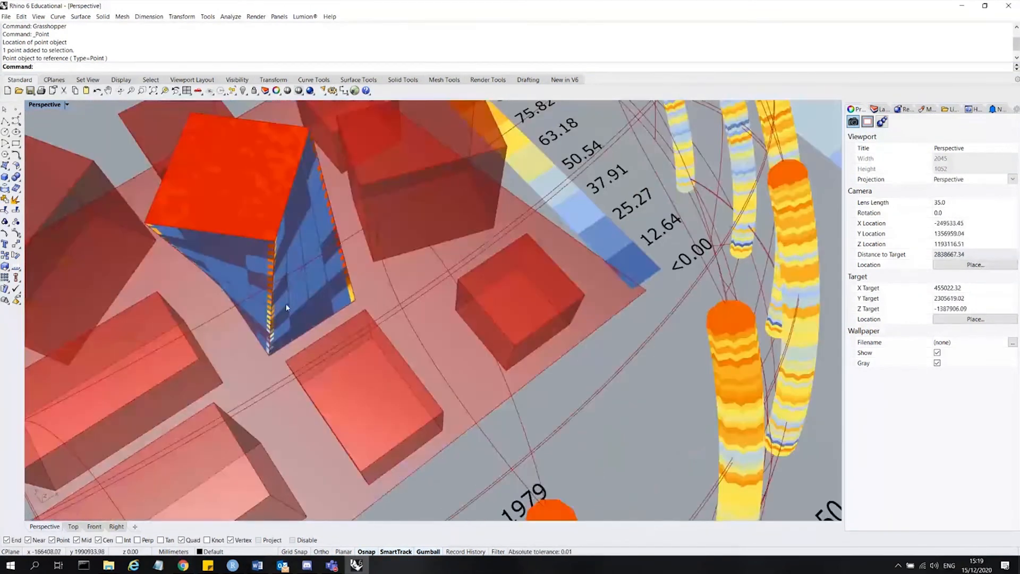
{"action": "scroll", "coordinate": [284, 306], "scroll_direction": "down", "scroll_amount": 6}
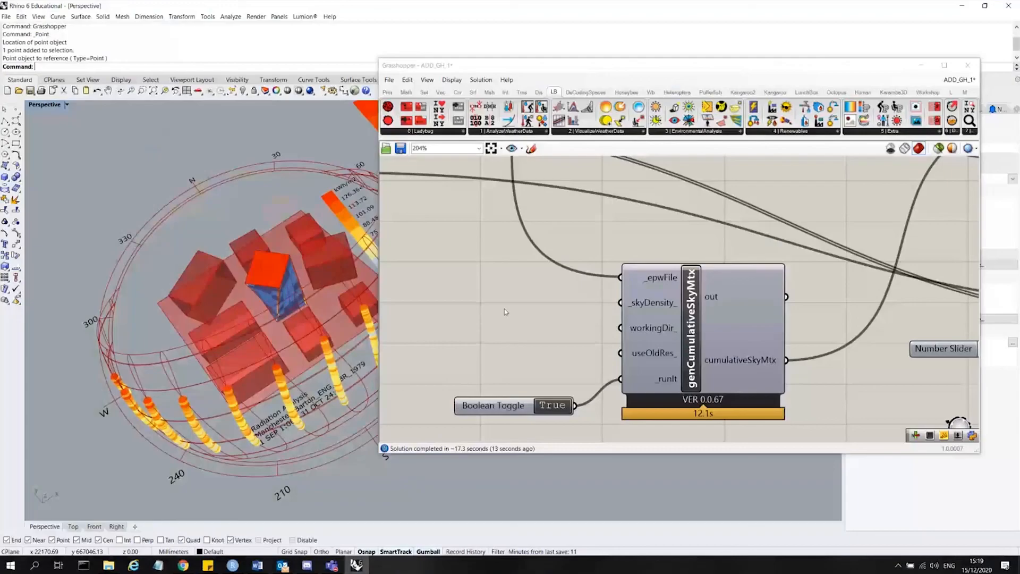
{"action": "left_click", "coordinate": [516, 370]}
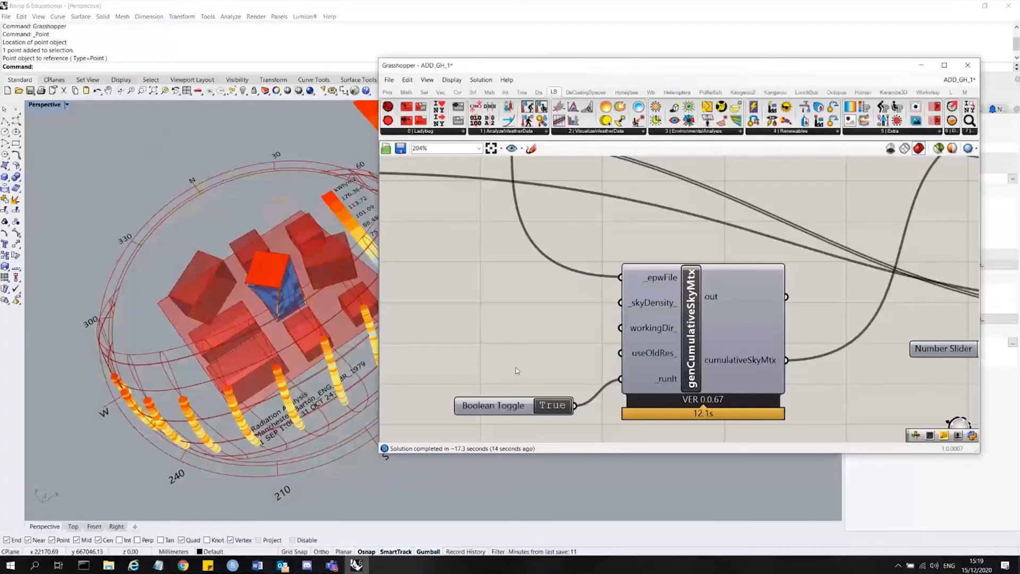
{"action": "left_click", "coordinate": [682, 337]}
{"action": "scroll", "coordinate": [446, 375], "scroll_direction": "down", "scroll_amount": 3}
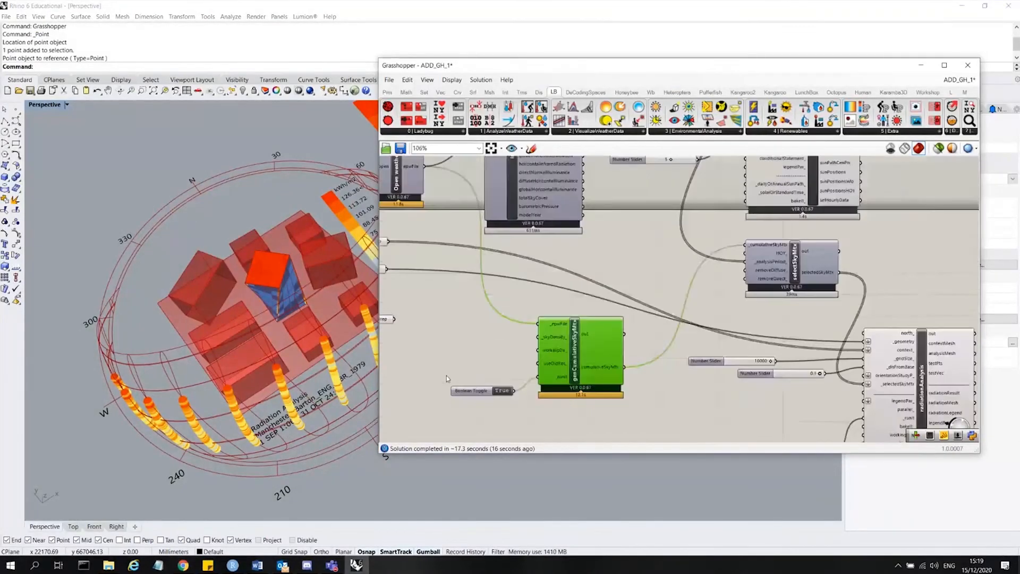
{"action": "scroll", "coordinate": [773, 246], "scroll_direction": "up", "scroll_amount": 4}
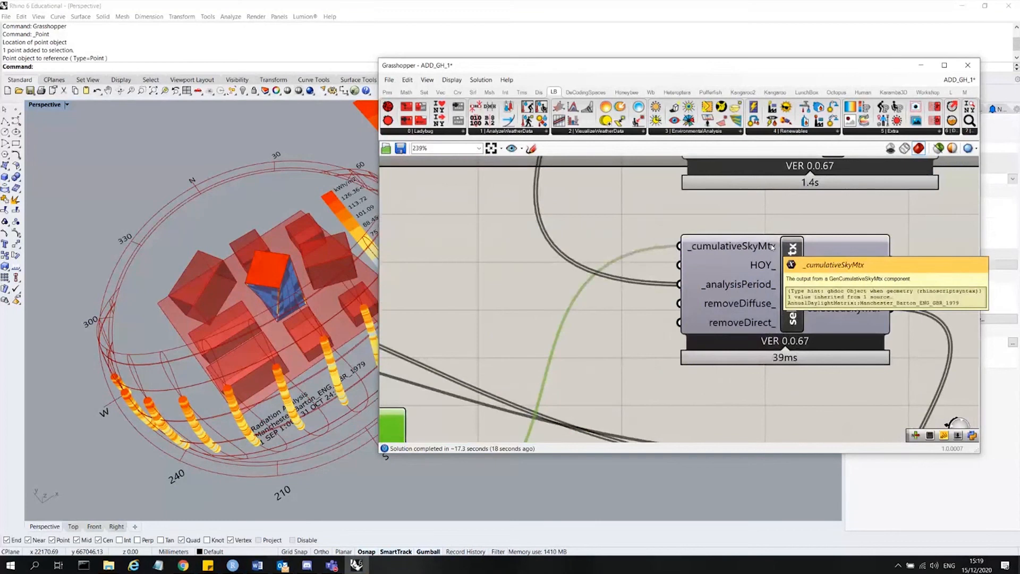
{"action": "left_click", "coordinate": [742, 254]}
{"action": "scroll", "coordinate": [705, 339], "scroll_direction": "down", "scroll_amount": 3}
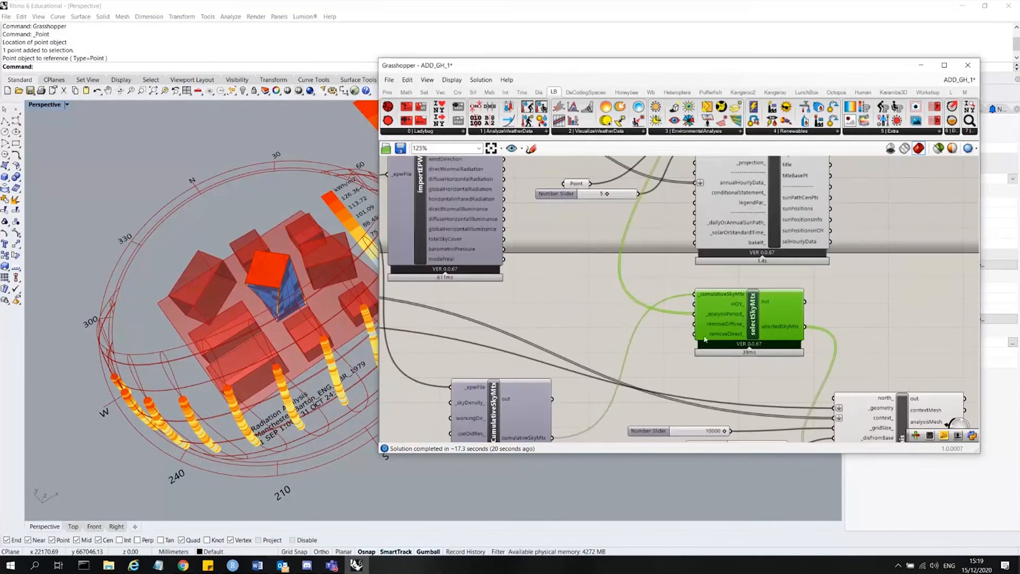
{"action": "scroll", "coordinate": [705, 339], "scroll_direction": "down", "scroll_amount": 4}
{"action": "scroll", "coordinate": [743, 387], "scroll_direction": "up", "scroll_amount": 4}
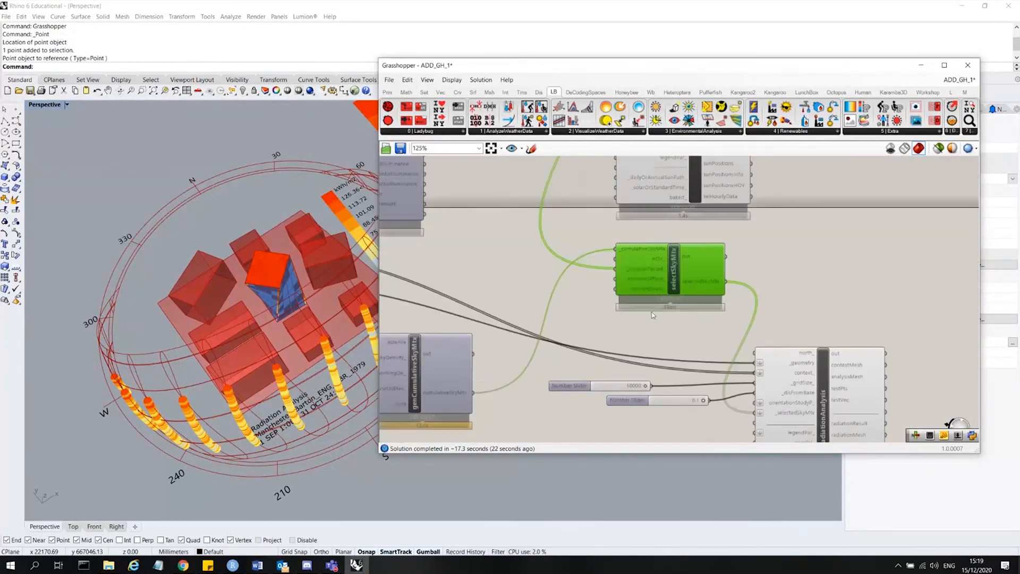
{"action": "scroll", "coordinate": [720, 336], "scroll_direction": "down", "scroll_amount": 4}
{"action": "scroll", "coordinate": [767, 406], "scroll_direction": "up", "scroll_amount": 4}
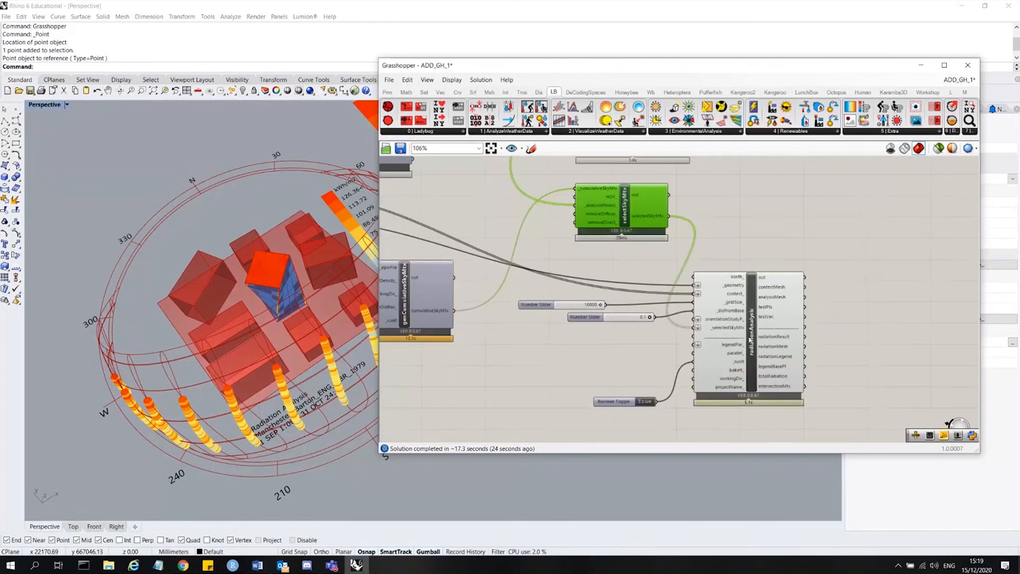
Turn off the preview of the context Brep parameters feeding radiationAnalysis.
{"action": "left_click", "coordinate": [749, 340]}
{"action": "scroll", "coordinate": [311, 277], "scroll_direction": "up", "scroll_amount": 5}
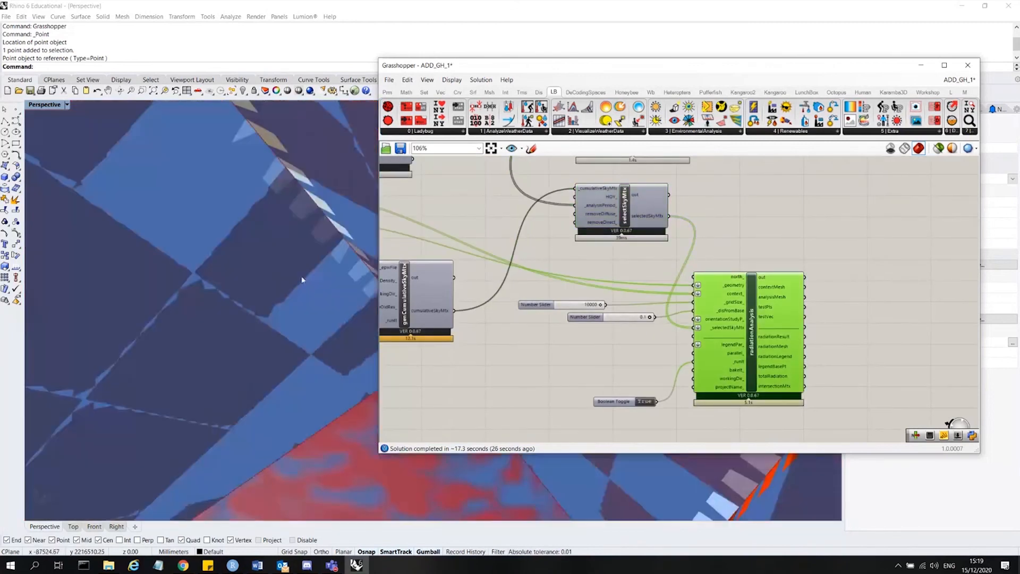
{"action": "scroll", "coordinate": [221, 279], "scroll_direction": "down", "scroll_amount": 4}
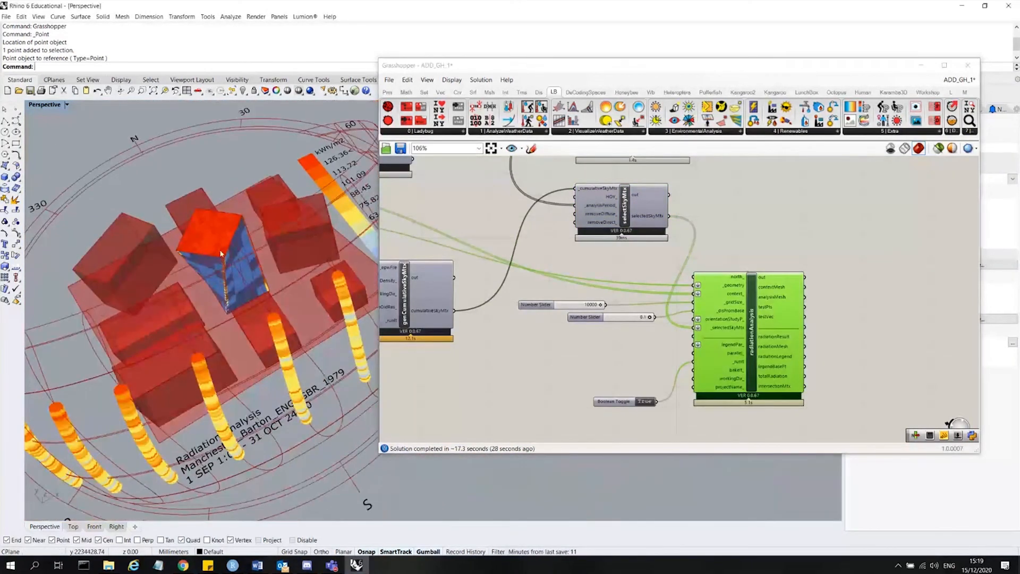
{"action": "scroll", "coordinate": [836, 310], "scroll_direction": "down", "scroll_amount": 5}
{"action": "scroll", "coordinate": [594, 299], "scroll_direction": "up", "scroll_amount": 4}
{"action": "left_click_drag", "start_coordinate": [533, 314], "coordinate": [493, 204]}
{"action": "right_click", "coordinate": [493, 204]}
{"action": "left_click", "coordinate": [522, 218]}
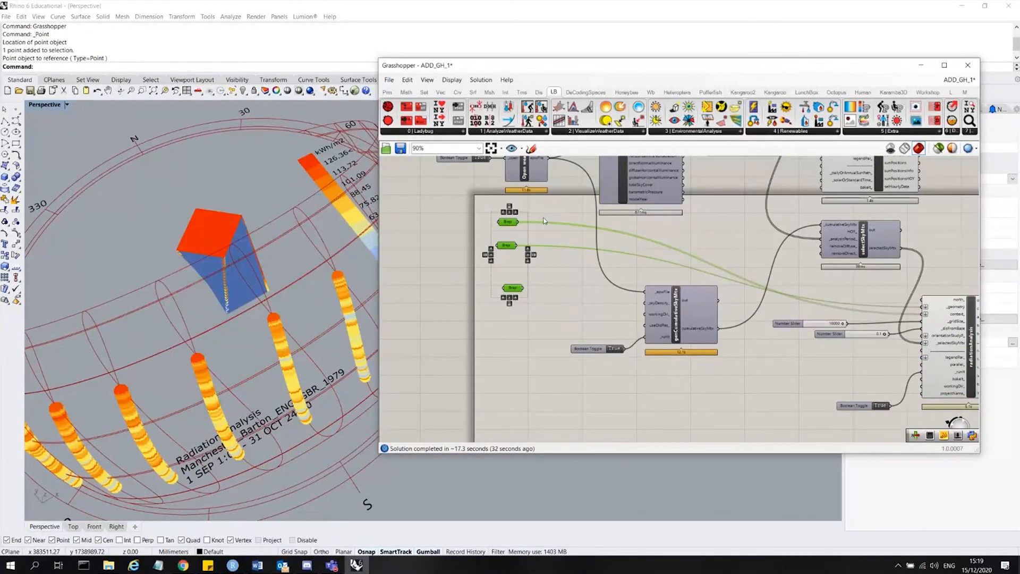
{"action": "left_click", "coordinate": [578, 216]}
Inspect the radiationAnalysis component's contextMesh output and the building in the viewport.
{"action": "scroll", "coordinate": [248, 228], "scroll_direction": "up", "scroll_amount": 6}
{"action": "right_click_drag", "start_coordinate": [248, 228], "coordinate": [250, 219]}
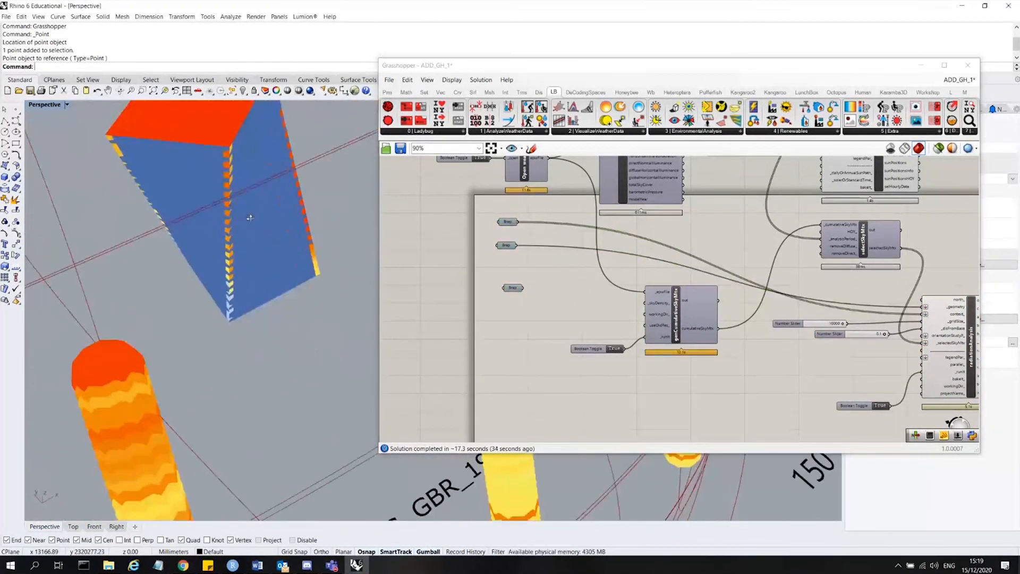
{"action": "scroll", "coordinate": [252, 246], "scroll_direction": "down", "scroll_amount": 7}
{"action": "scroll", "coordinate": [553, 350], "scroll_direction": "down", "scroll_amount": 2}
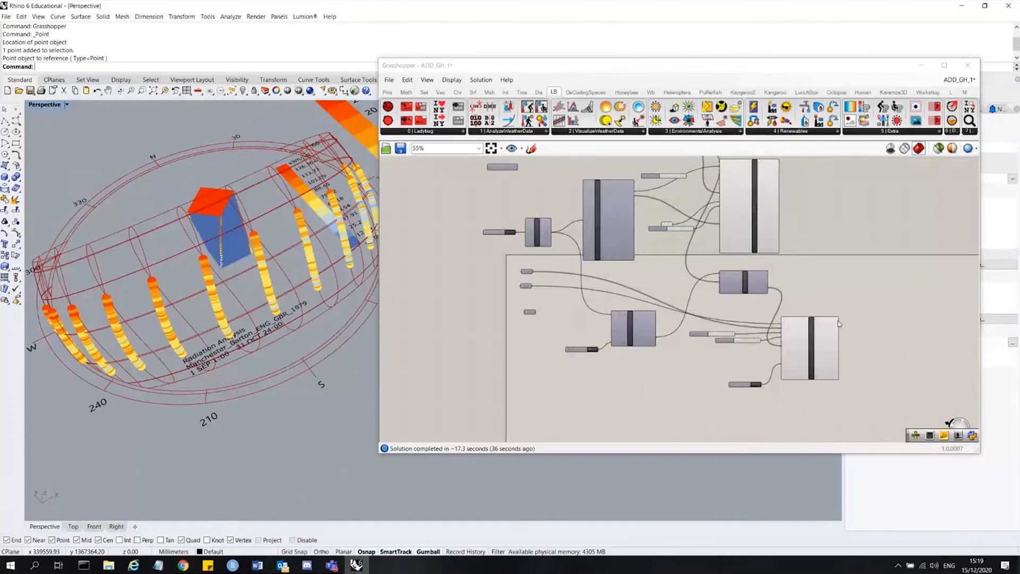
{"action": "scroll", "coordinate": [849, 353], "scroll_direction": "up", "scroll_amount": 2}
{"action": "scroll", "coordinate": [849, 353], "scroll_direction": "up", "scroll_amount": 2}
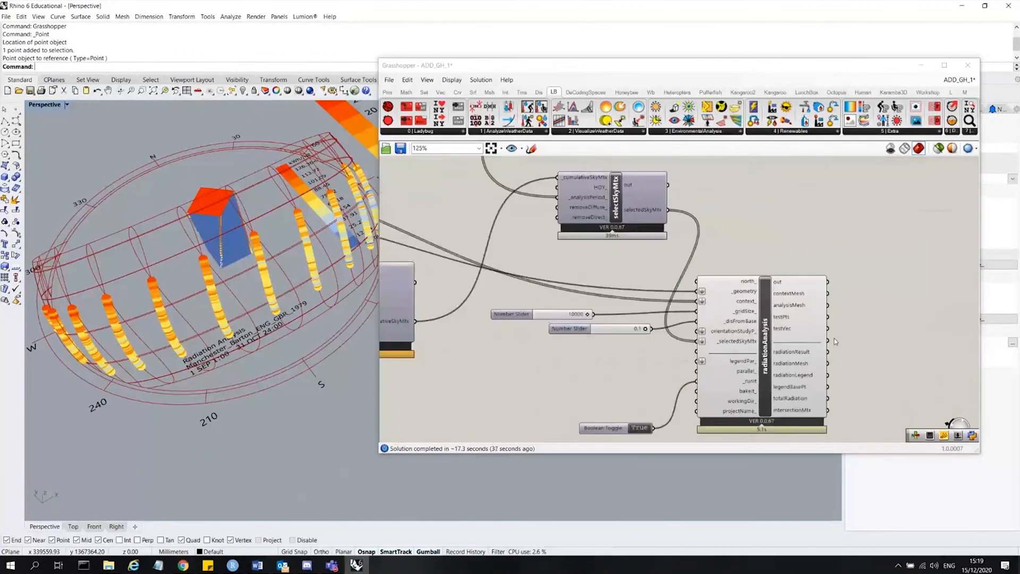
{"action": "scroll", "coordinate": [802, 298], "scroll_direction": "up", "scroll_amount": 2}
{"action": "left_click", "coordinate": [799, 297]}
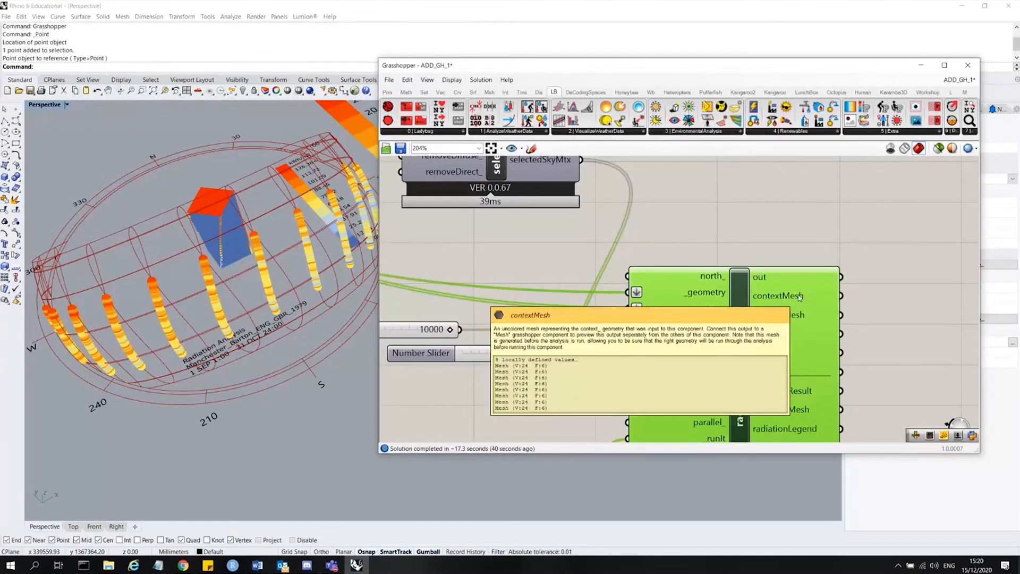
{"action": "left_click", "coordinate": [230, 225]}
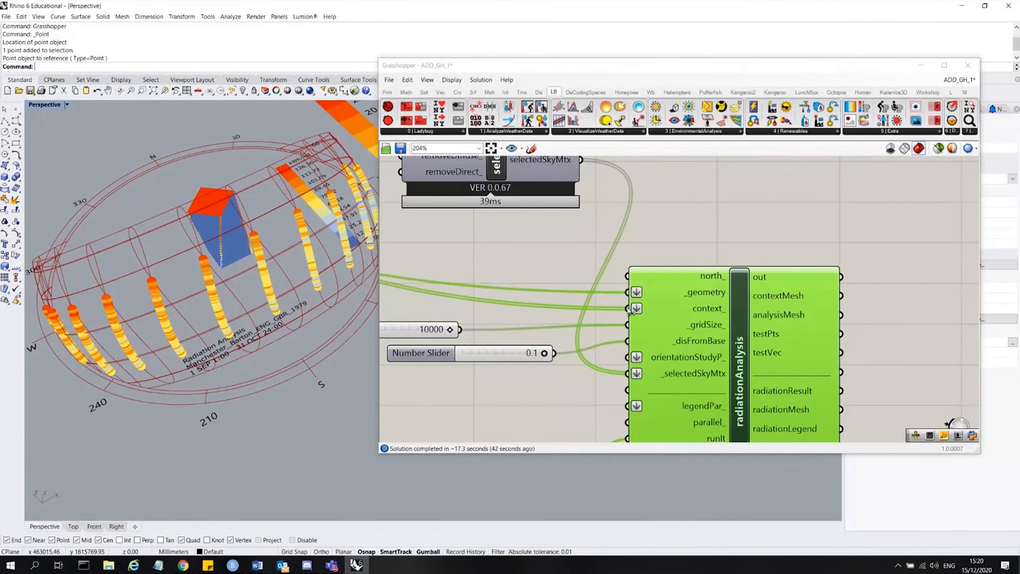
{"action": "scroll", "coordinate": [781, 361], "scroll_direction": "down", "scroll_amount": 3}
Restrict the preview to the selected radiationAnalysis component.
{"action": "left_click", "coordinate": [637, 249]}
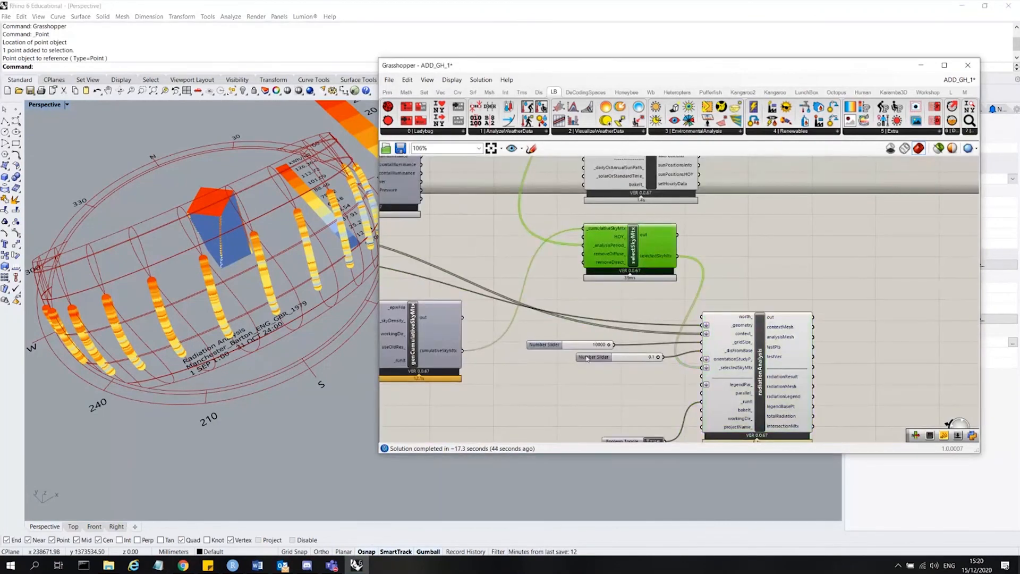
{"action": "left_click", "coordinate": [742, 312]}
{"action": "left_click", "coordinate": [952, 148]}
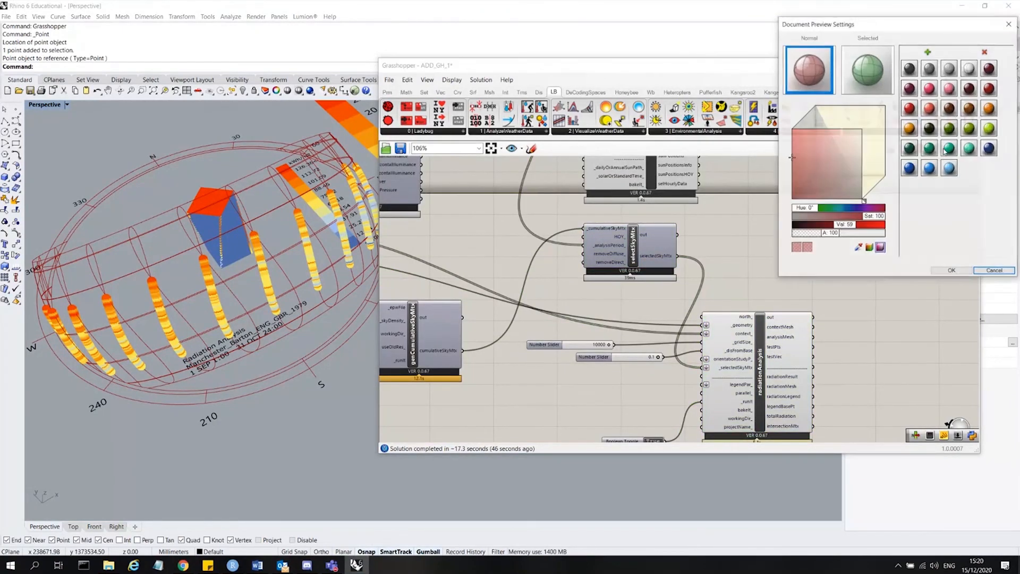
{"action": "left_click", "coordinate": [1009, 23]}
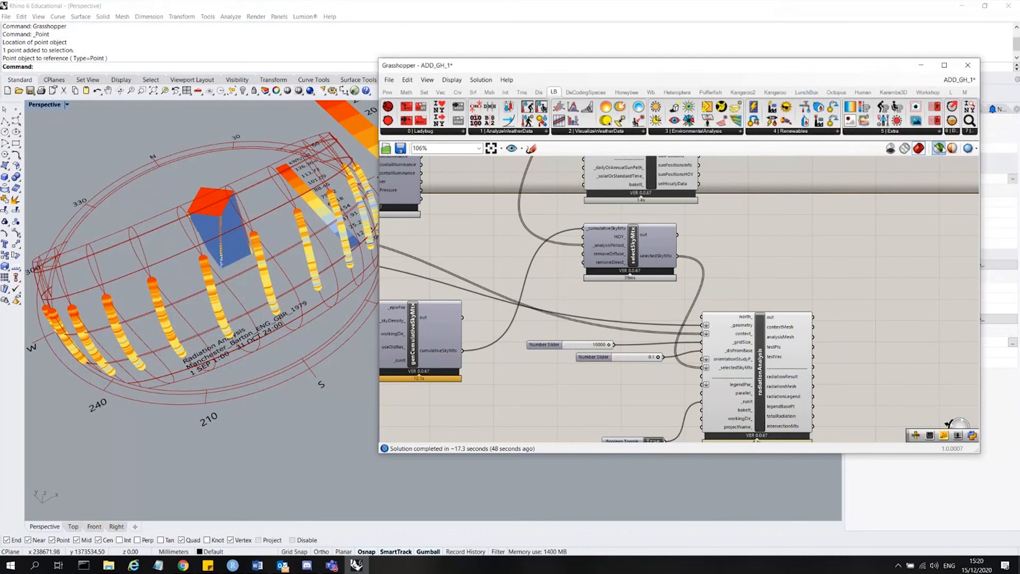
{"action": "left_click", "coordinate": [809, 322]}
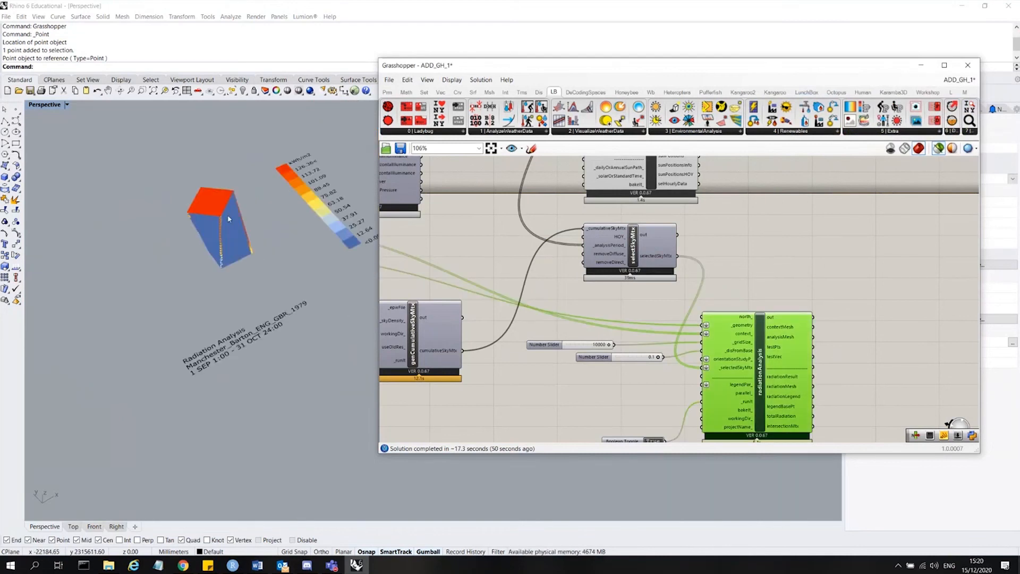
Examine the radiation colours on the building and legend in the viewport.
{"action": "scroll", "coordinate": [247, 178], "scroll_direction": "up", "scroll_amount": 5}
{"action": "scroll", "coordinate": [247, 178], "scroll_direction": "down", "scroll_amount": 2}
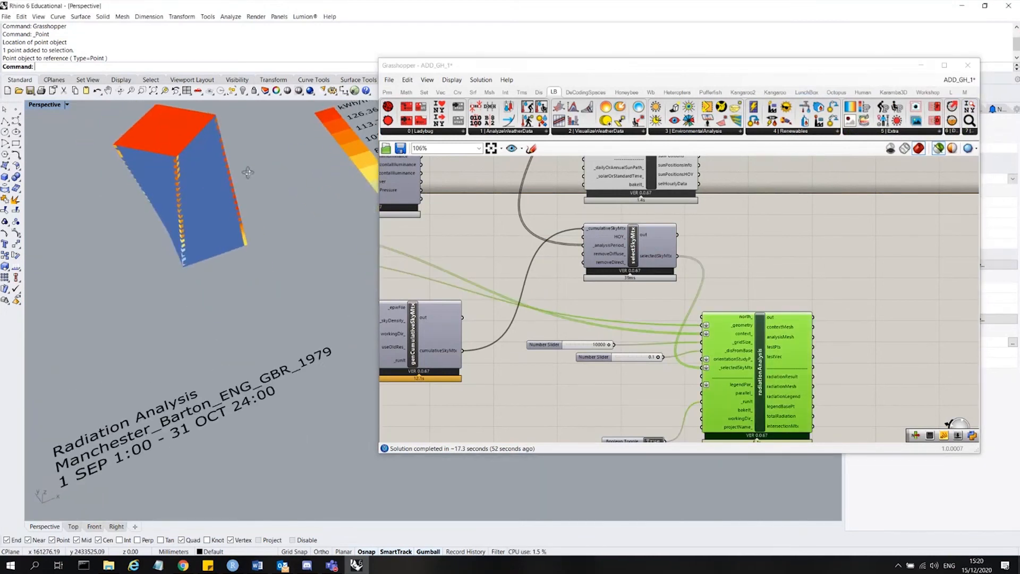
{"action": "scroll", "coordinate": [254, 321], "scroll_direction": "down", "scroll_amount": 8}
{"action": "right_click_drag", "start_coordinate": [253, 320], "coordinate": [219, 198]}
{"action": "scroll", "coordinate": [202, 164], "scroll_direction": "up", "scroll_amount": 9}
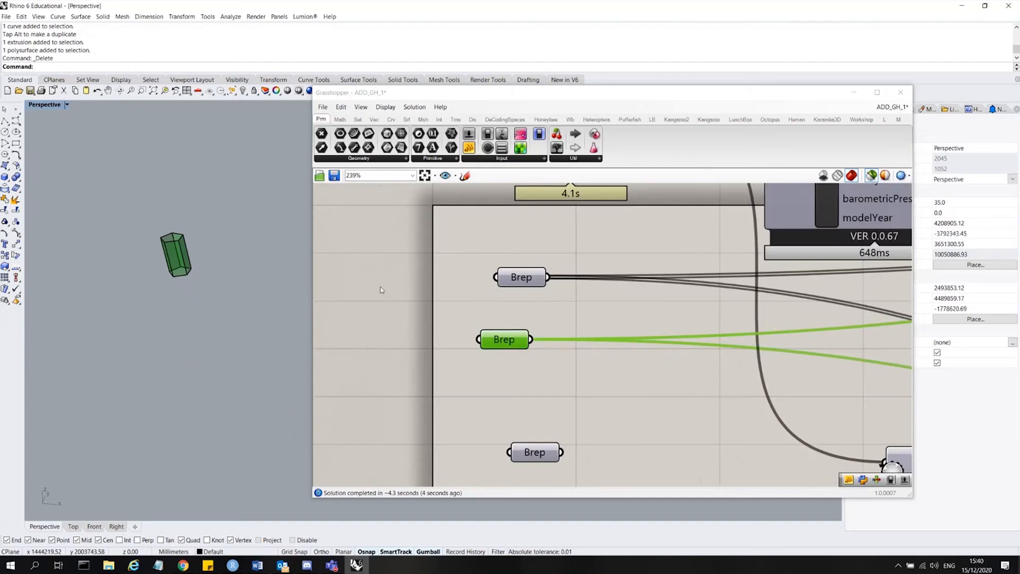
{"action": "scroll", "coordinate": [611, 271], "scroll_direction": "down", "scroll_amount": 5}
{"action": "scroll", "coordinate": [611, 271], "scroll_direction": "up", "scroll_amount": 3}
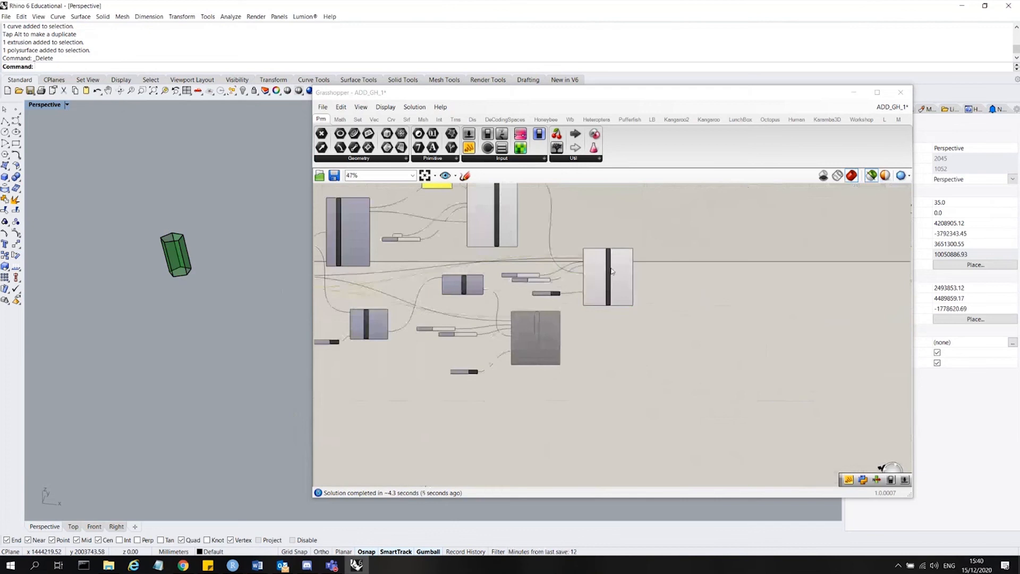
Select the sunlightHoursAnalysis component and examine the results on the new hexagonal tower.
{"action": "left_click", "coordinate": [612, 271]}
{"action": "scroll", "coordinate": [186, 243], "scroll_direction": "up", "scroll_amount": 10}
{"action": "scroll", "coordinate": [221, 238], "scroll_direction": "down", "scroll_amount": 6}
{"action": "right_click_drag", "start_coordinate": [234, 241], "coordinate": [200, 256]}
{"action": "right_click_drag", "start_coordinate": [221, 234], "coordinate": [243, 236]}
{"action": "scroll", "coordinate": [242, 233], "scroll_direction": "up", "scroll_amount": 6}
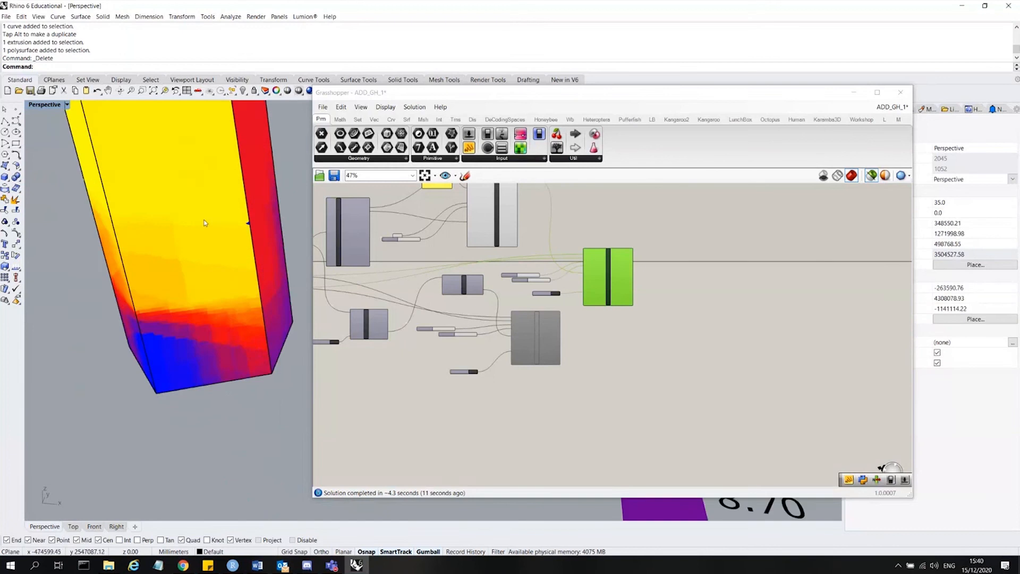
{"action": "scroll", "coordinate": [176, 308], "scroll_direction": "down", "scroll_amount": 2}
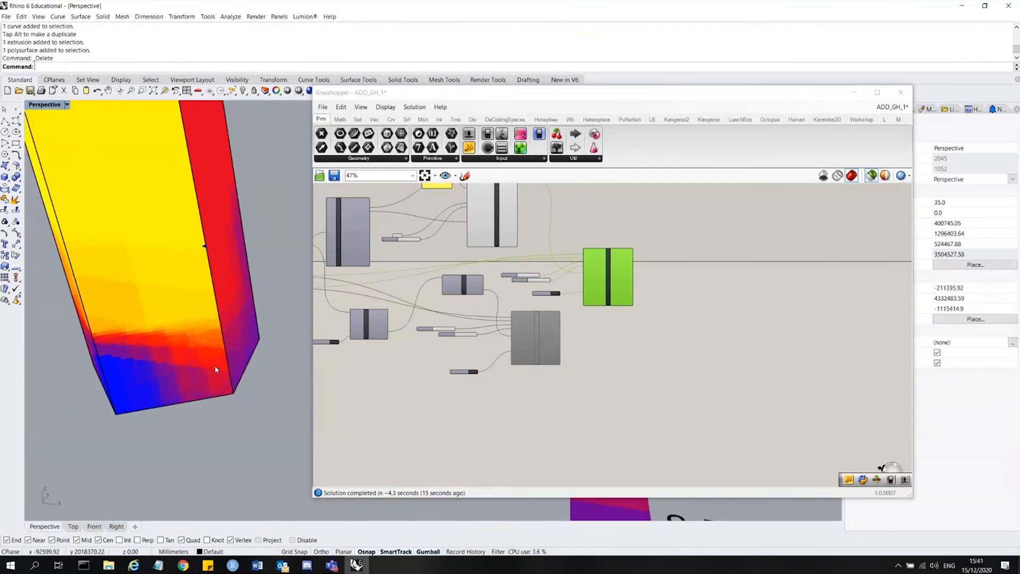
{"action": "scroll", "coordinate": [212, 357], "scroll_direction": "down", "scroll_amount": 5}
{"action": "scroll", "coordinate": [549, 280], "scroll_direction": "up", "scroll_amount": 5}
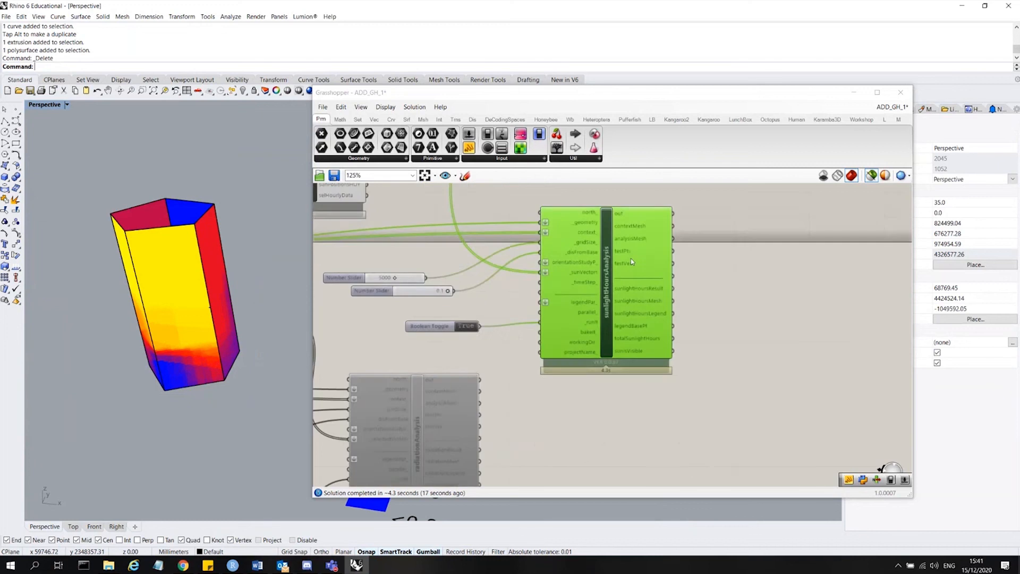
{"action": "scroll", "coordinate": [623, 360], "scroll_direction": "down", "scroll_amount": 3}
{"action": "scroll", "coordinate": [561, 391], "scroll_direction": "up", "scroll_amount": 3}
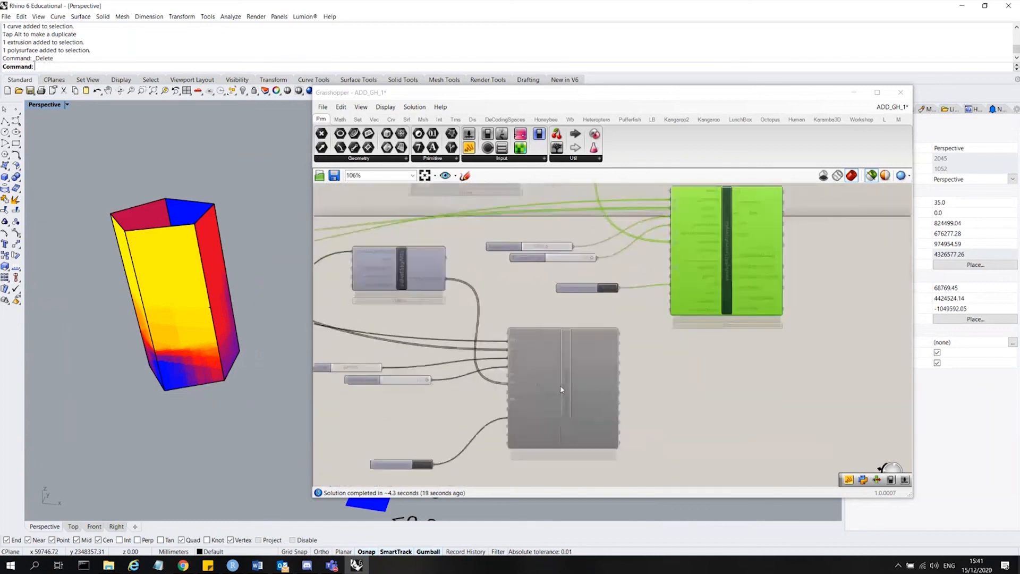
Enable the radiationAnalysis component.
{"action": "left_click", "coordinate": [562, 392]}
{"action": "right_click", "coordinate": [524, 290]}
{"action": "left_click", "coordinate": [666, 338]}
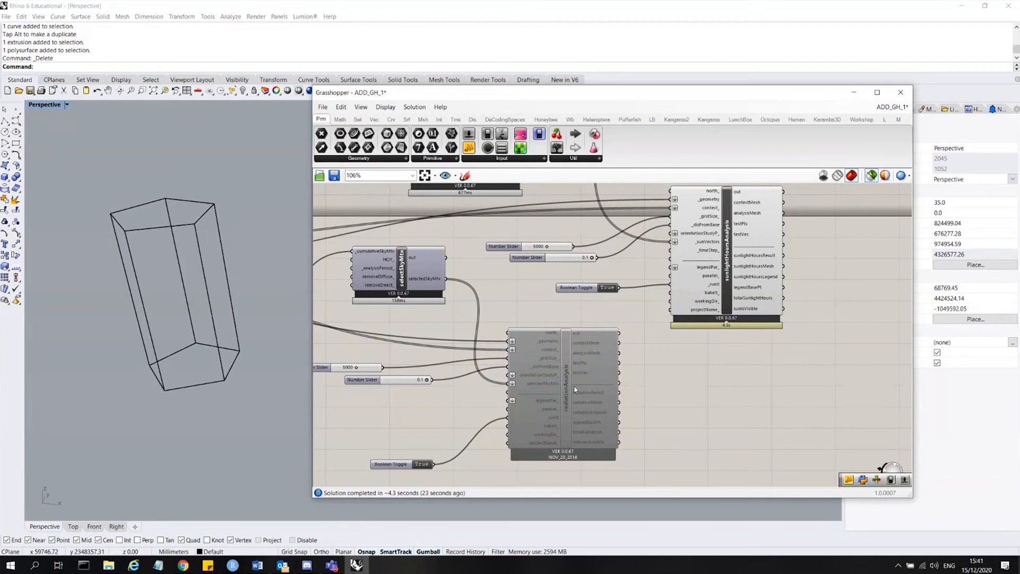
{"action": "left_click", "coordinate": [564, 375]}
{"action": "right_click", "coordinate": [542, 318]}
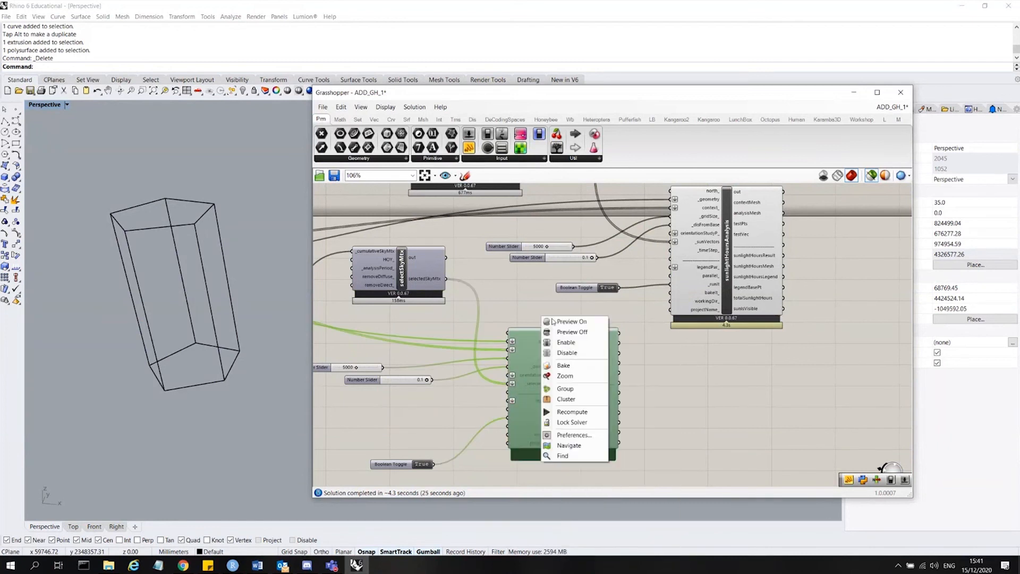
{"action": "left_click", "coordinate": [566, 342]}
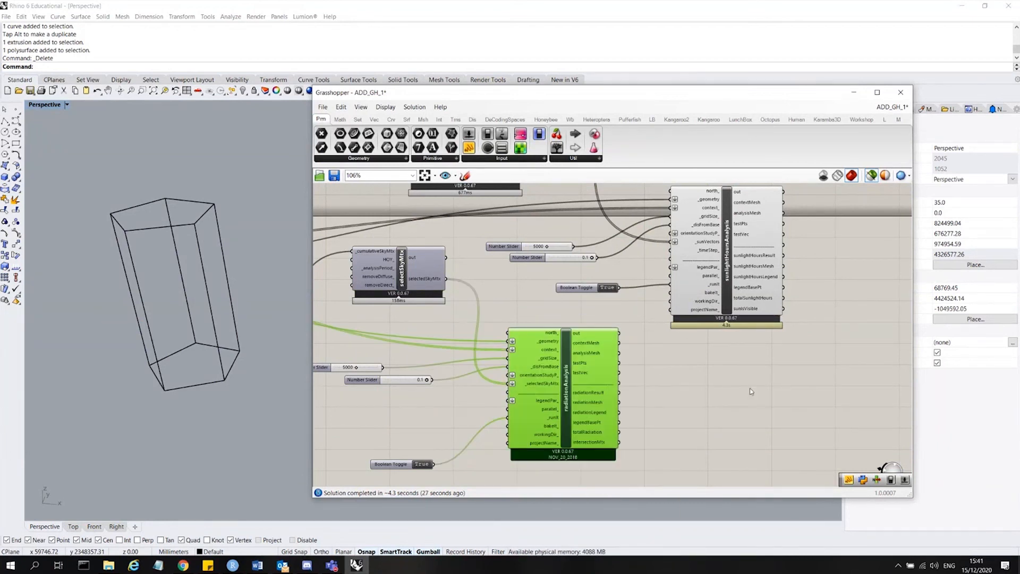
Select the context Brep parameters to check which geometry they reference.
{"action": "scroll", "coordinate": [696, 402], "scroll_direction": "down", "scroll_amount": 5}
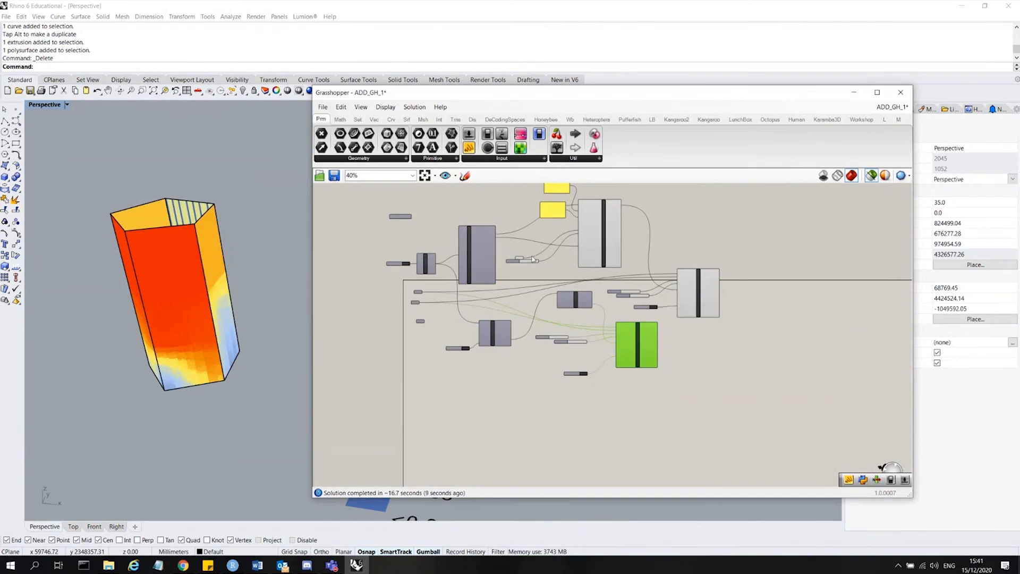
{"action": "scroll", "coordinate": [534, 259], "scroll_direction": "up", "scroll_amount": 3}
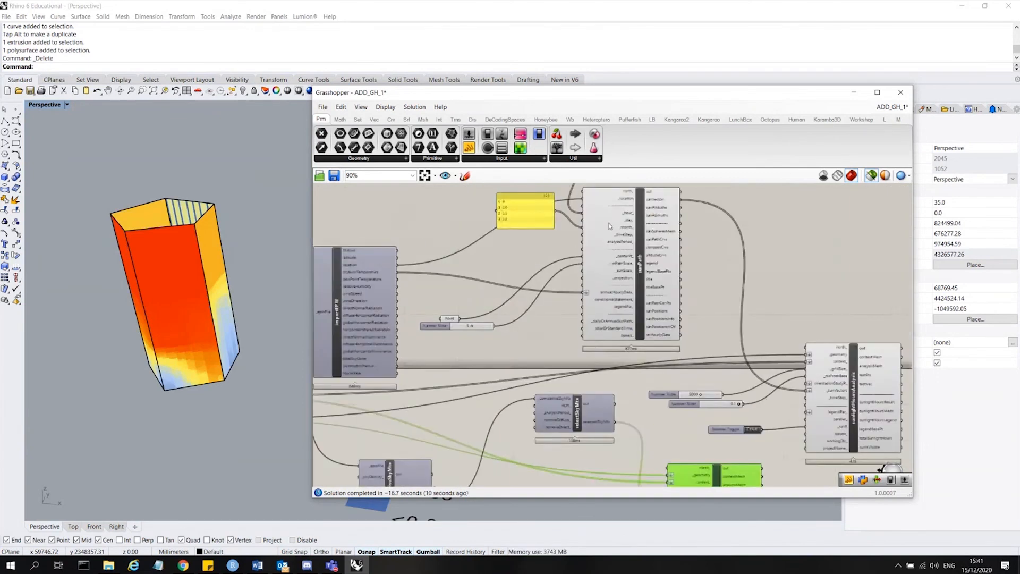
{"action": "scroll", "coordinate": [447, 354], "scroll_direction": "down", "scroll_amount": 2}
{"action": "left_click_drag", "start_coordinate": [446, 354], "coordinate": [437, 341]}
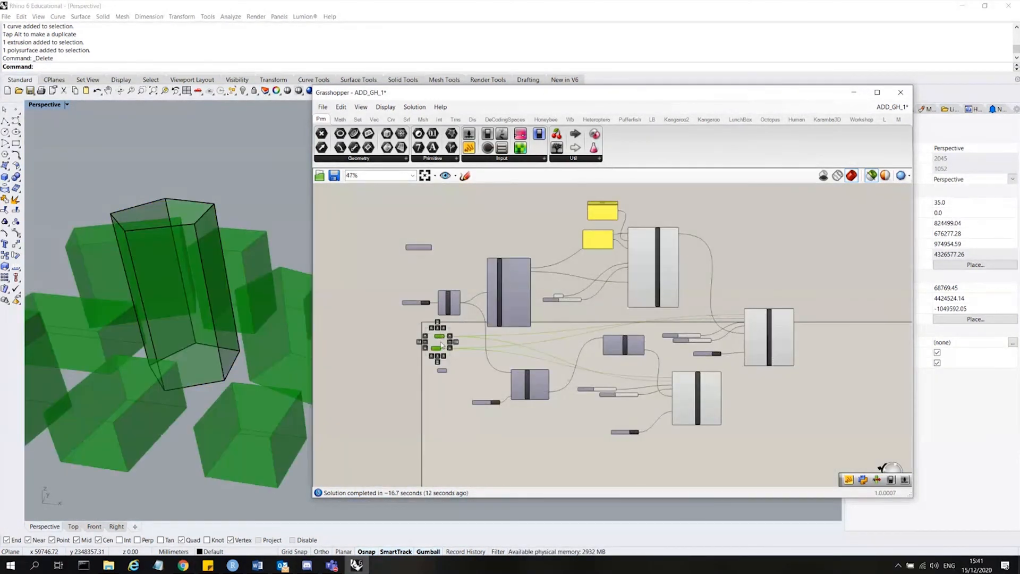
{"action": "left_click", "coordinate": [446, 350]}
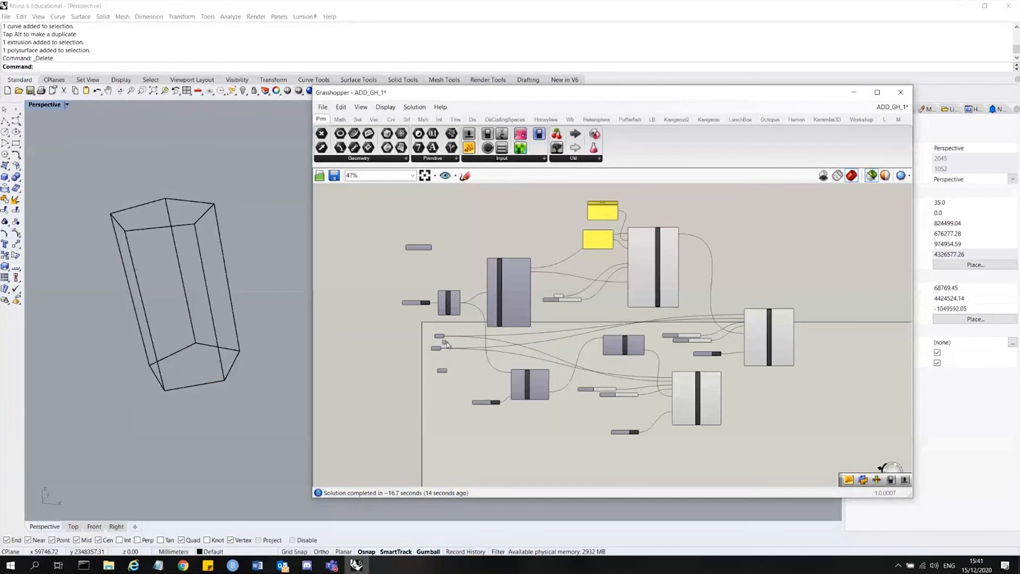
{"action": "left_click", "coordinate": [438, 337]}
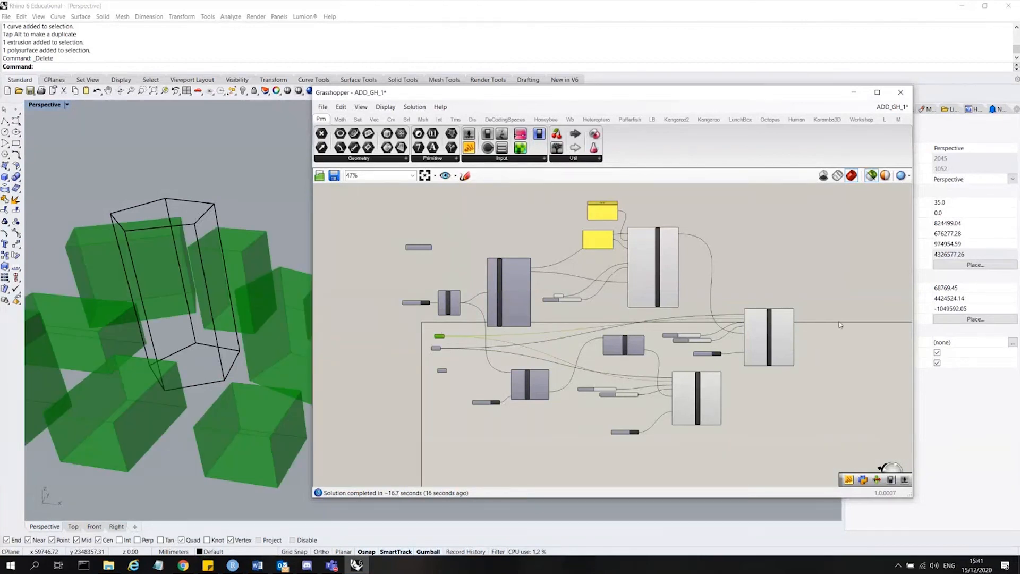
Examine the sunlightHoursAnalysis outputs and the testVec description, and orbit around the tower's sunlight hours colours.
{"action": "scroll", "coordinate": [840, 325], "scroll_direction": "up", "scroll_amount": 2}
{"action": "scroll", "coordinate": [770, 334], "scroll_direction": "up", "scroll_amount": 3}
{"action": "left_click", "coordinate": [817, 282]}
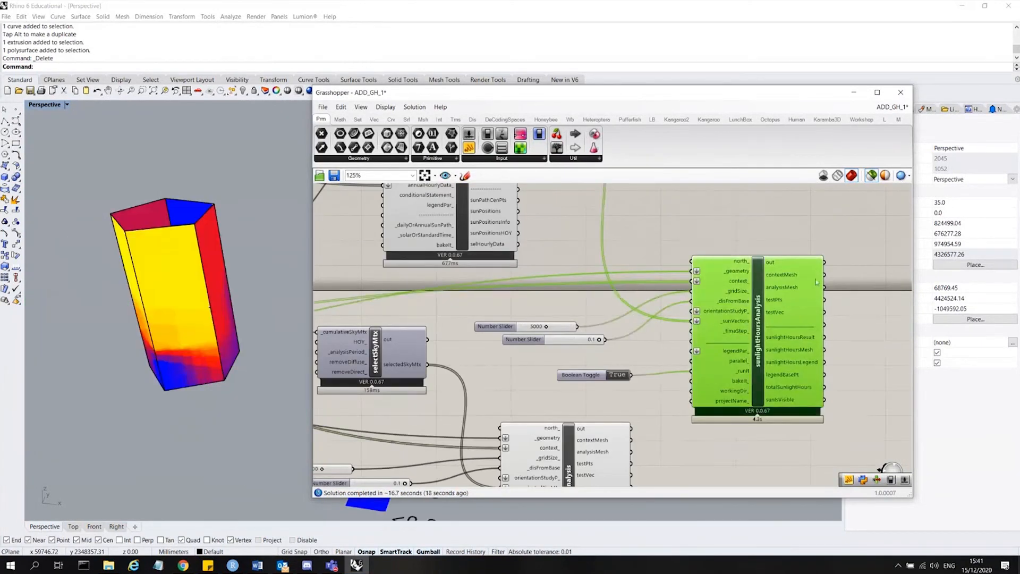
{"action": "mouse_move", "coordinate": [715, 325]}
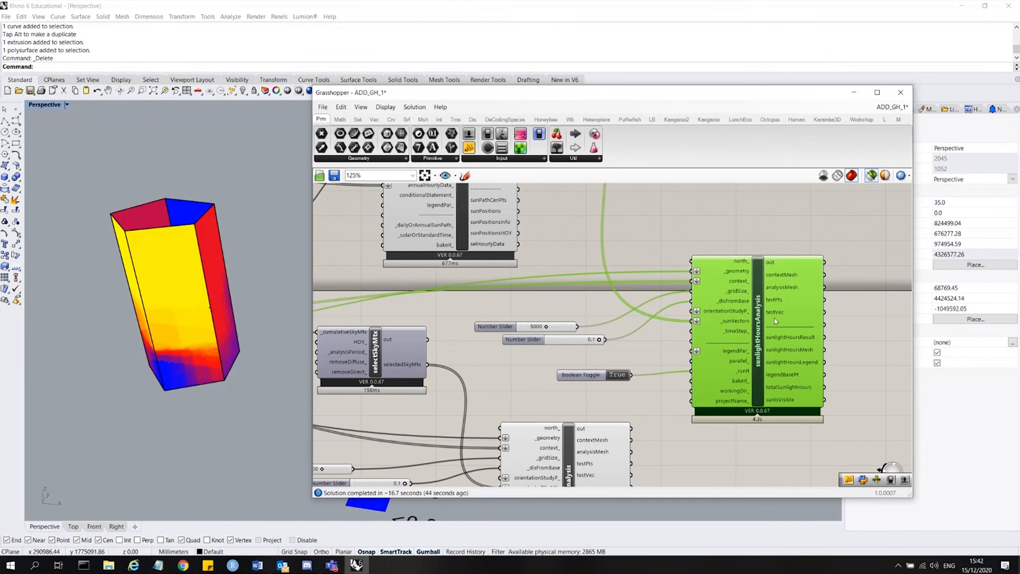
{"action": "mouse_move", "coordinate": [773, 318]}
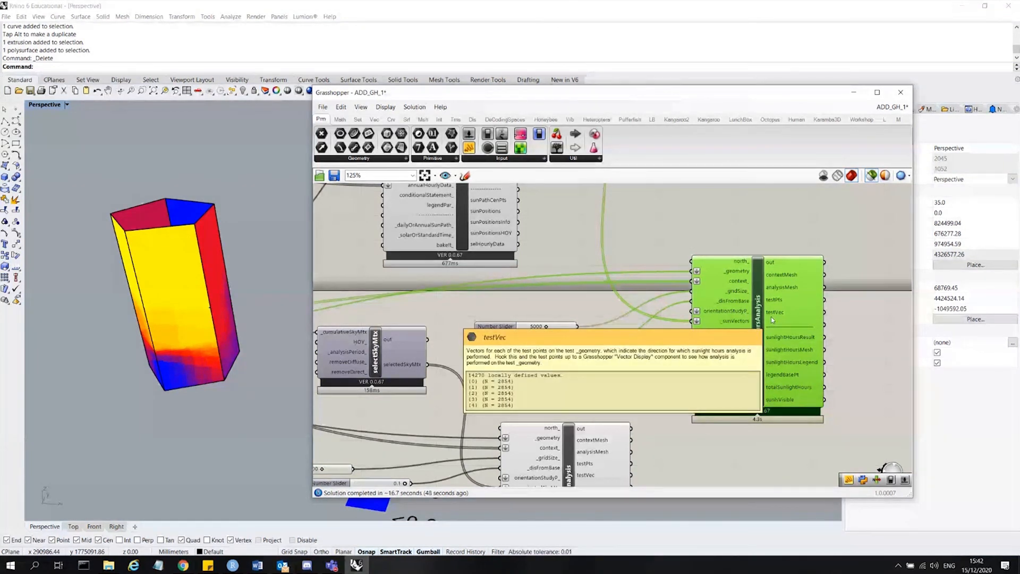
{"action": "scroll", "coordinate": [745, 261], "scroll_direction": "down", "scroll_amount": 2}
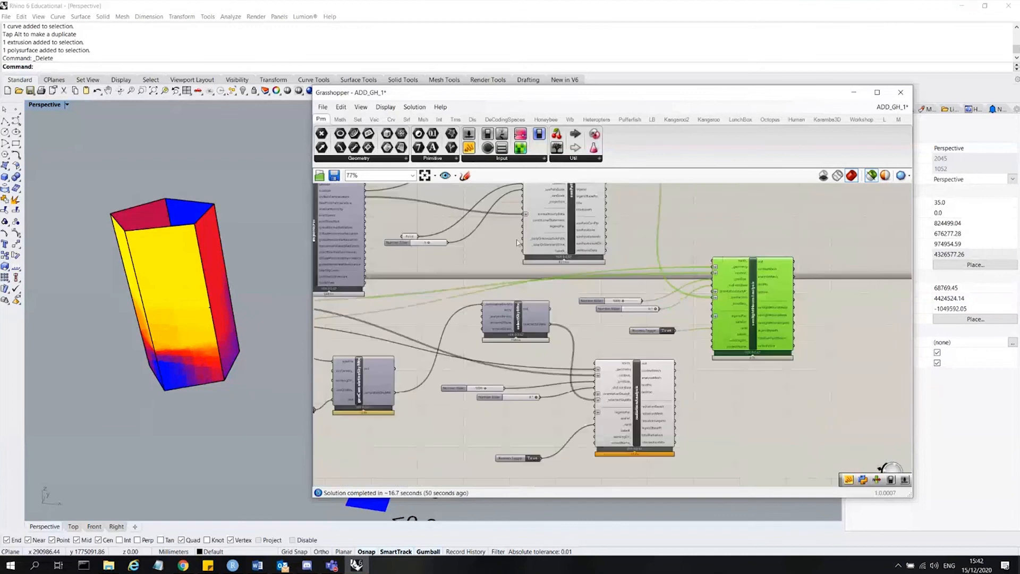
{"action": "scroll", "coordinate": [192, 264], "scroll_direction": "down", "scroll_amount": 5}
{"action": "right_click_drag", "start_coordinate": [193, 264], "coordinate": [178, 275]}
{"action": "scroll", "coordinate": [235, 276], "scroll_direction": "up", "scroll_amount": 4}
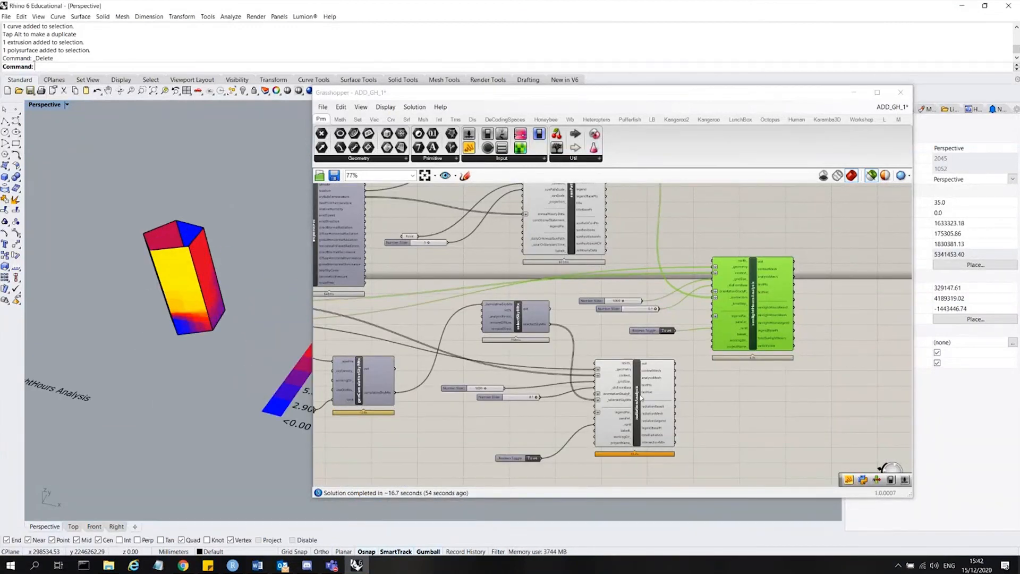
Select the radiationAnalysis and sunlightHoursAnalysis components in turn and compare their colour results and legends on the tower.
{"action": "left_click", "coordinate": [642, 397]}
{"action": "scroll", "coordinate": [190, 296], "scroll_direction": "down", "scroll_amount": 2}
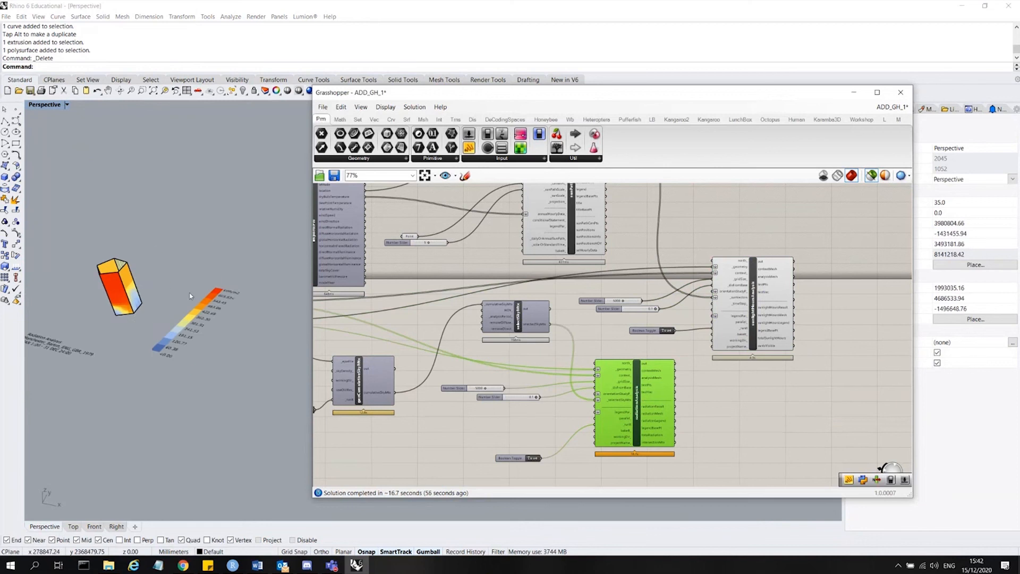
{"action": "scroll", "coordinate": [197, 296], "scroll_direction": "up", "scroll_amount": 1}
{"action": "scroll", "coordinate": [232, 296], "scroll_direction": "up", "scroll_amount": 4}
{"action": "scroll", "coordinate": [266, 282], "scroll_direction": "down", "scroll_amount": 2}
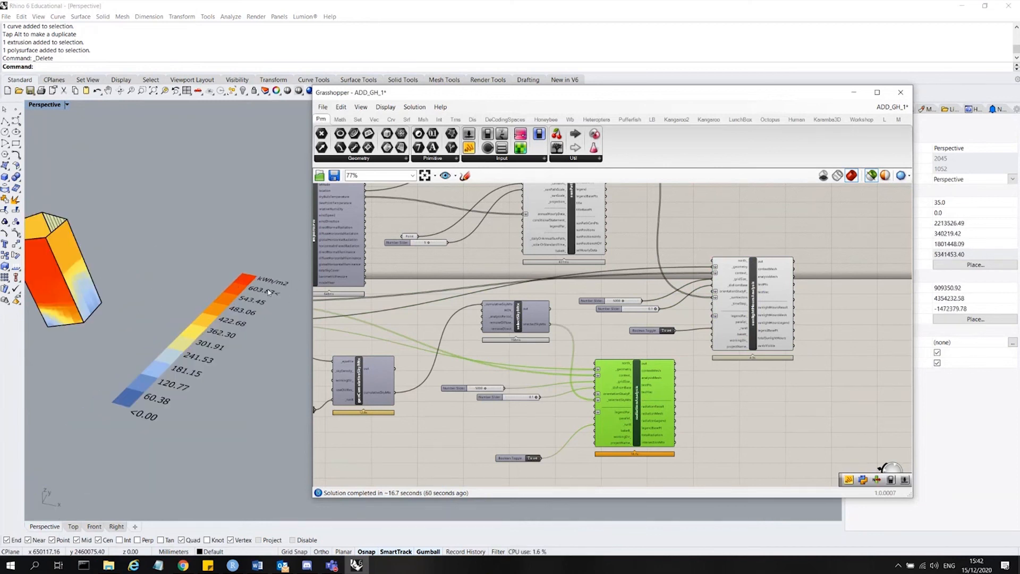
{"action": "scroll", "coordinate": [212, 298], "scroll_direction": "down", "scroll_amount": 1}
{"action": "scroll", "coordinate": [133, 306], "scroll_direction": "up", "scroll_amount": 5}
{"action": "scroll", "coordinate": [188, 356], "scroll_direction": "down", "scroll_amount": 2}
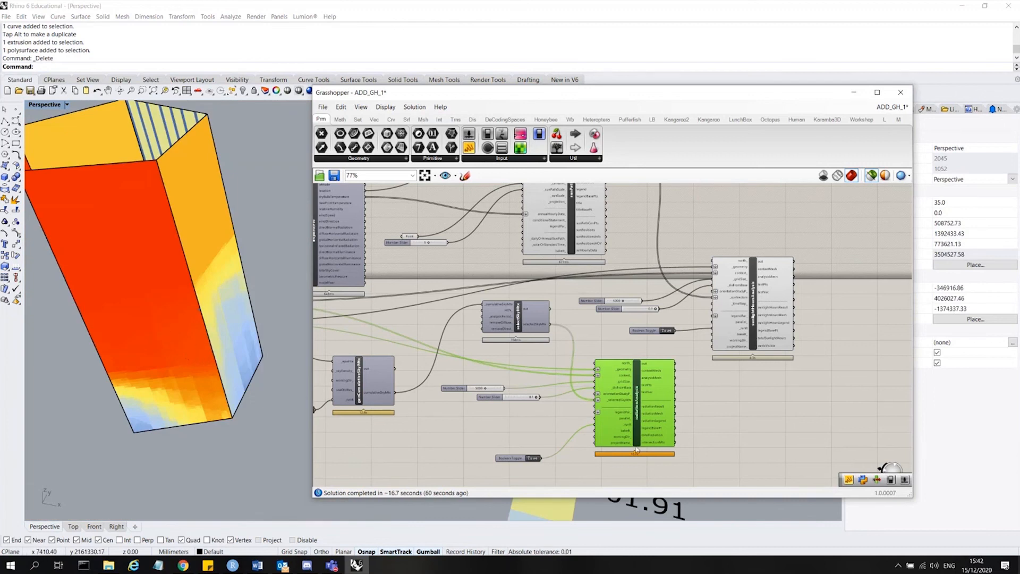
{"action": "scroll", "coordinate": [637, 449], "scroll_direction": "down", "scroll_amount": 1}
{"action": "left_click", "coordinate": [740, 330]}
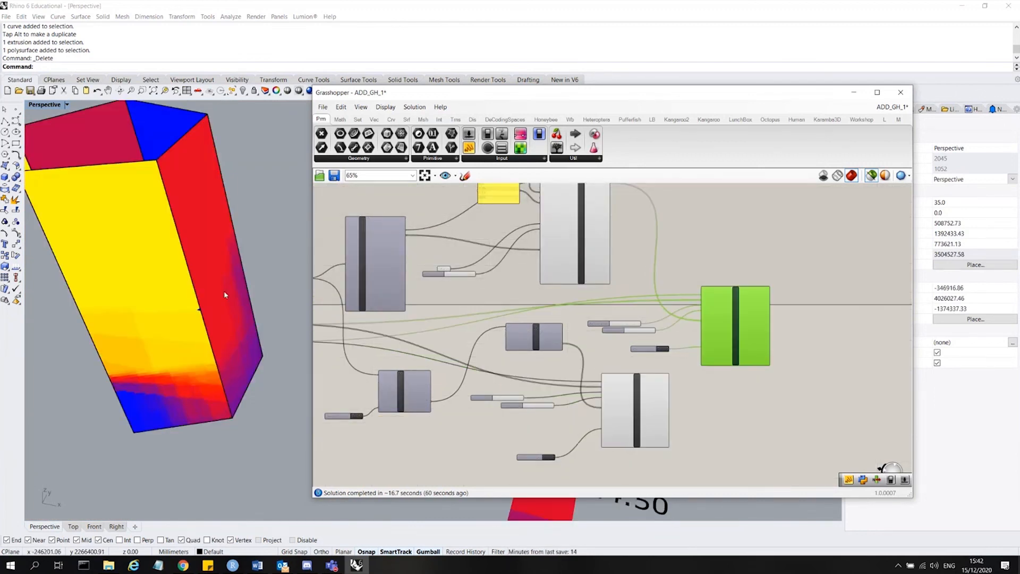
{"action": "scroll", "coordinate": [149, 340], "scroll_direction": "down", "scroll_amount": 10}
{"action": "scroll", "coordinate": [295, 335], "scroll_direction": "up", "scroll_amount": 5}
{"action": "scroll", "coordinate": [296, 337], "scroll_direction": "down", "scroll_amount": 3}
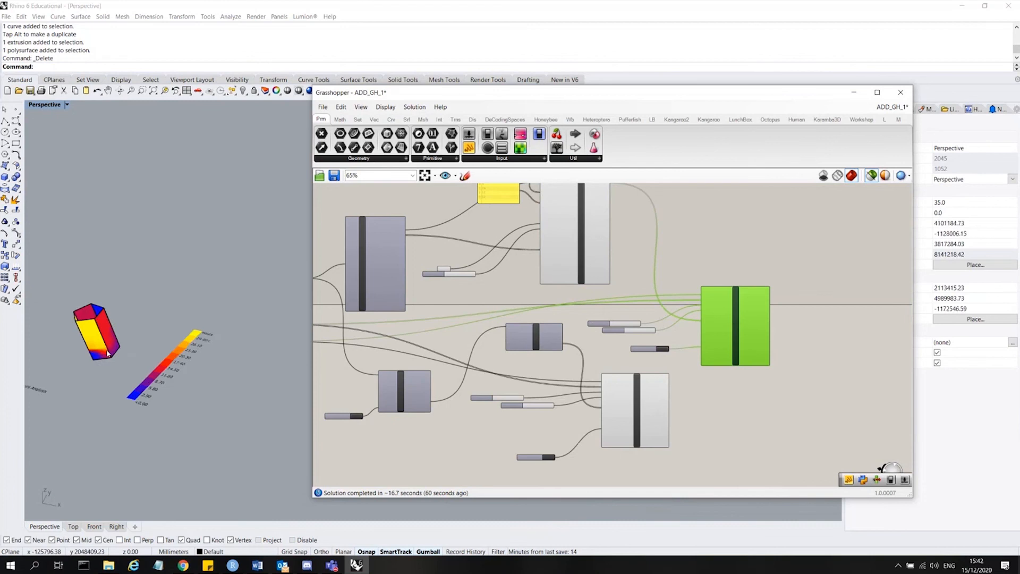
{"action": "scroll", "coordinate": [108, 352], "scroll_direction": "up", "scroll_amount": 4}
{"action": "left_click", "coordinate": [623, 414]}
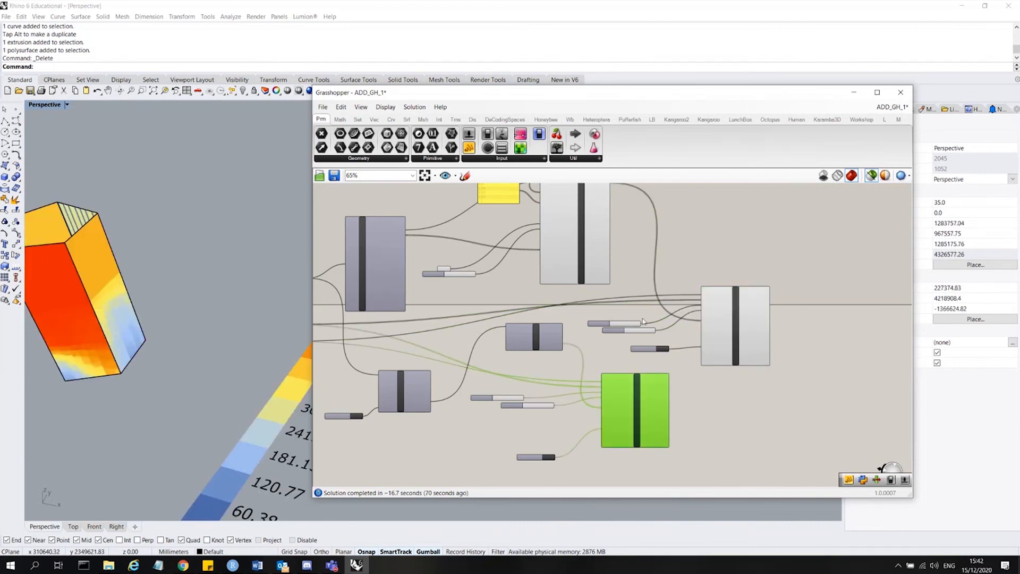
Select the analysis components and the whole definition to examine the combined sun path, context and results in the viewport.
{"action": "left_click", "coordinate": [730, 303]}
{"action": "left_click", "coordinate": [649, 393]}
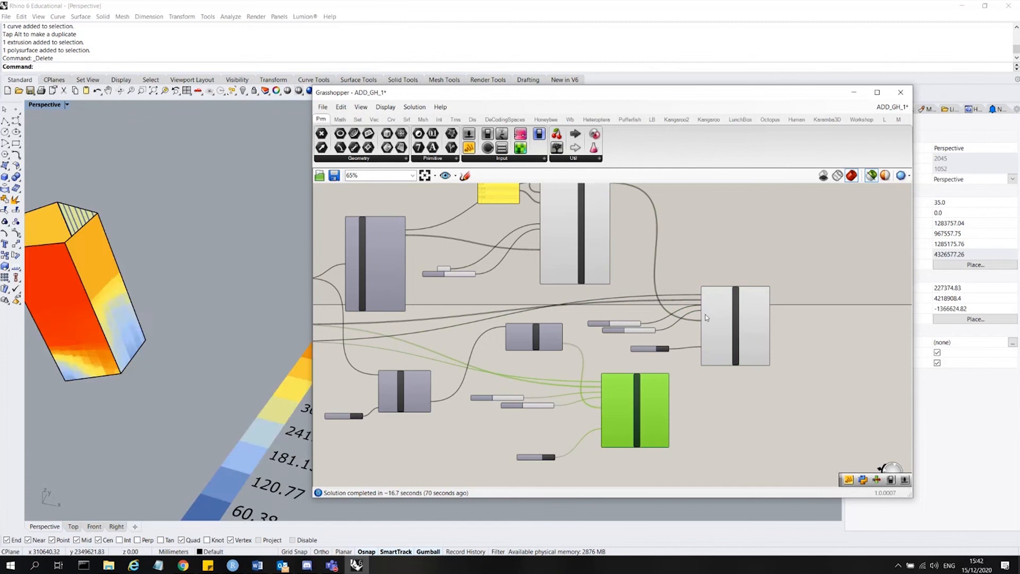
{"action": "left_click", "coordinate": [747, 314]}
{"action": "left_click", "coordinate": [651, 395]}
{"action": "scroll", "coordinate": [163, 282], "scroll_direction": "down", "scroll_amount": 6}
{"action": "right_click_drag", "start_coordinate": [151, 287], "coordinate": [161, 265]}
{"action": "left_click", "coordinate": [683, 263]}
{"action": "scroll", "coordinate": [717, 346], "scroll_direction": "down", "scroll_amount": 2}
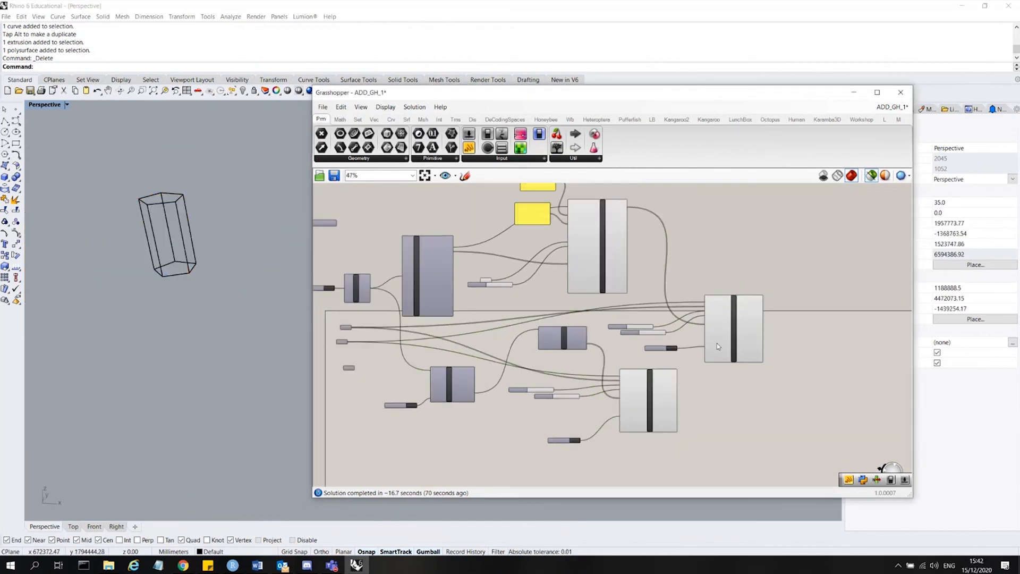
{"action": "scroll", "coordinate": [716, 343], "scroll_direction": "down", "scroll_amount": 1}
{"action": "left_click_drag", "start_coordinate": [750, 400], "coordinate": [417, 234]}
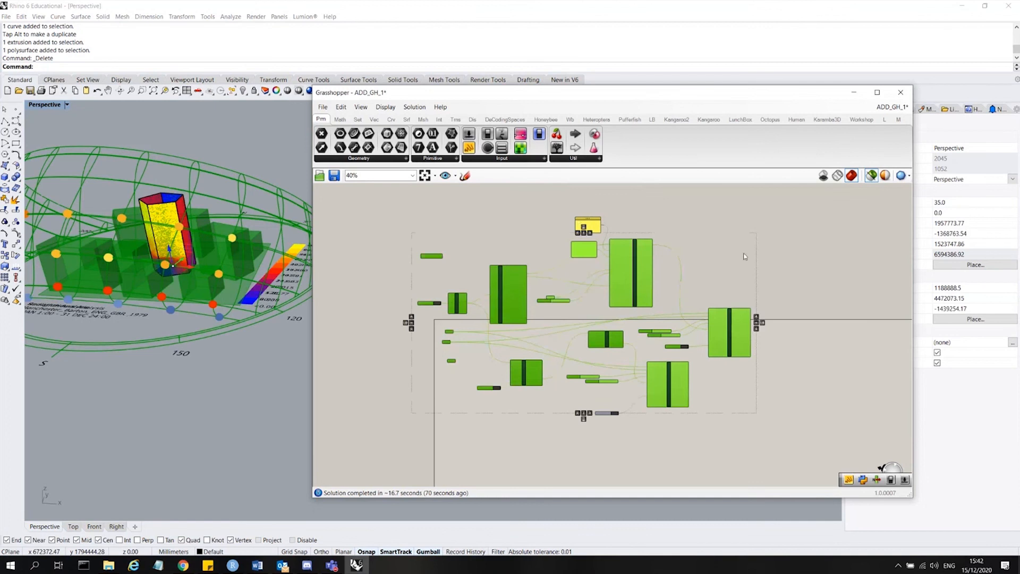
{"action": "mouse_move", "coordinate": [149, 206]}
{"action": "right_mouse_down"}
{"action": "mouse_move", "coordinate": [132, 234]}
{"action": "mouse_move", "coordinate": [156, 222]}
{"action": "right_mouse_up"}
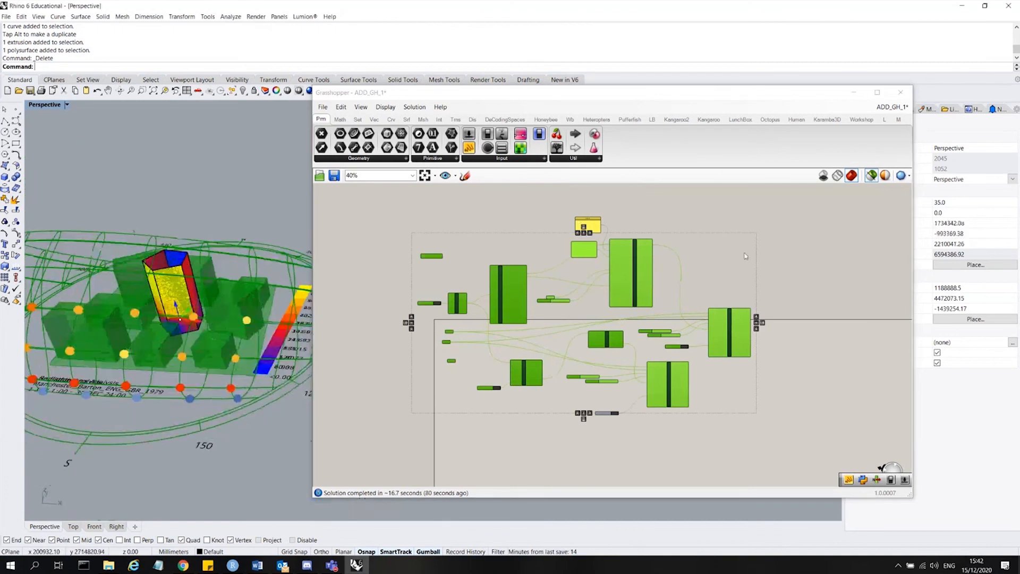
{"action": "left_click", "coordinate": [728, 247]}
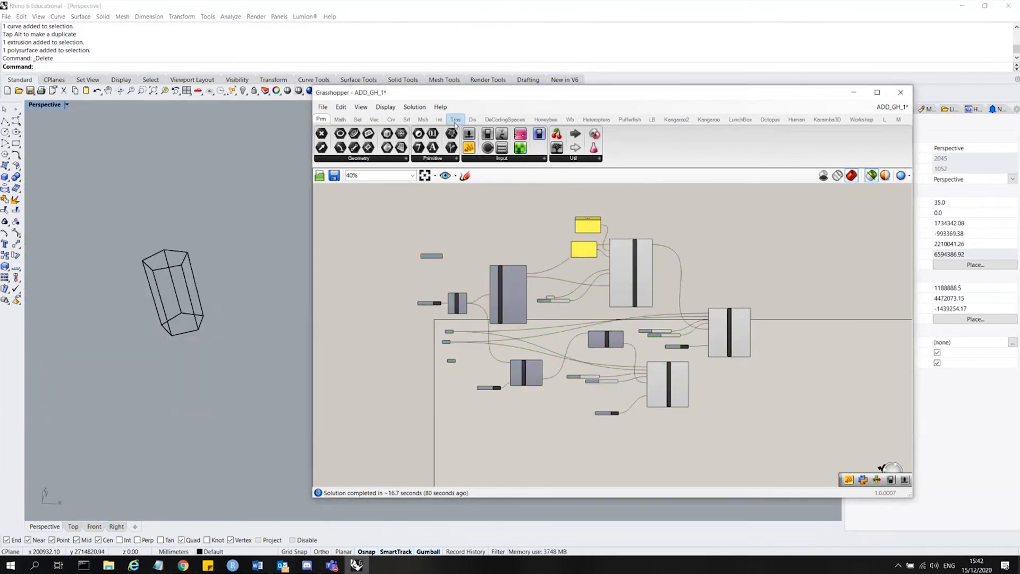
Add a Ladybug viewRose component and connect the context Brep parameter to its _context input.
{"action": "left_click", "coordinate": [422, 120]}
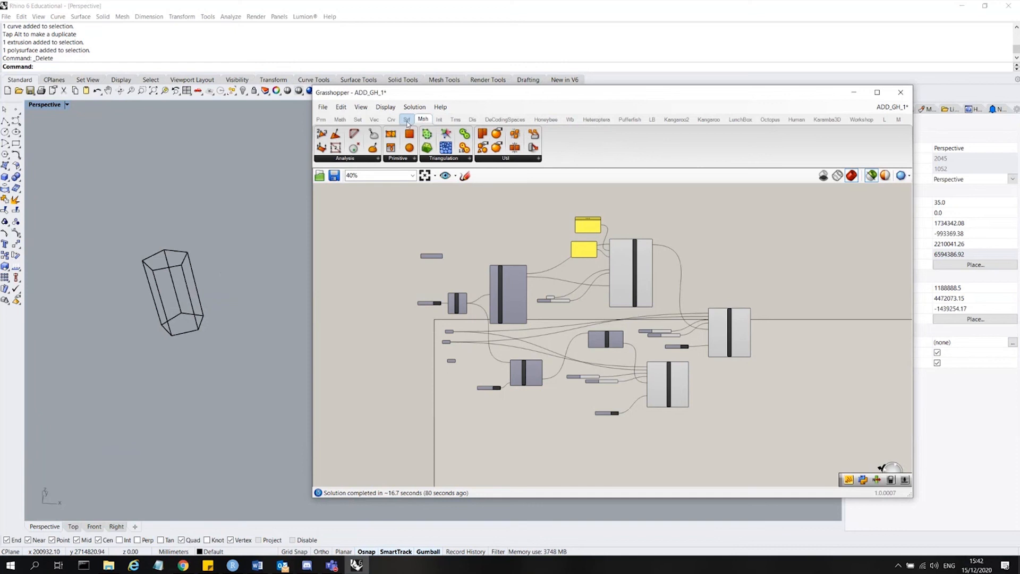
{"action": "left_click", "coordinate": [652, 119]}
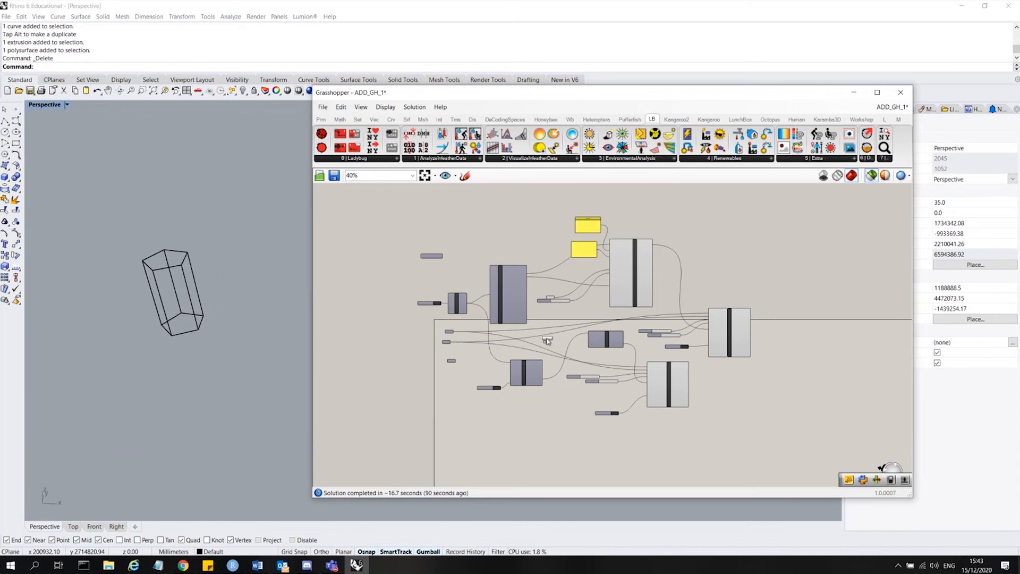
{"action": "scroll", "coordinate": [748, 320], "scroll_direction": "up", "scroll_amount": 3}
{"action": "scroll", "coordinate": [748, 319], "scroll_direction": "down", "scroll_amount": 3}
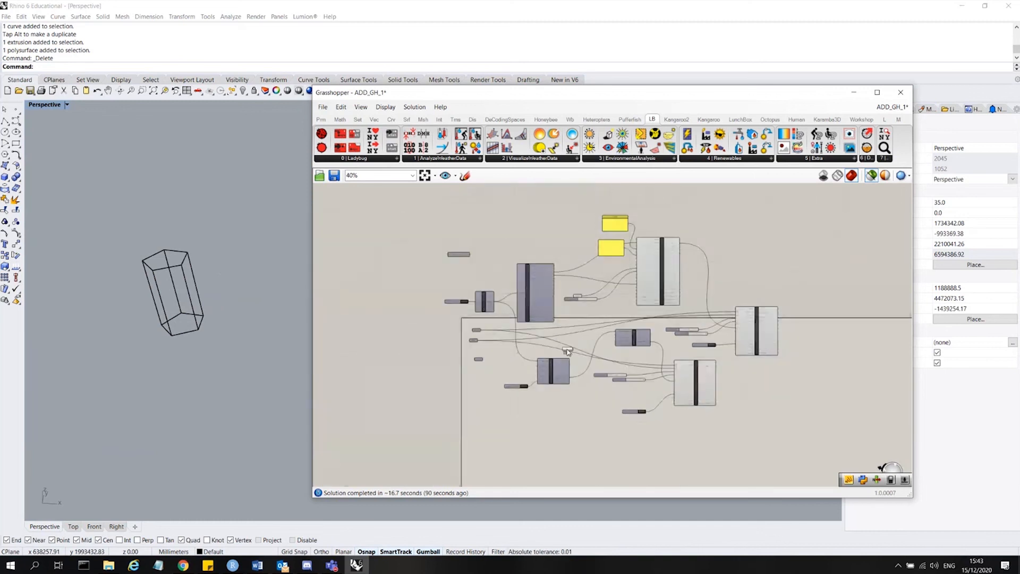
{"action": "scroll", "coordinate": [768, 229], "scroll_direction": "up", "scroll_amount": 5}
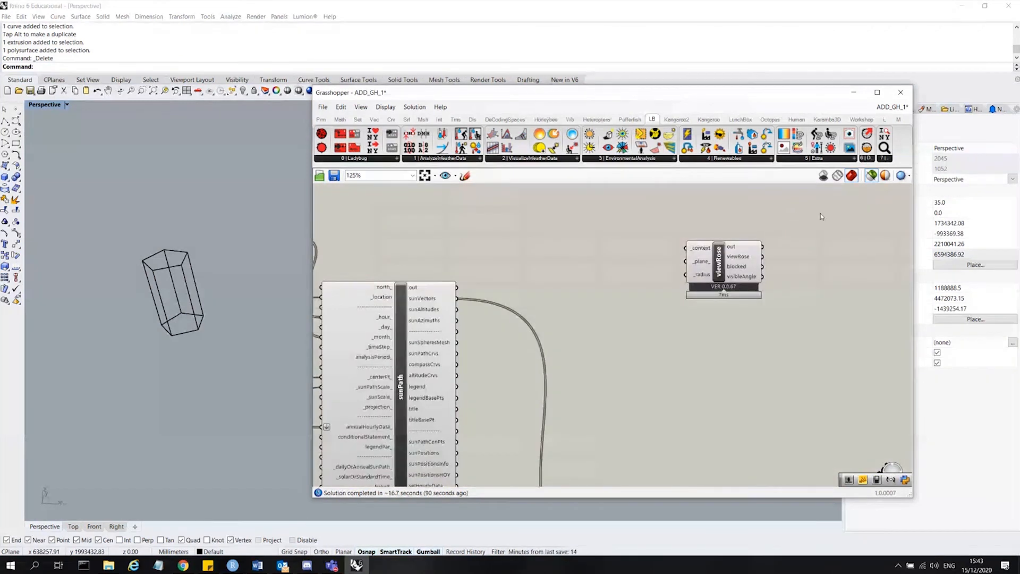
{"action": "scroll", "coordinate": [821, 213], "scroll_direction": "down", "scroll_amount": 5}
{"action": "left_click", "coordinate": [499, 374]}
{"action": "scroll", "coordinate": [499, 375], "scroll_direction": "up", "scroll_amount": 5}
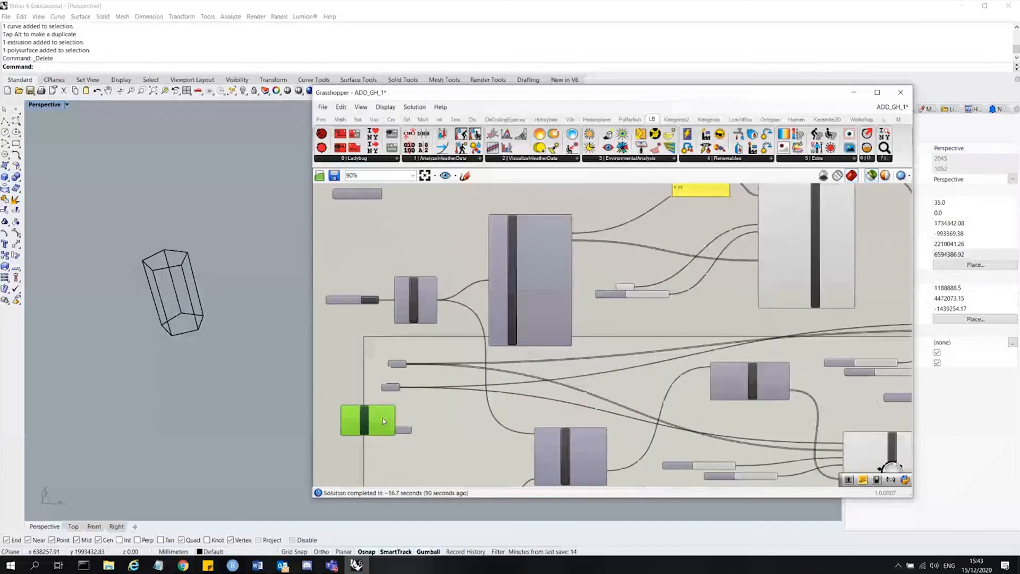
{"action": "left_click", "coordinate": [416, 298]}
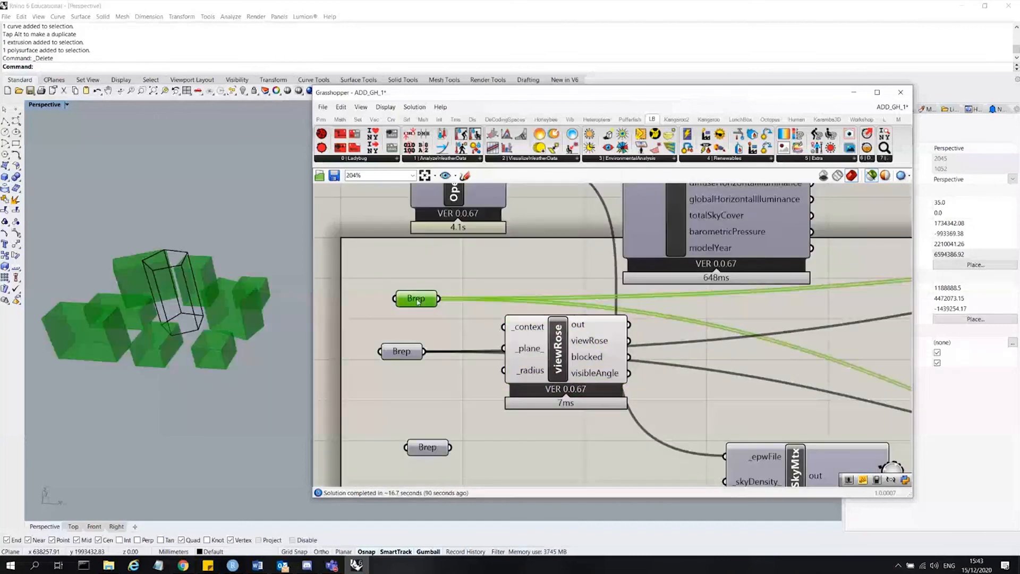
{"action": "left_click_drag", "start_coordinate": [439, 298], "coordinate": [521, 334]}
{"action": "left_click", "coordinate": [541, 349]}
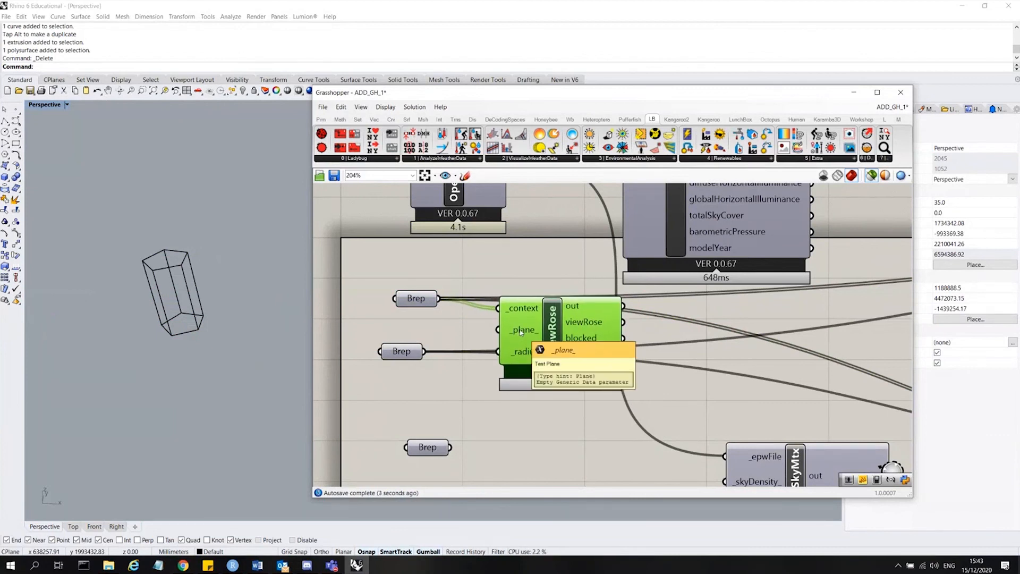
Create a number slider set to 50000 and connect it to the viewRose _radius input.
{"action": "double_click", "coordinate": [531, 417]}
{"action": "type", "text": "30"}
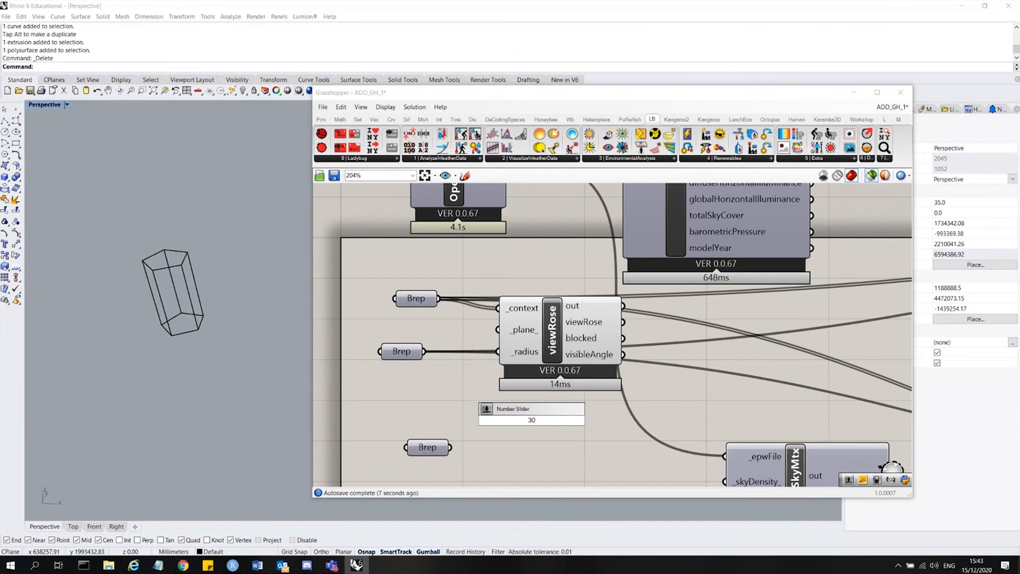
{"action": "key", "text": "BackSpace"}
{"action": "key", "text": "BackSpace"}
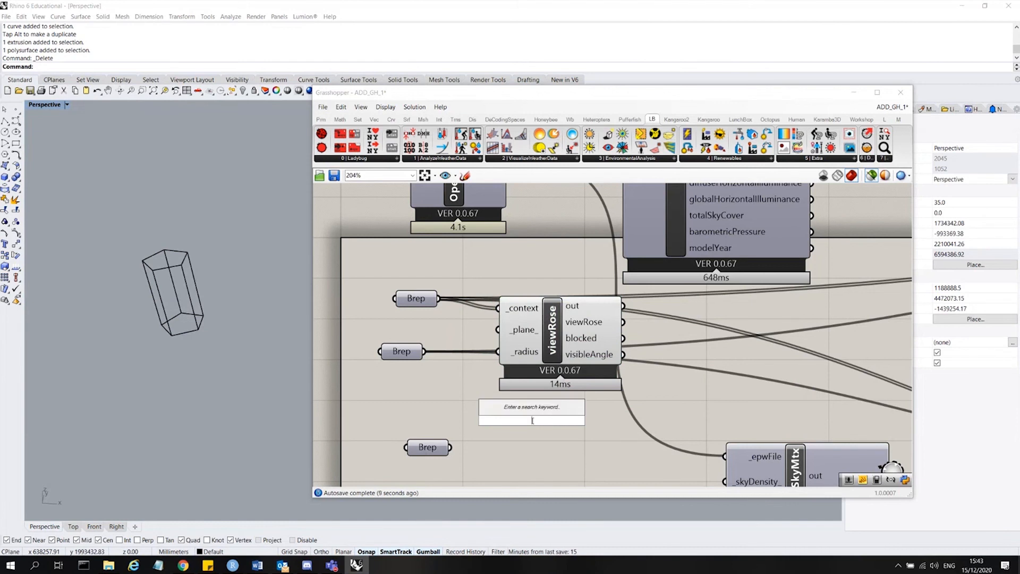
{"action": "type", "text": "50000"}
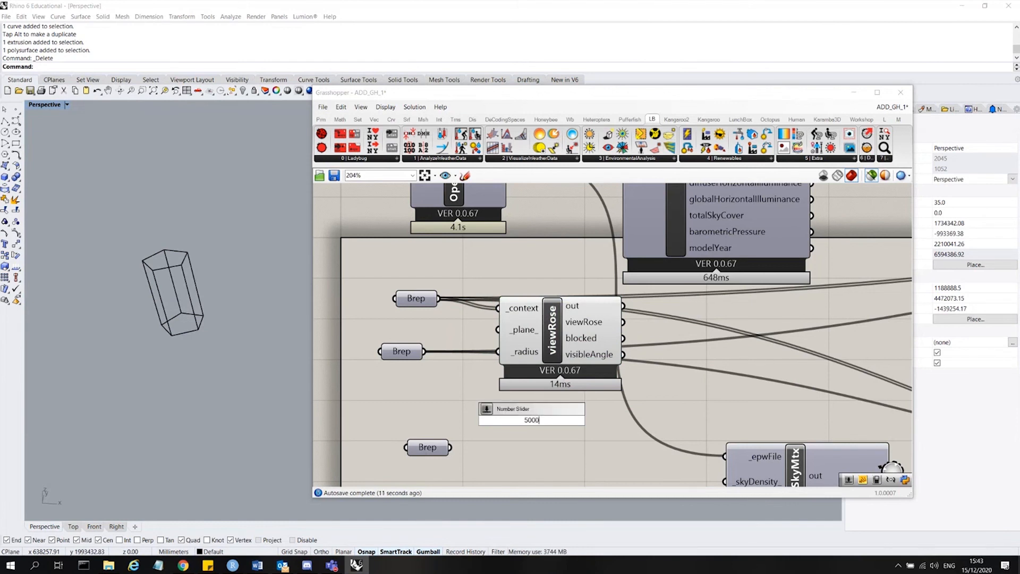
{"action": "key", "text": "Return"}
{"action": "left_click_drag", "start_coordinate": [618, 420], "coordinate": [513, 362]}
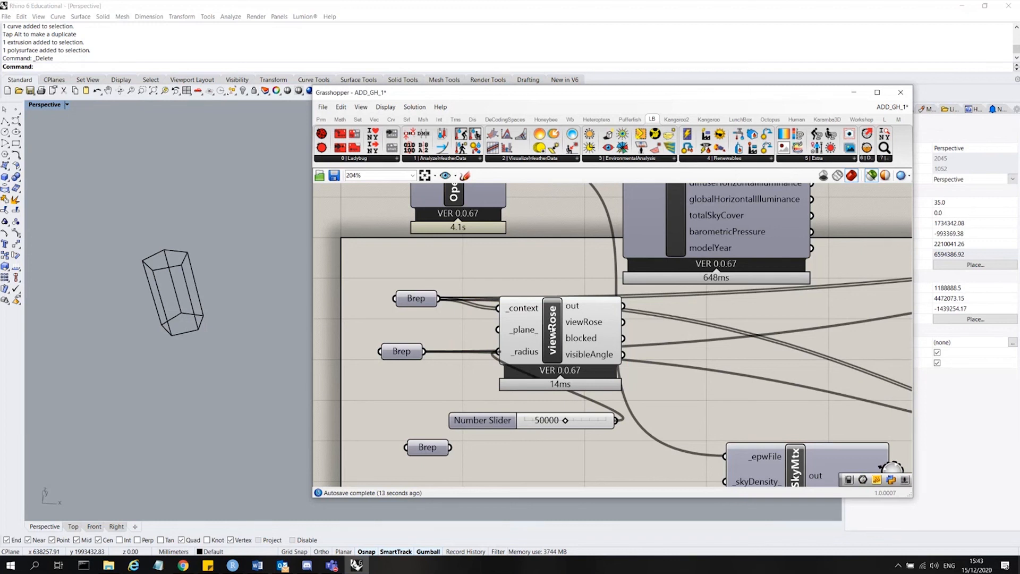
{"action": "left_click_drag", "start_coordinate": [552, 329], "coordinate": [754, 377]}
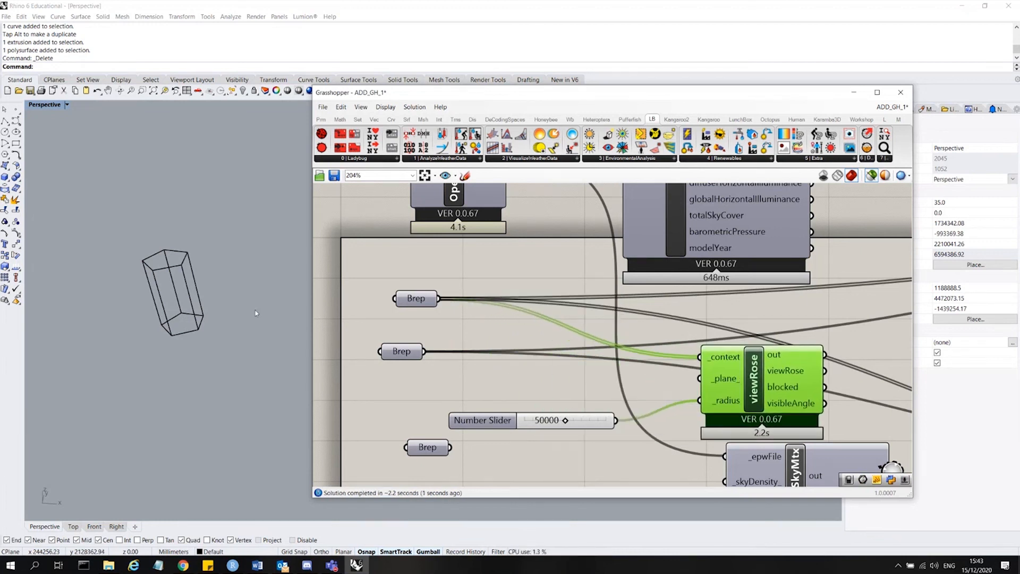
Place a Rhino point at the centre of the hexagonal tower's base.
{"action": "left_click", "coordinate": [16, 109]}
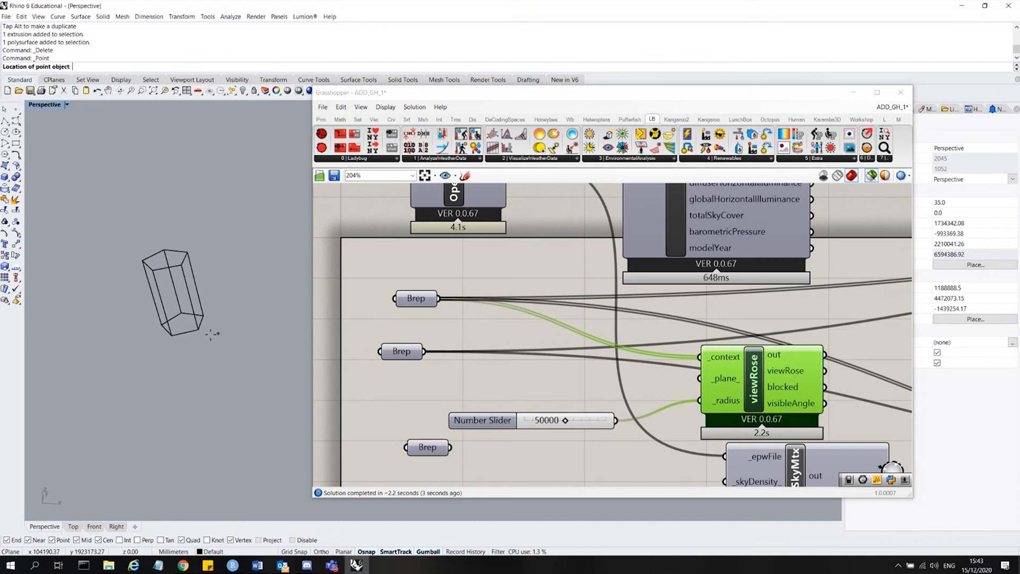
{"action": "left_click", "coordinate": [182, 322]}
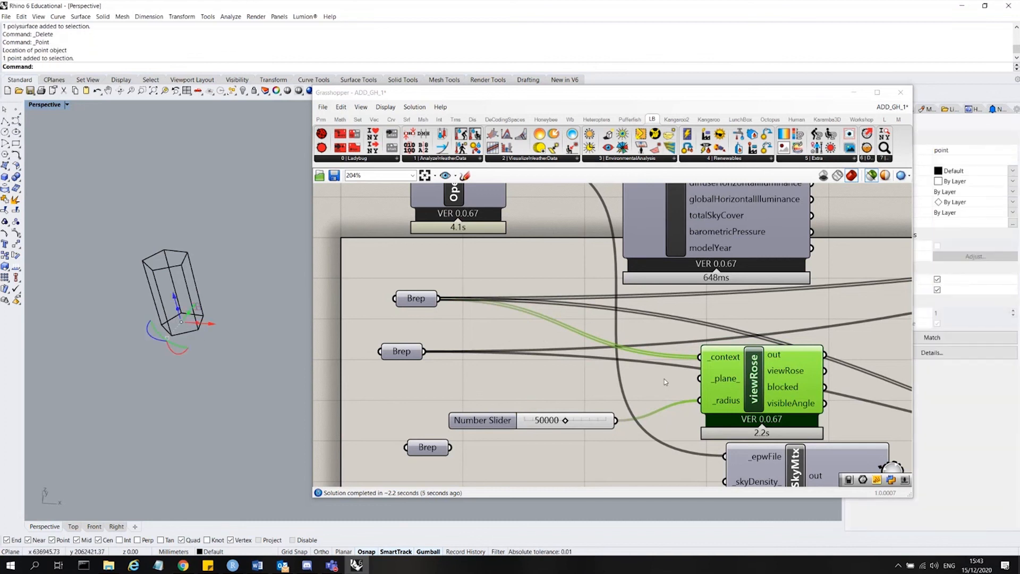
Add a Point parameter, set it to the tower base point and connect it to the viewRose _plane input.
{"action": "double_click", "coordinate": [643, 383]}
{"action": "type", "text": "pt"}
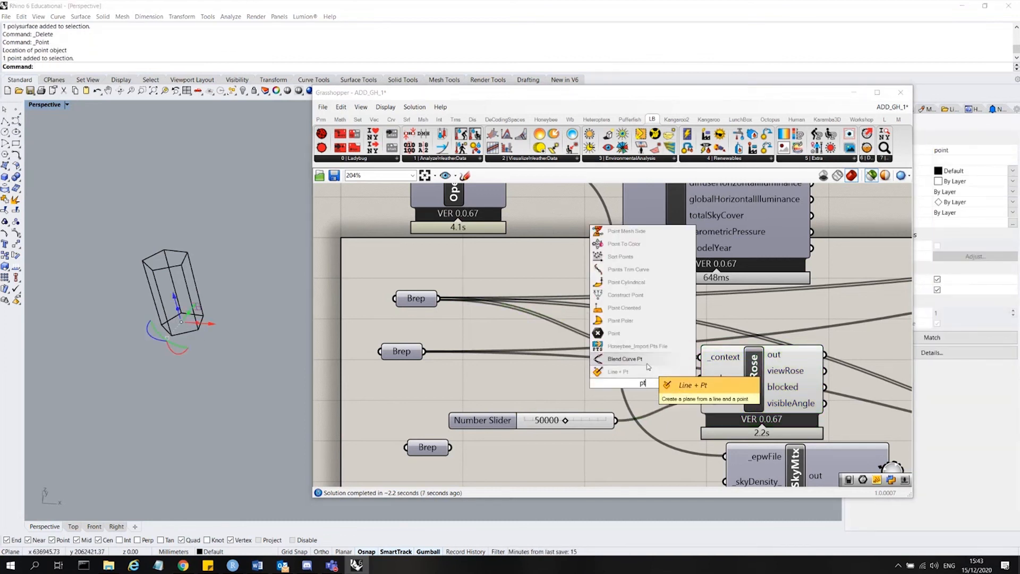
{"action": "left_click", "coordinate": [614, 333]}
{"action": "right_click", "coordinate": [644, 382]}
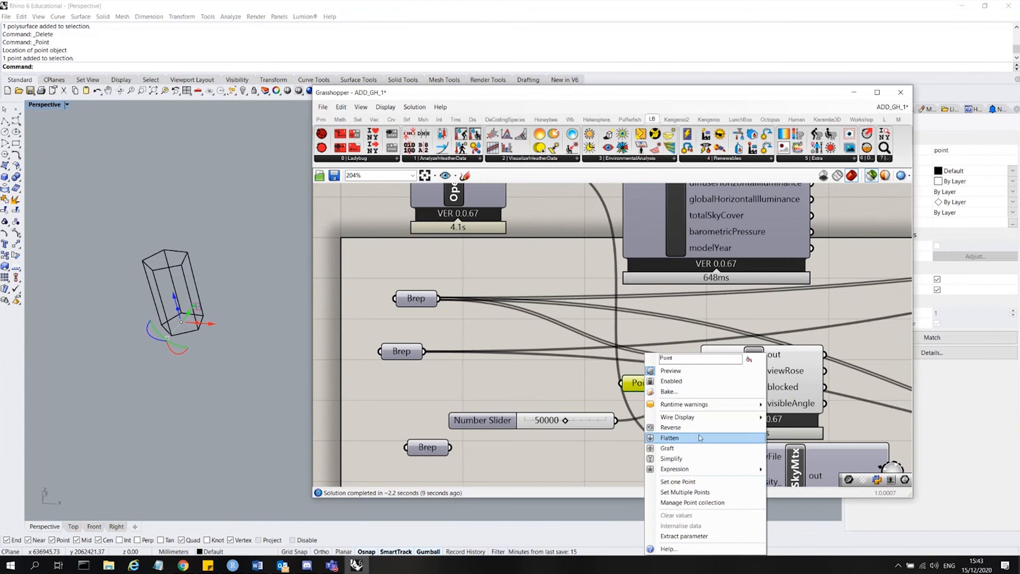
{"action": "left_click", "coordinate": [708, 481]}
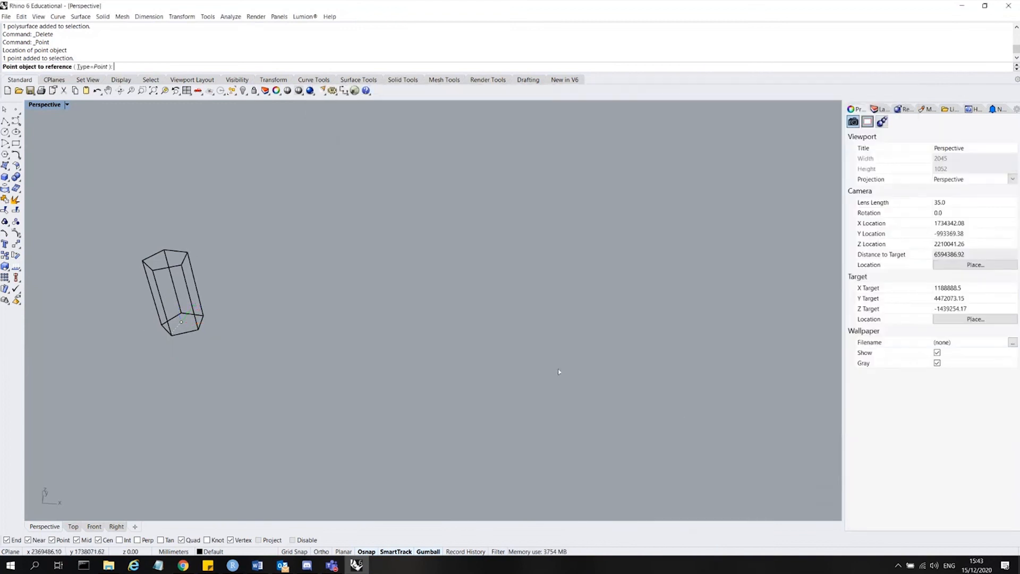
{"action": "left_click", "coordinate": [182, 323]}
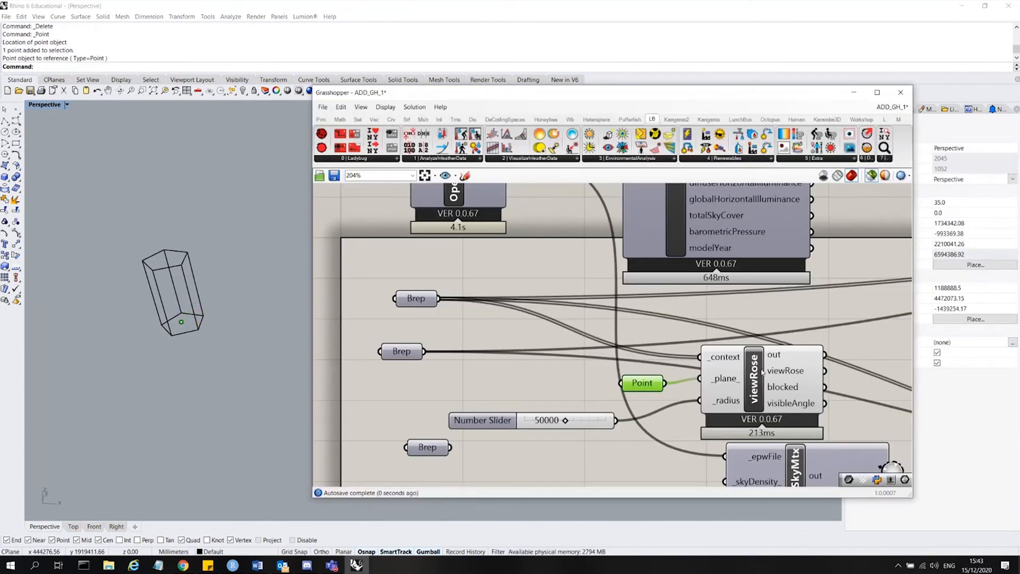
Select the viewRose component and the context Brep to examine the view rose against the context buildings.
{"action": "left_click", "coordinate": [752, 387]}
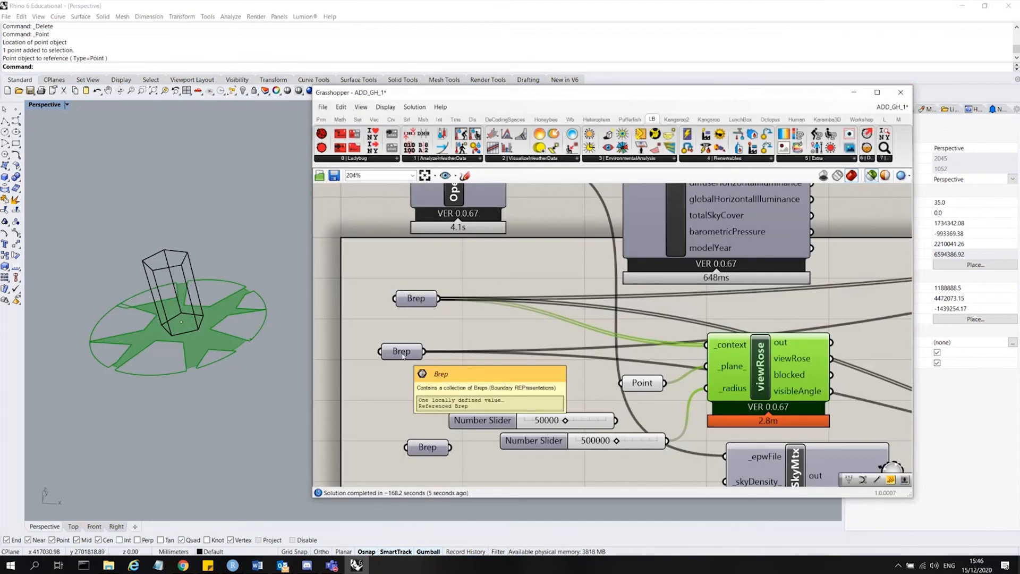
{"action": "left_click", "coordinate": [416, 299], "text": "shift"}
{"action": "left_click", "coordinate": [221, 234]}
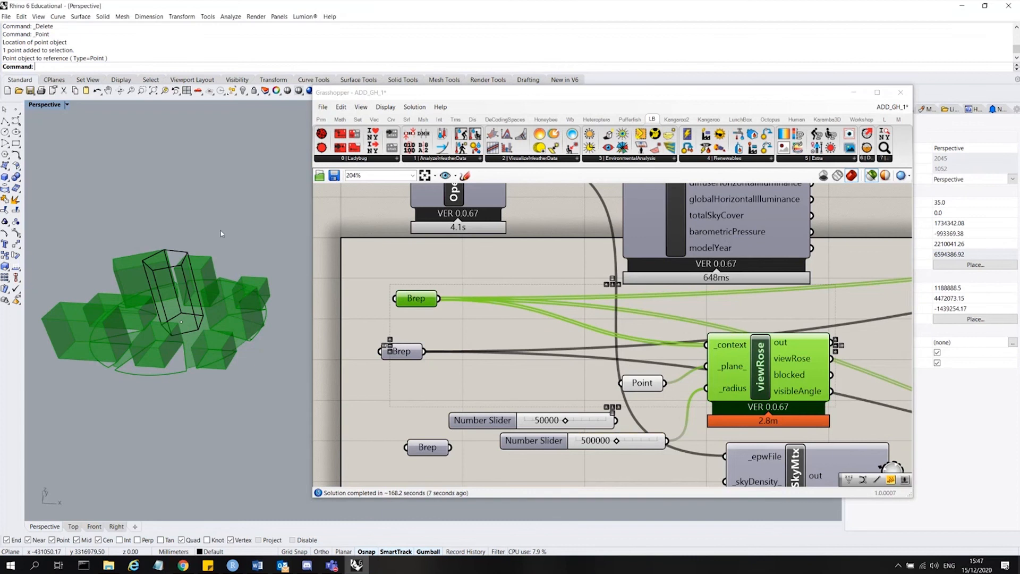
Orbit and zoom around the view rose at the tower base point to examine its open and blocked sectors.
{"action": "right_click_drag", "start_coordinate": [222, 233], "coordinate": [205, 269]}
{"action": "scroll", "coordinate": [255, 205], "scroll_direction": "down", "scroll_amount": 4}
{"action": "scroll", "coordinate": [207, 280], "scroll_direction": "up", "scroll_amount": 8}
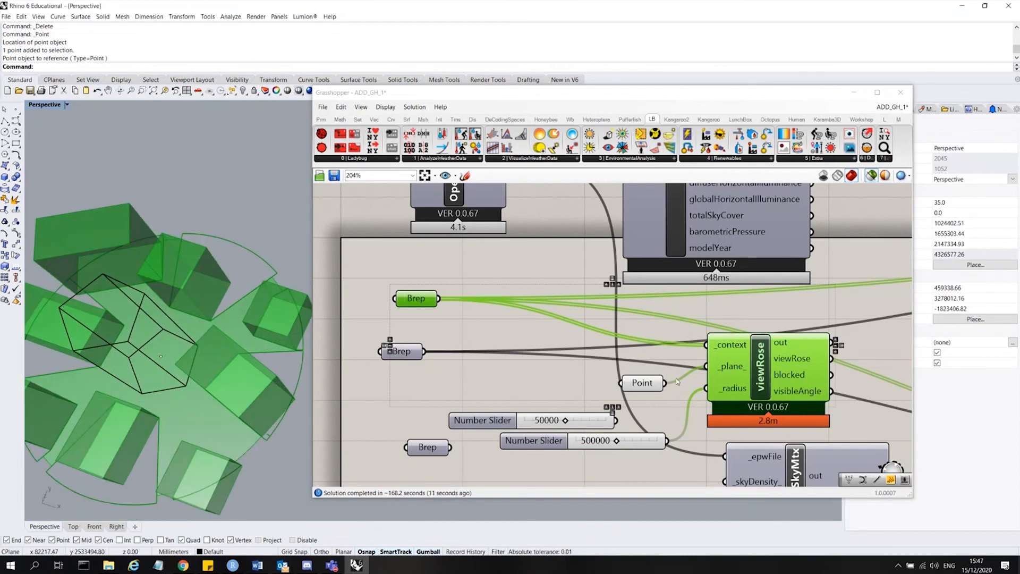
{"action": "left_click", "coordinate": [644, 384], "text": "shift"}
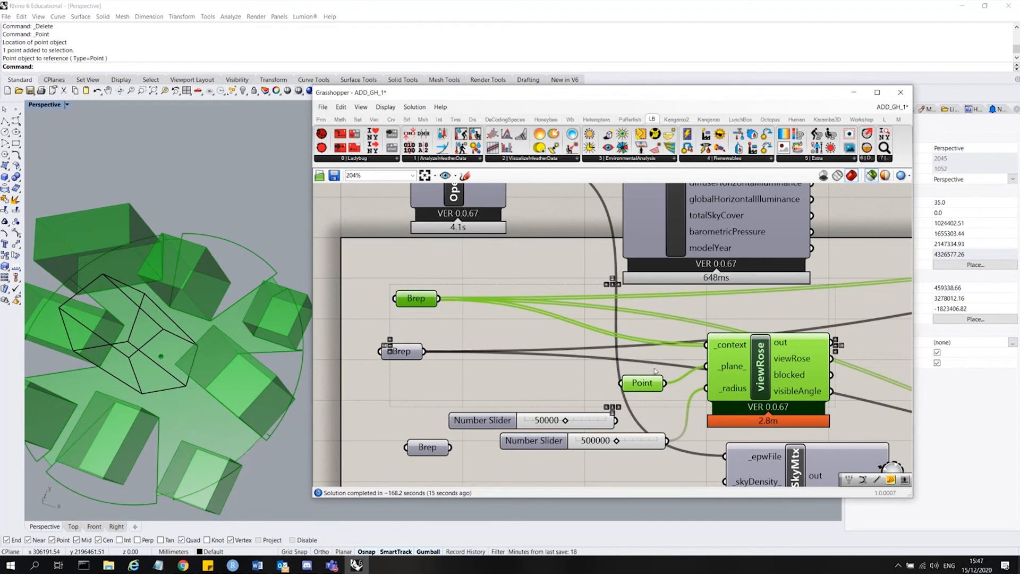
{"action": "left_click", "coordinate": [426, 278]}
{"action": "left_click", "coordinate": [414, 298]}
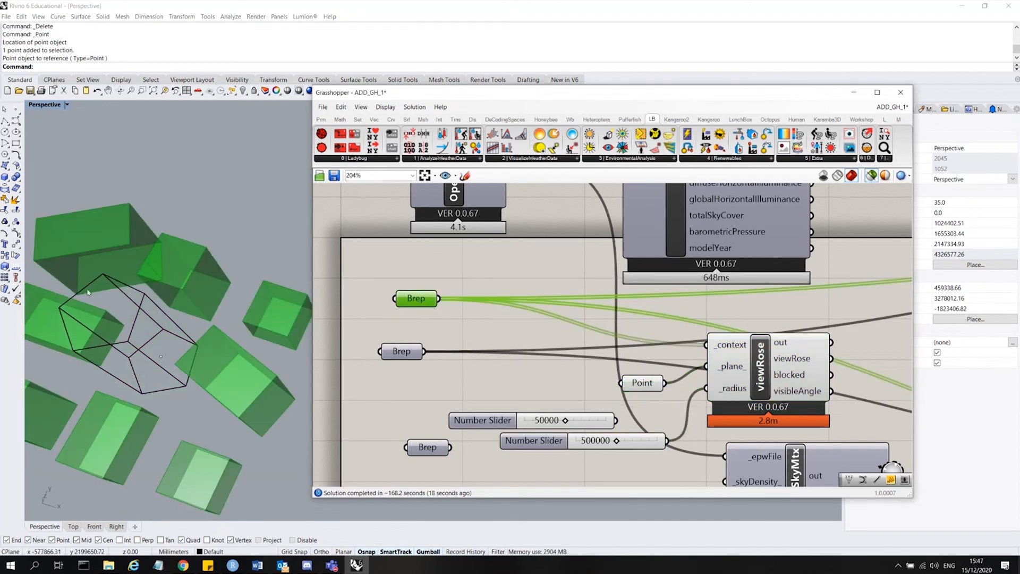
{"action": "left_click", "coordinate": [646, 383]}
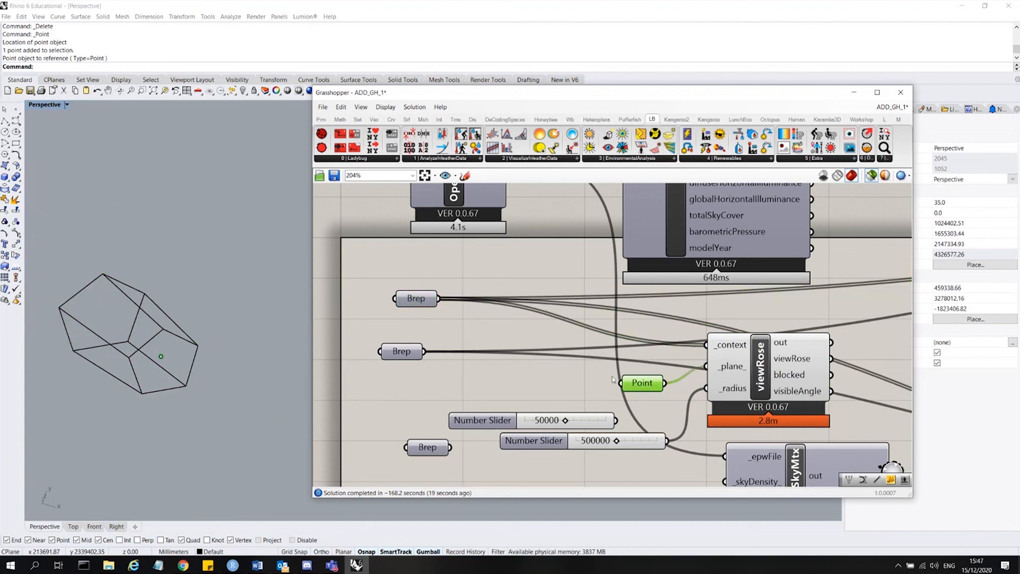
{"action": "left_click", "coordinate": [745, 366]}
{"action": "scroll", "coordinate": [185, 320], "scroll_direction": "down", "scroll_amount": 2}
{"action": "right_click_drag", "start_coordinate": [184, 320], "coordinate": [181, 289]}
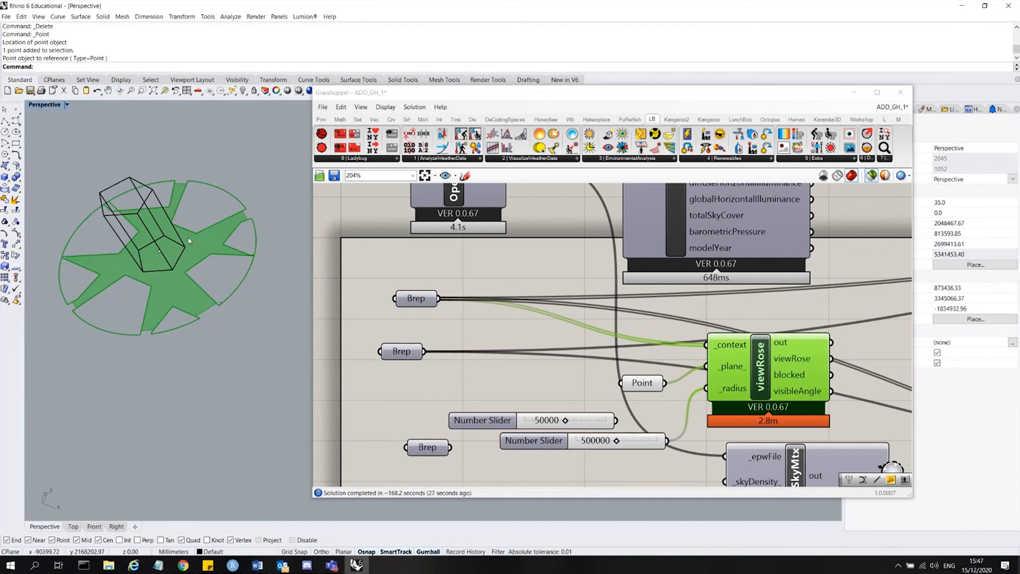
{"action": "right_click_drag", "start_coordinate": [178, 186], "coordinate": [176, 224]}
{"action": "scroll", "coordinate": [248, 183], "scroll_direction": "down", "scroll_amount": 7}
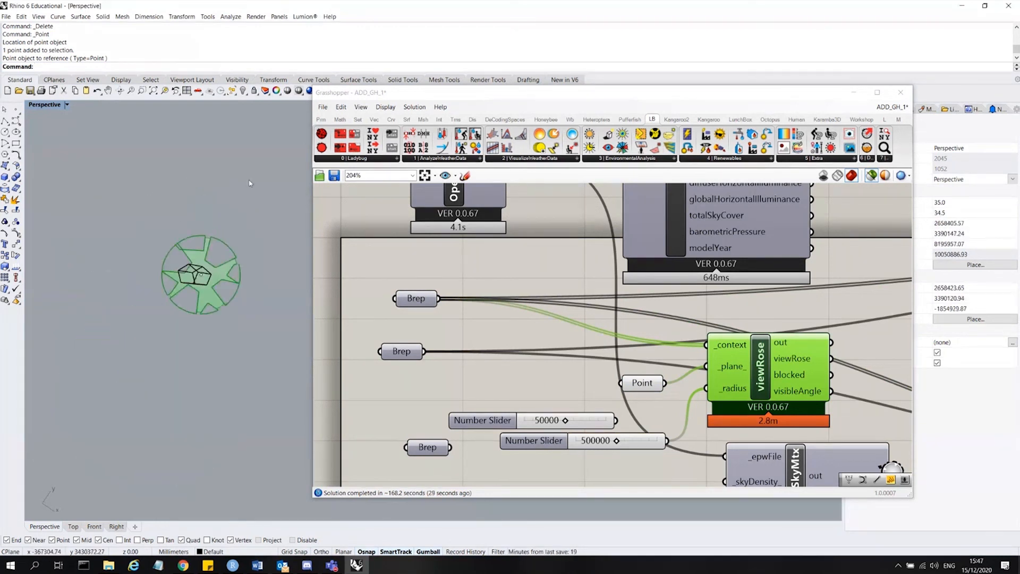
{"action": "scroll", "coordinate": [210, 249], "scroll_direction": "up", "scroll_amount": 5}
{"action": "right_click_drag", "start_coordinate": [259, 233], "coordinate": [260, 244]}
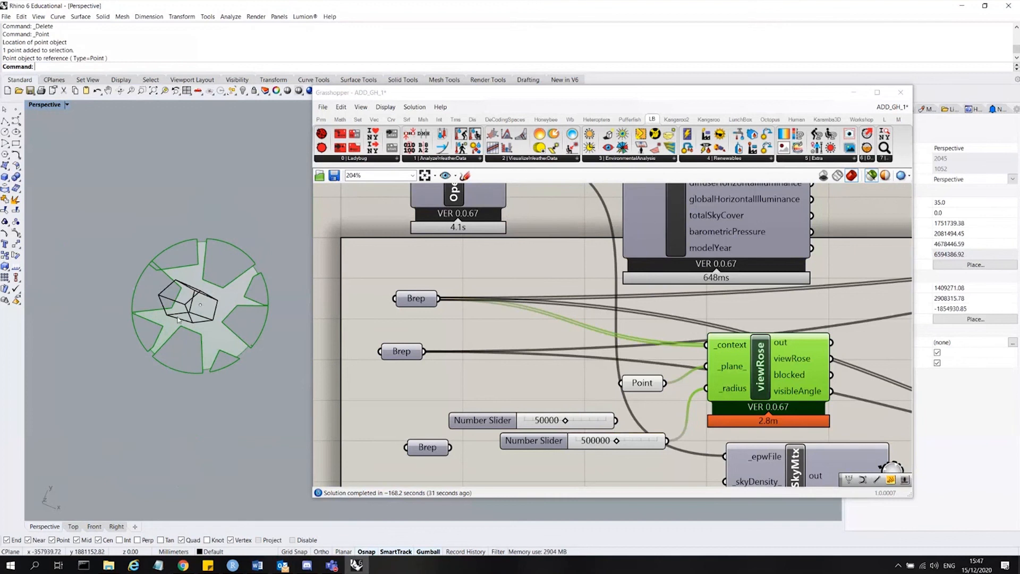
Bake the viewRose component's geometry into the Rhino document.
{"action": "right_click", "coordinate": [758, 357]}
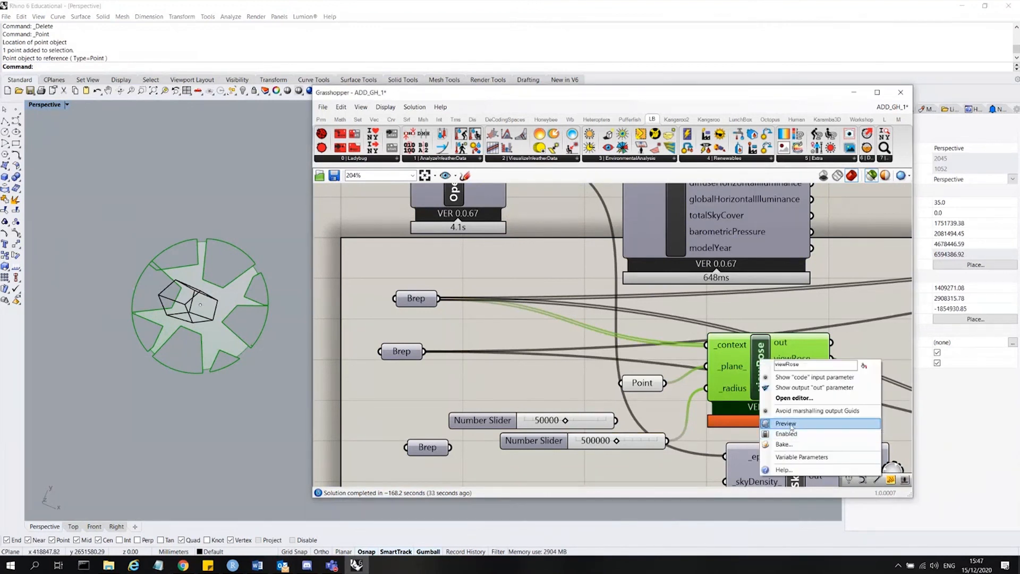
{"action": "left_click", "coordinate": [798, 446]}
{"action": "left_click", "coordinate": [809, 538]}
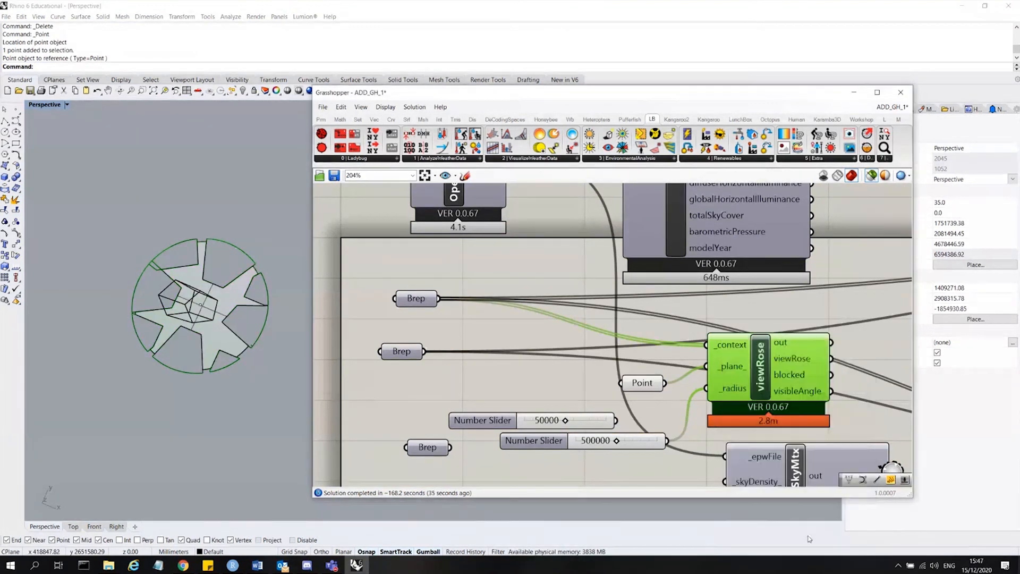
Select all the curves in the Rhino model with the SelCrv command.
{"action": "left_click", "coordinate": [252, 346]}
{"action": "left_click", "coordinate": [274, 388]}
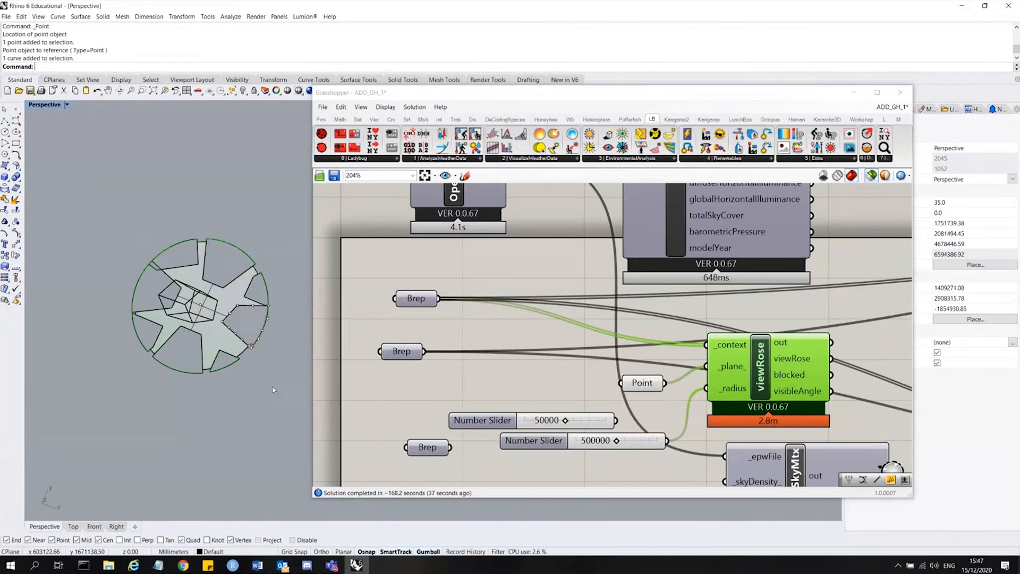
{"action": "right_click_drag", "start_coordinate": [274, 388], "coordinate": [260, 358]}
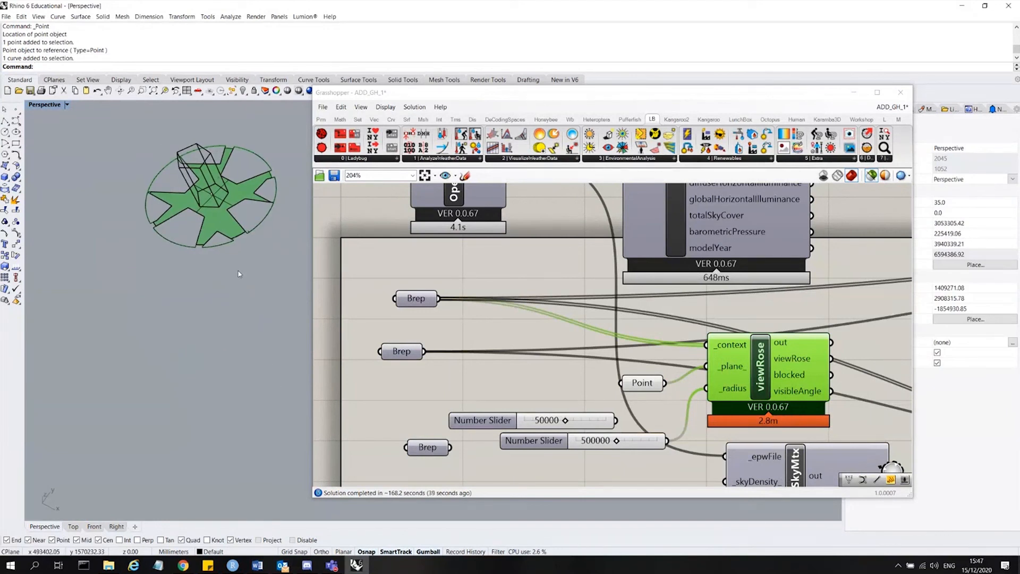
{"action": "type", "text": "SelCrv"}
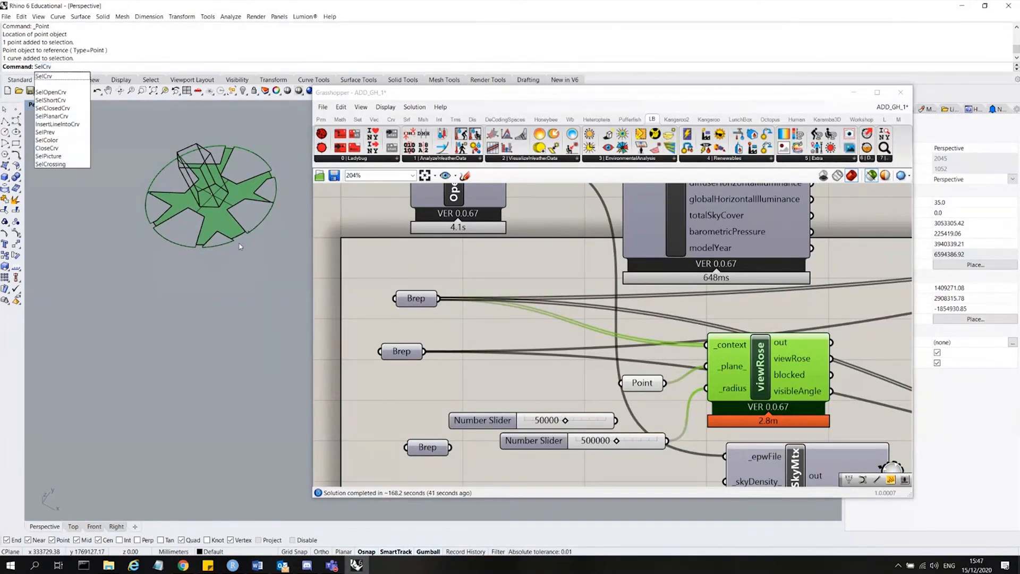
{"action": "key", "text": "Return"}
Move the selected baked curves aside and delete them.
{"action": "left_click_drag", "start_coordinate": [237, 206], "coordinate": [142, 157]}
{"action": "left_click", "coordinate": [295, 275]}
{"action": "scroll", "coordinate": [229, 203], "scroll_direction": "down", "scroll_amount": 3}
{"action": "right_click_drag", "start_coordinate": [228, 203], "coordinate": [242, 309]}
{"action": "scroll", "coordinate": [242, 309], "scroll_direction": "up", "scroll_amount": 6}
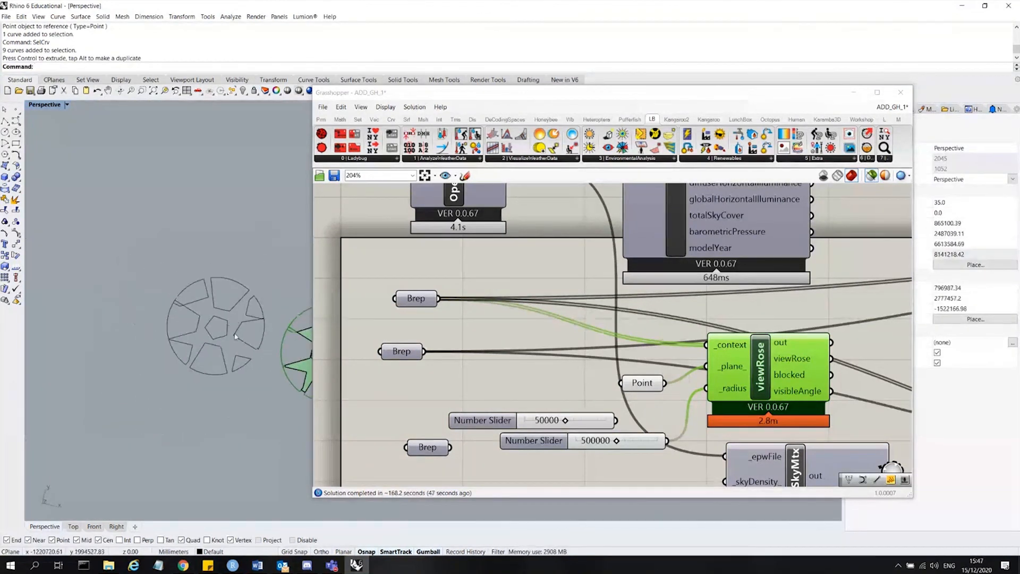
{"action": "scroll", "coordinate": [175, 194], "scroll_direction": "down", "scroll_amount": 5}
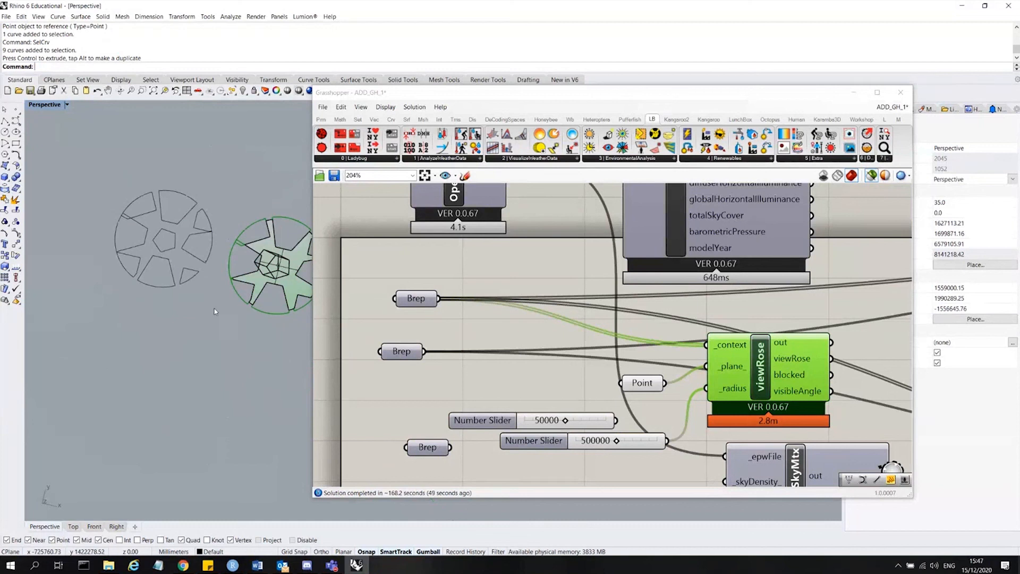
{"action": "left_click_drag", "start_coordinate": [114, 200], "coordinate": [114, 201]}
{"action": "key", "text": "Delete"}
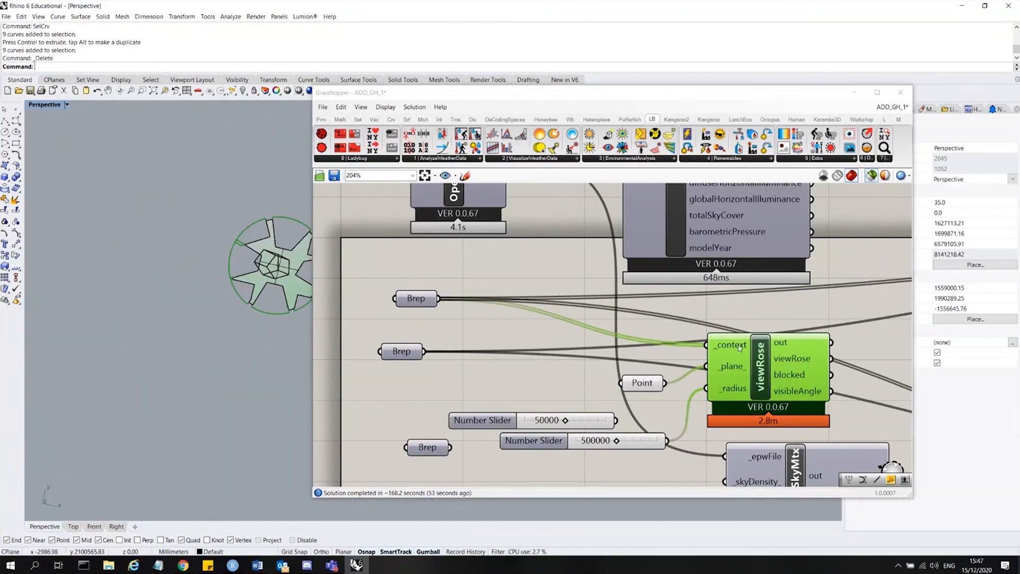
Delete the viewRose component and its Point parameter from the definition.
{"action": "left_click", "coordinate": [768, 340]}
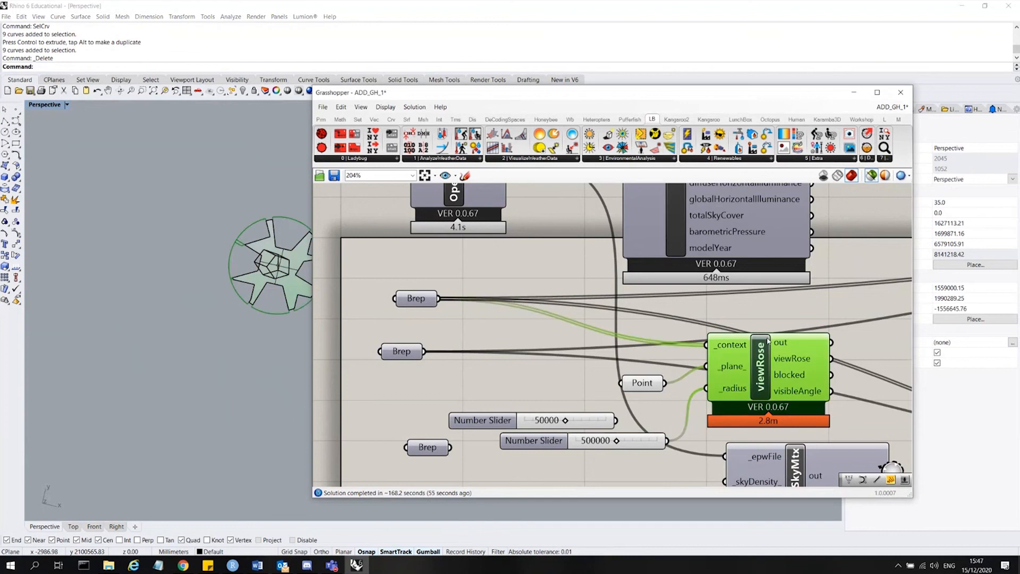
{"action": "key", "text": "Delete"}
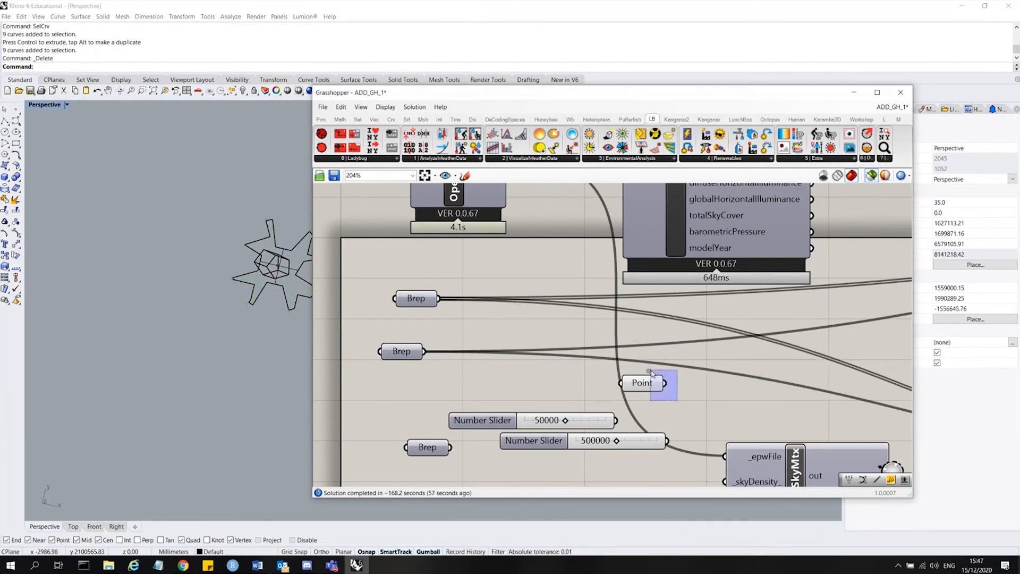
{"action": "left_click", "coordinate": [642, 382]}
{"action": "key", "text": "Delete"}
{"action": "scroll", "coordinate": [237, 245], "scroll_direction": "up", "scroll_amount": 5}
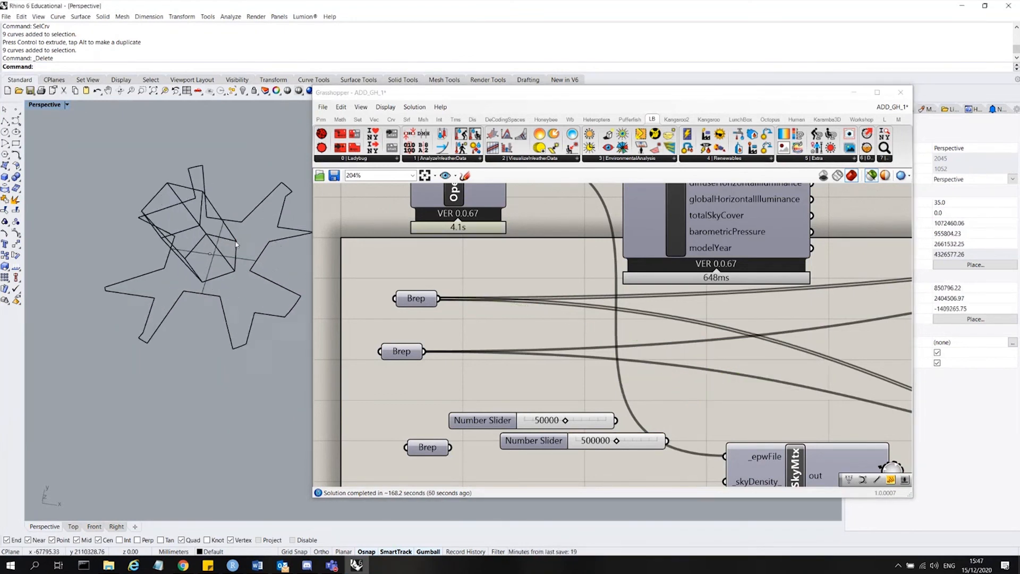
Select the two remaining baked view rose surfaces in the viewport and delete them.
{"action": "left_click", "coordinate": [269, 281]}
{"action": "left_click", "coordinate": [287, 265]}
{"action": "left_click", "coordinate": [274, 258]}
{"action": "key", "text": "Delete"}
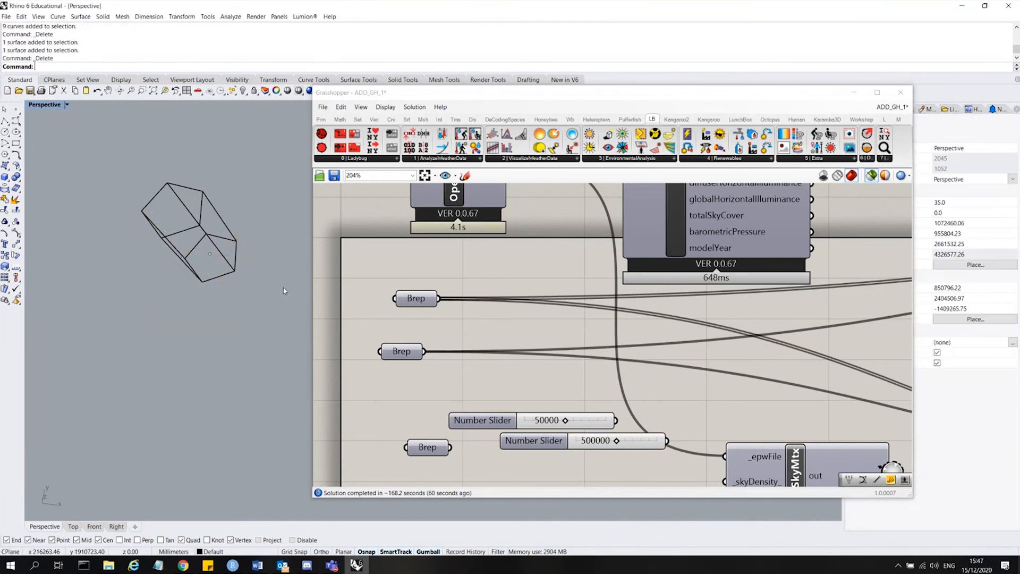
Preview each Brep parameter and the sunlightHours component to check the tower, context and sunlight hours result.
{"action": "left_click", "coordinate": [409, 300]}
{"action": "left_click", "coordinate": [402, 350]}
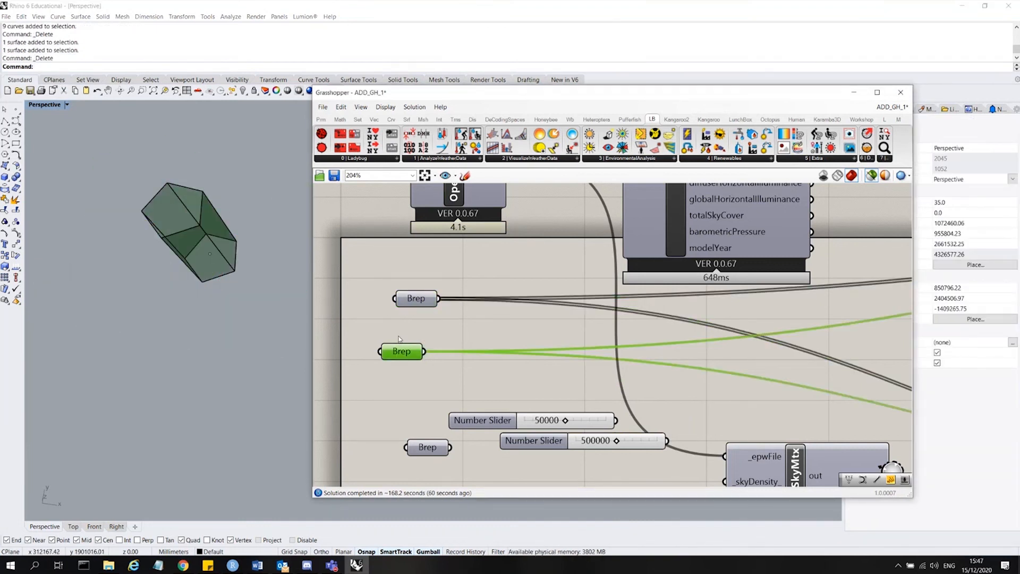
{"action": "left_click", "coordinate": [431, 320]}
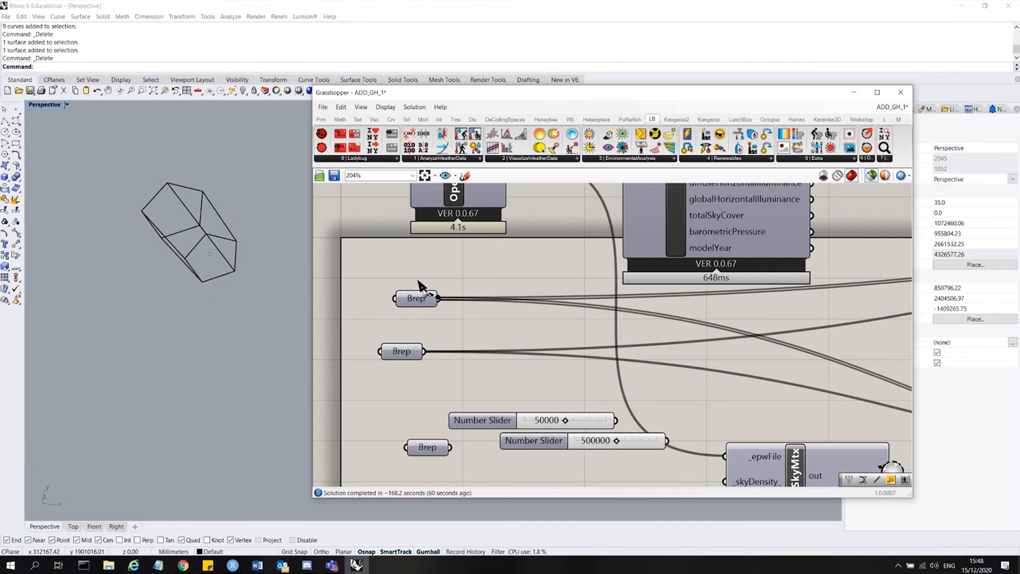
{"action": "left_click", "coordinate": [428, 298]}
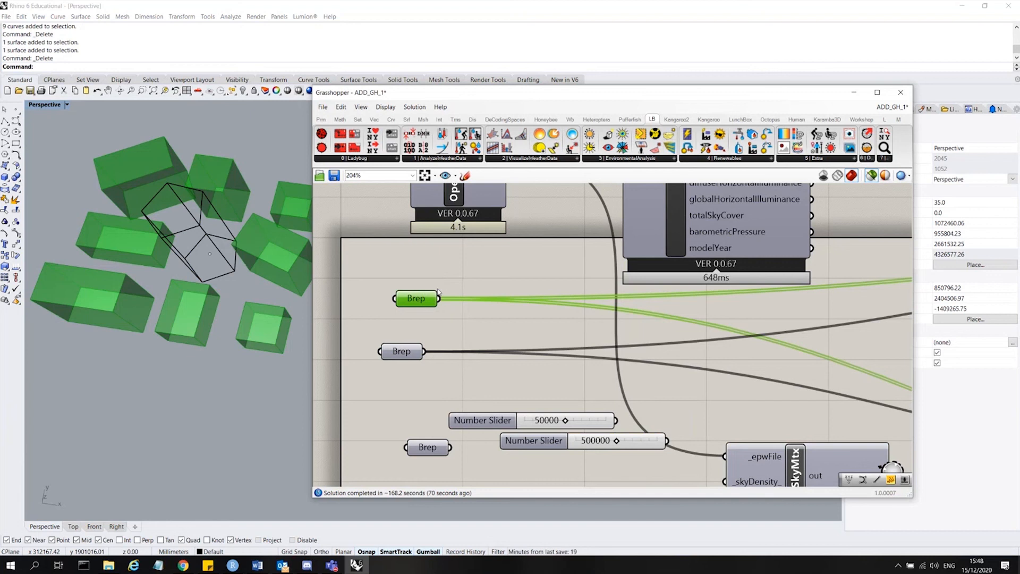
{"action": "scroll", "coordinate": [438, 291], "scroll_direction": "down", "scroll_amount": 6}
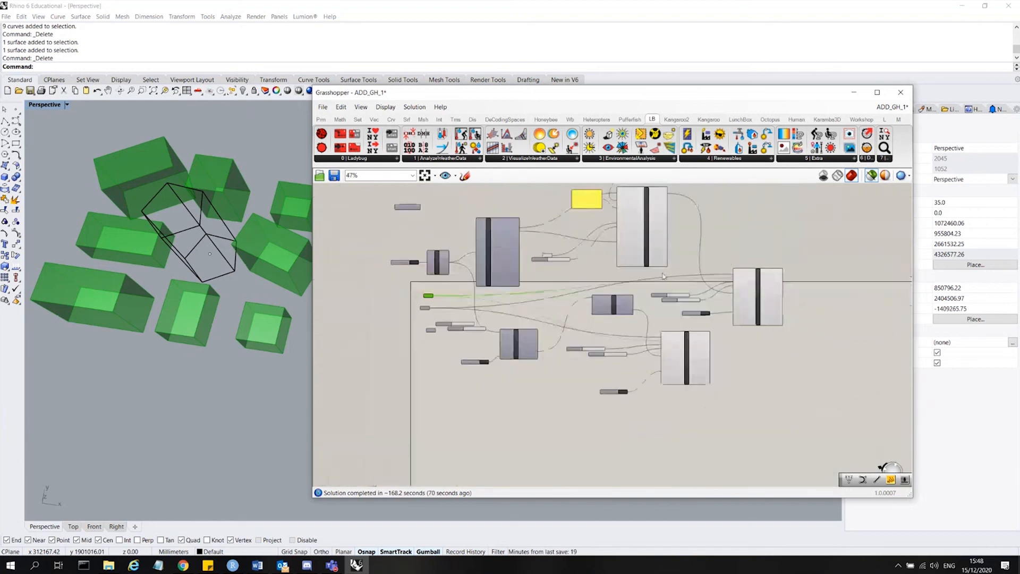
{"action": "left_click", "coordinate": [768, 289]}
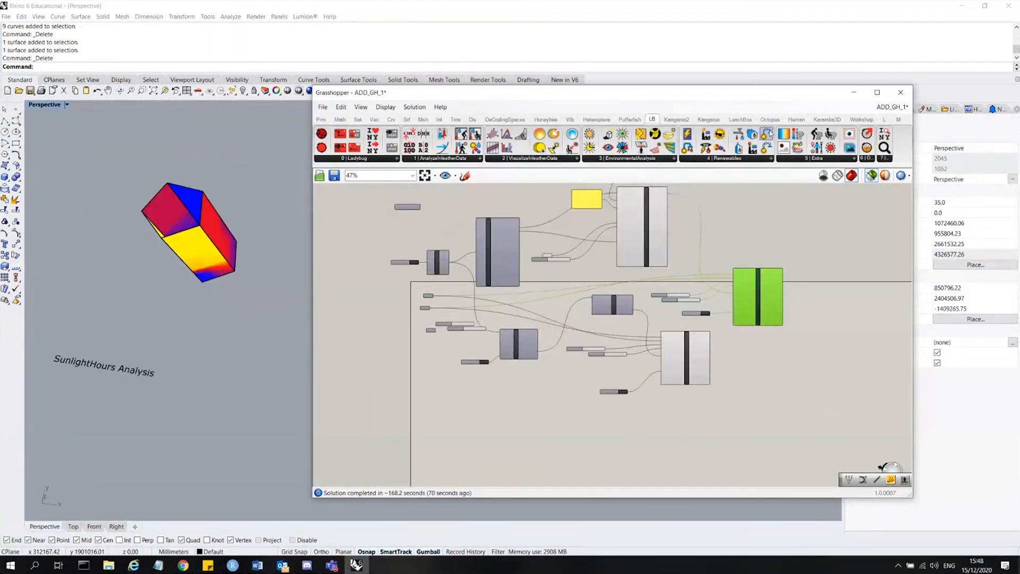
Browse the Ladybug panels and place a Ladybug Wind Rose component on the canvas.
{"action": "left_click", "coordinate": [772, 159]}
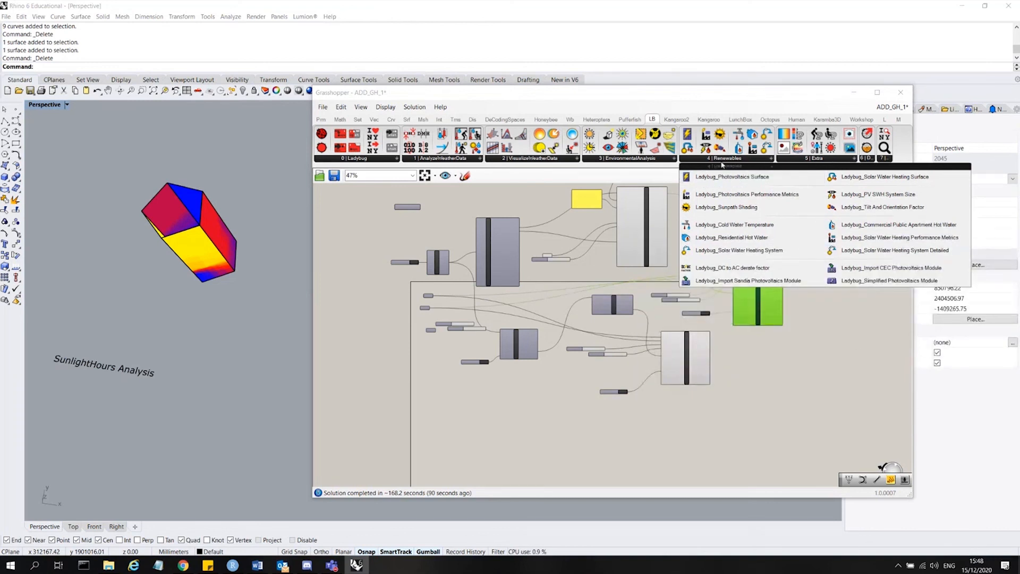
{"action": "left_click", "coordinate": [668, 159]}
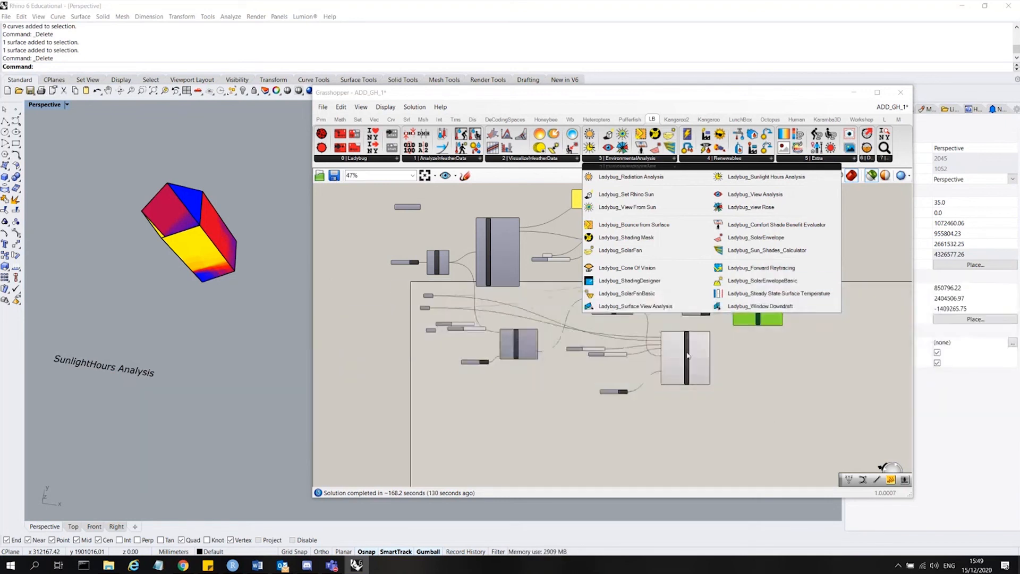
{"action": "left_click", "coordinate": [563, 164]}
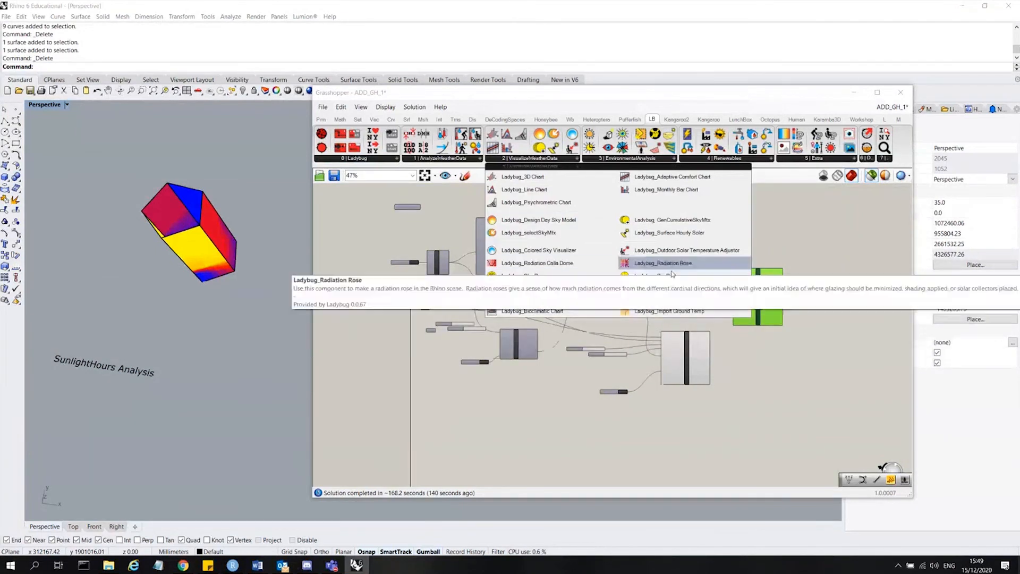
{"action": "left_click_drag", "start_coordinate": [684, 294], "coordinate": [826, 366]}
{"action": "scroll", "coordinate": [845, 365], "scroll_direction": "up", "scroll_amount": 4}
{"action": "scroll", "coordinate": [857, 234], "scroll_direction": "up", "scroll_amount": 3}
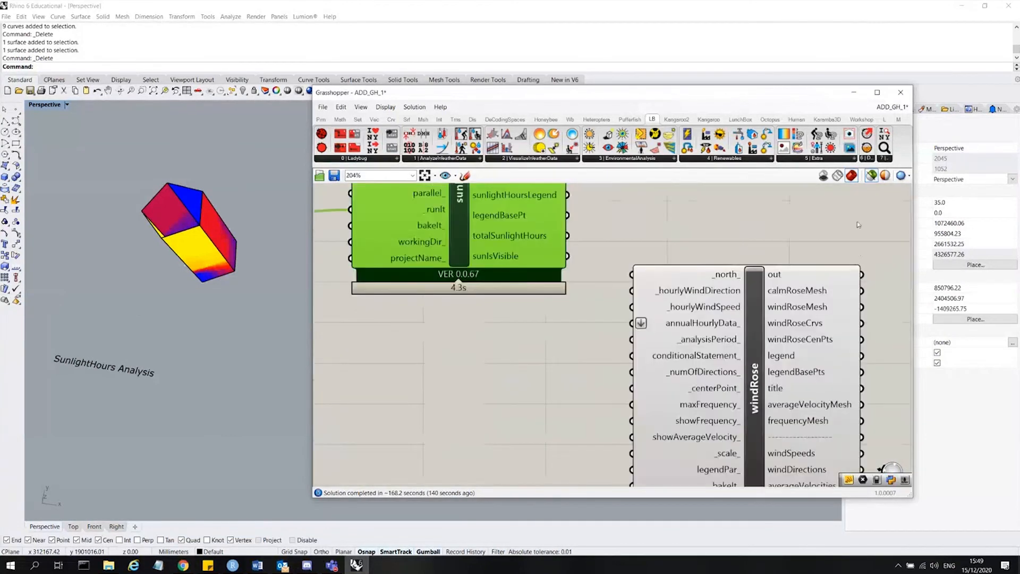
Place a Ladybug Wind Boundary Profile component beside the wind rose.
{"action": "scroll", "coordinate": [813, 261], "scroll_direction": "down", "scroll_amount": 4}
{"action": "scroll", "coordinate": [781, 282], "scroll_direction": "up", "scroll_amount": 5}
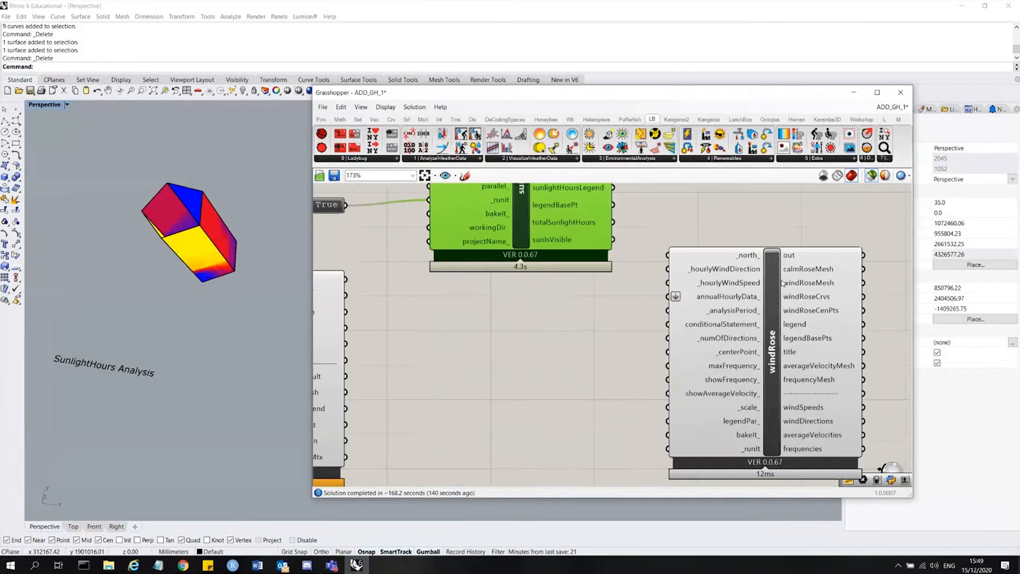
{"action": "left_click", "coordinate": [748, 286]}
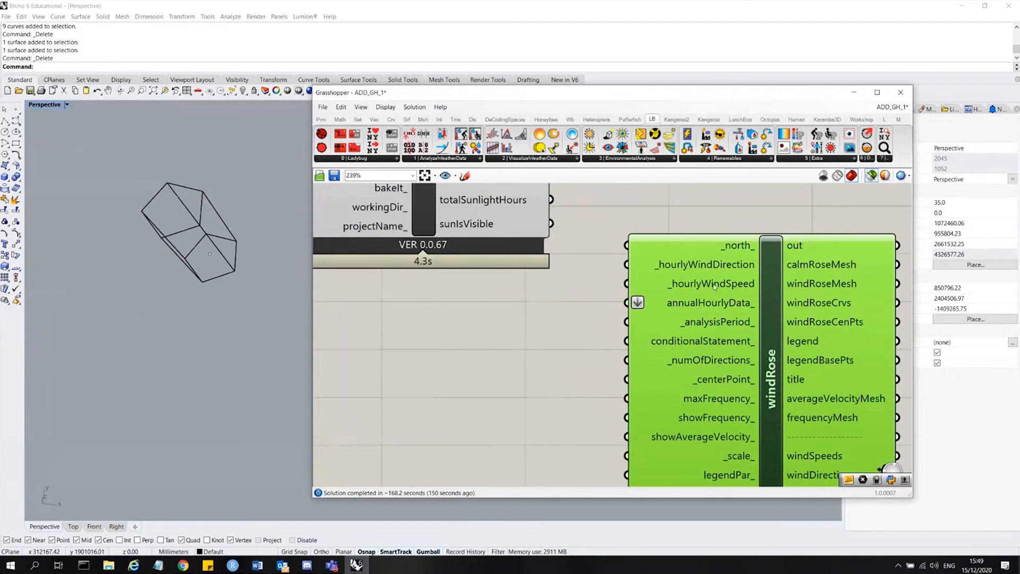
{"action": "left_click", "coordinate": [475, 160]}
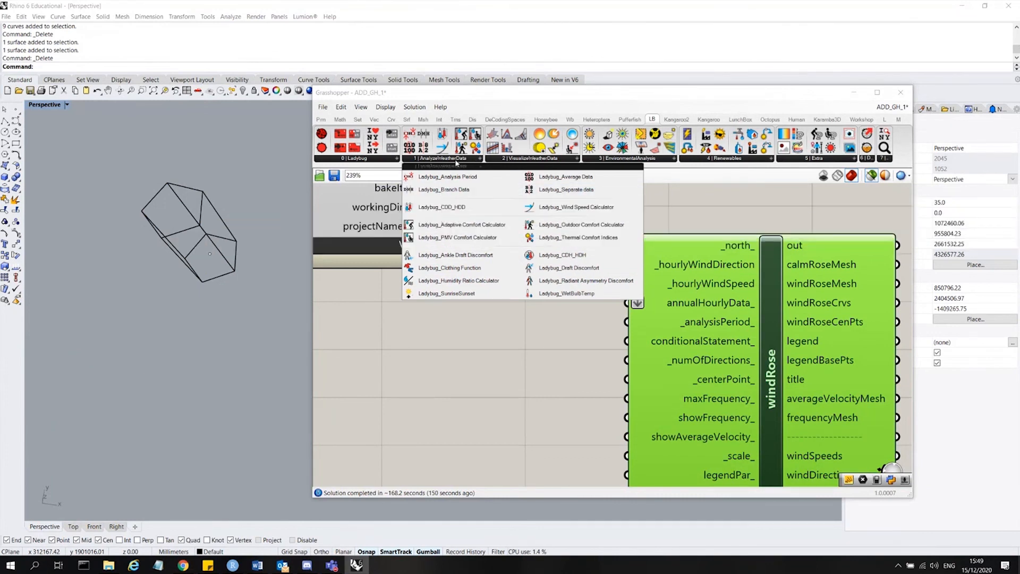
{"action": "left_click", "coordinate": [549, 159]}
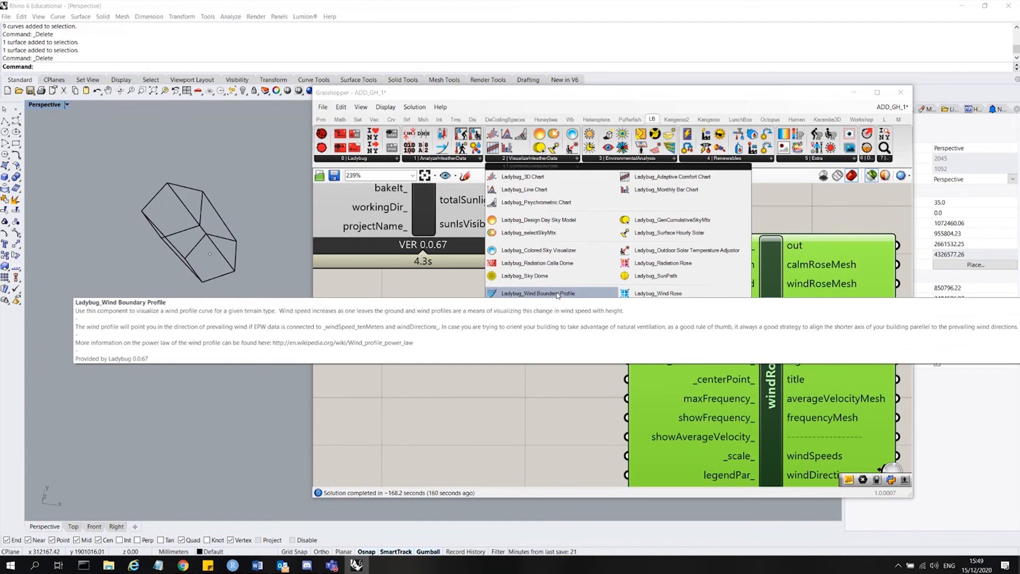
{"action": "left_click_drag", "start_coordinate": [537, 293], "coordinate": [498, 380]}
{"action": "scroll", "coordinate": [503, 325], "scroll_direction": "down", "scroll_amount": 3}
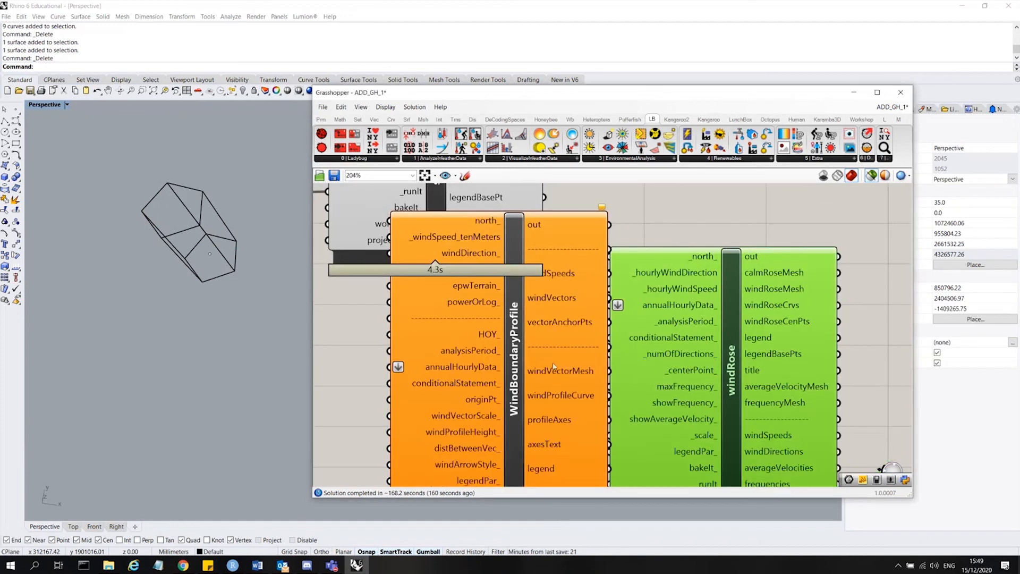
{"action": "left_click", "coordinate": [521, 397]}
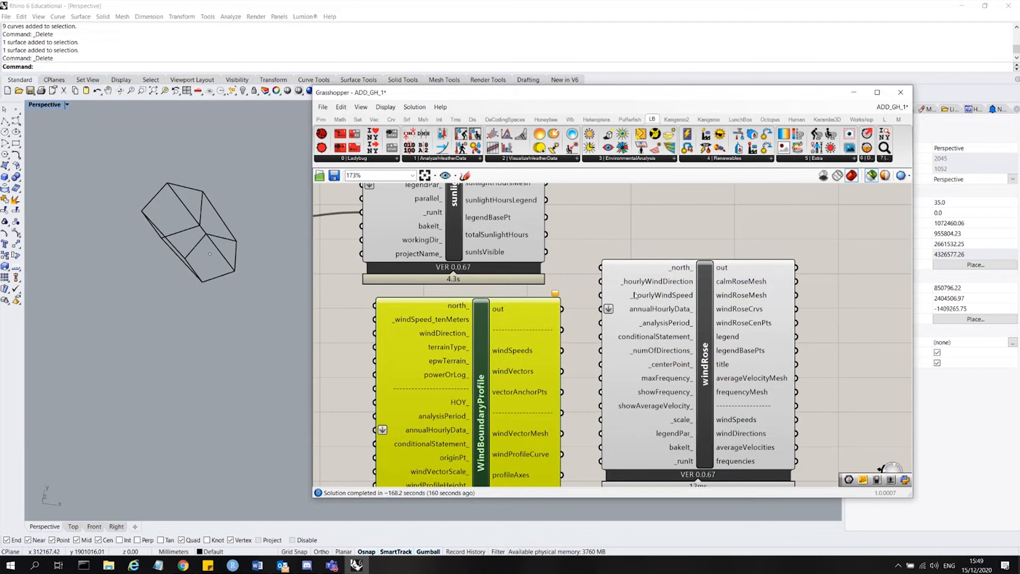
{"action": "scroll", "coordinate": [635, 292], "scroll_direction": "down", "scroll_amount": 2}
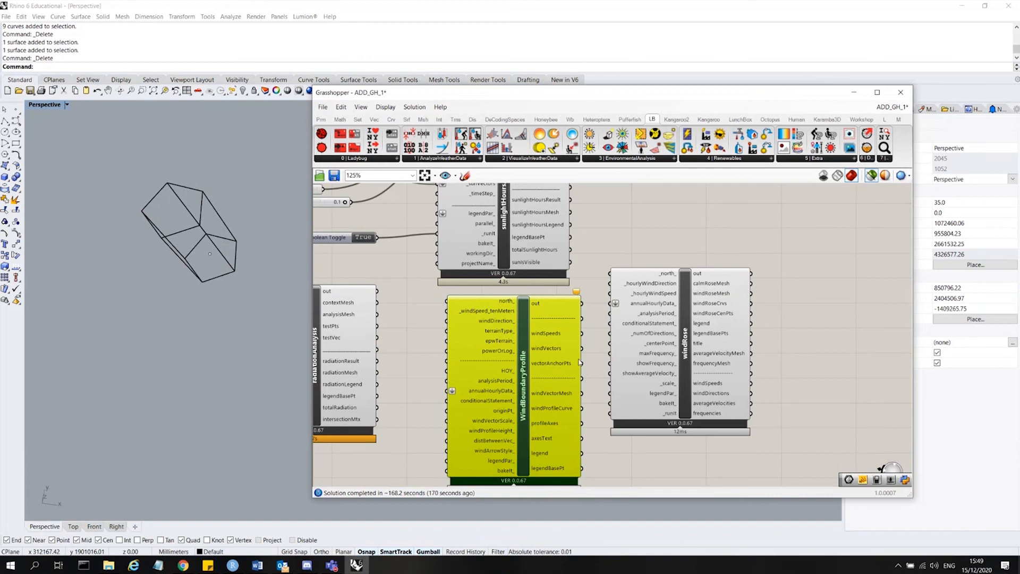
{"action": "left_click", "coordinate": [667, 337]}
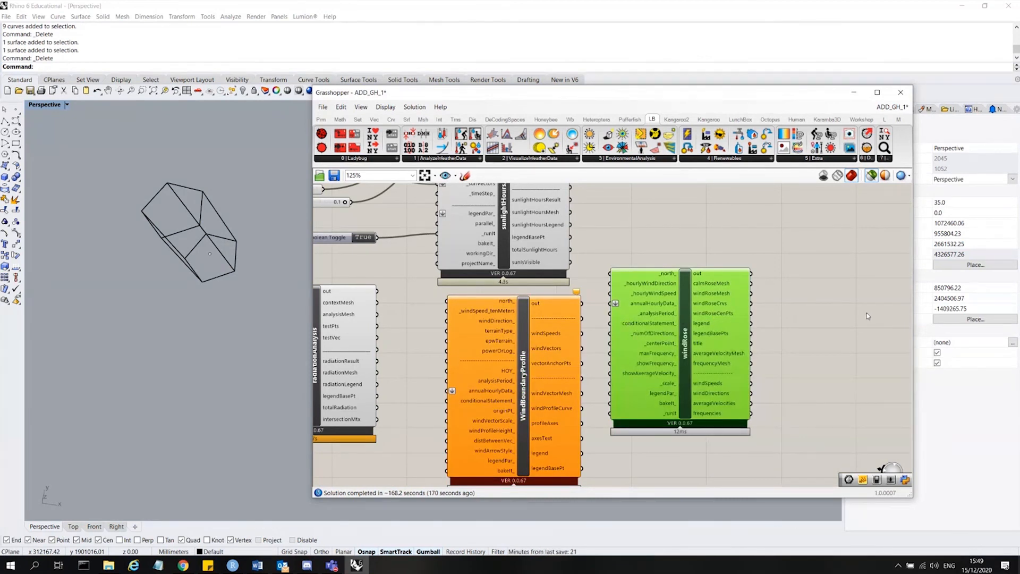
{"action": "scroll", "coordinate": [867, 316], "scroll_direction": "down", "scroll_amount": 2}
{"action": "left_click", "coordinate": [731, 219]}
{"action": "left_click", "coordinate": [658, 304]}
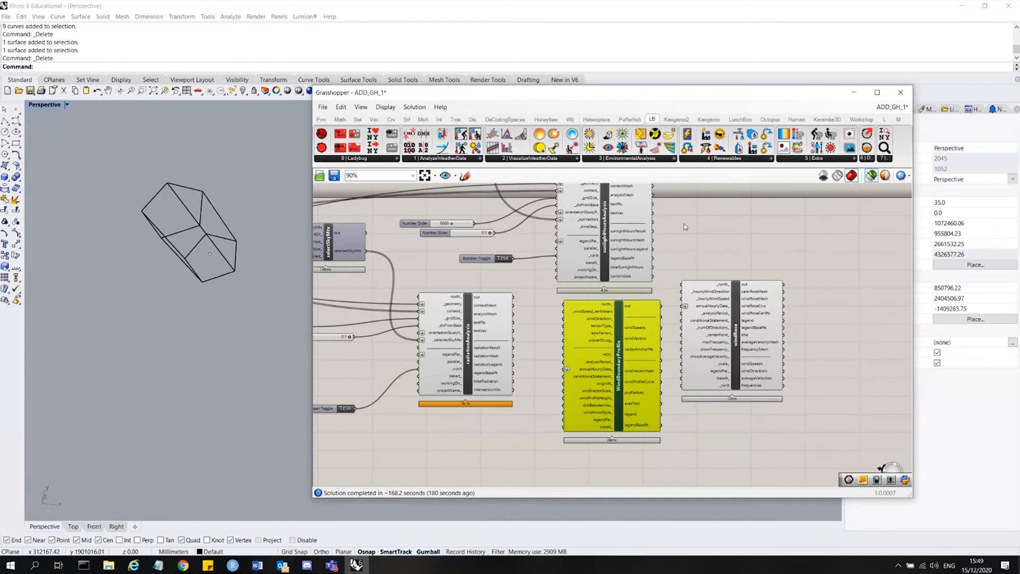